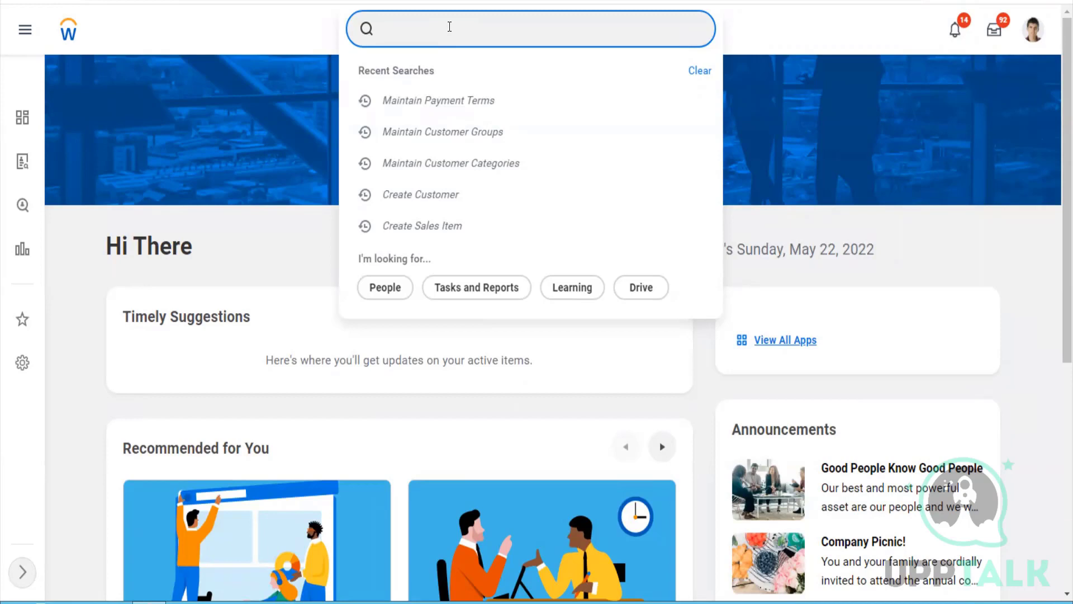
Open Create Revenue Category and enter 'Software updated New' as the category name
{"action": "type", "text": "cr reve cate"}
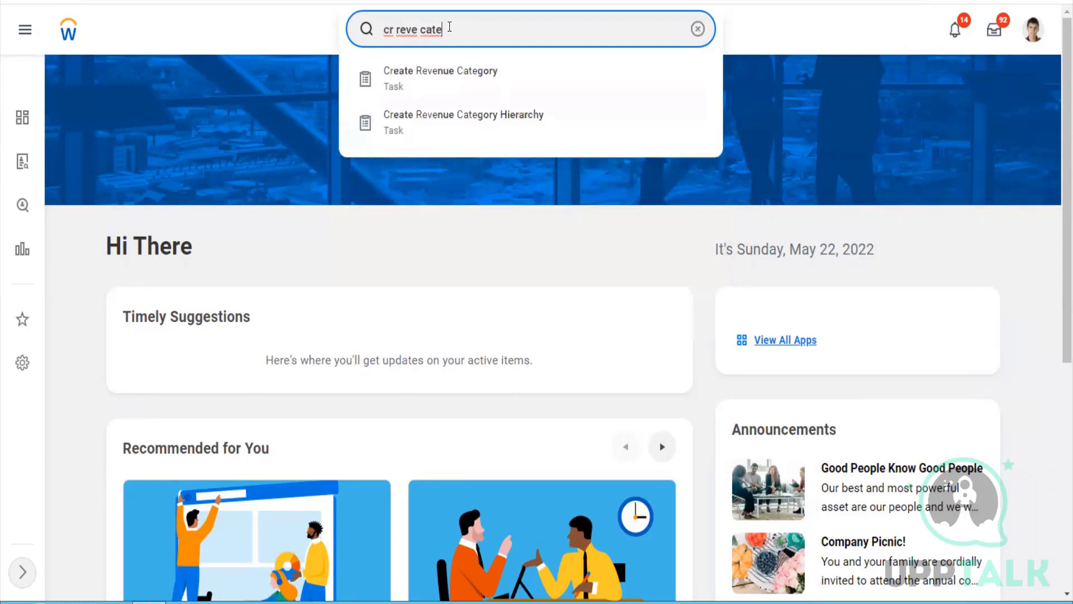
{"action": "key", "text": "Down"}
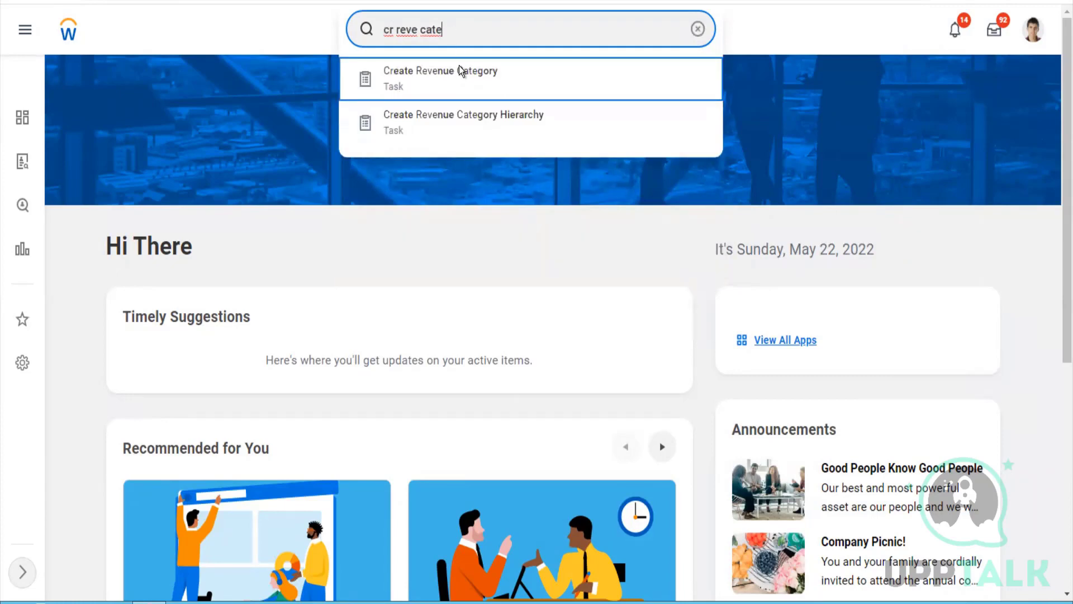
{"action": "left_click", "coordinate": [458, 78]}
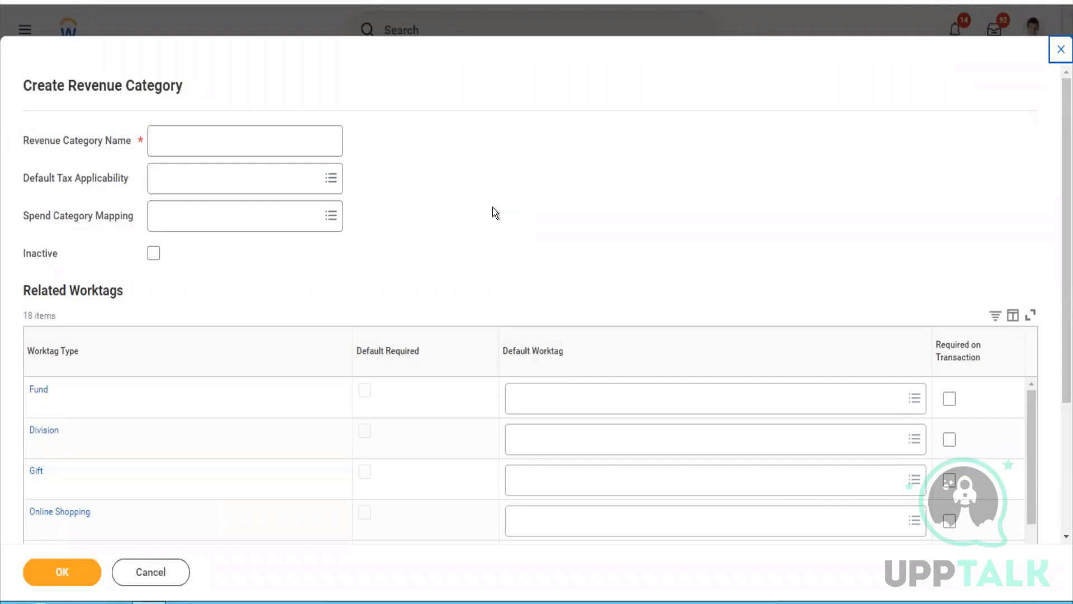
{"action": "left_click", "coordinate": [291, 143]}
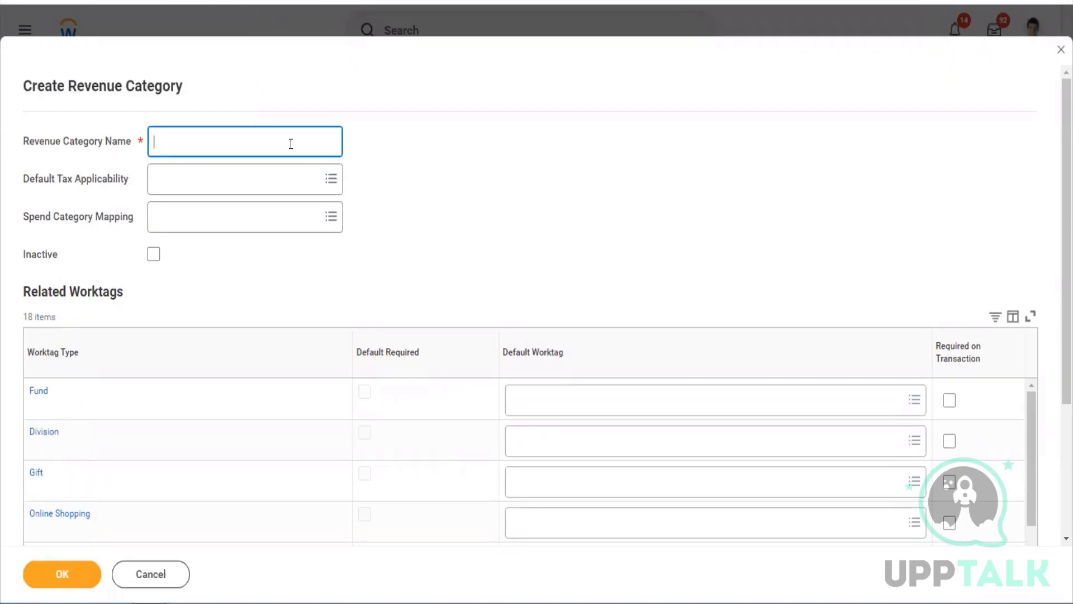
{"action": "right_click", "coordinate": [291, 143]}
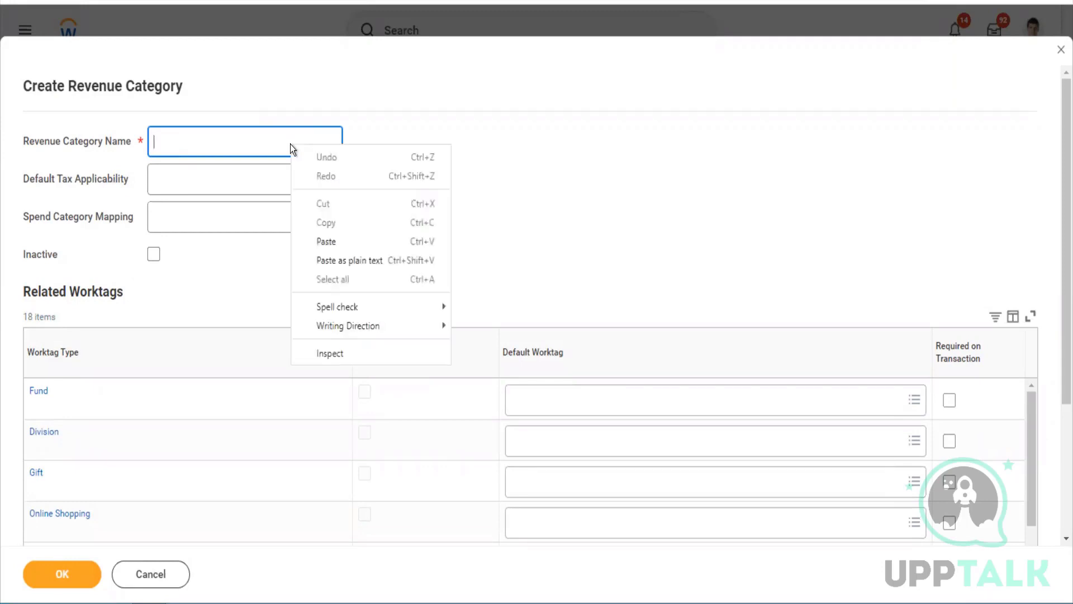
{"action": "left_click", "coordinate": [271, 146]}
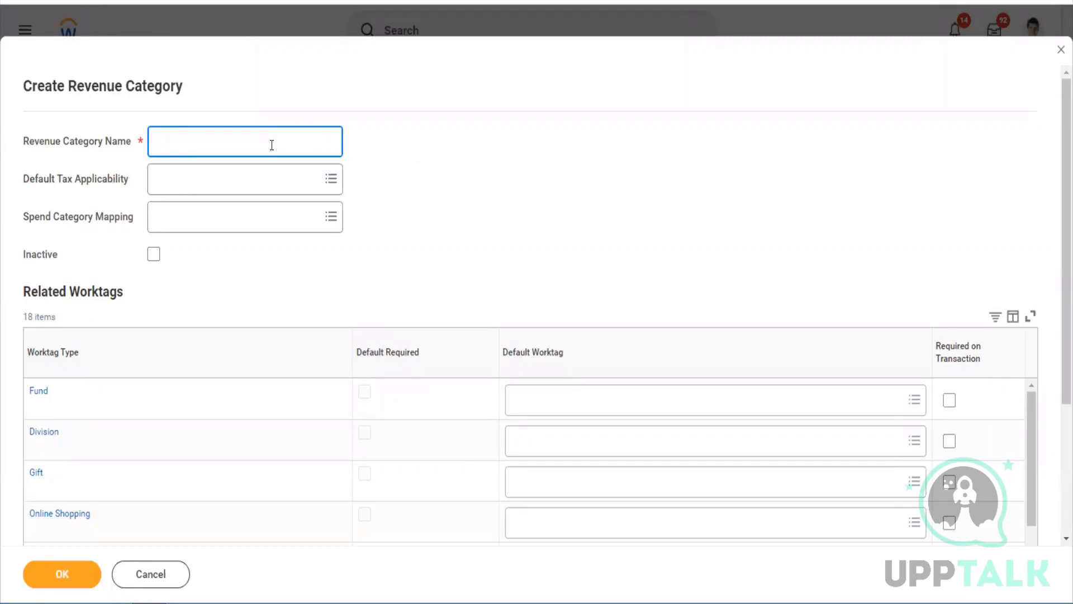
{"action": "type", "text": "Softwares"}
{"action": "key", "text": "BackSpace"}
{"action": "key", "text": "BackSpace"}
{"action": "type", "text": "updated New"}
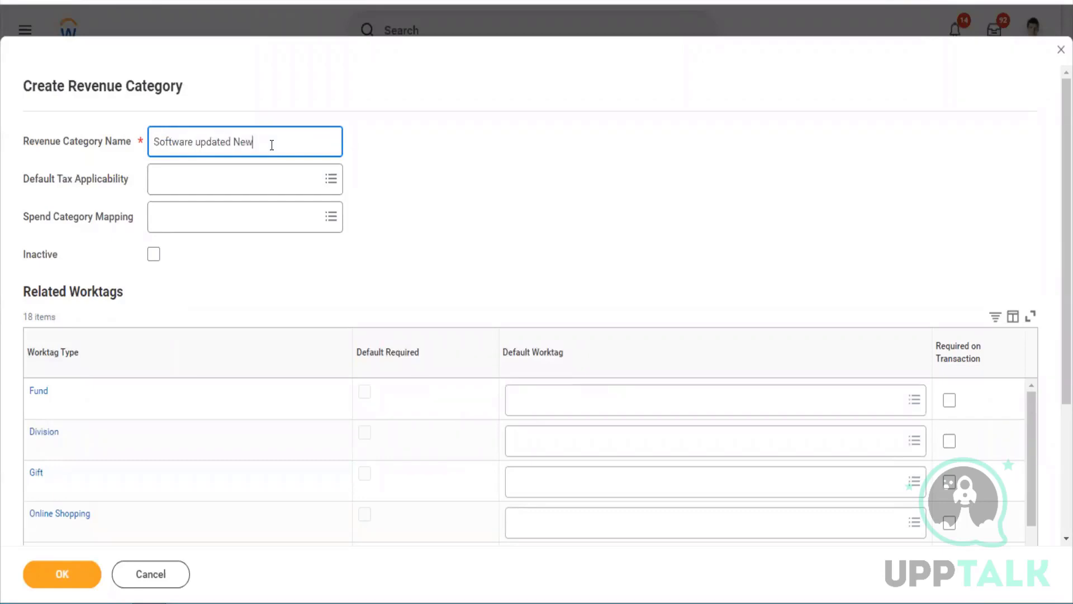
{"action": "key", "text": "Tab"}
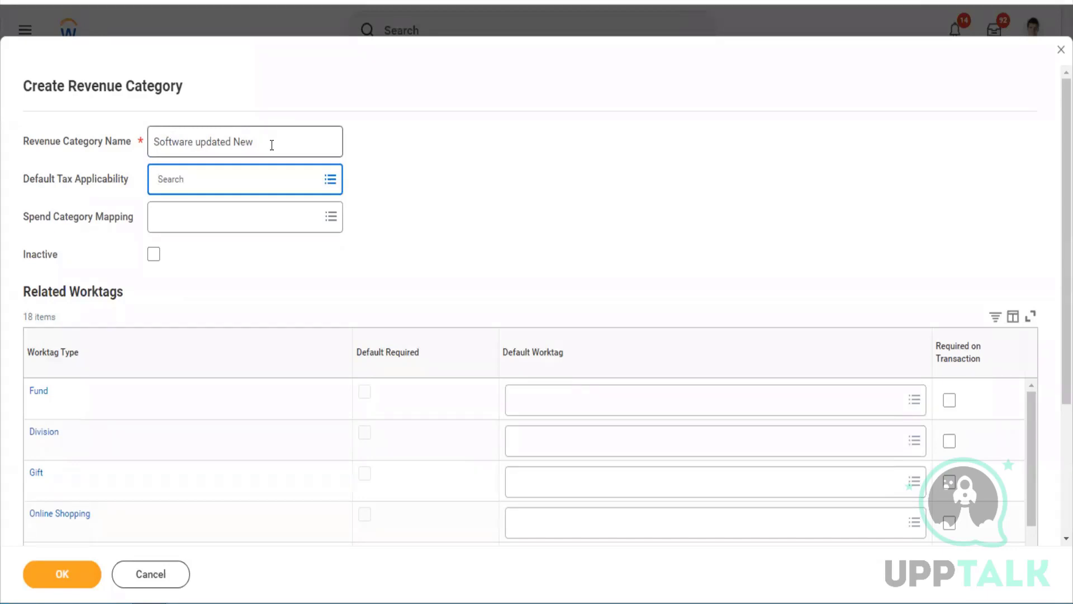
{"action": "left_click", "coordinate": [253, 179]}
{"action": "type", "text": "in"}
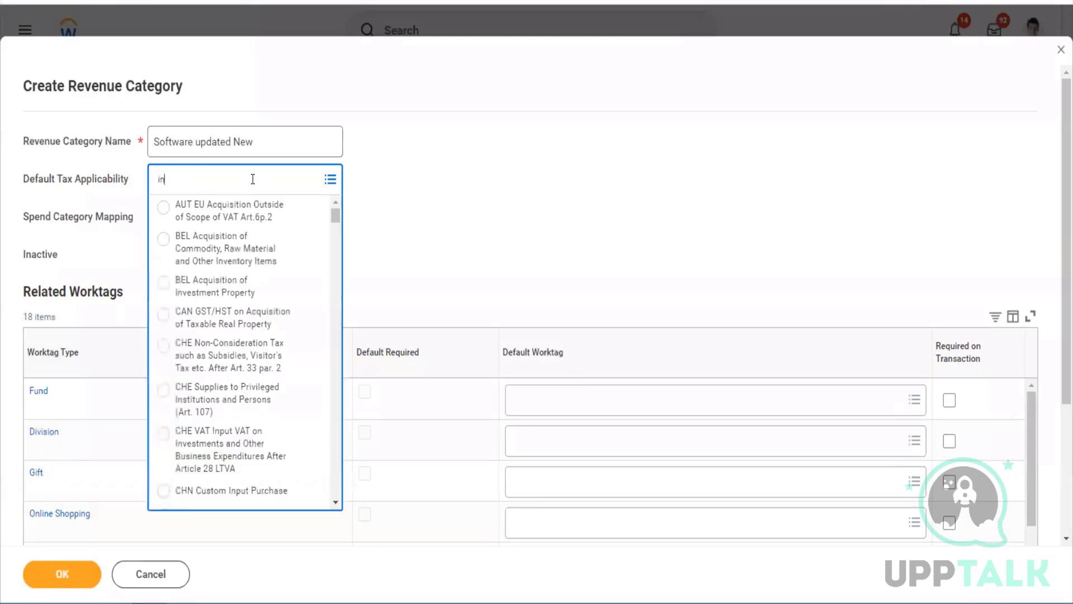
{"action": "key", "text": "BackSpace"}
{"action": "key", "text": "BackSpace"}
{"action": "type", "text": "vat"}
{"action": "key", "text": "Return"}
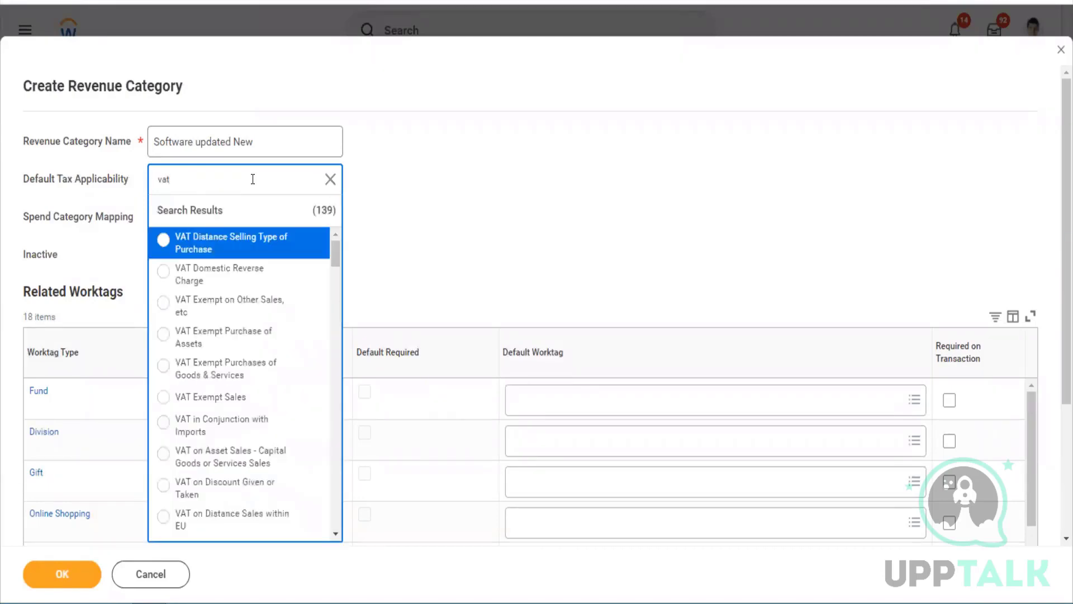
{"action": "scroll", "coordinate": [247, 306], "scroll_direction": "down", "scroll_amount": 5}
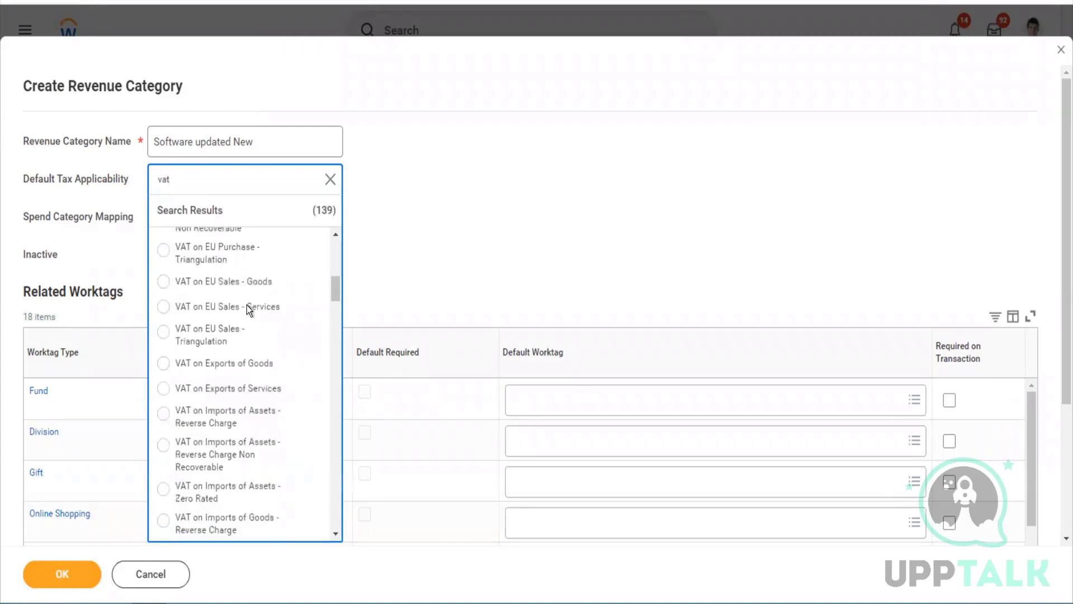
{"action": "scroll", "coordinate": [247, 304], "scroll_direction": "down", "scroll_amount": 3}
{"action": "left_click", "coordinate": [439, 294]}
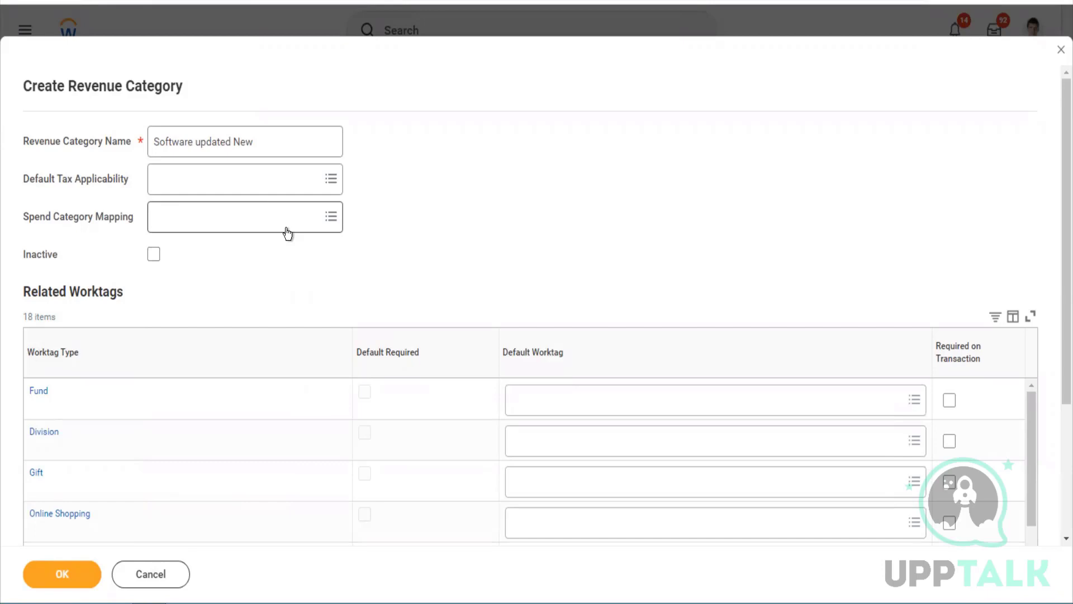
{"action": "left_click", "coordinate": [286, 230]}
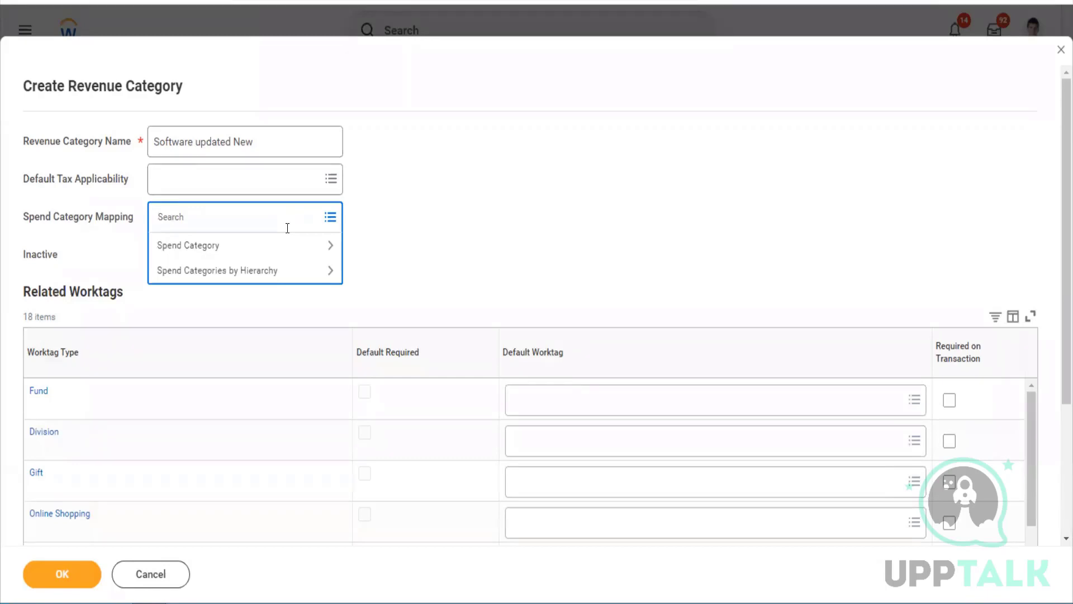
{"action": "left_click", "coordinate": [397, 248]}
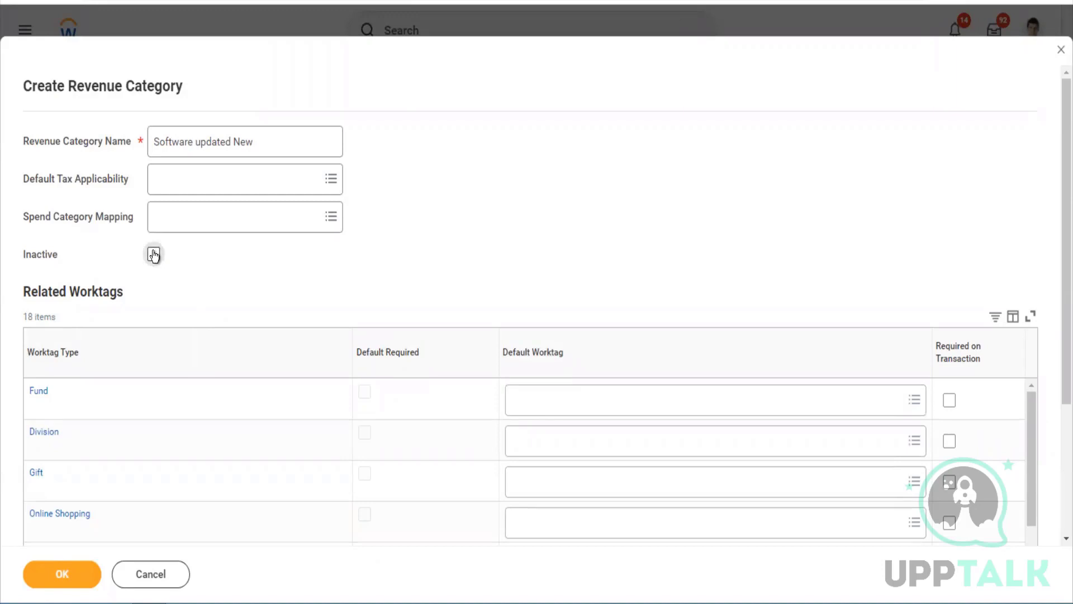
{"action": "scroll", "coordinate": [316, 284], "scroll_direction": "down", "scroll_amount": 3}
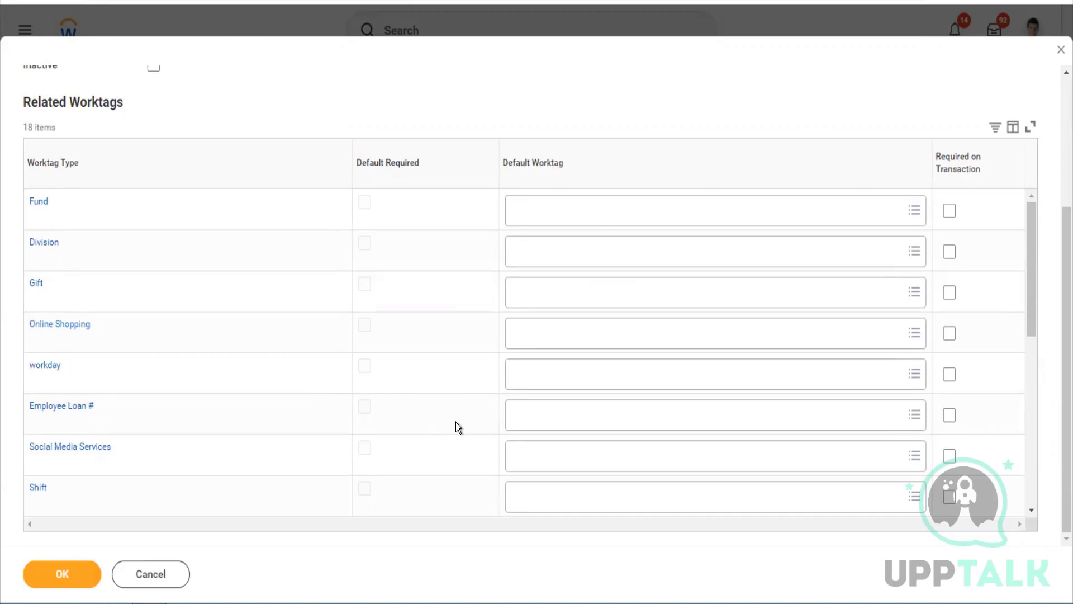
{"action": "scroll", "coordinate": [551, 450], "scroll_direction": "down", "scroll_amount": 7}
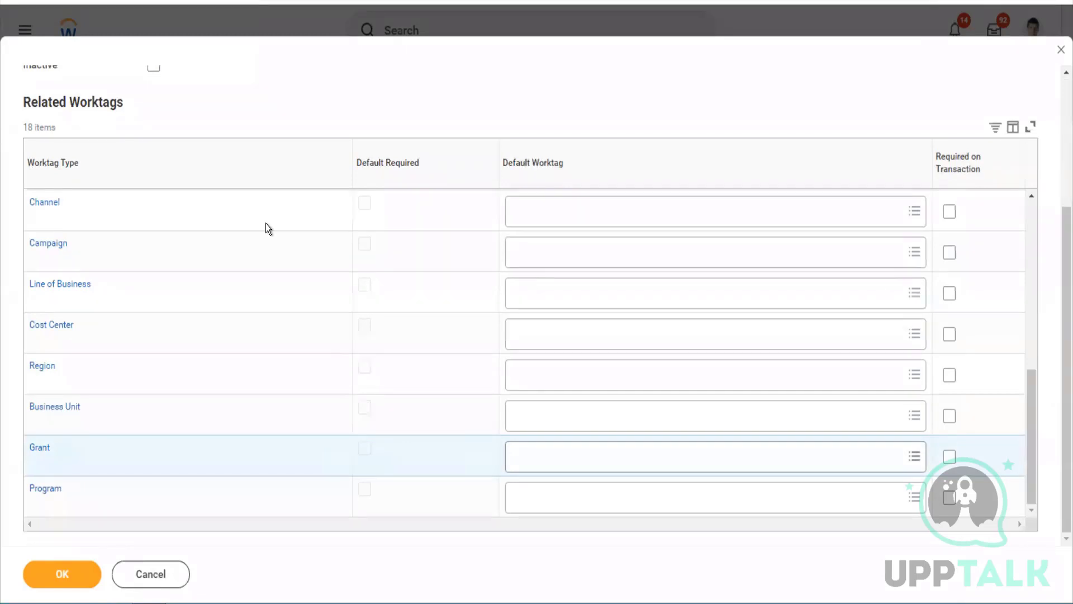
{"action": "scroll", "coordinate": [1058, 137], "scroll_direction": "up", "scroll_amount": 4}
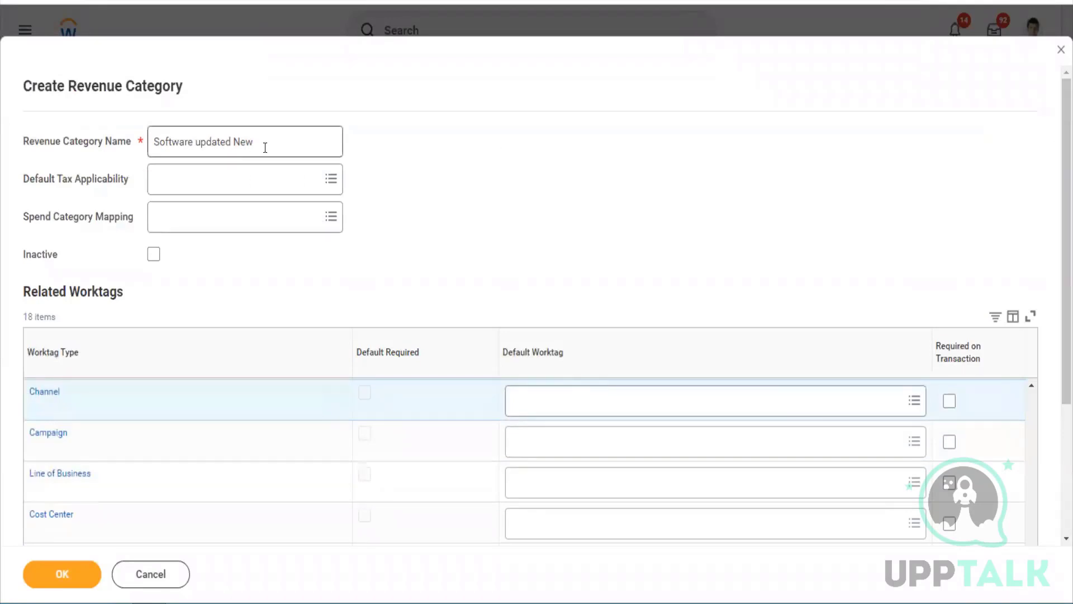
{"action": "left_click_drag", "start_coordinate": [267, 148], "coordinate": [136, 150]}
{"action": "key", "text": "ctrl+c"}
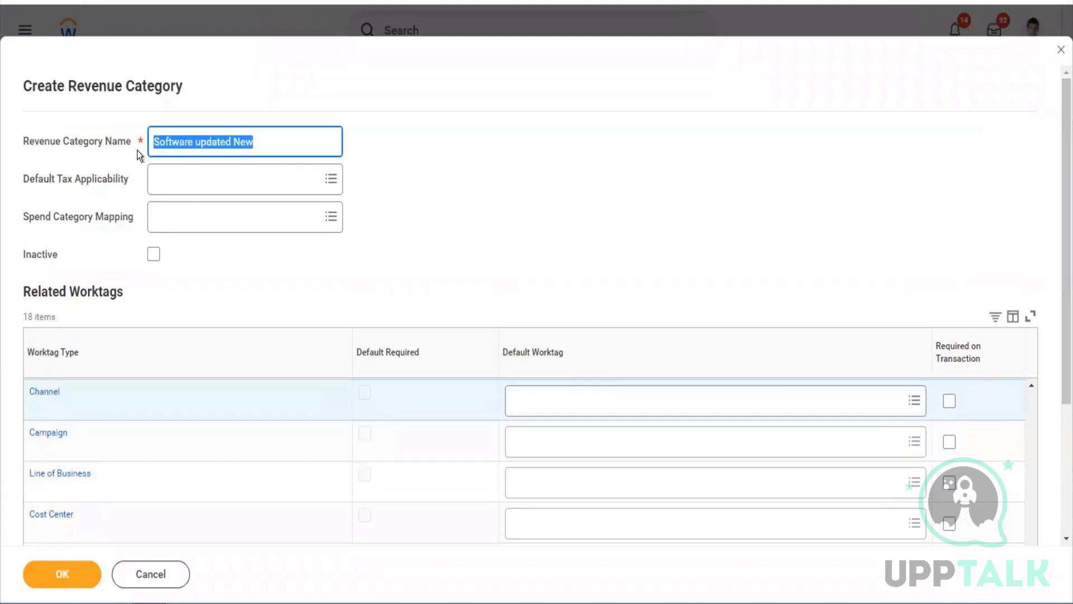
Submit the Software updated New category and open its Edit Reference ID page
{"action": "left_click", "coordinate": [55, 580]}
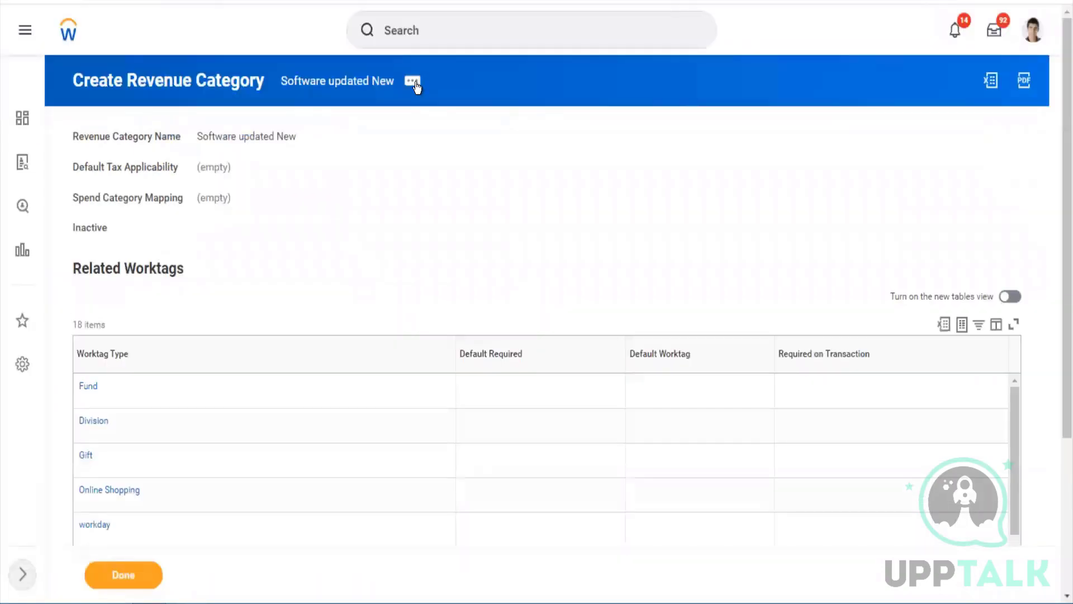
{"action": "left_click", "coordinate": [412, 80]}
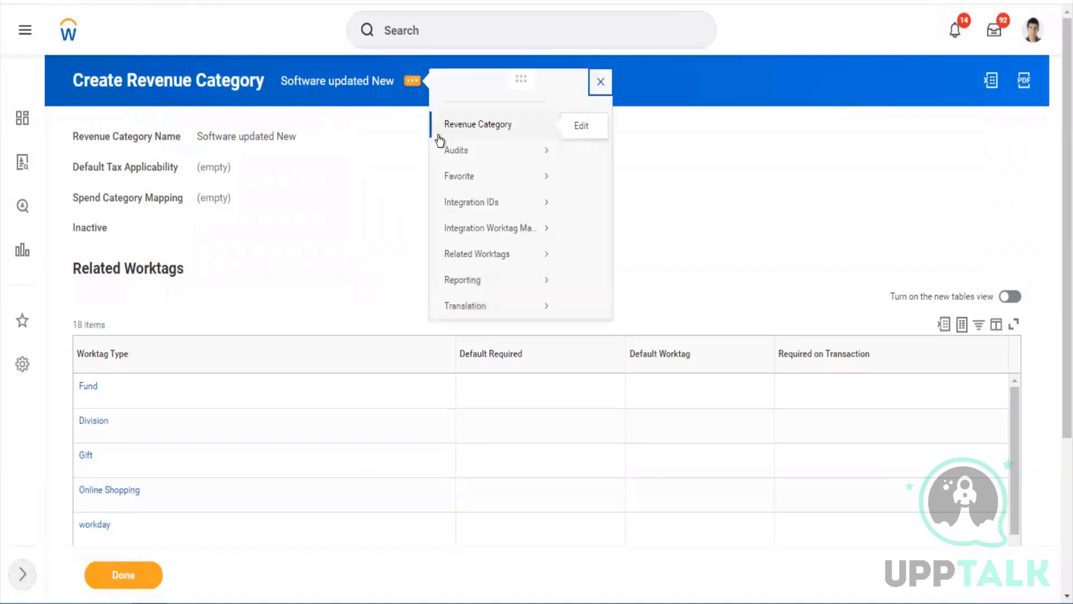
{"action": "mouse_move", "coordinate": [503, 219]}
{"action": "left_click", "coordinate": [608, 241]}
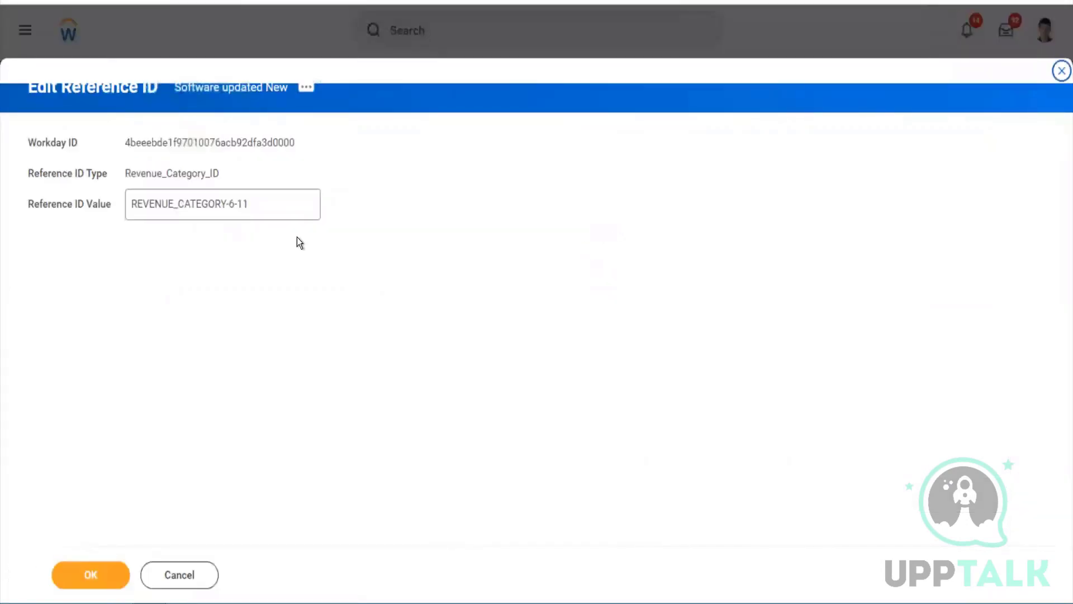
Replace the reference ID with Software_updated_New, save it and finish
{"action": "left_click_drag", "start_coordinate": [249, 204], "coordinate": [127, 217]}
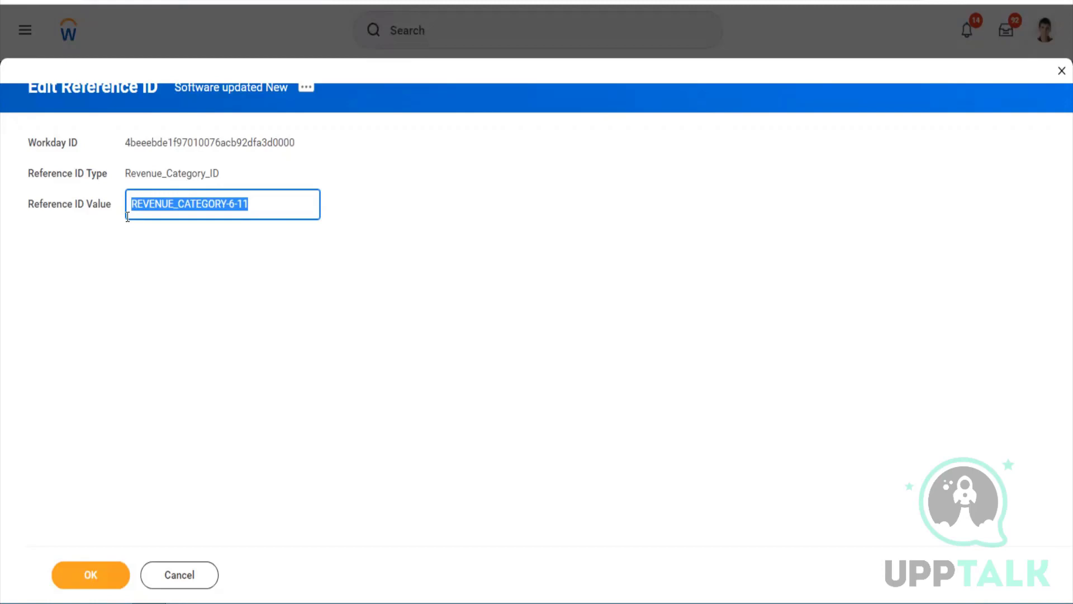
{"action": "key", "text": "ctrl+v"}
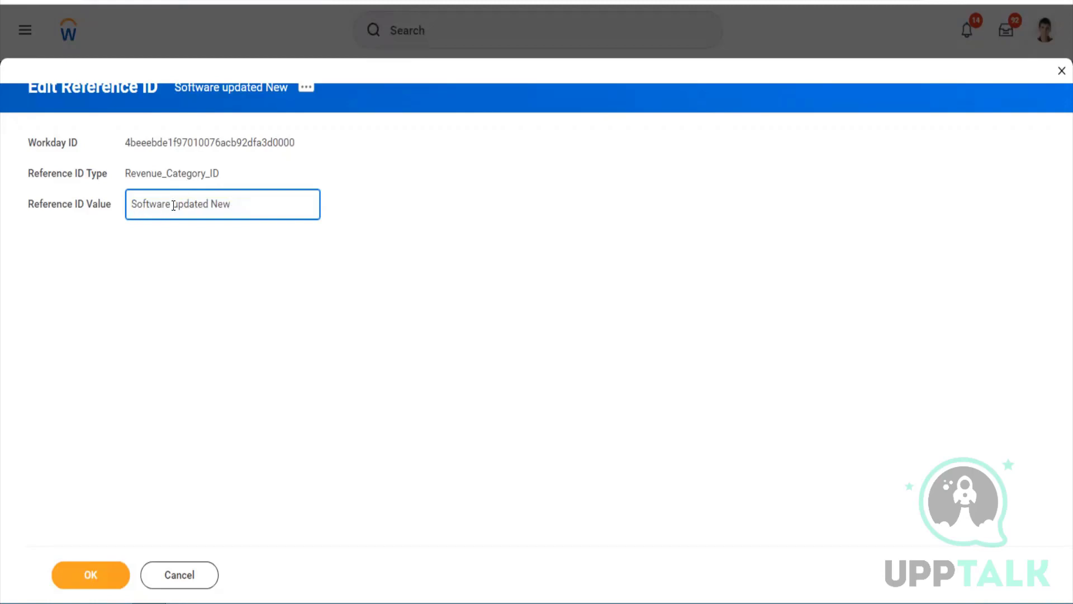
{"action": "left_click", "coordinate": [173, 205]}
{"action": "key", "text": "BackSpace"}
{"action": "type", "text": "_"}
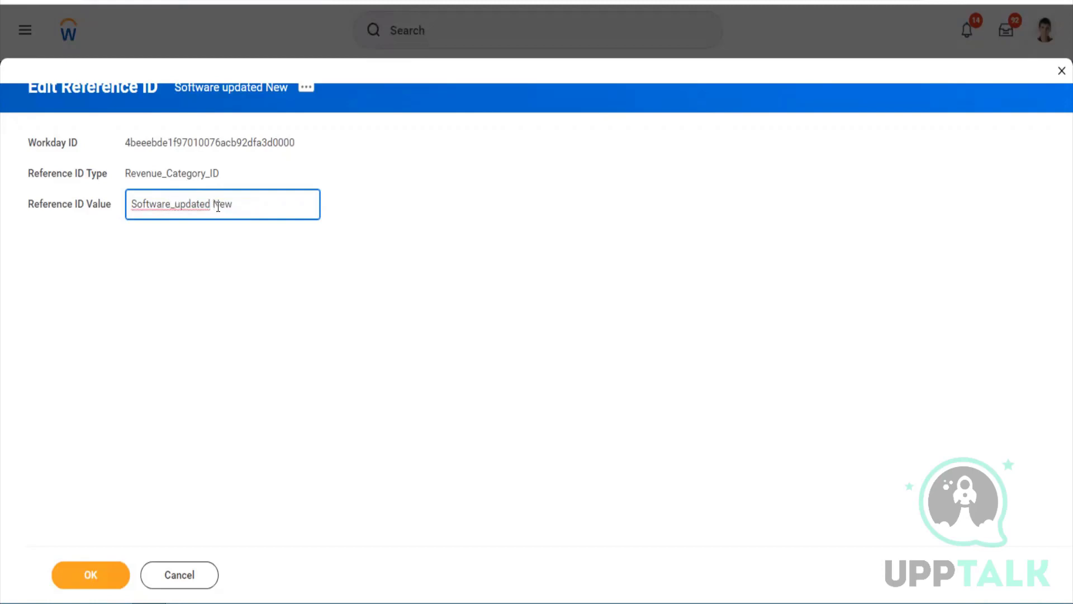
{"action": "left_click", "coordinate": [218, 206]}
{"action": "key", "text": "BackSpace"}
{"action": "type", "text": "_"}
{"action": "left_click", "coordinate": [88, 577]}
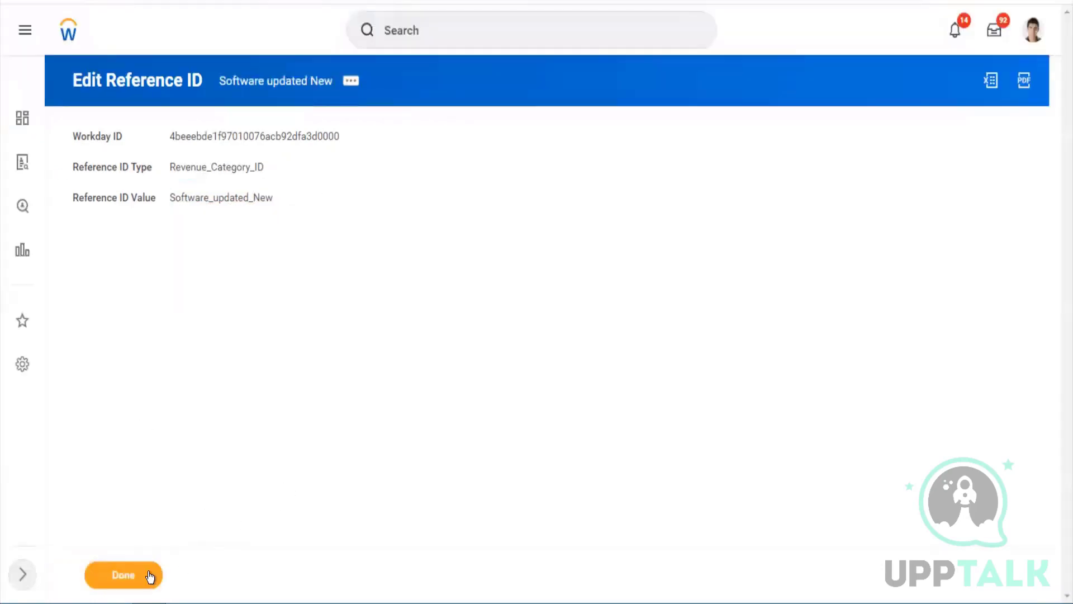
{"action": "left_click", "coordinate": [150, 576]}
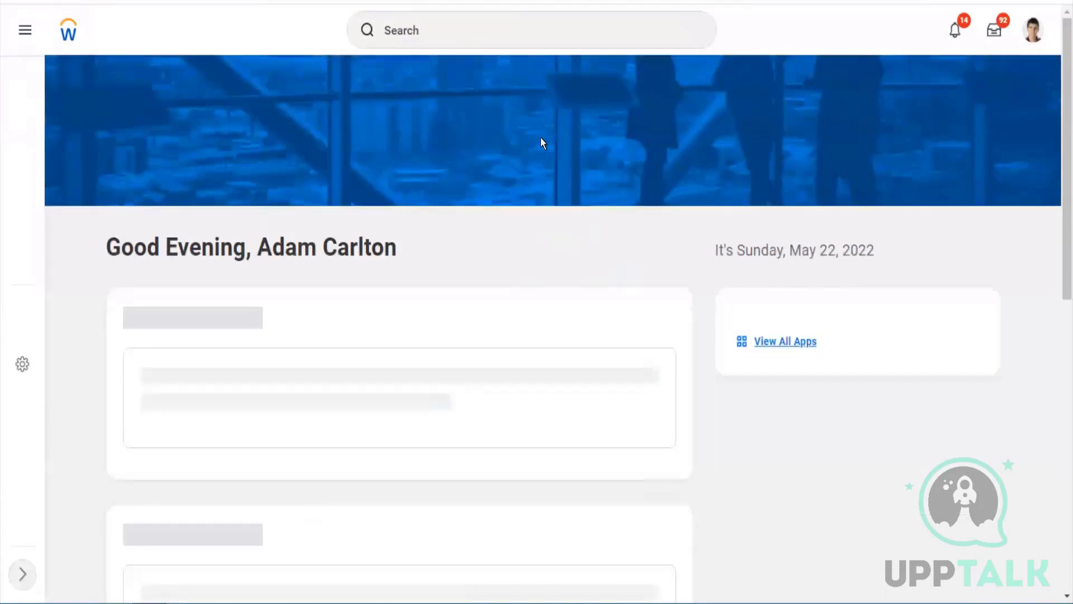
Open Create Sales Item and name the item 'Workday Finance Module'
{"action": "left_click", "coordinate": [522, 38]}
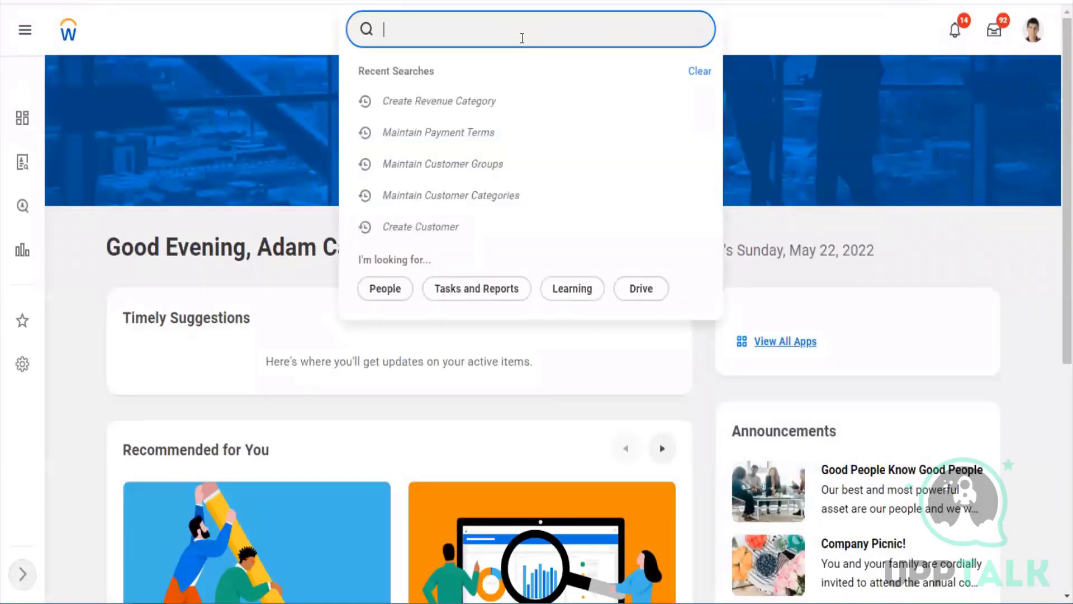
{"action": "type", "text": "cr sales ite"}
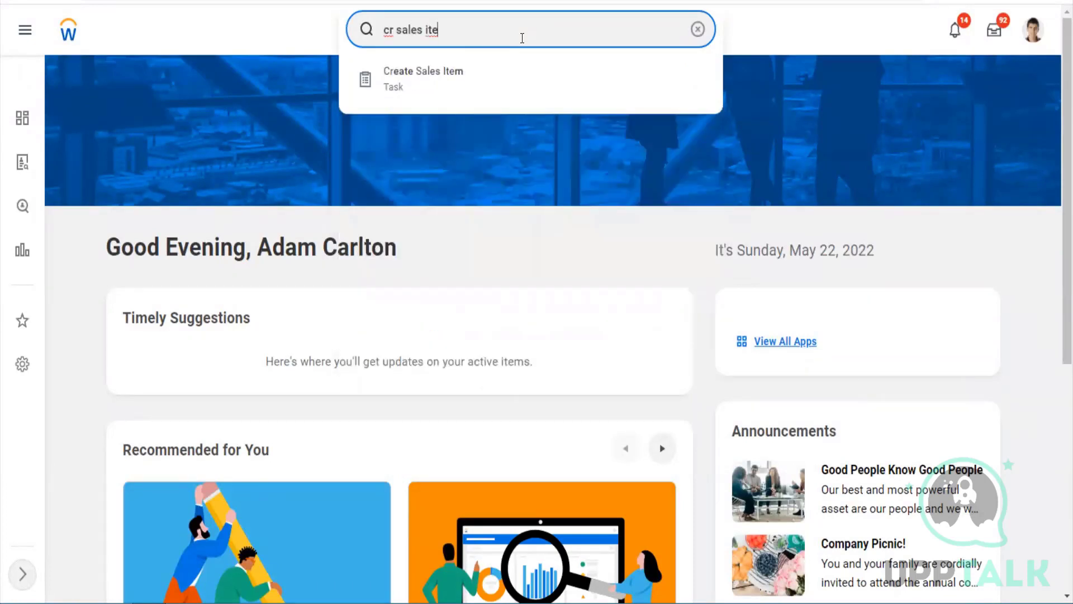
{"action": "key", "text": "Down"}
{"action": "key", "text": "Return"}
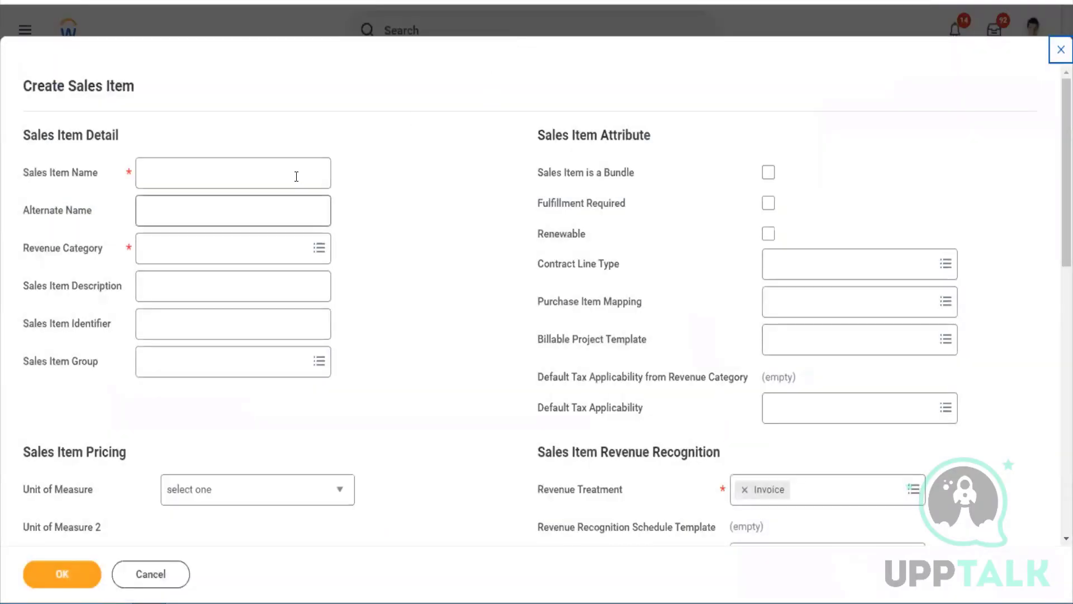
{"action": "left_click", "coordinate": [296, 176]}
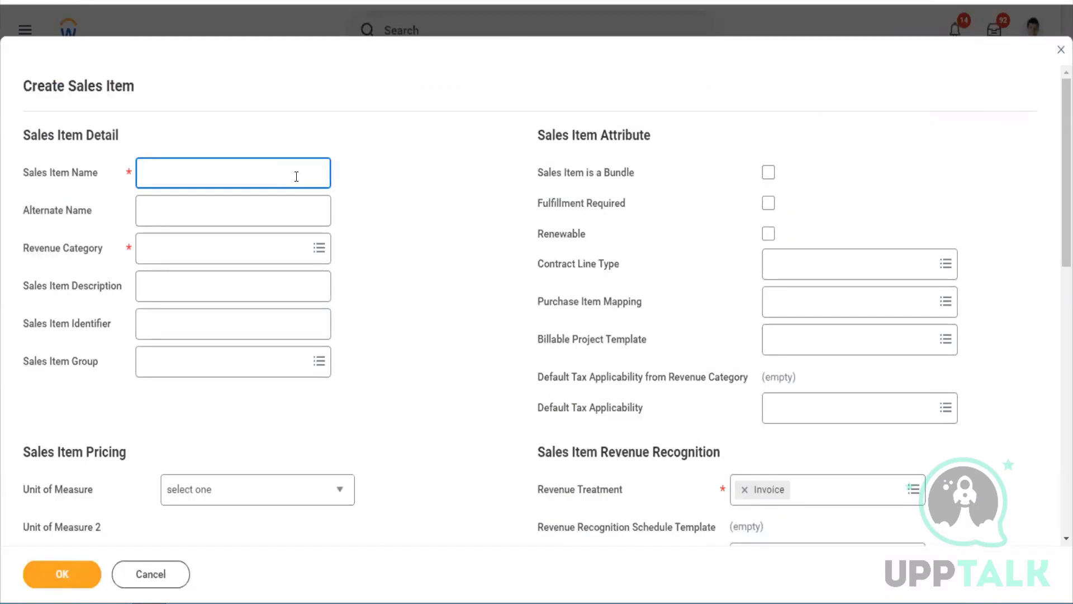
{"action": "type", "text": "Workday Finance Module"}
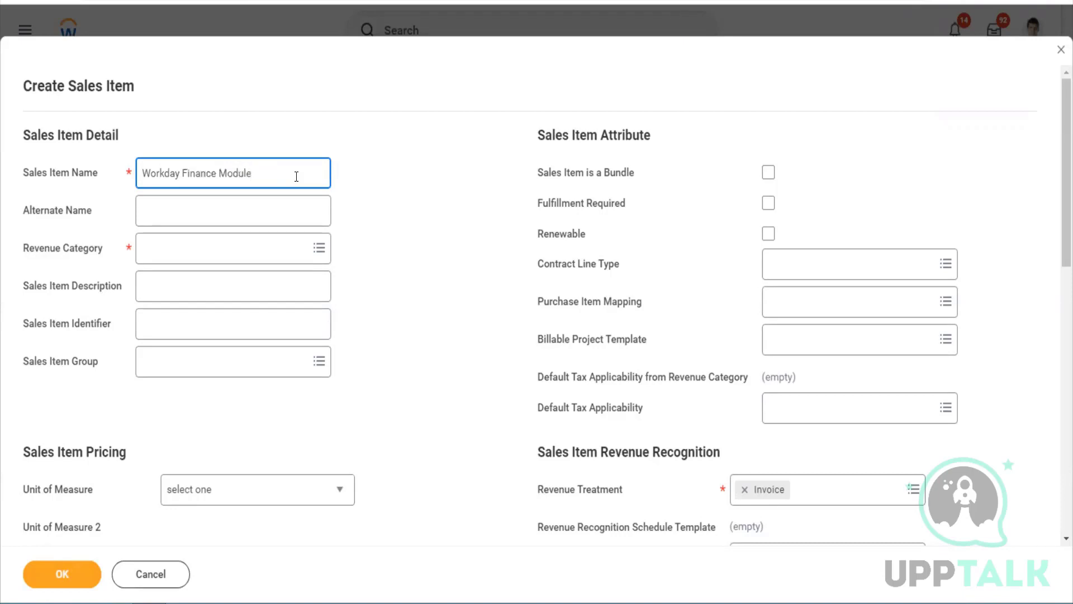
Set the revenue category to Software updated New
{"action": "key", "text": "Tab"}
{"action": "key", "text": "Tab"}
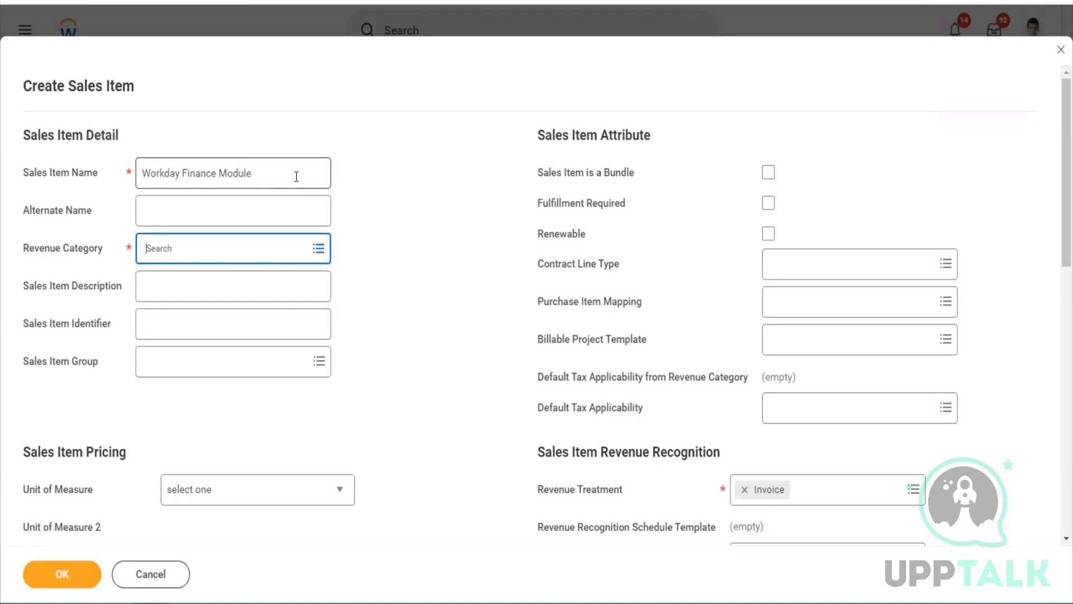
{"action": "type", "text": "software"}
{"action": "key", "text": "Return"}
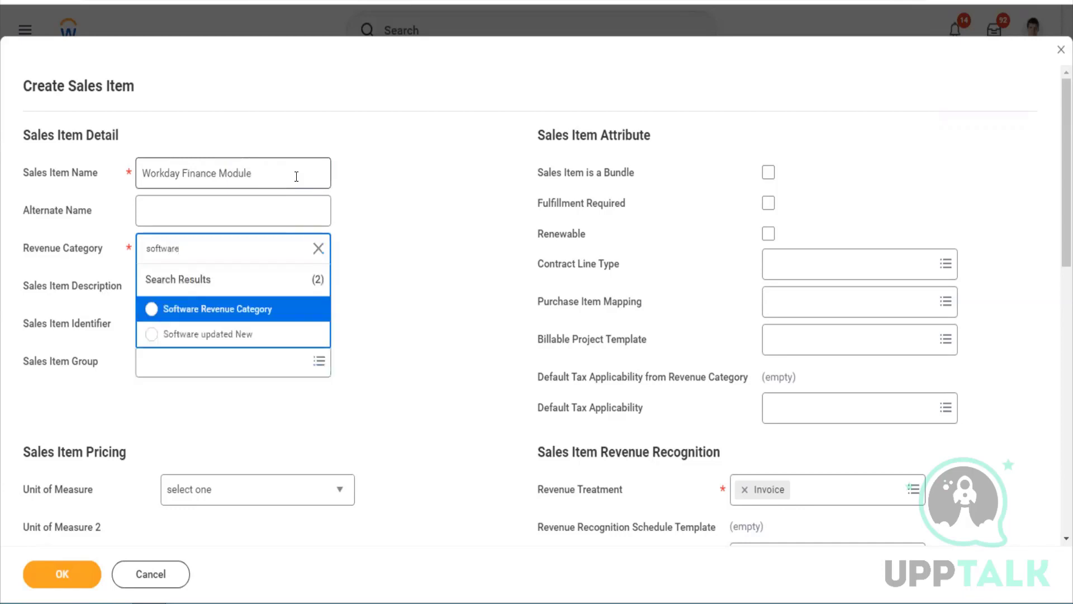
{"action": "left_click", "coordinate": [233, 333]}
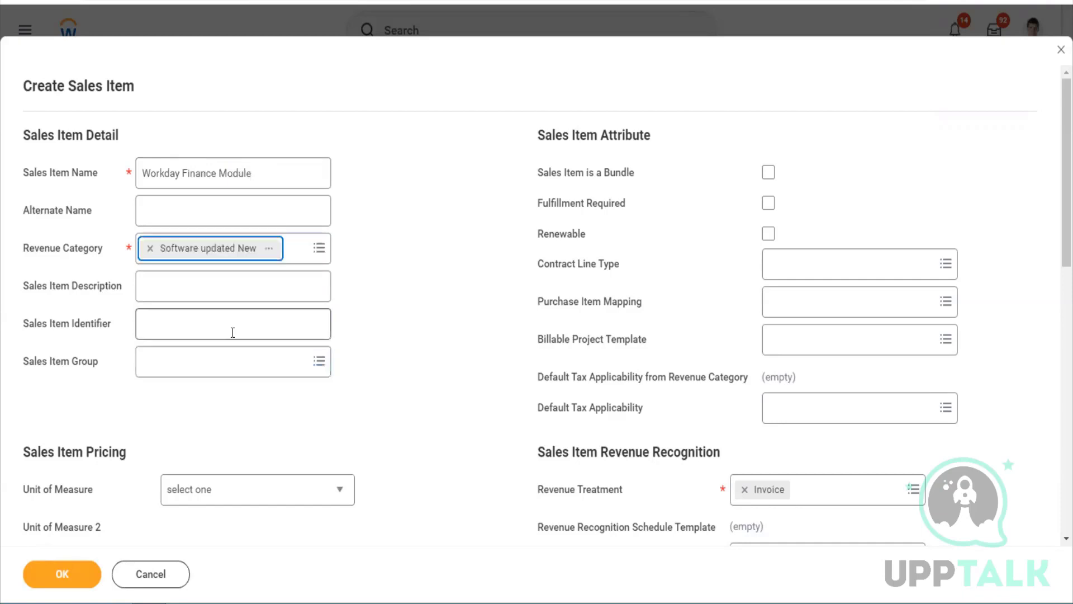
Enter the description 'This is for copmpanies who uses WD Financials' and identifier WFS1
{"action": "left_click", "coordinate": [205, 281]}
{"action": "type", "text": "This "}
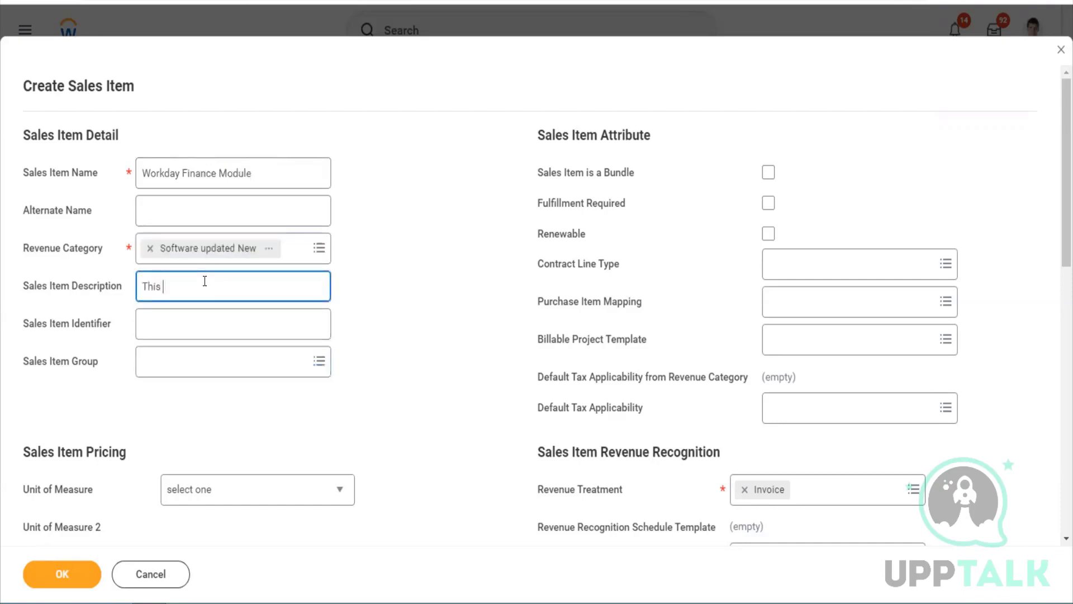
{"action": "type", "text": "is for copmpanies who uses"}
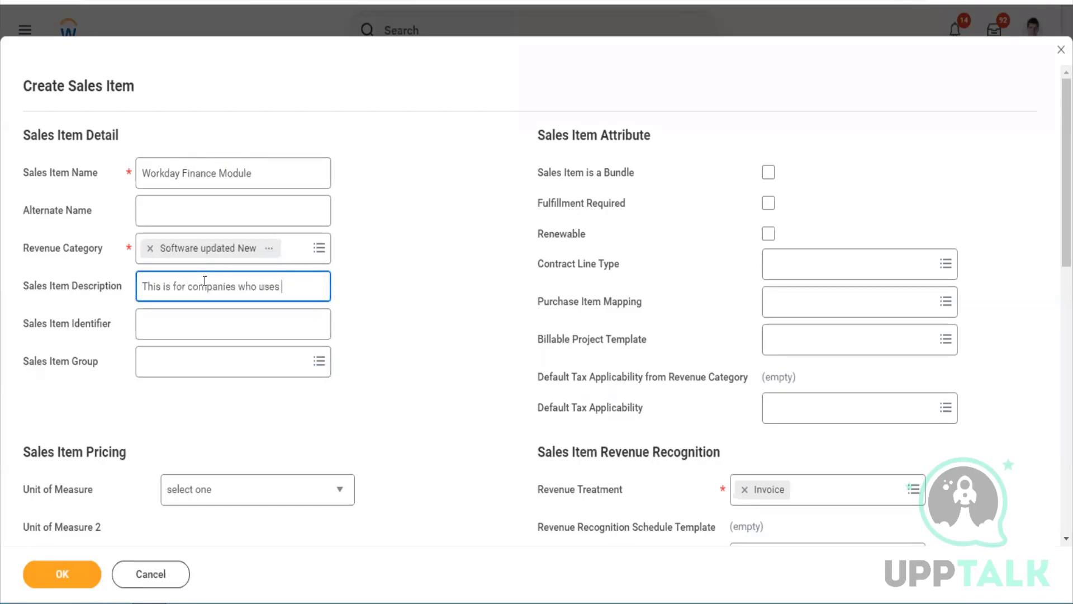
{"action": "type", "text": " WD Financ"}
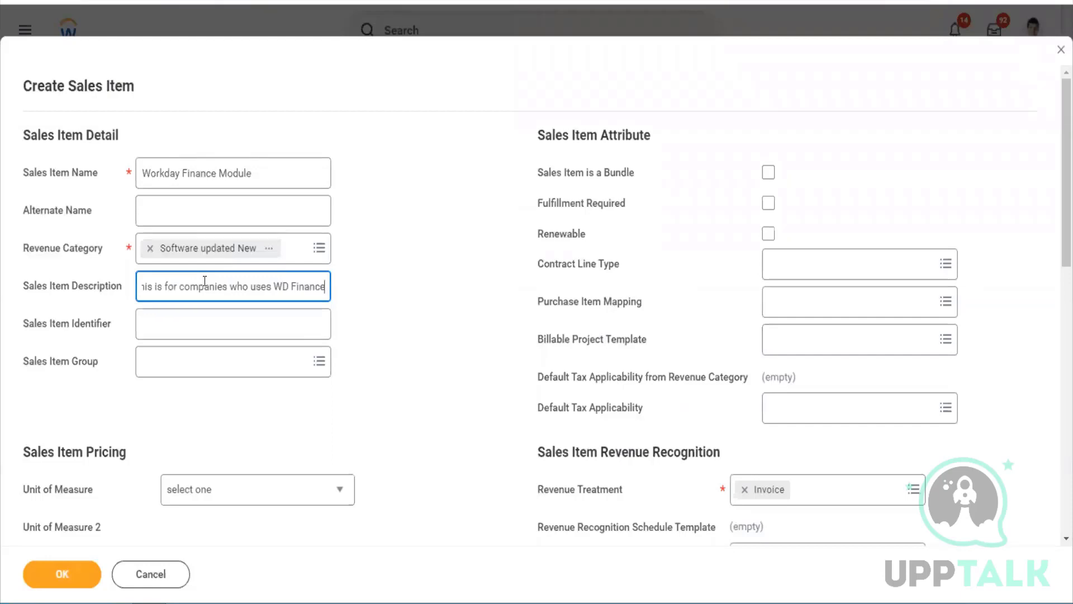
{"action": "type", "text": "ials"}
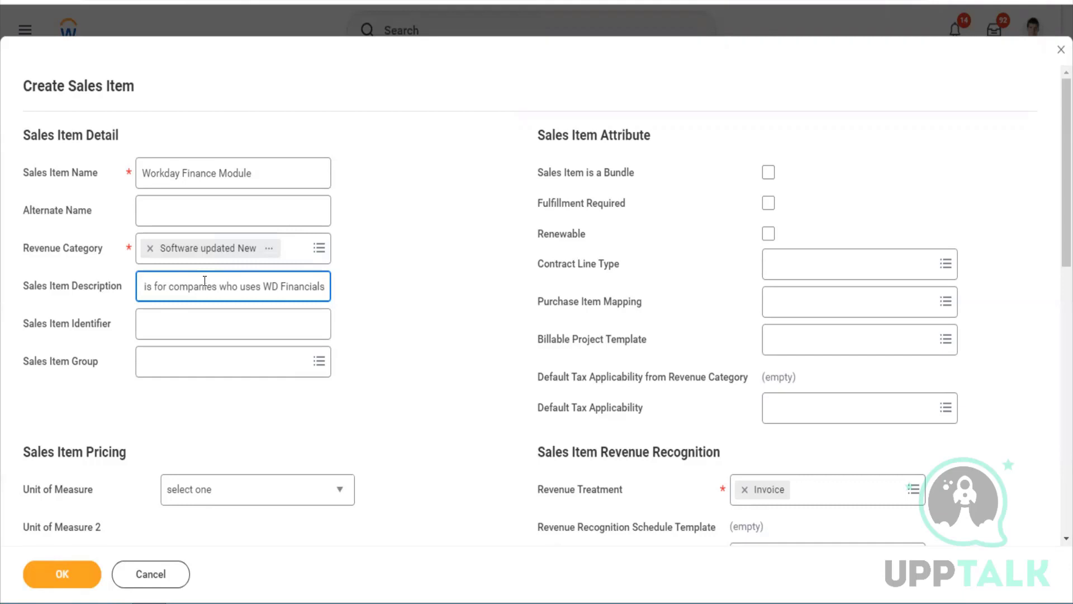
{"action": "left_click", "coordinate": [194, 336]}
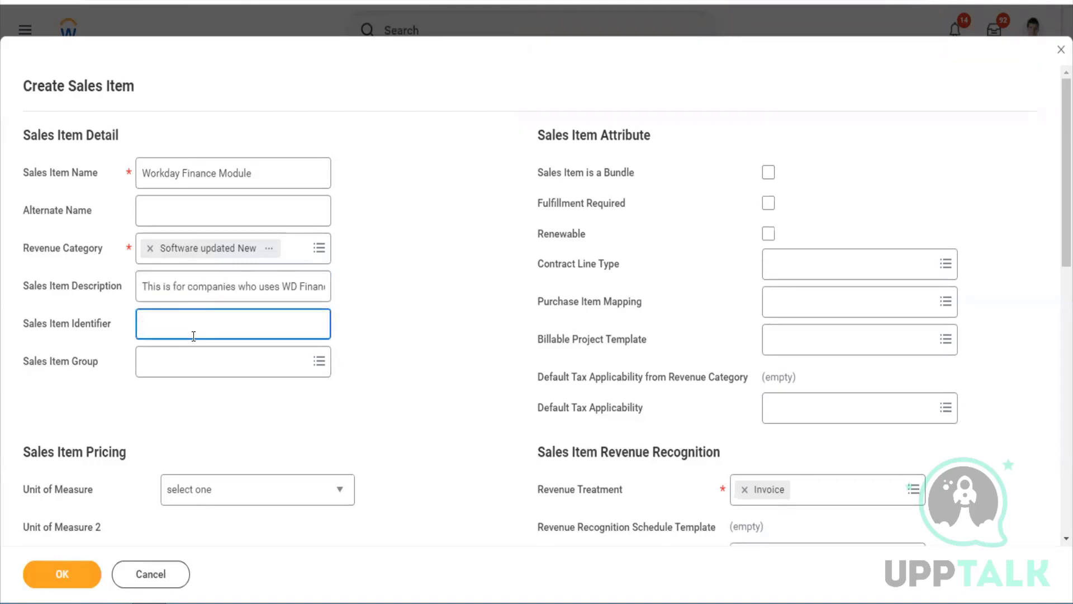
{"action": "type", "text": "WFS1"}
{"action": "key", "text": "Tab"}
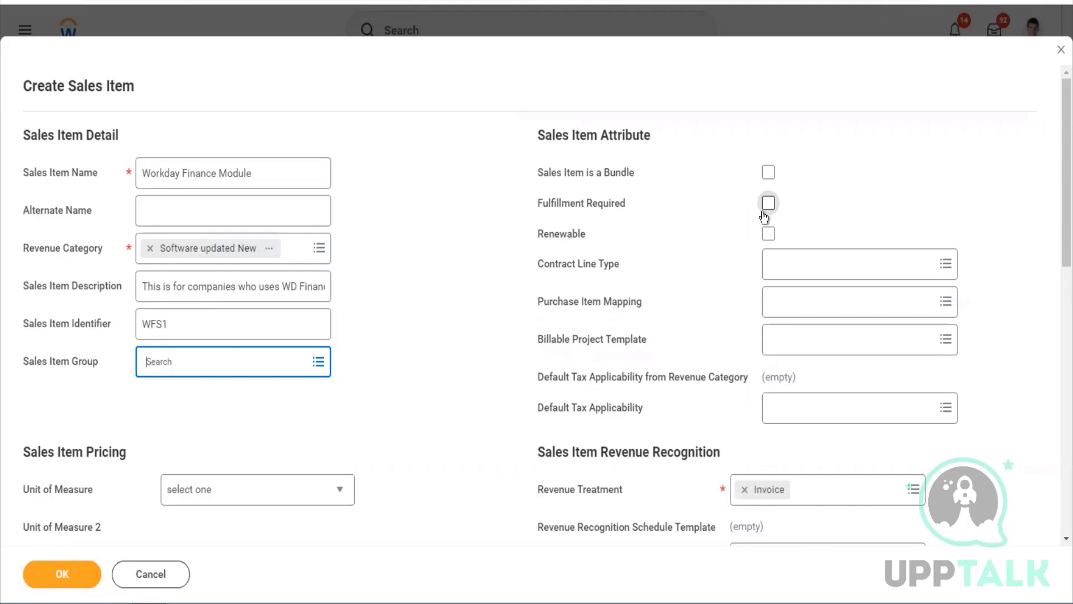
Toggle Renewable on and back off, leaving the sales item non-renewable
{"action": "left_click", "coordinate": [769, 234]}
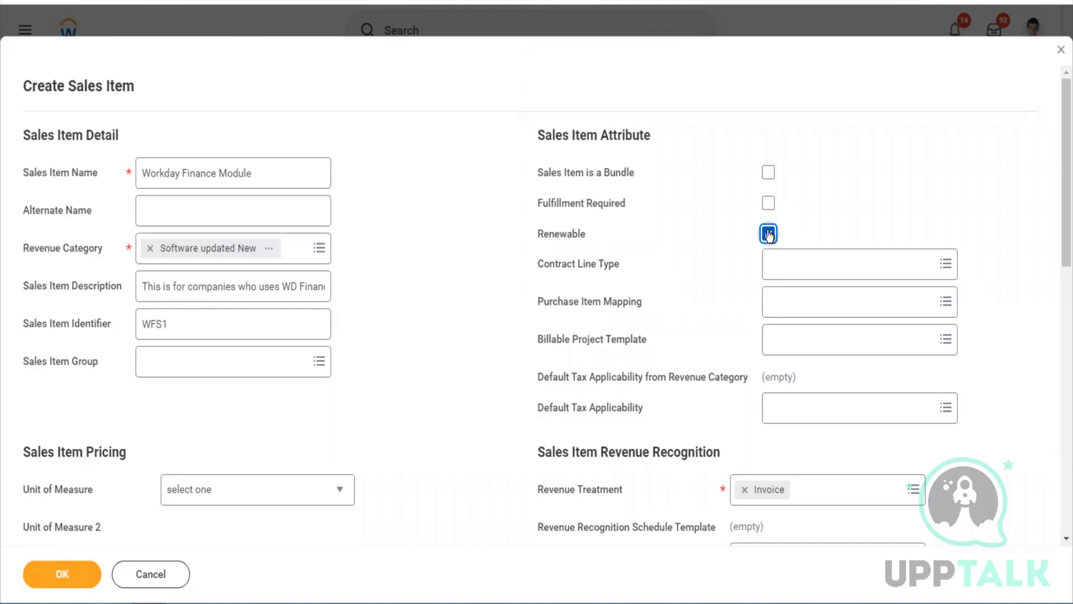
{"action": "left_click", "coordinate": [768, 234]}
{"action": "scroll", "coordinate": [760, 411], "scroll_direction": "down", "scroll_amount": 2}
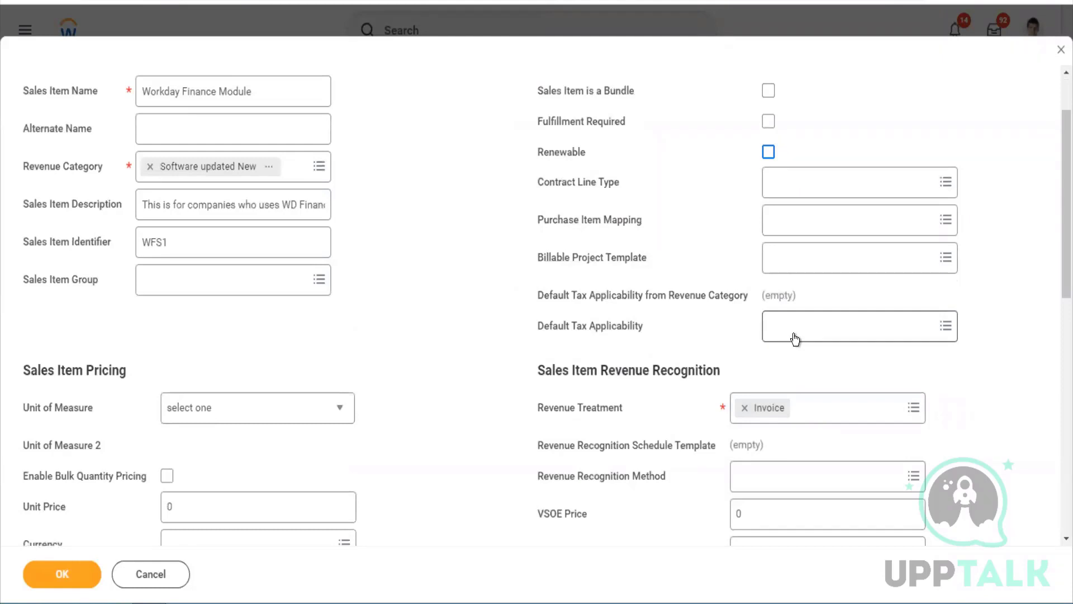
{"action": "scroll", "coordinate": [794, 338], "scroll_direction": "down", "scroll_amount": 4}
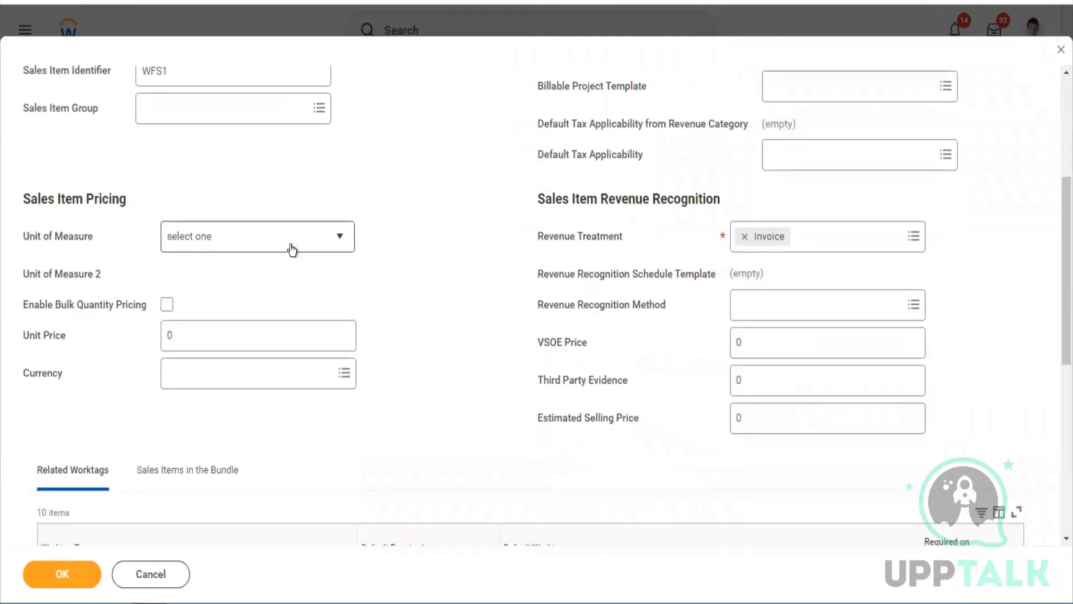
Choose Each as the unit of measure and Box, not Bag, as Unit of Measure 2
{"action": "left_click", "coordinate": [292, 249]}
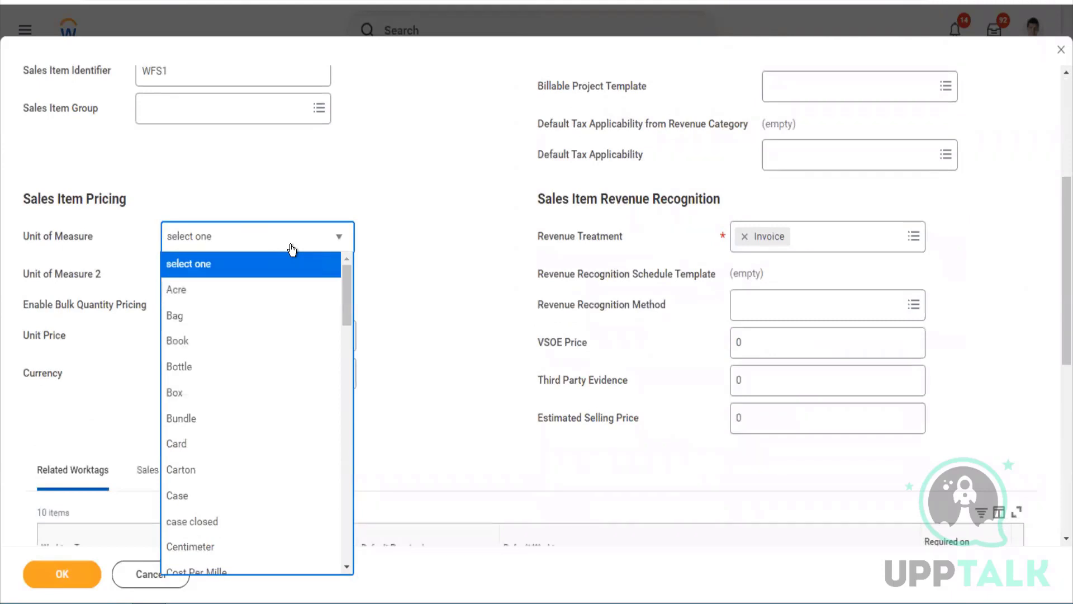
{"action": "key", "text": "e"}
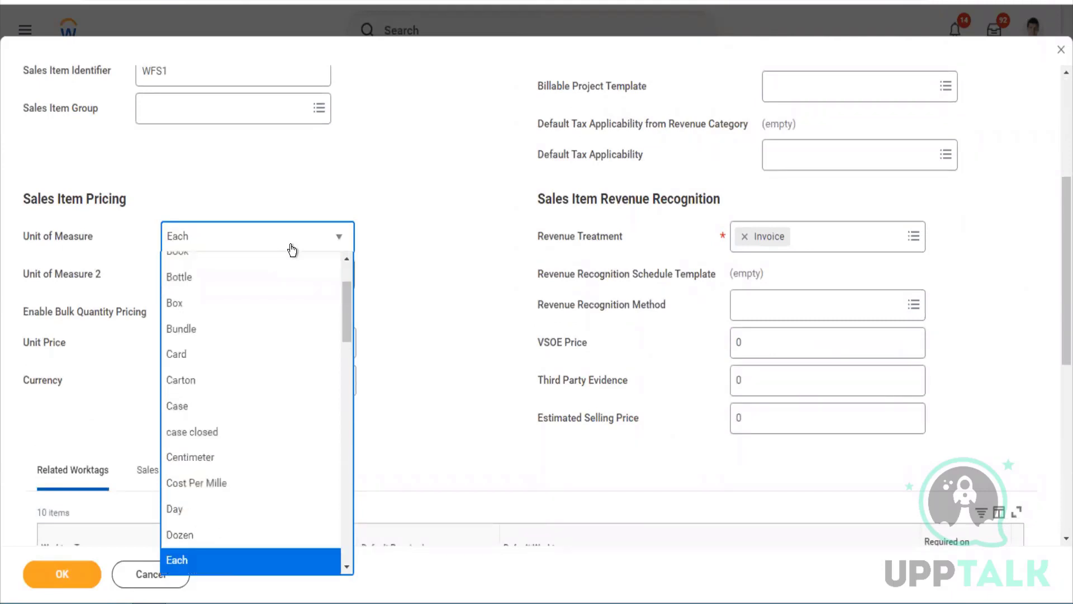
{"action": "left_click", "coordinate": [292, 249]}
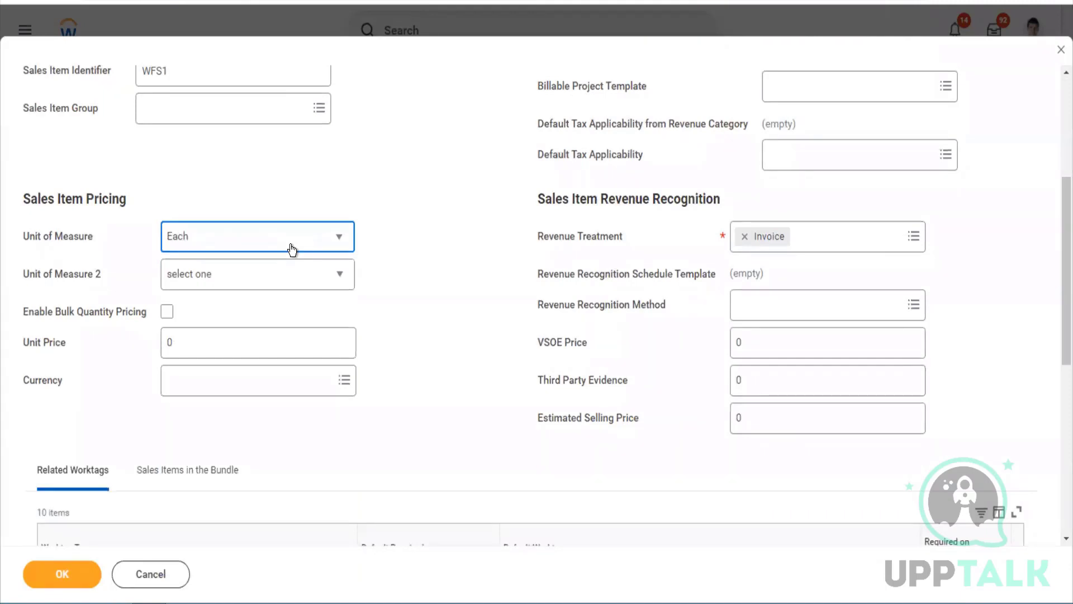
{"action": "left_click", "coordinate": [254, 274]}
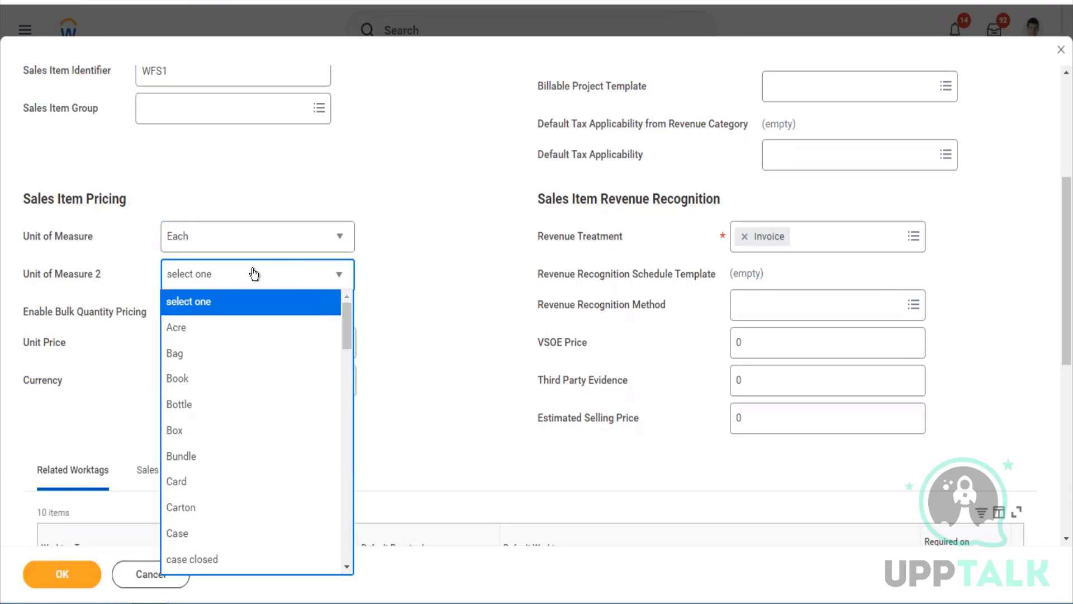
{"action": "left_click", "coordinate": [380, 313]}
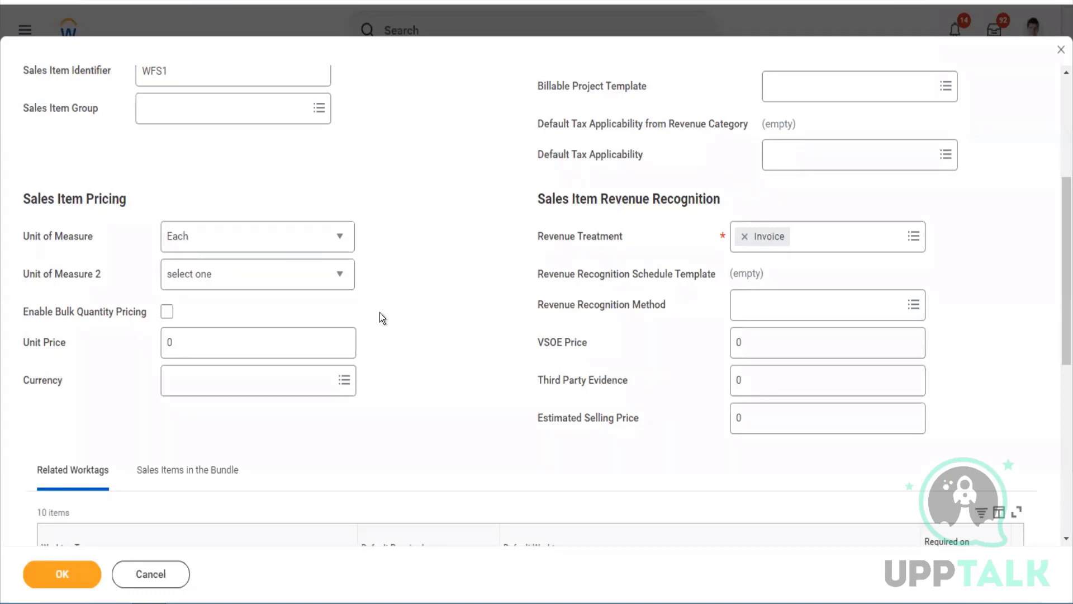
{"action": "left_click", "coordinate": [268, 284]}
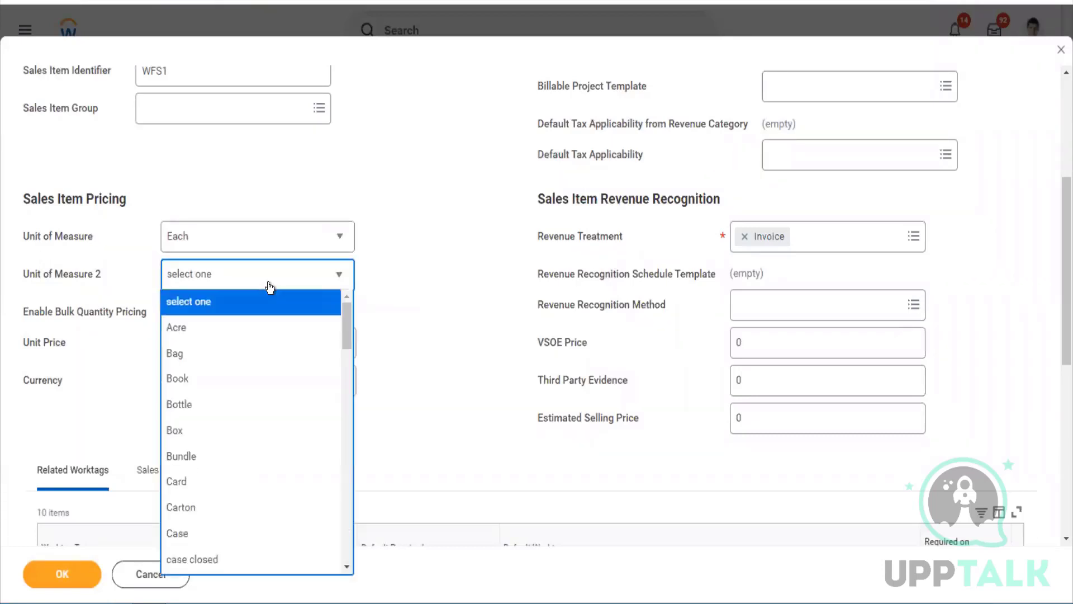
{"action": "left_click", "coordinate": [233, 353]}
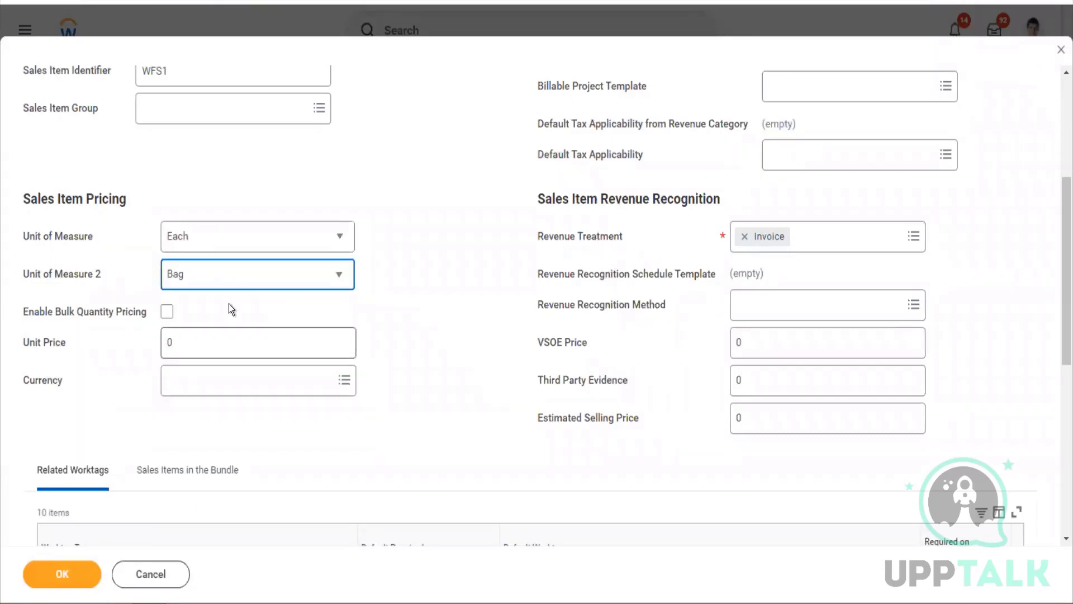
{"action": "left_click", "coordinate": [228, 283]}
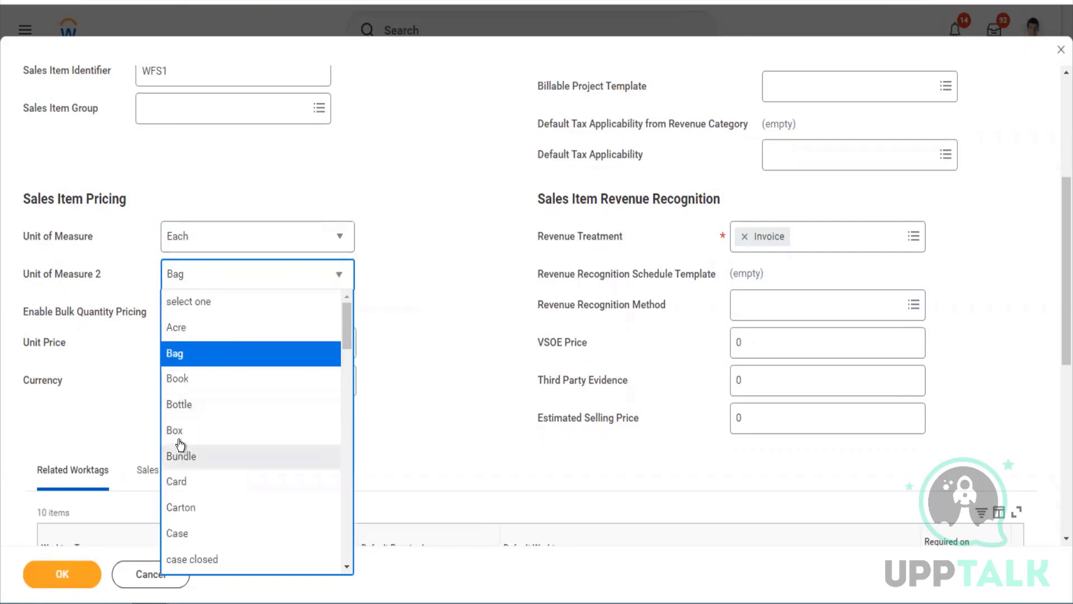
{"action": "left_click", "coordinate": [179, 431]}
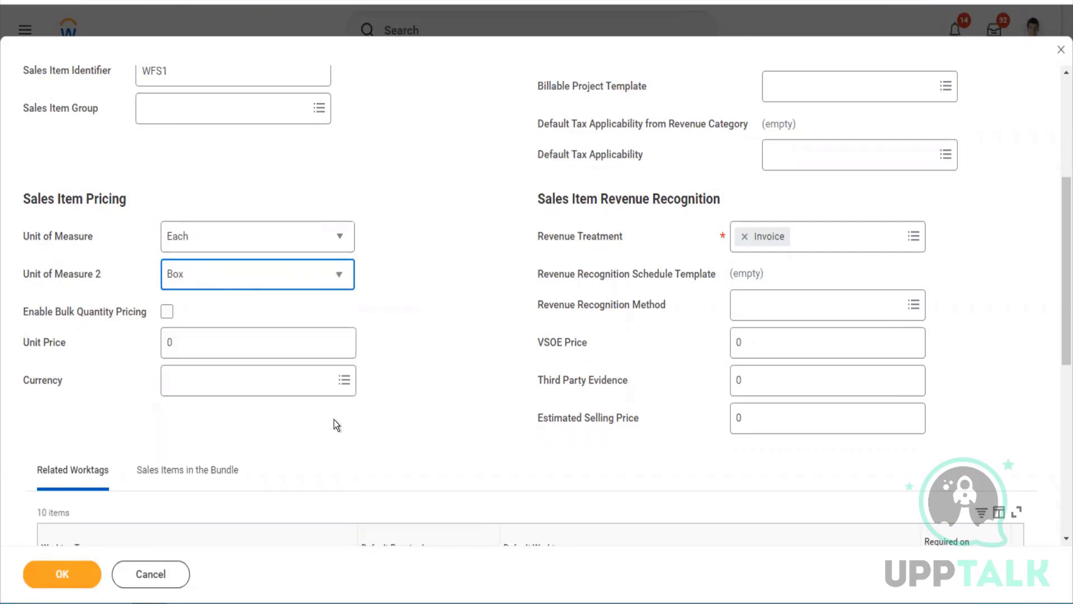
{"action": "scroll", "coordinate": [718, 257], "scroll_direction": "up", "scroll_amount": 5}
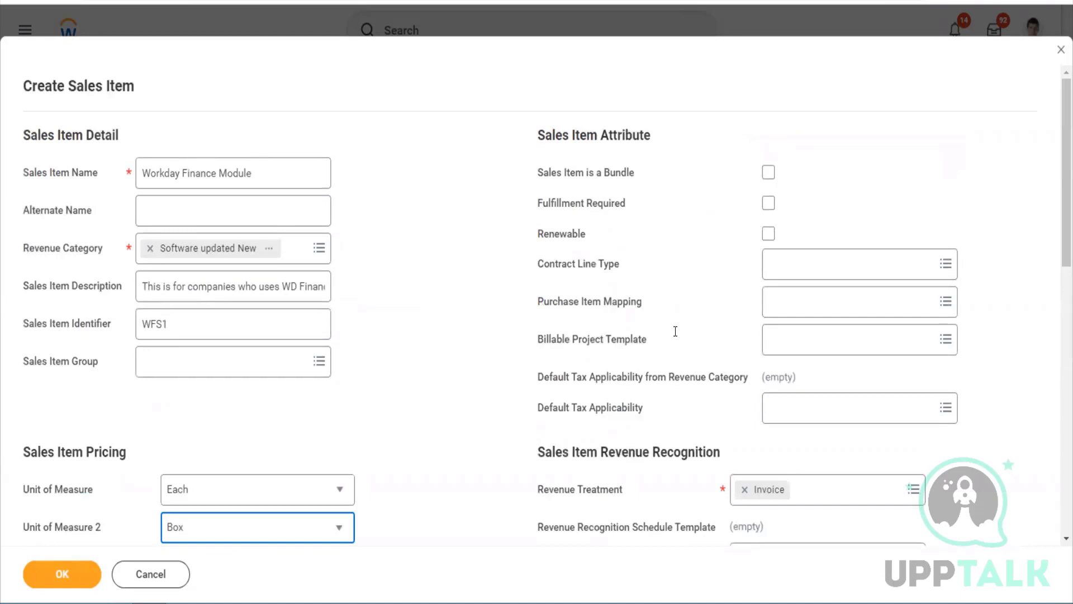
Set the unit price to 1000 with currency USD
{"action": "scroll", "coordinate": [675, 331], "scroll_direction": "down", "scroll_amount": 5}
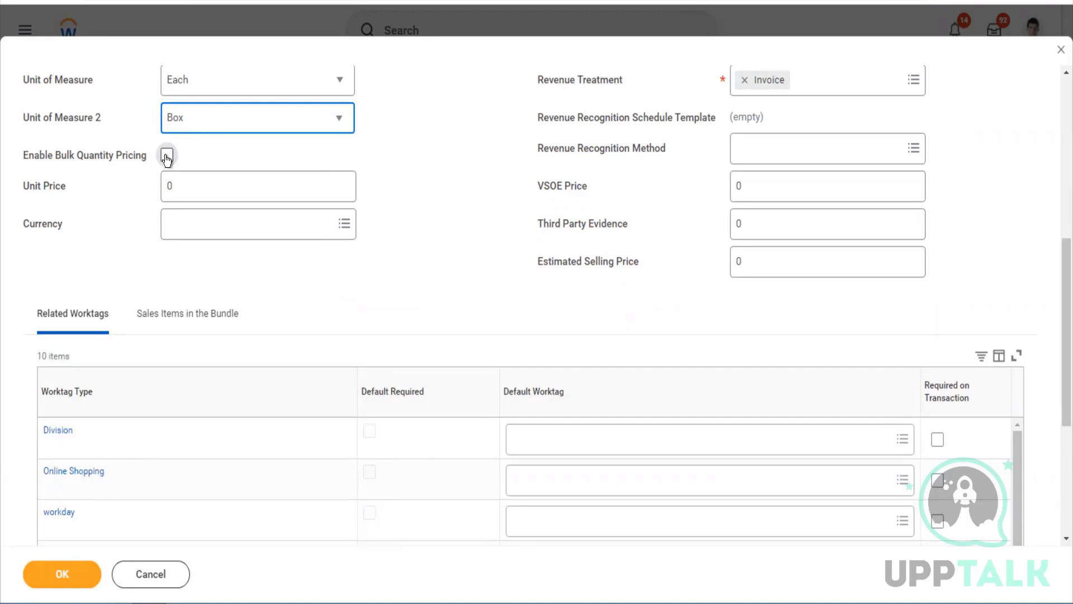
{"action": "left_click", "coordinate": [182, 185]}
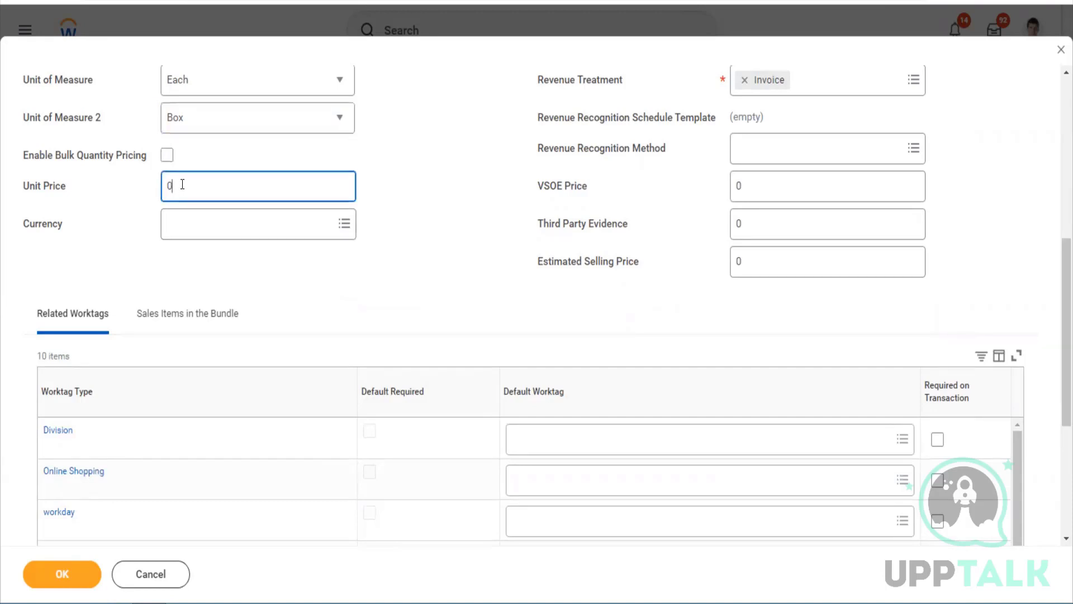
{"action": "double_click", "coordinate": [165, 184]}
{"action": "type", "text": "1000"}
{"action": "key", "text": "Tab"}
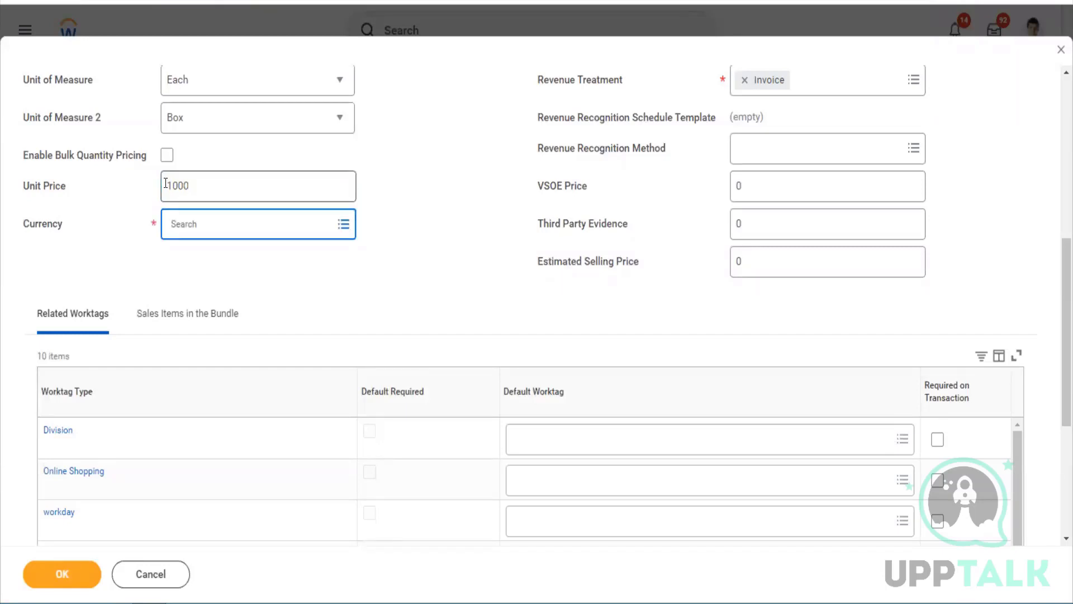
{"action": "type", "text": "USD"}
{"action": "key", "text": "Return"}
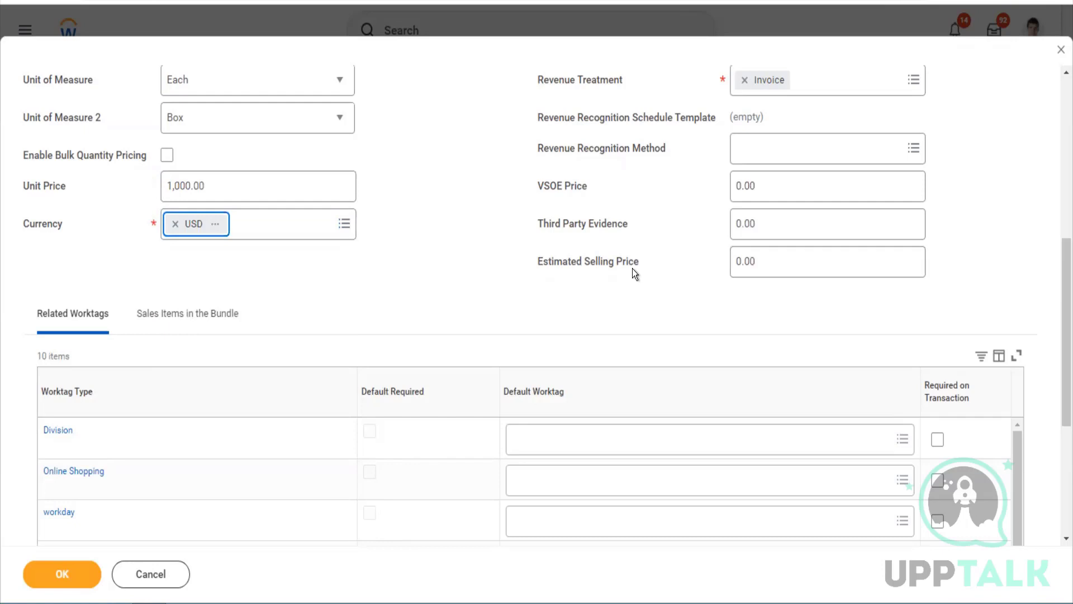
Keep Invoice as the revenue treatment and submit the sales item
{"action": "scroll", "coordinate": [814, 272], "scroll_direction": "up", "scroll_amount": 3}
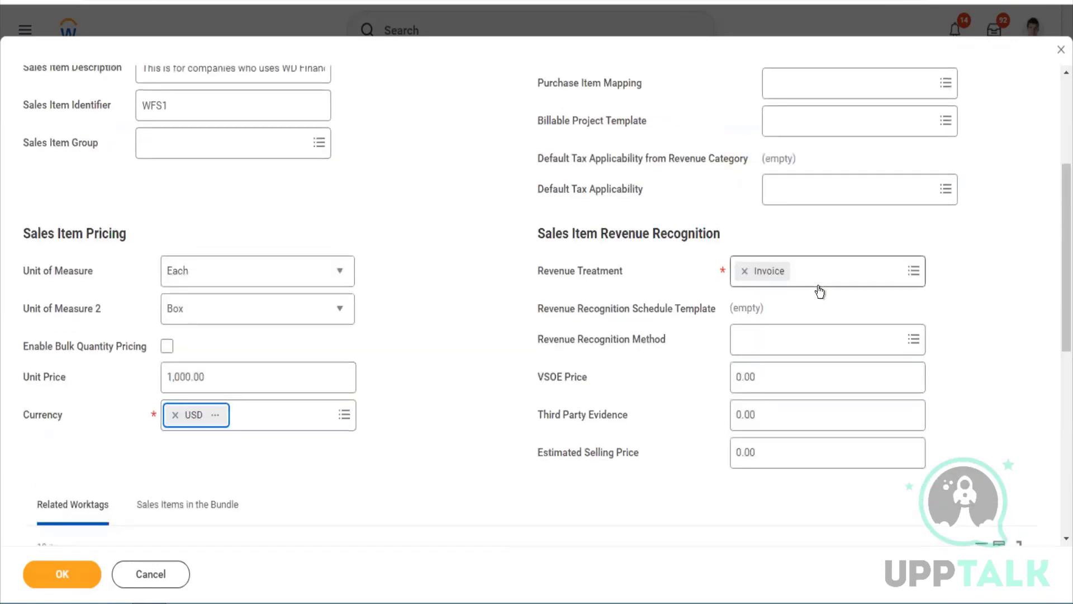
{"action": "left_click", "coordinate": [819, 287]}
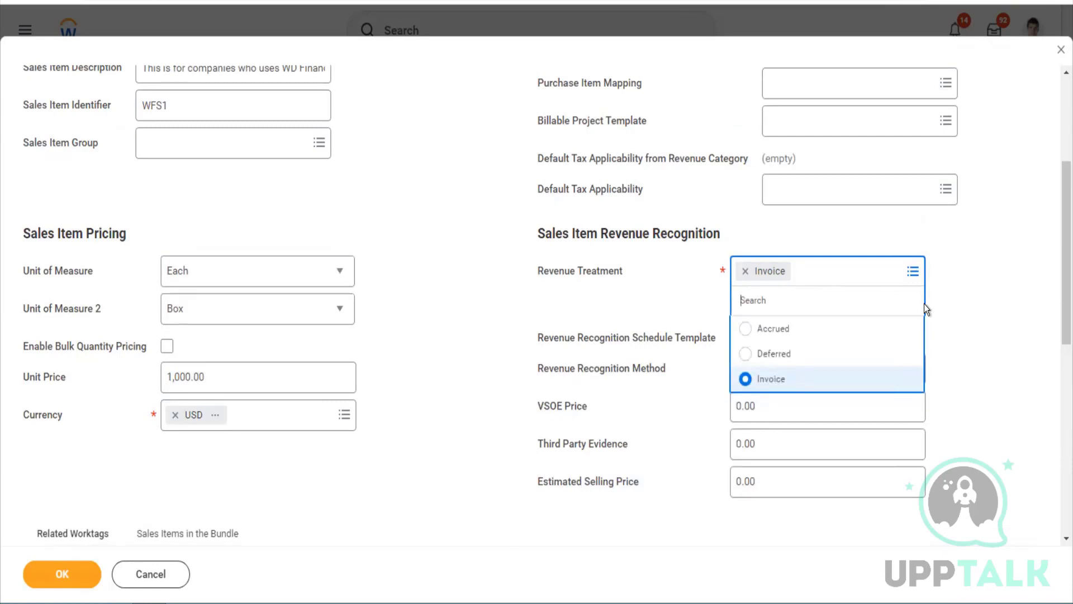
{"action": "left_click", "coordinate": [951, 366]}
{"action": "scroll", "coordinate": [952, 366], "scroll_direction": "down", "scroll_amount": 5}
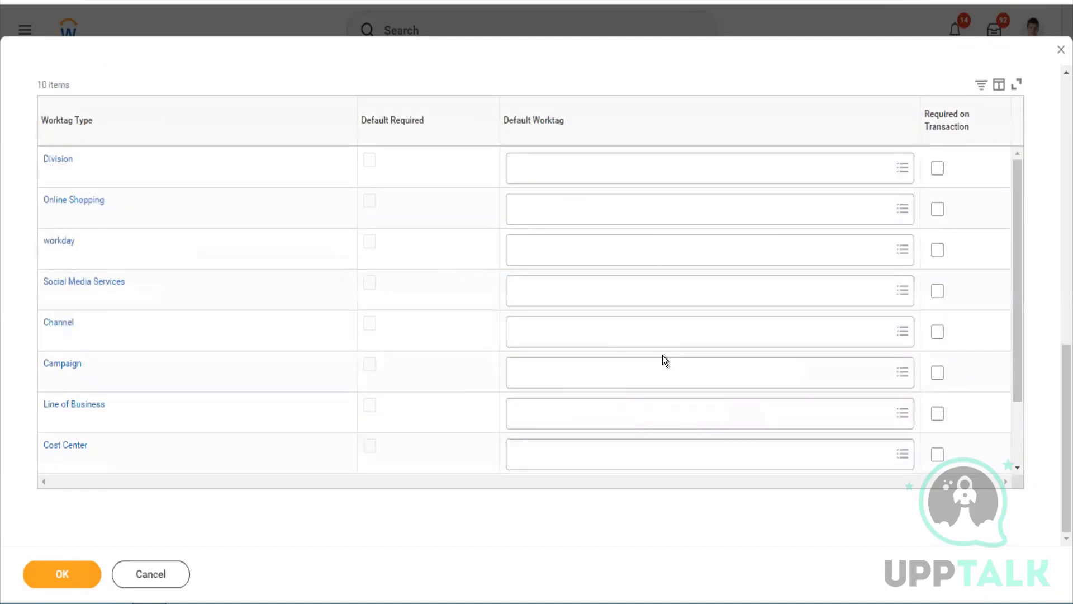
{"action": "scroll", "coordinate": [472, 155], "scroll_direction": "up", "scroll_amount": 10}
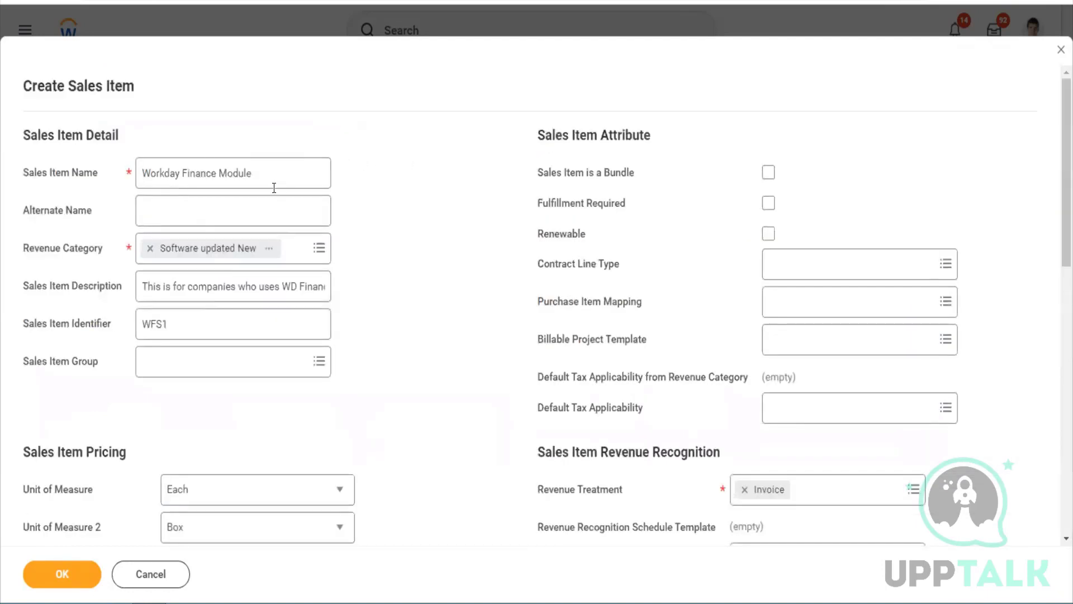
{"action": "left_click_drag", "start_coordinate": [273, 188], "coordinate": [126, 183]}
{"action": "key", "text": "ctrl+c"}
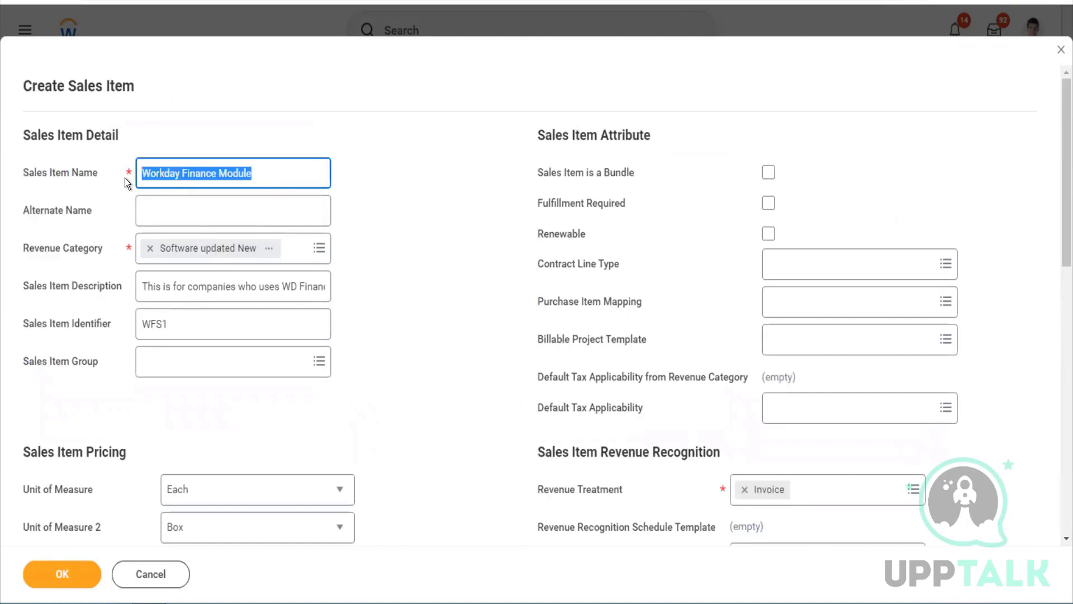
{"action": "left_click", "coordinate": [68, 577]}
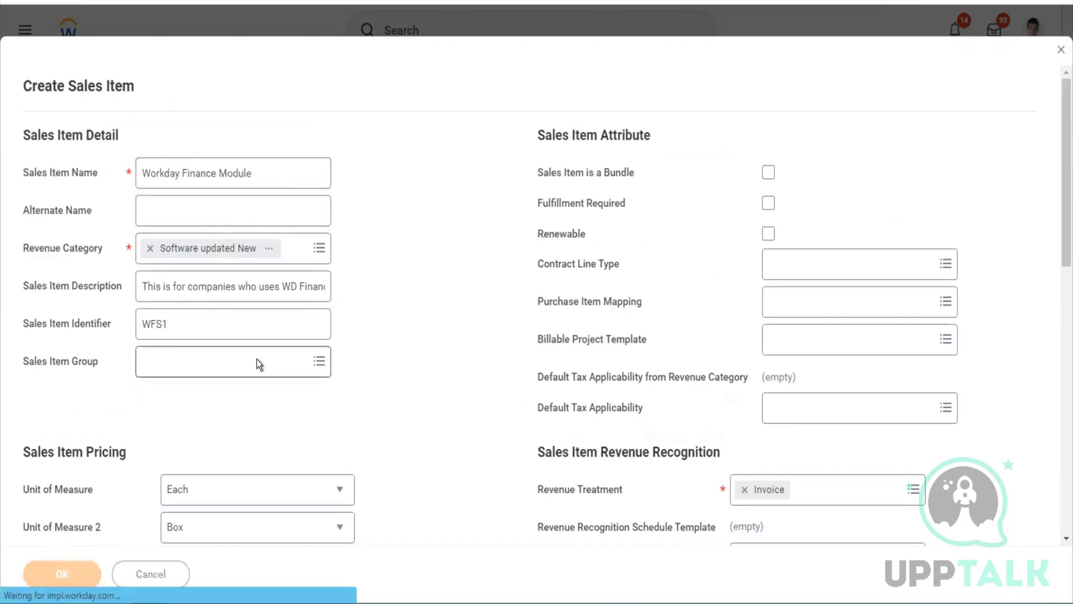
Open Edit Reference ID for the Workday Finance Module sales item
{"action": "left_click", "coordinate": [366, 83]}
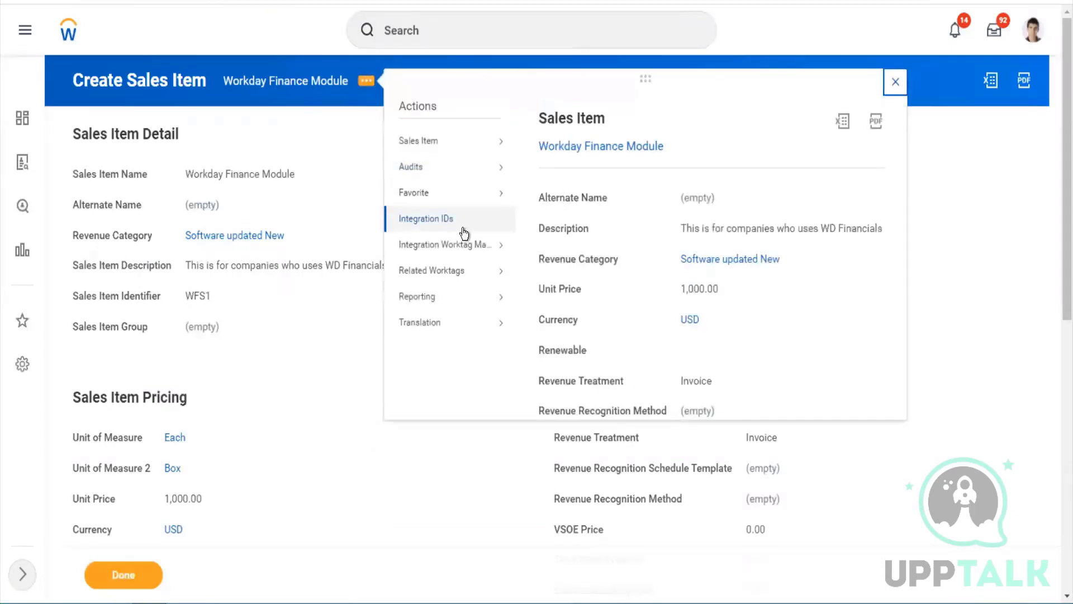
{"action": "mouse_move", "coordinate": [463, 220]}
{"action": "left_click", "coordinate": [551, 240]}
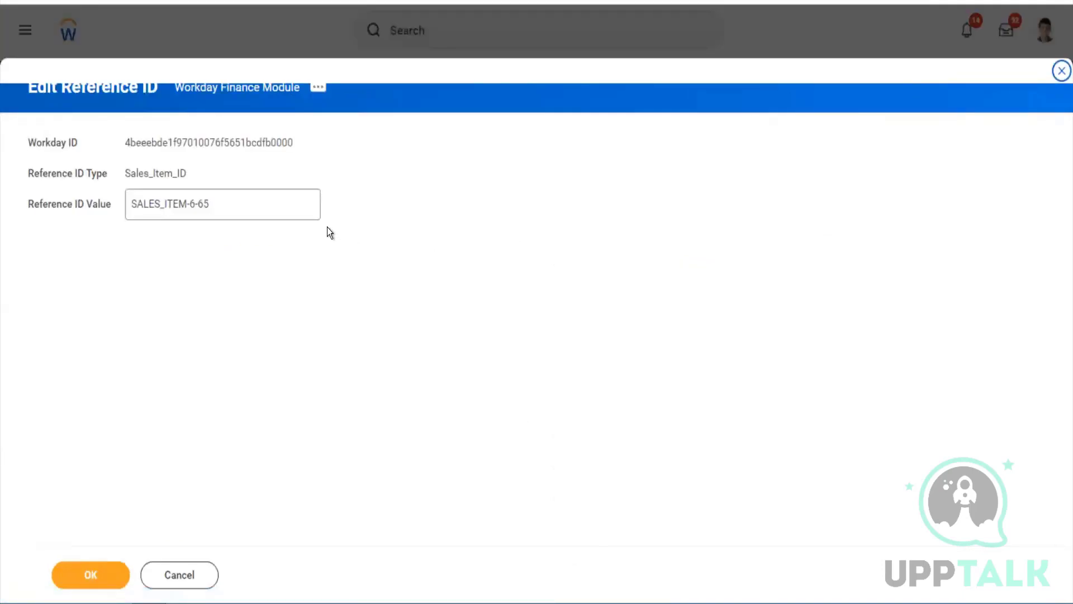
Change the reference ID to Workday_Finance_Module, save it and finish
{"action": "left_click_drag", "start_coordinate": [274, 215], "coordinate": [102, 190]}
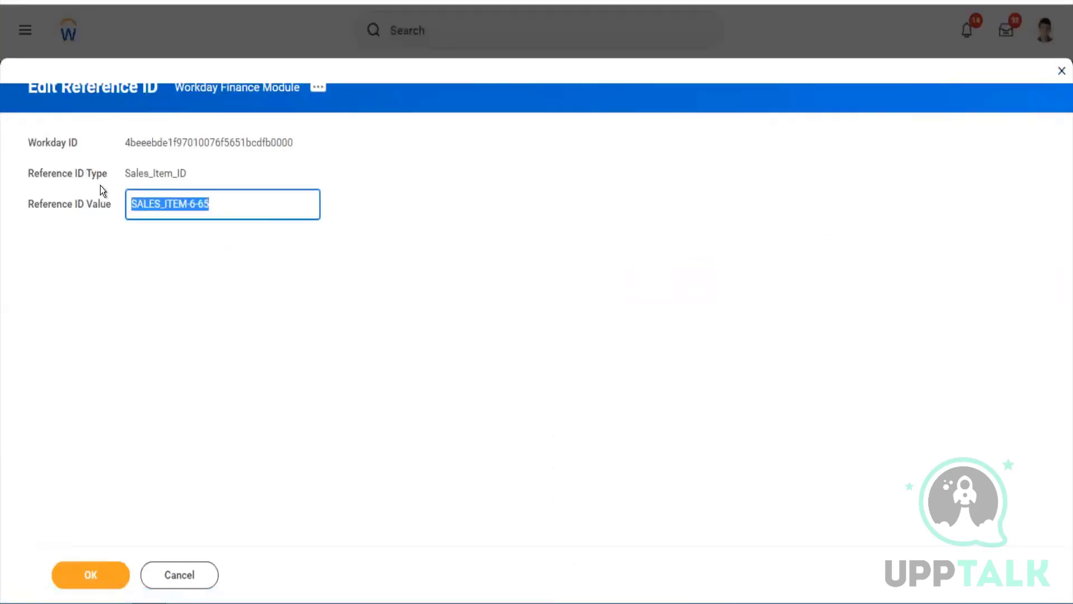
{"action": "key", "text": "ctrl+v"}
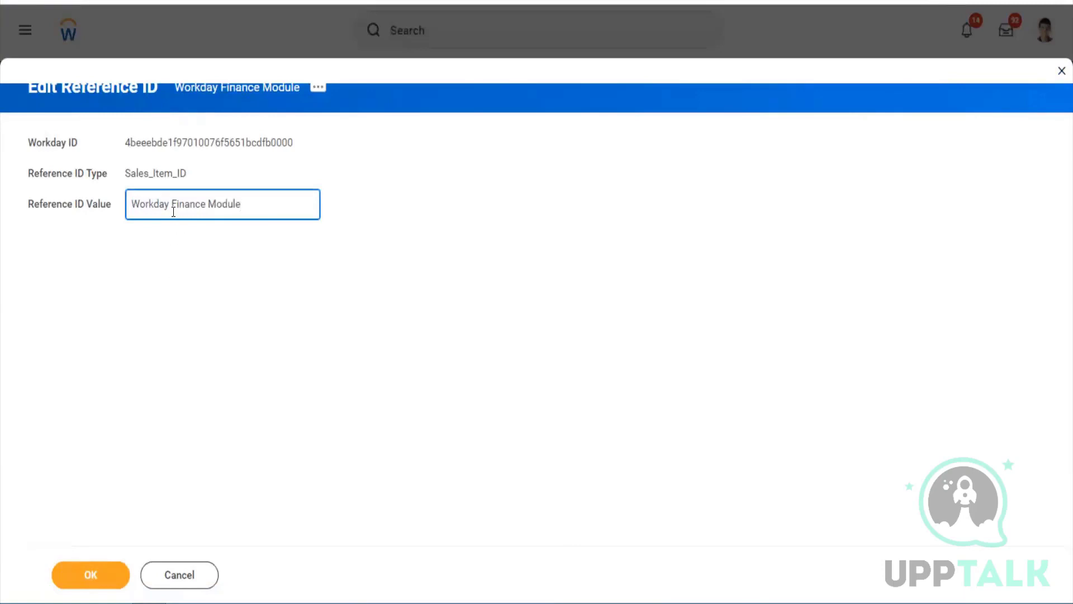
{"action": "key", "text": "BackSpace"}
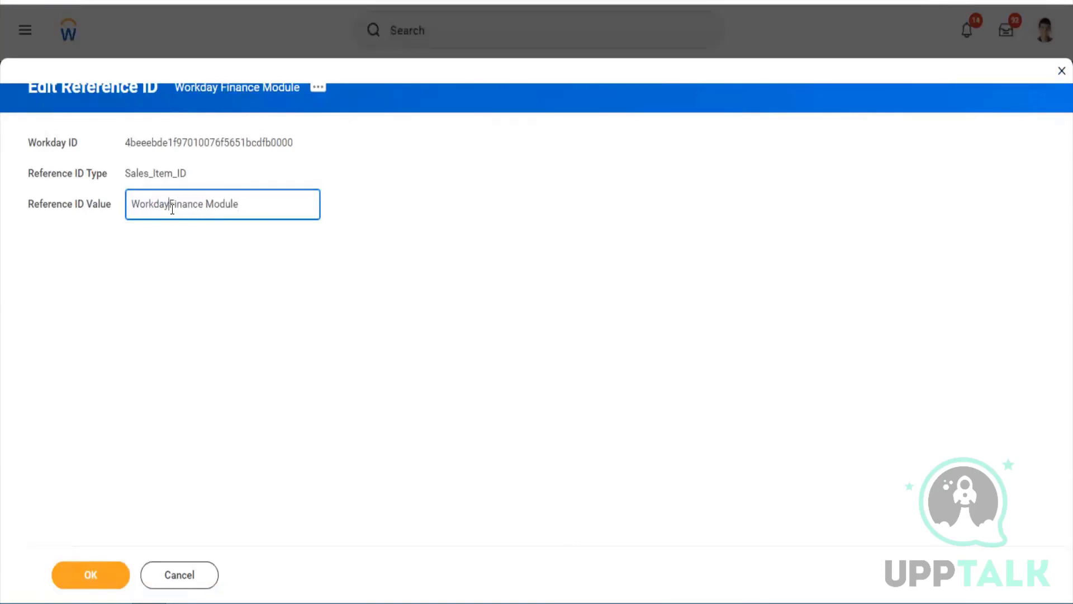
{"action": "type", "text": "_"}
{"action": "key", "text": "Right"}
{"action": "key", "text": "Right"}
{"action": "key", "text": "Right"}
{"action": "key", "text": "Right"}
{"action": "key", "text": "Right"}
{"action": "key", "text": "Right"}
{"action": "key", "text": "Right"}
{"action": "key", "text": "Right"}
{"action": "key", "text": "Right"}
{"action": "key", "text": "BackSpace"}
{"action": "type", "text": "_"}
{"action": "left_click", "coordinate": [105, 578]}
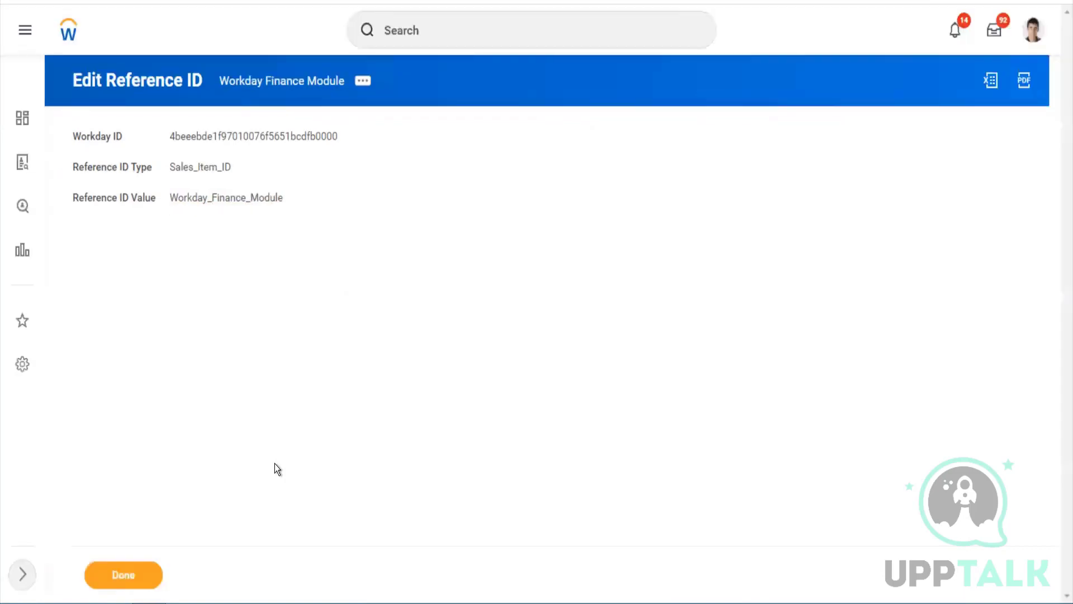
{"action": "left_click", "coordinate": [153, 576]}
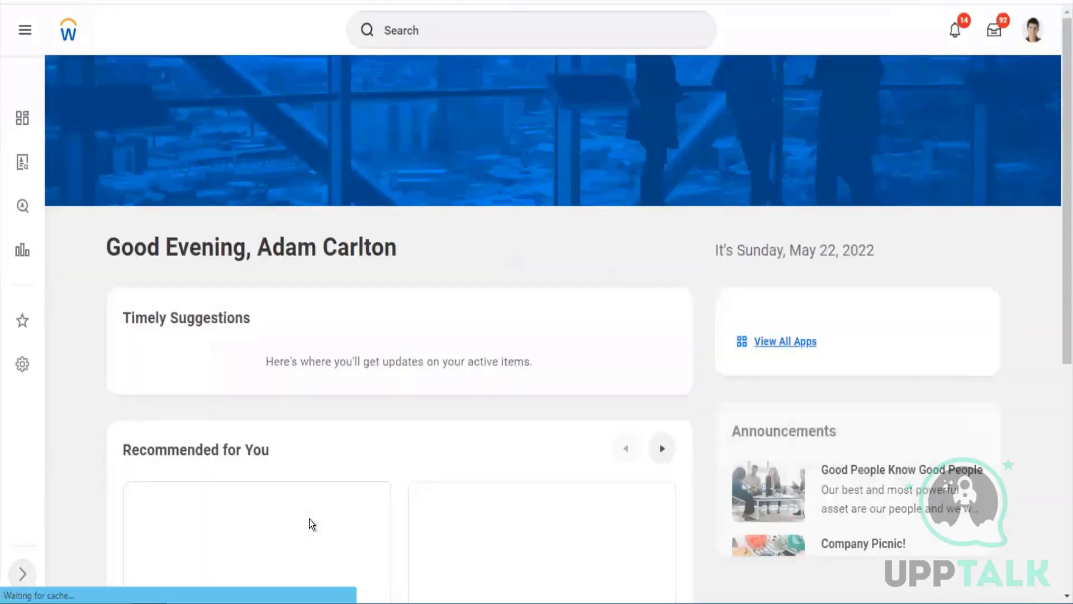
In Maintain Customer Categories, add and save a row named 'US Customer Category'
{"action": "left_click", "coordinate": [445, 32]}
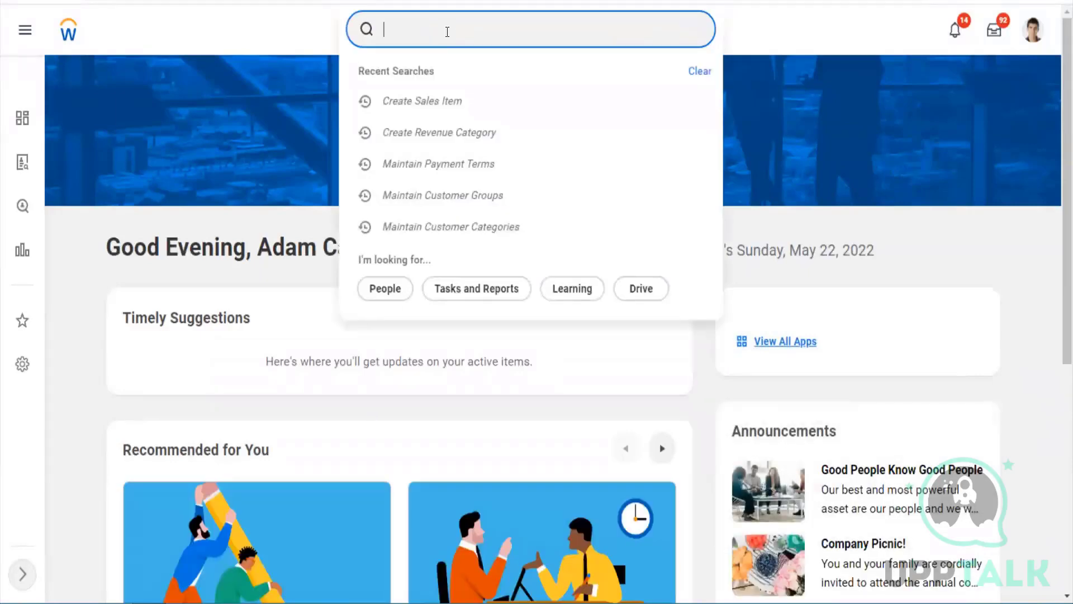
{"action": "type", "text": "mai cust cat"}
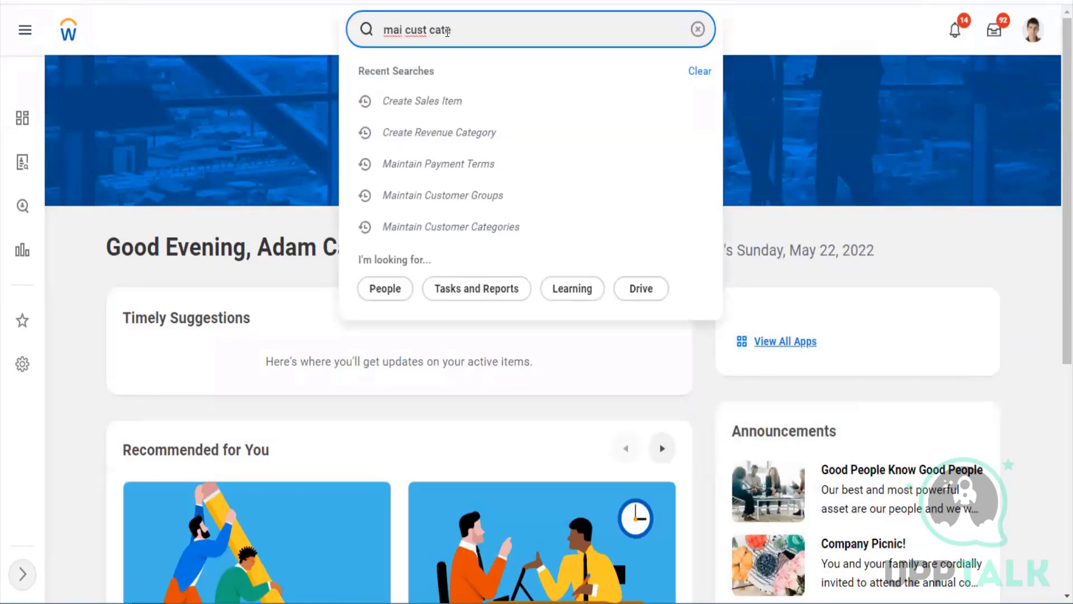
{"action": "key", "text": "Down"}
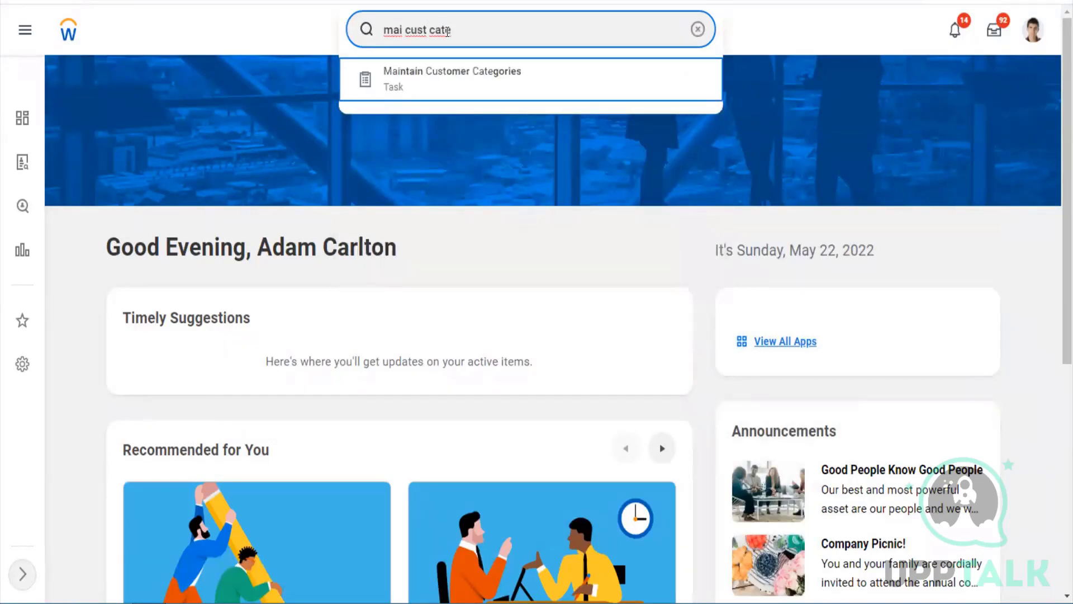
{"action": "key", "text": "Return"}
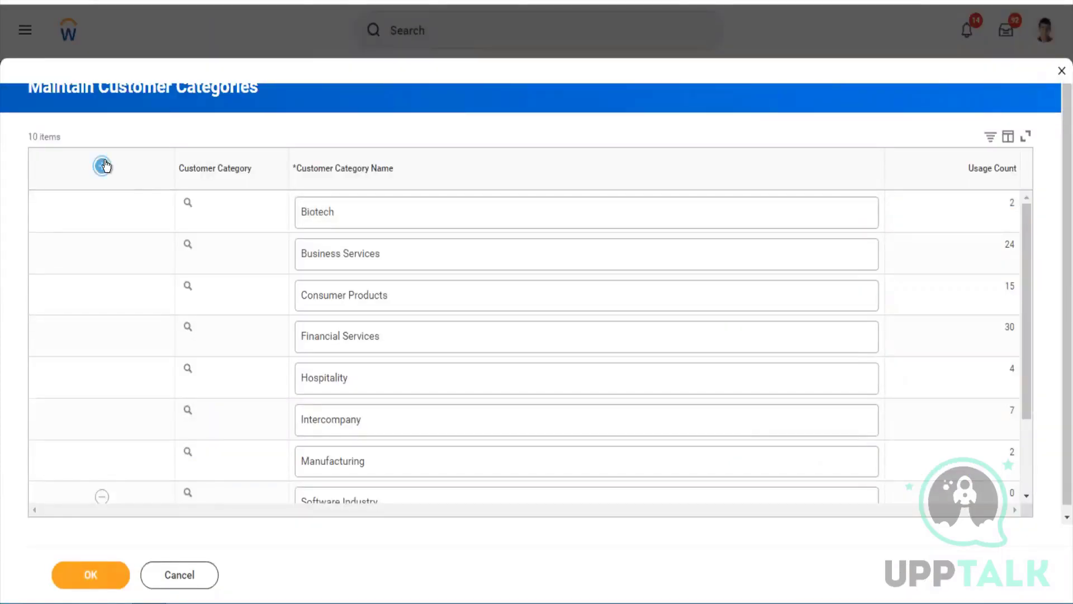
{"action": "left_click", "coordinate": [104, 166]}
{"action": "left_click", "coordinate": [355, 222]}
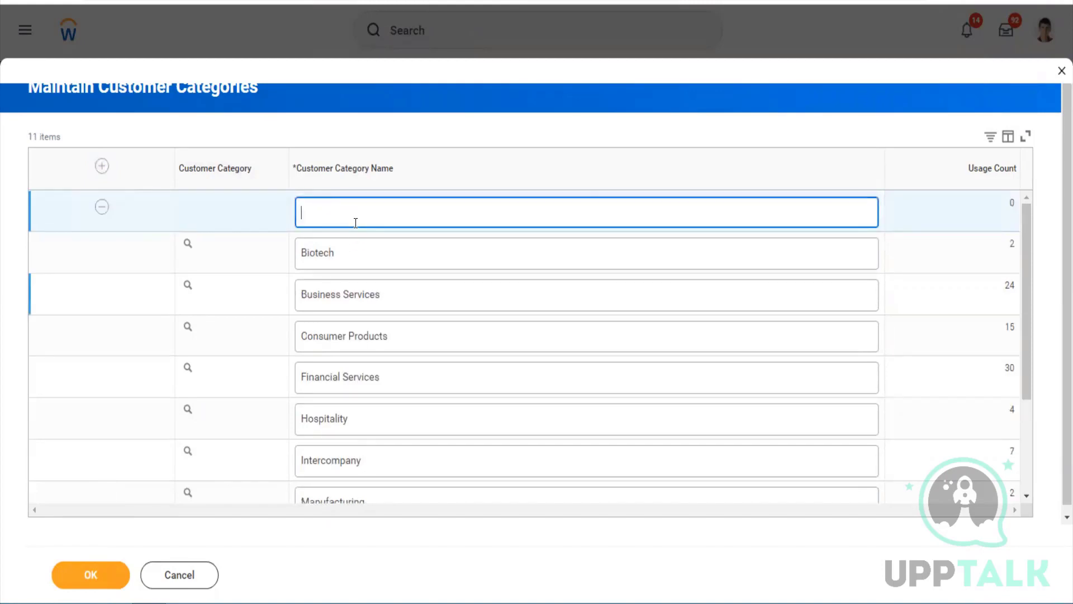
{"action": "type", "text": "US Customer Category"}
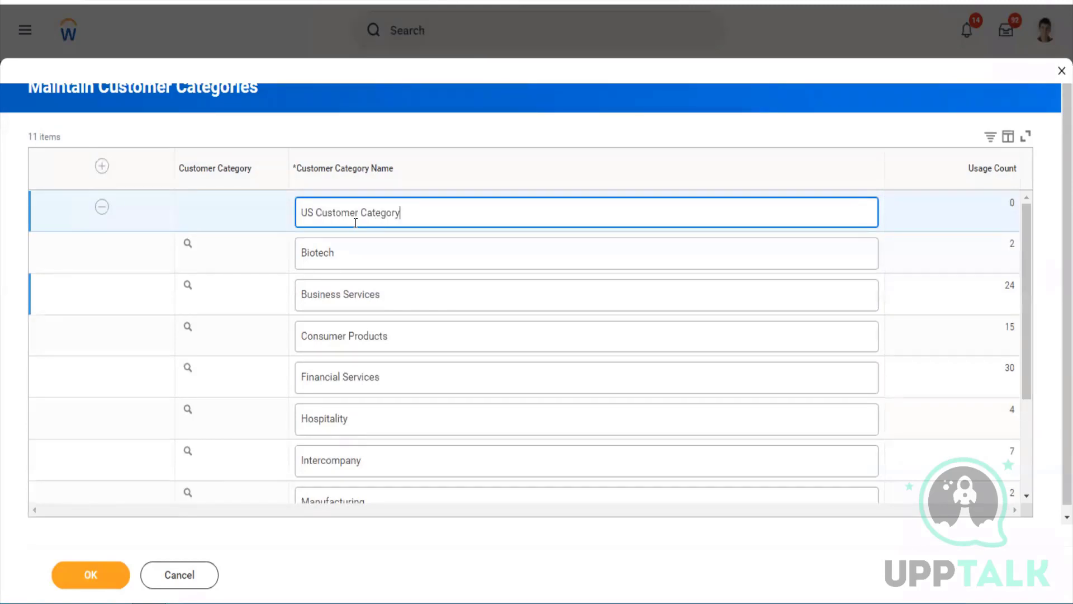
{"action": "left_click", "coordinate": [118, 579]}
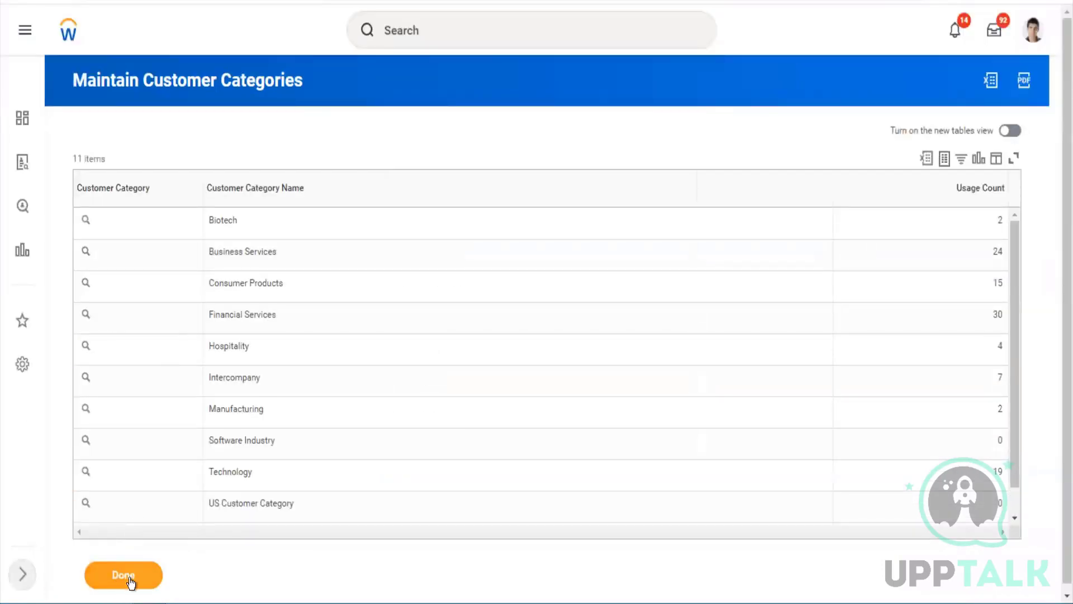
{"action": "left_click", "coordinate": [131, 577]}
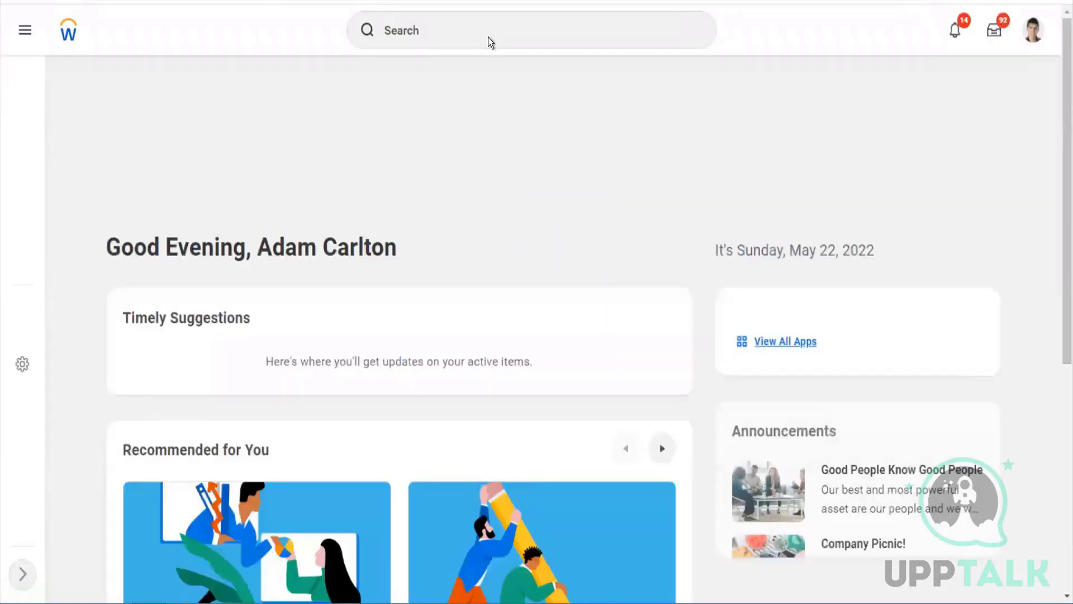
In Maintain Customer Groups, add and save a row named 'US Customer Group'
{"action": "left_click", "coordinate": [488, 37]}
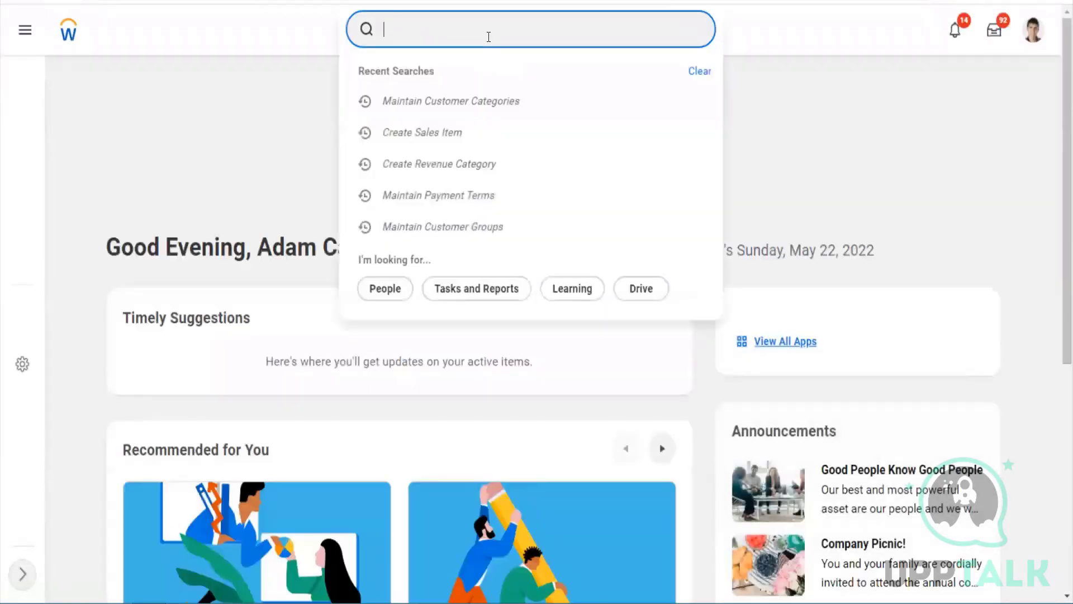
{"action": "type", "text": "ma"}
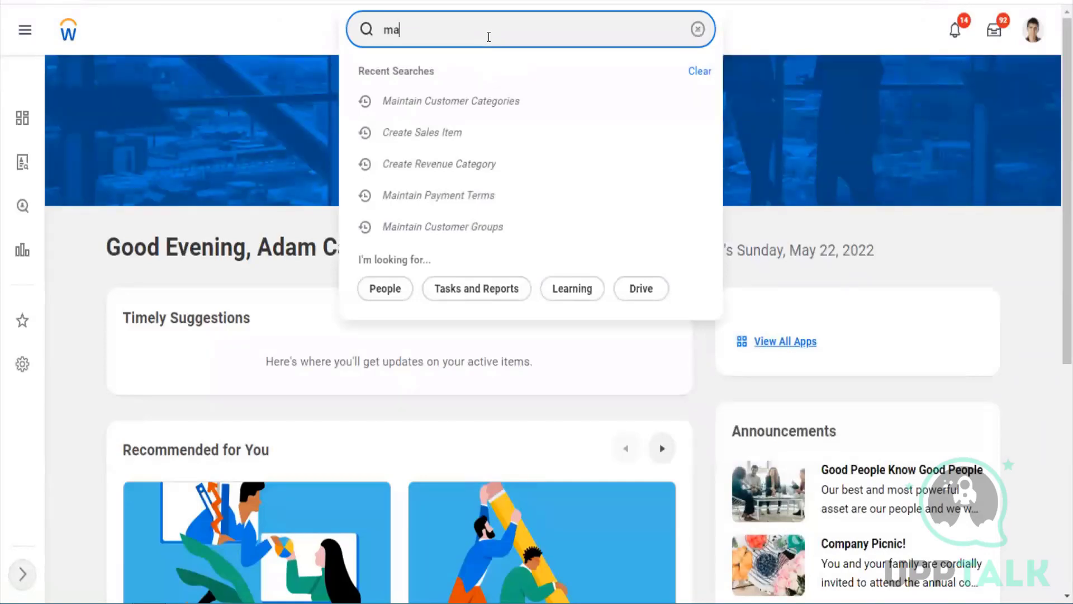
{"action": "type", "text": "i cust group"}
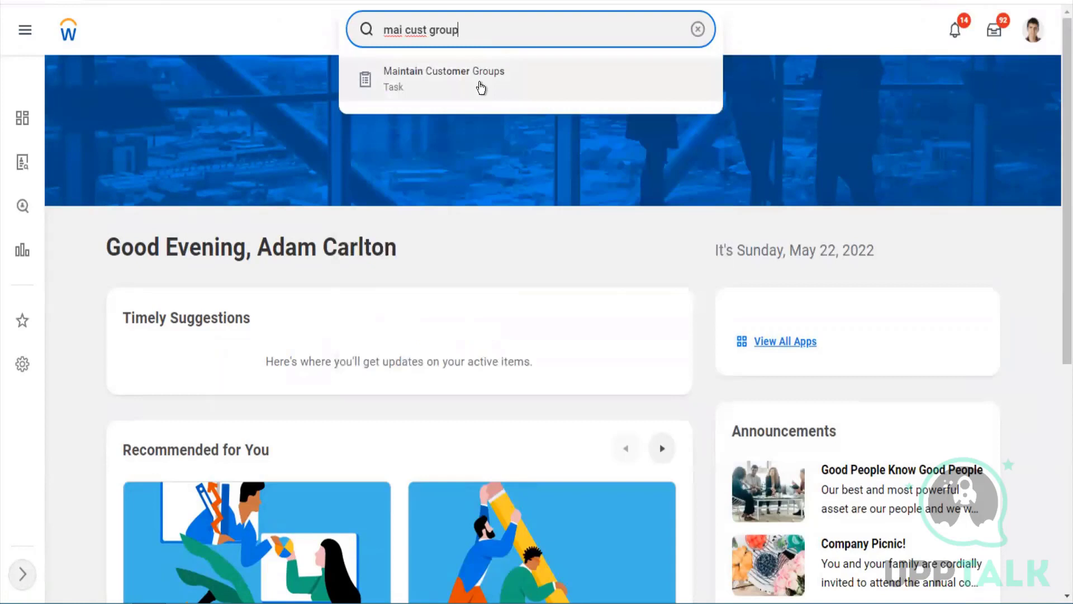
{"action": "left_click", "coordinate": [481, 86]}
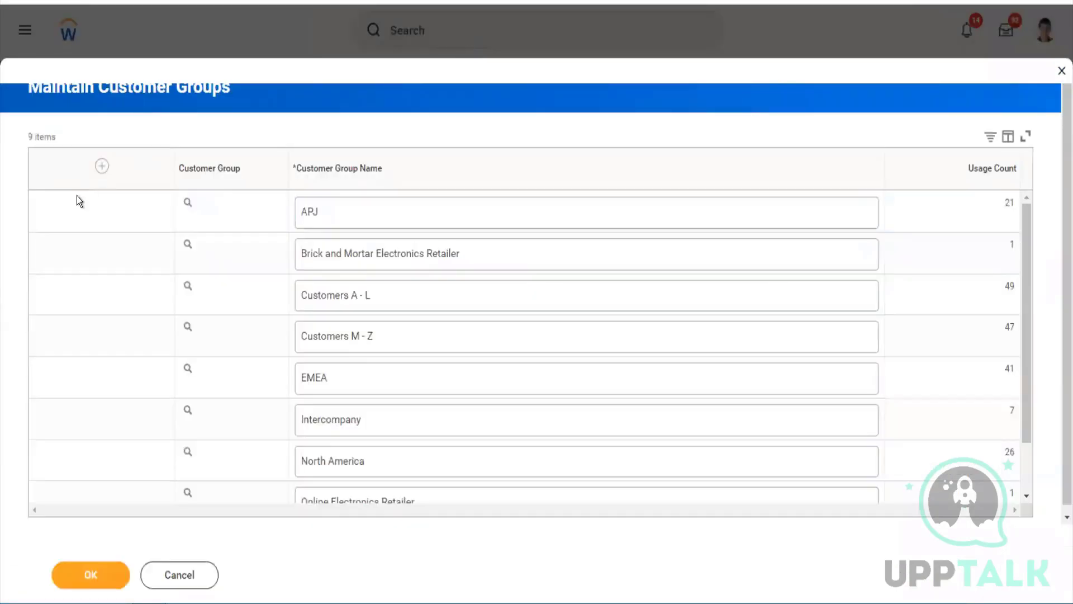
{"action": "left_click", "coordinate": [101, 168]}
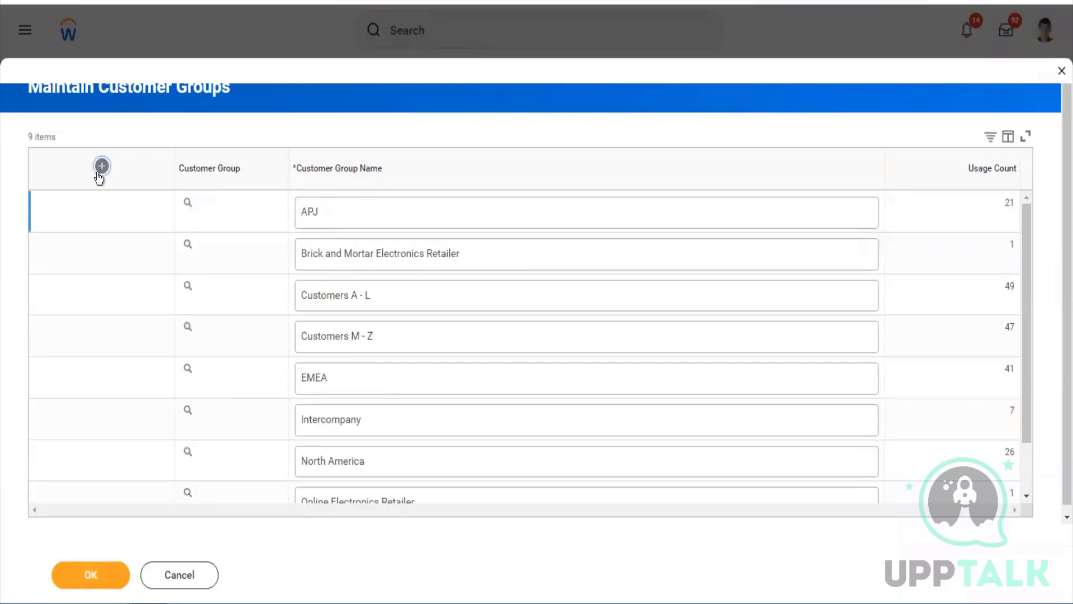
{"action": "left_click", "coordinate": [329, 222]}
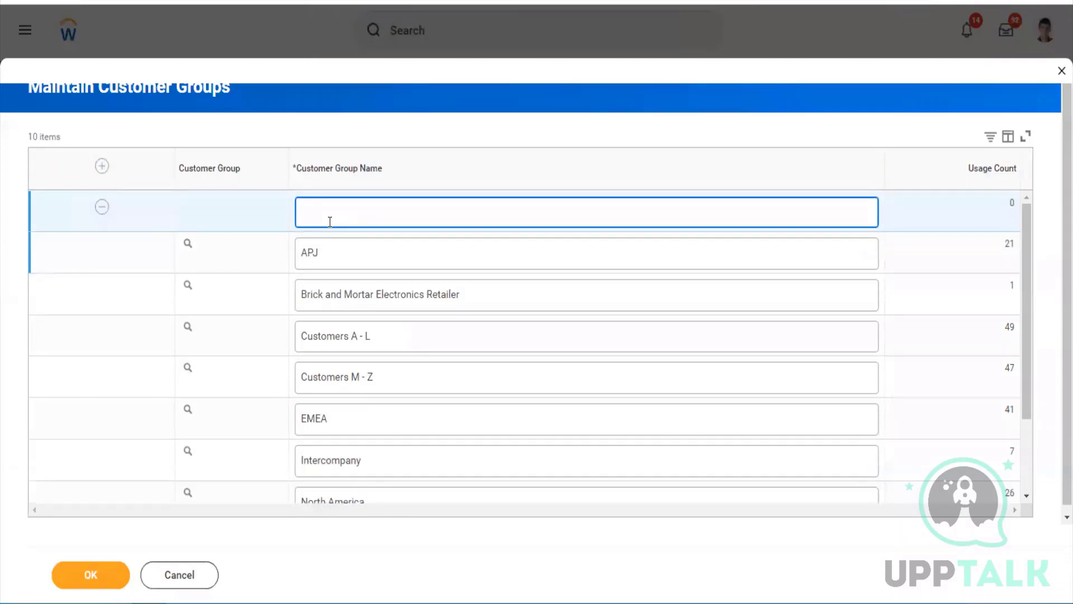
{"action": "type", "text": "US Customer Group"}
{"action": "left_click", "coordinate": [112, 568]}
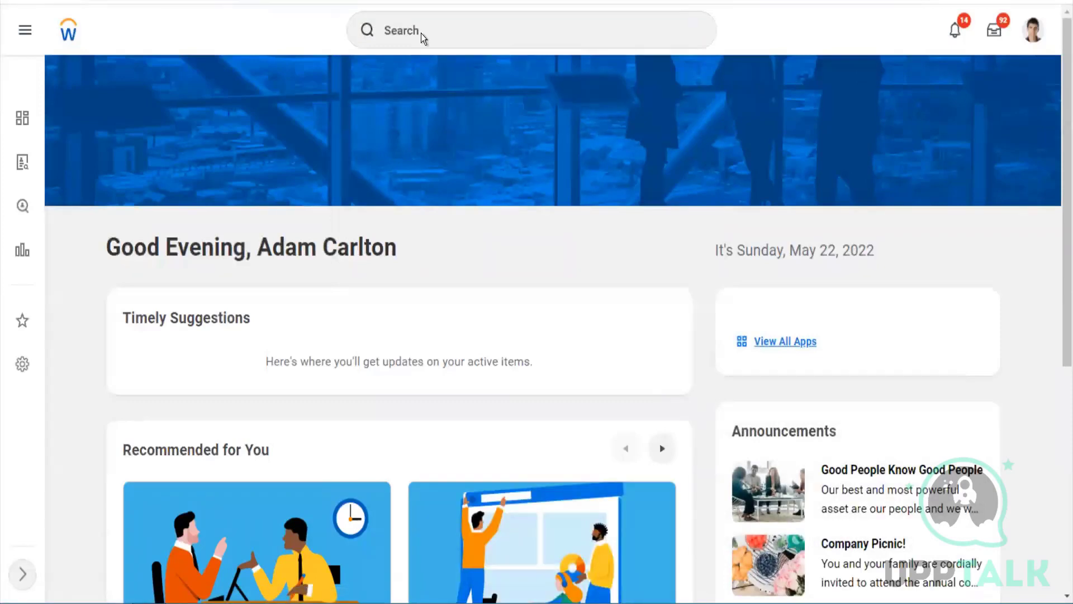
Open Maintain Payment Terms and add a new blank payment term row
{"action": "left_click", "coordinate": [422, 33]}
{"action": "type", "text": "pay ter"}
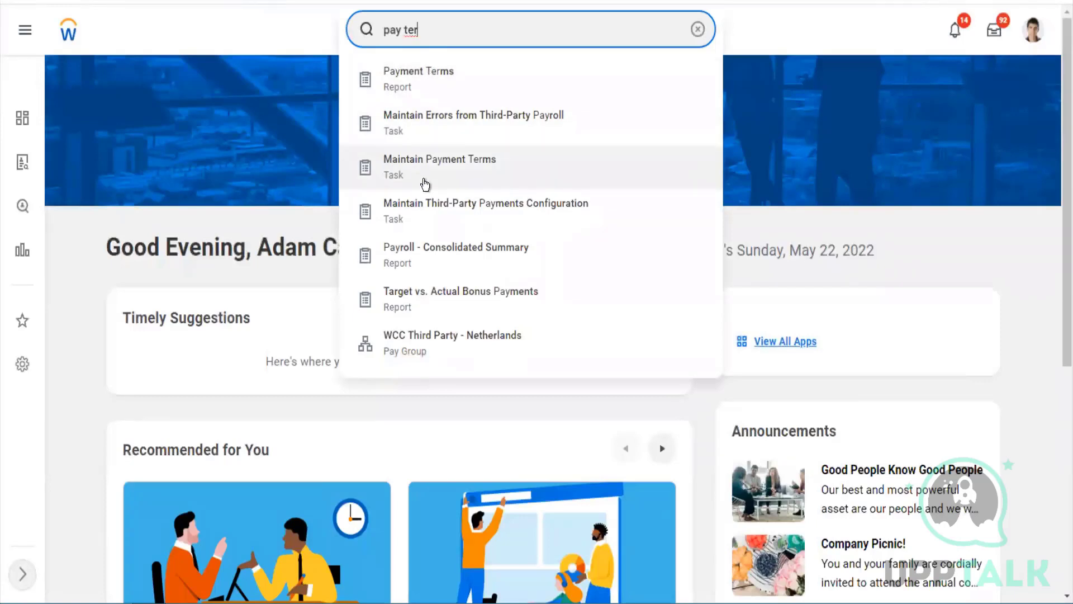
{"action": "left_click", "coordinate": [424, 184]}
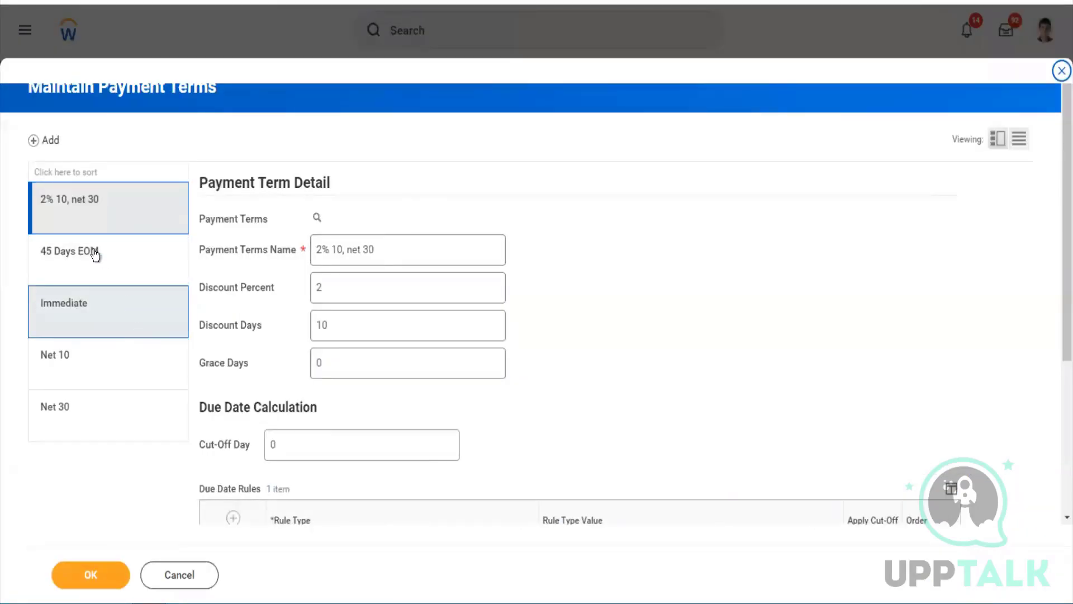
{"action": "left_click", "coordinate": [56, 144]}
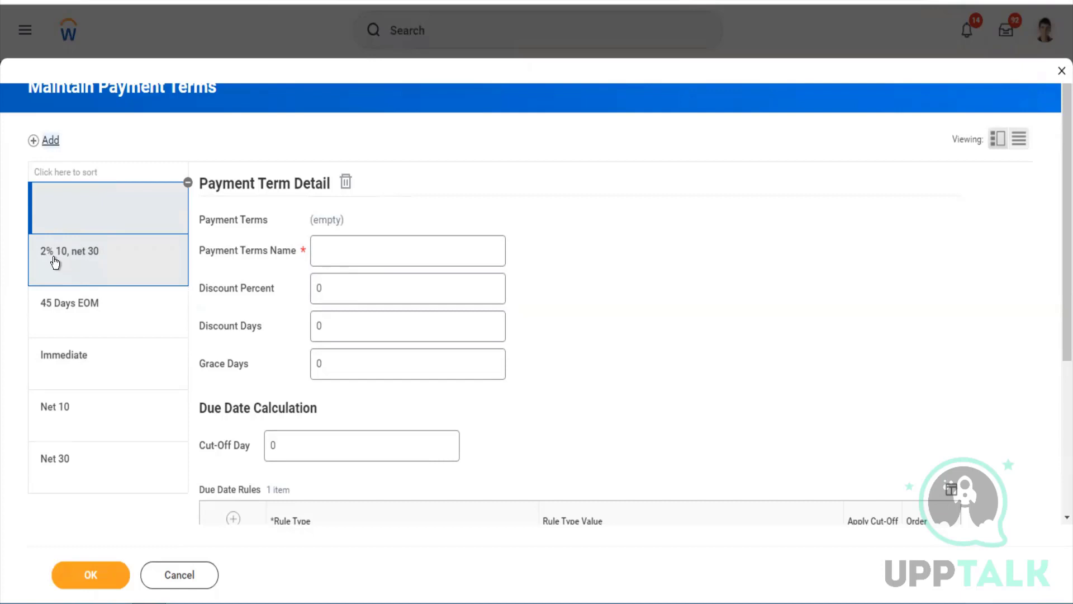
Name the new payment term '5% Disc 10, Net 30'
{"action": "left_click", "coordinate": [319, 251]}
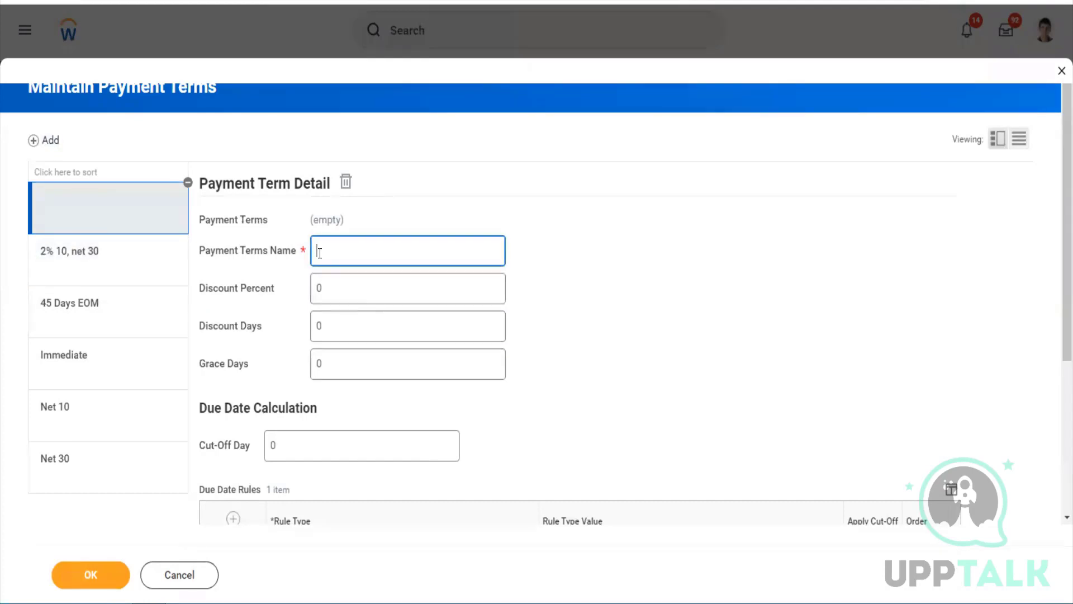
{"action": "type", "text": "5% Disc 10, Net 30"}
Give the term a 5 percent discount with 10 discount days
{"action": "key", "text": "Tab"}
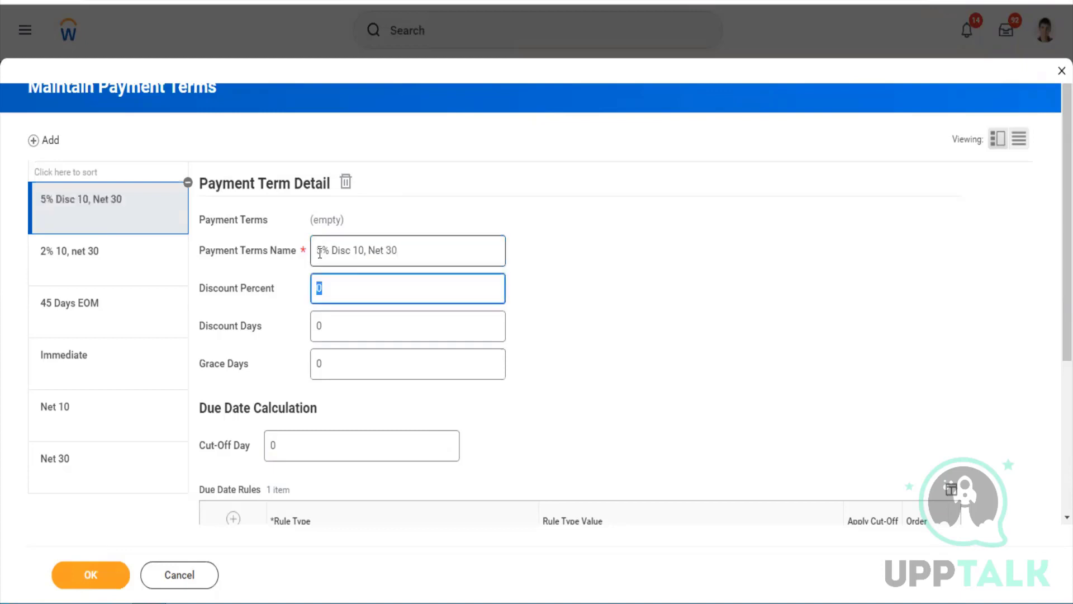
{"action": "type", "text": "5"}
{"action": "key", "text": "Tab"}
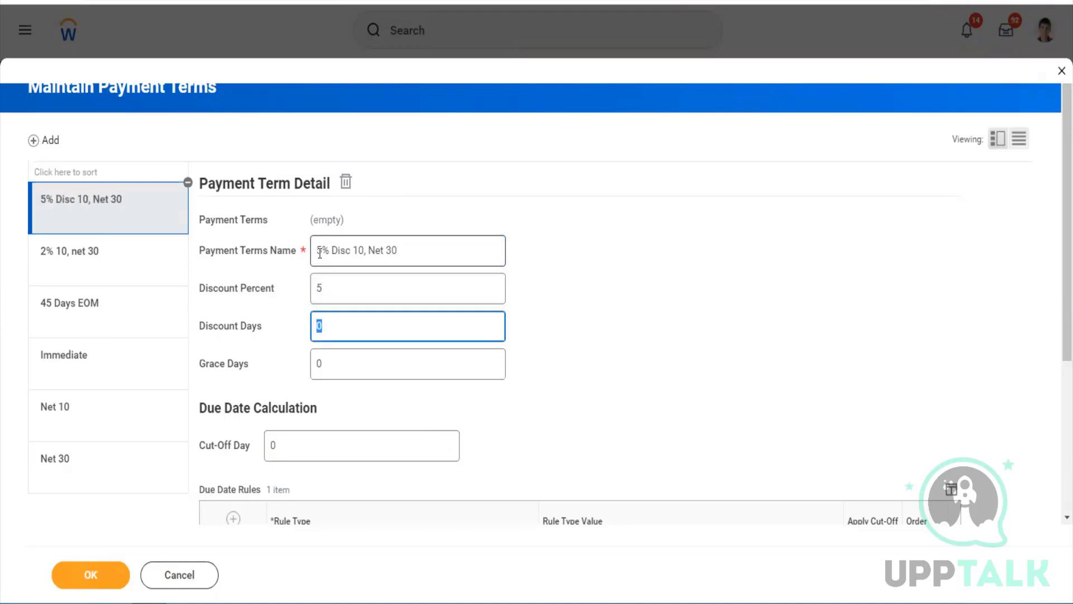
{"action": "type", "text": "10"}
{"action": "key", "text": "Tab"}
{"action": "scroll", "coordinate": [490, 399], "scroll_direction": "down", "scroll_amount": 4}
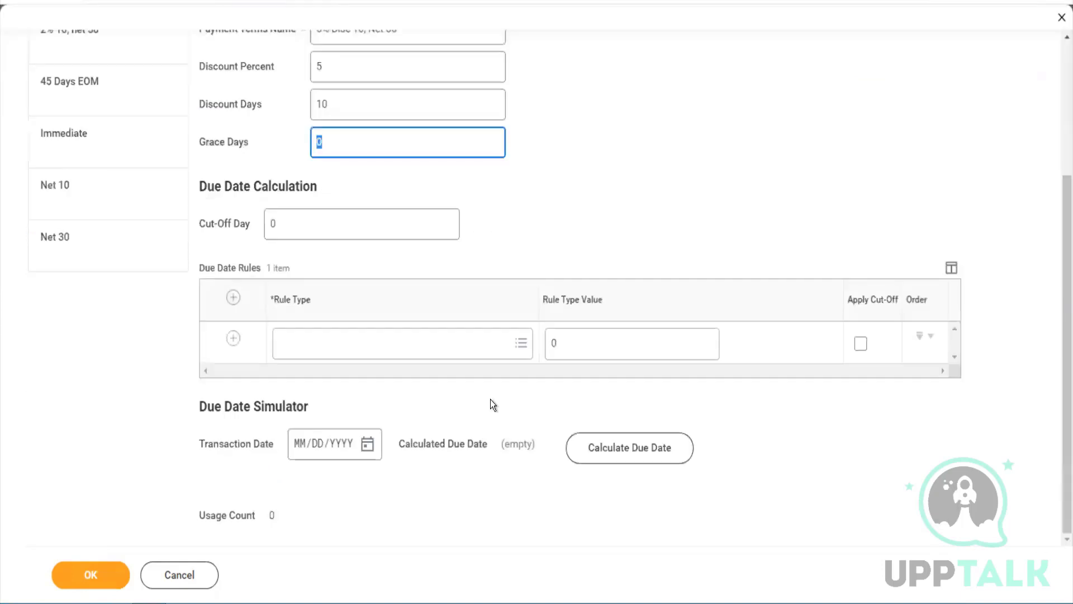
Set a test transaction date of 05/22/2022 and calculate its due date
{"action": "left_click", "coordinate": [389, 345]}
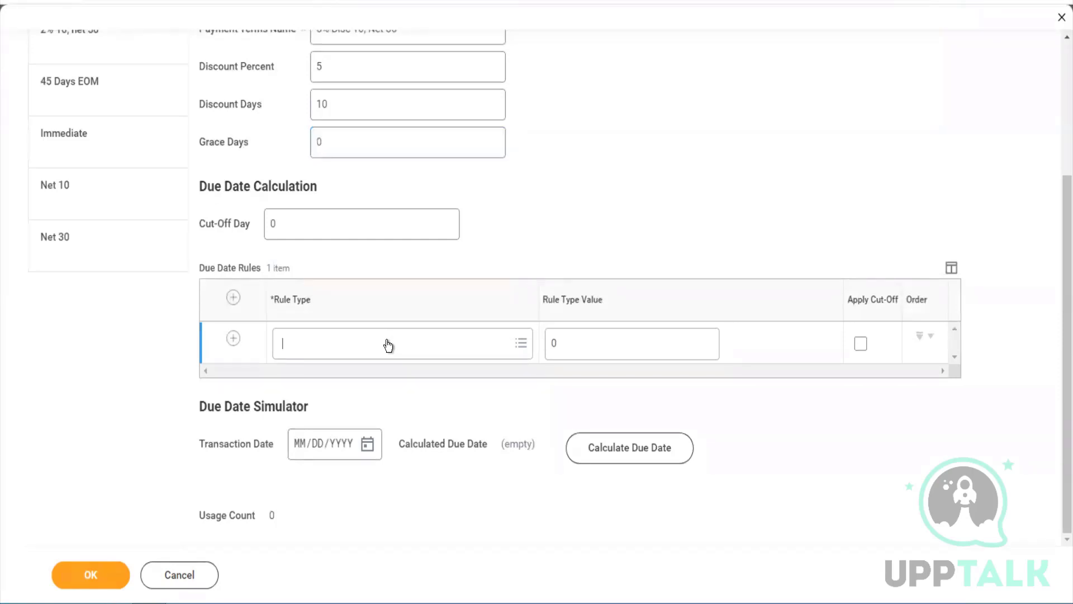
{"action": "left_click", "coordinate": [404, 394]}
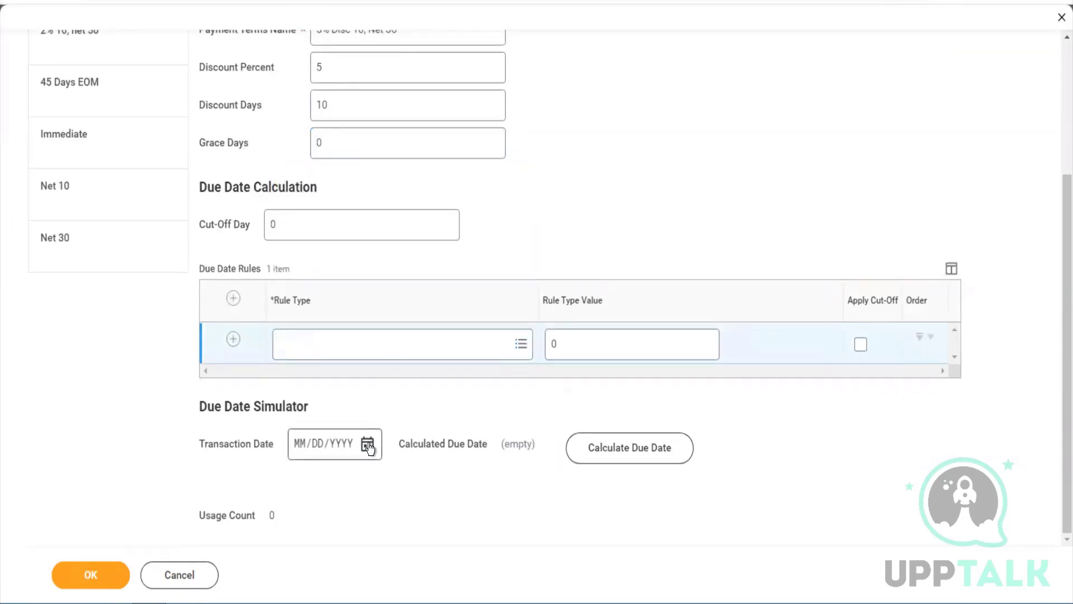
{"action": "left_click", "coordinate": [368, 444]}
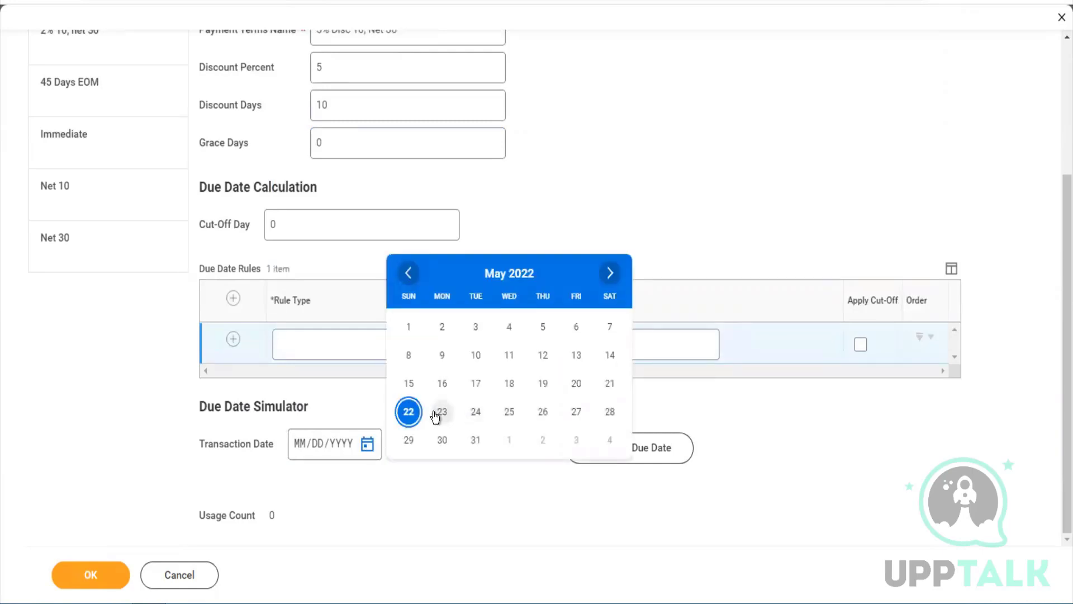
{"action": "left_click", "coordinate": [411, 413]}
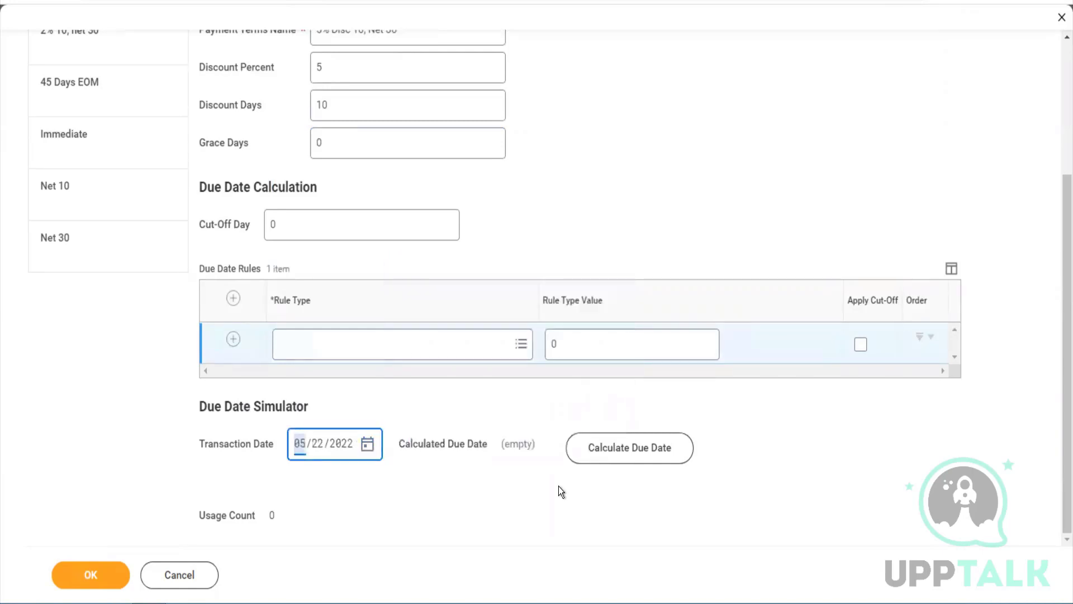
{"action": "left_click", "coordinate": [610, 449]}
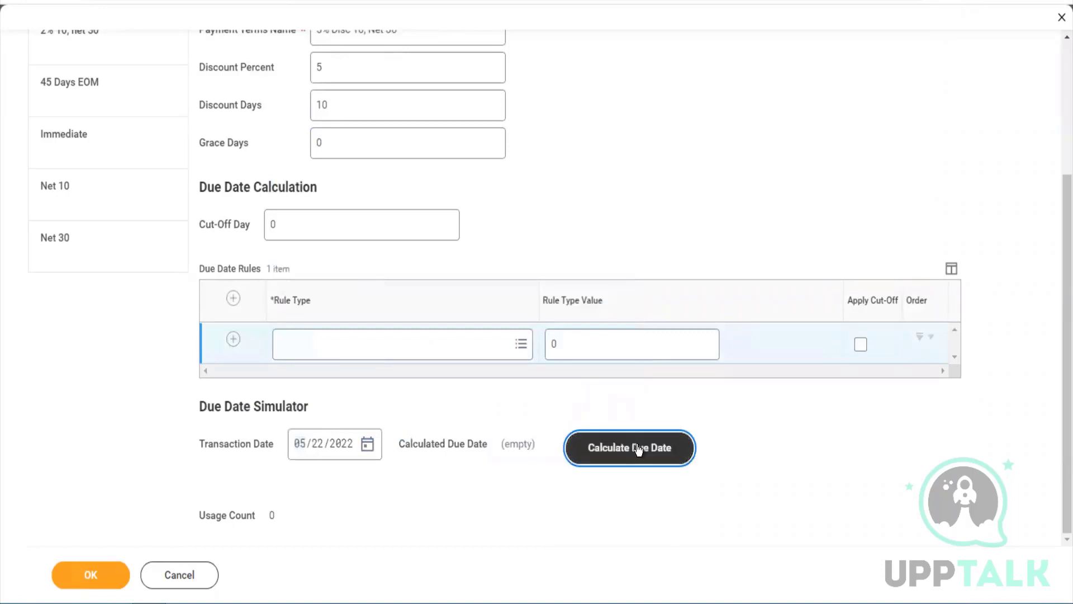
Change the due date rule to Add Days 30 and recalculate, giving 06/21/2022
{"action": "left_click", "coordinate": [356, 355]}
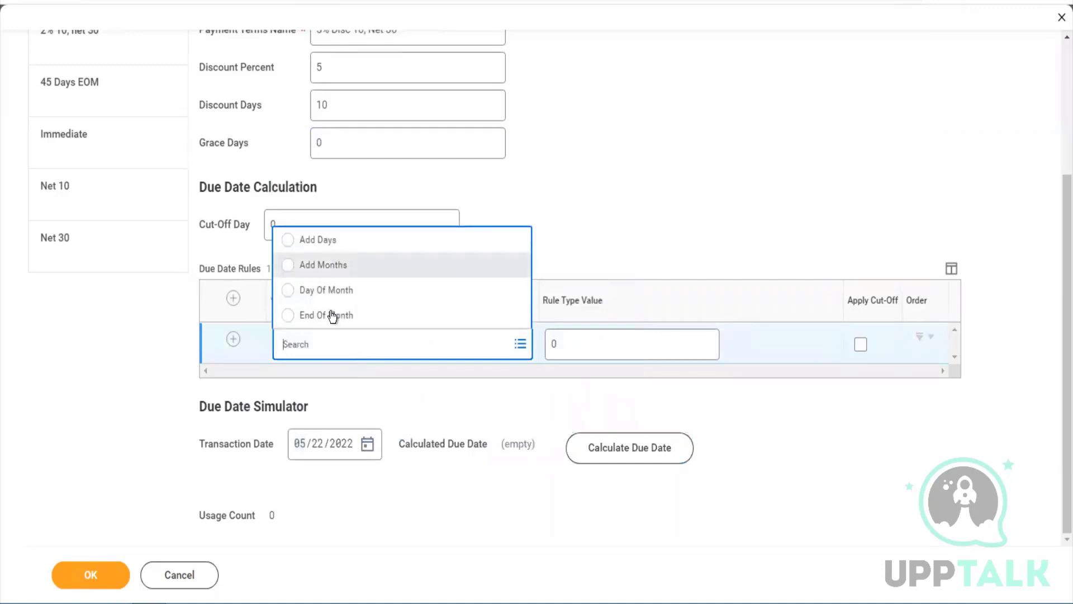
{"action": "left_click", "coordinate": [333, 246]}
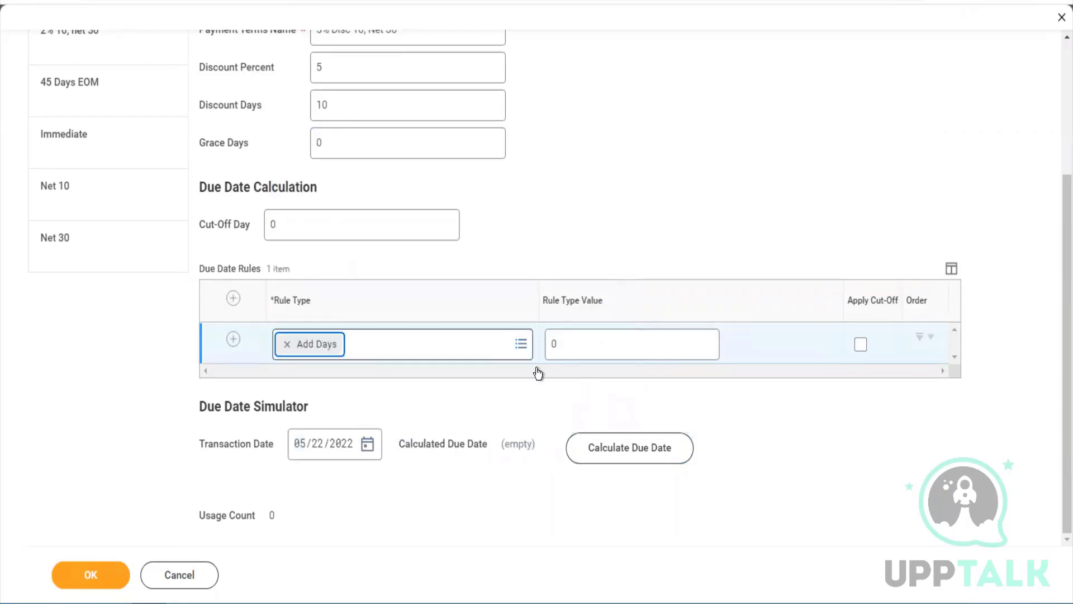
{"action": "left_click", "coordinate": [593, 354]}
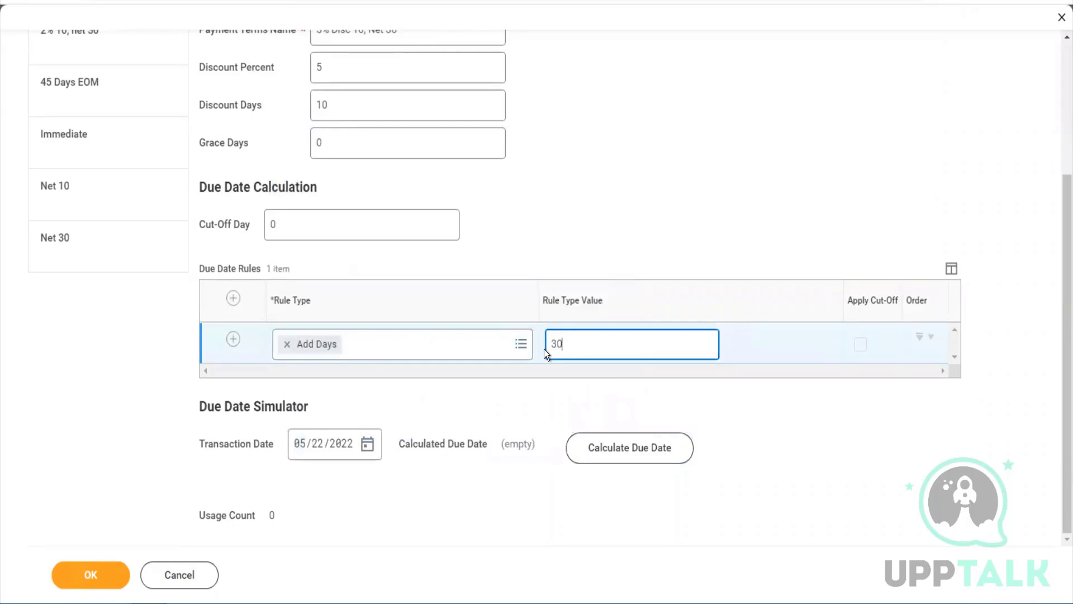
{"action": "left_click", "coordinate": [627, 451]}
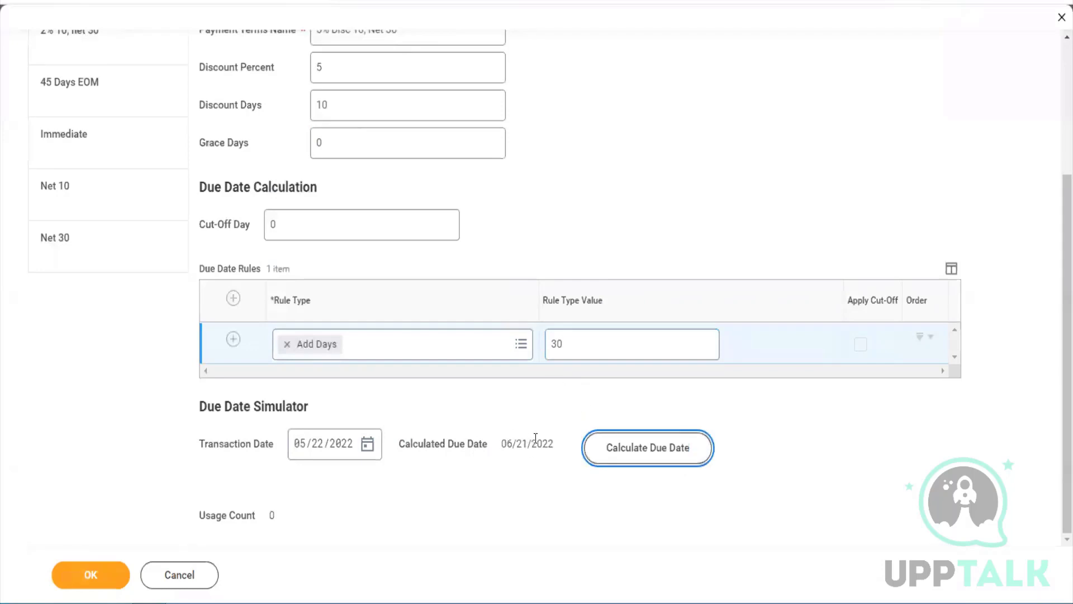
{"action": "left_click_drag", "start_coordinate": [552, 441], "coordinate": [501, 444]}
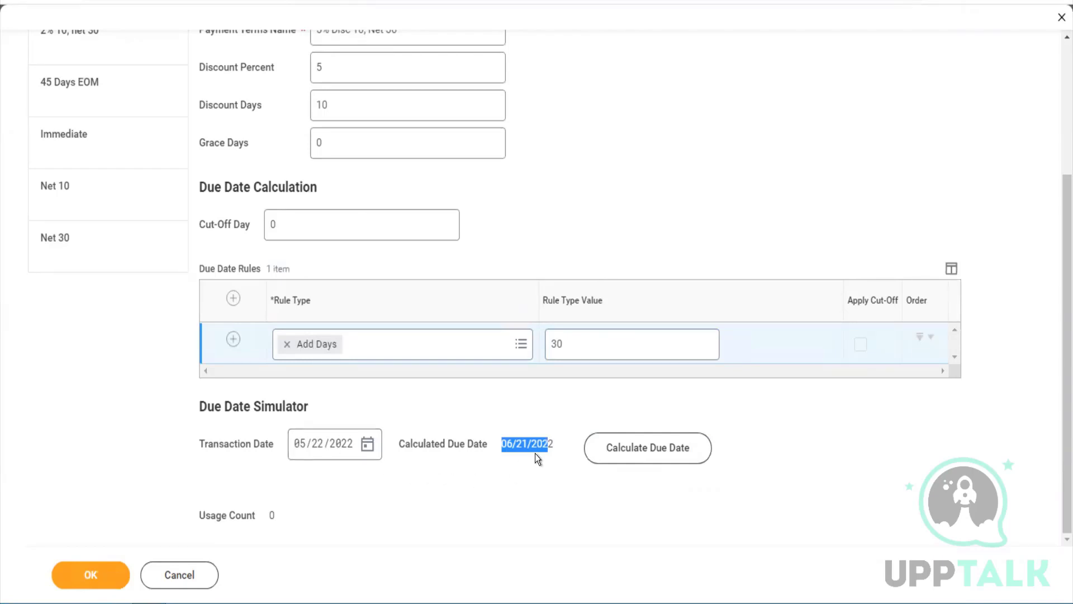
Review the '5% Disc 10, Net 30' term's fields and save it with OK
{"action": "scroll", "coordinate": [564, 203], "scroll_direction": "up", "scroll_amount": 4}
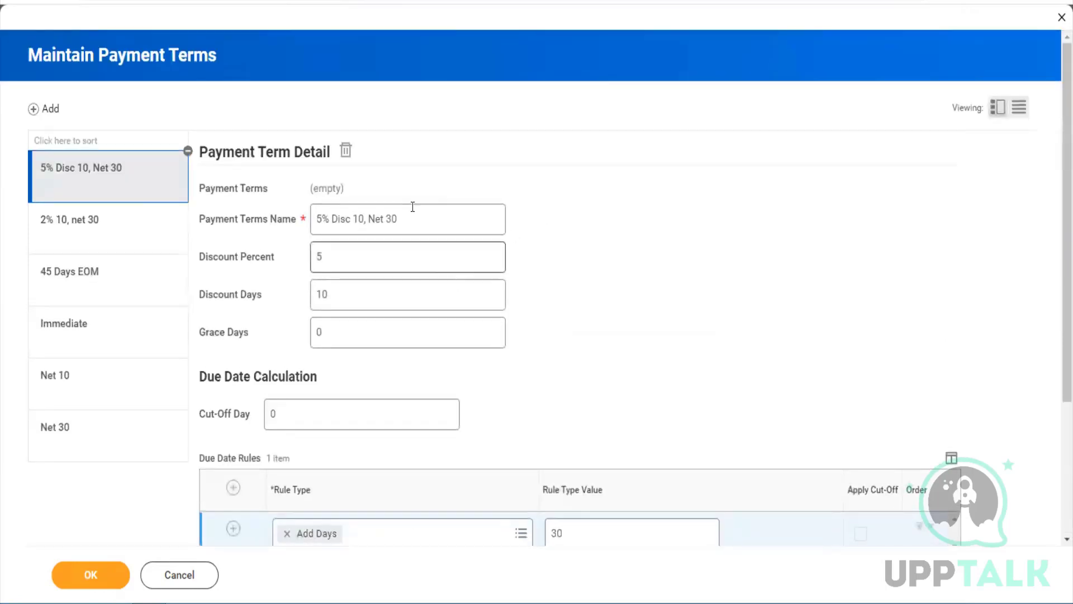
{"action": "left_click_drag", "start_coordinate": [398, 218], "coordinate": [377, 219]}
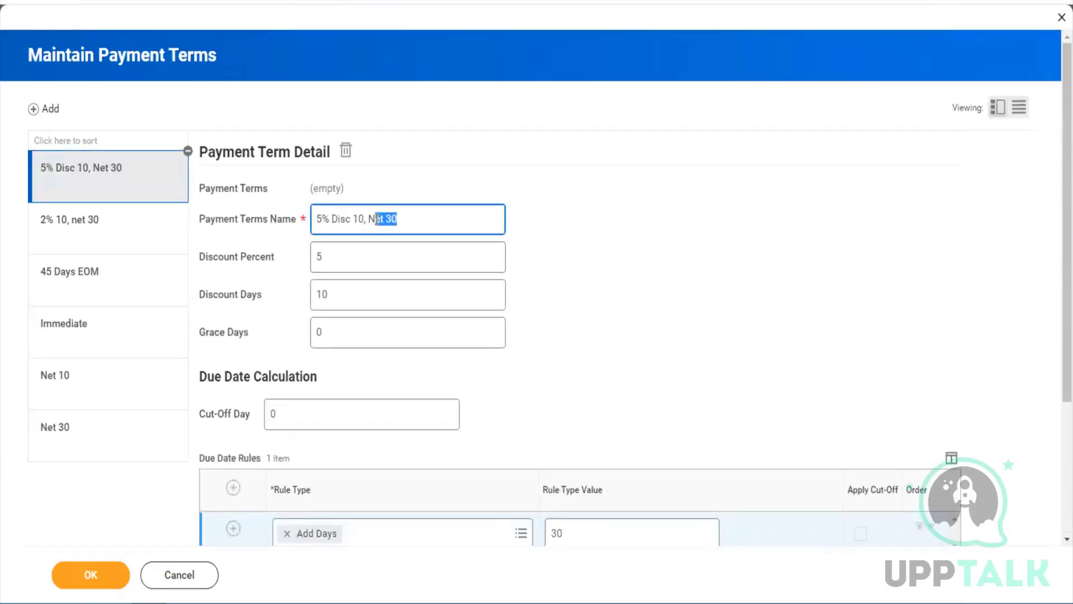
{"action": "scroll", "coordinate": [559, 432], "scroll_direction": "down", "scroll_amount": 3}
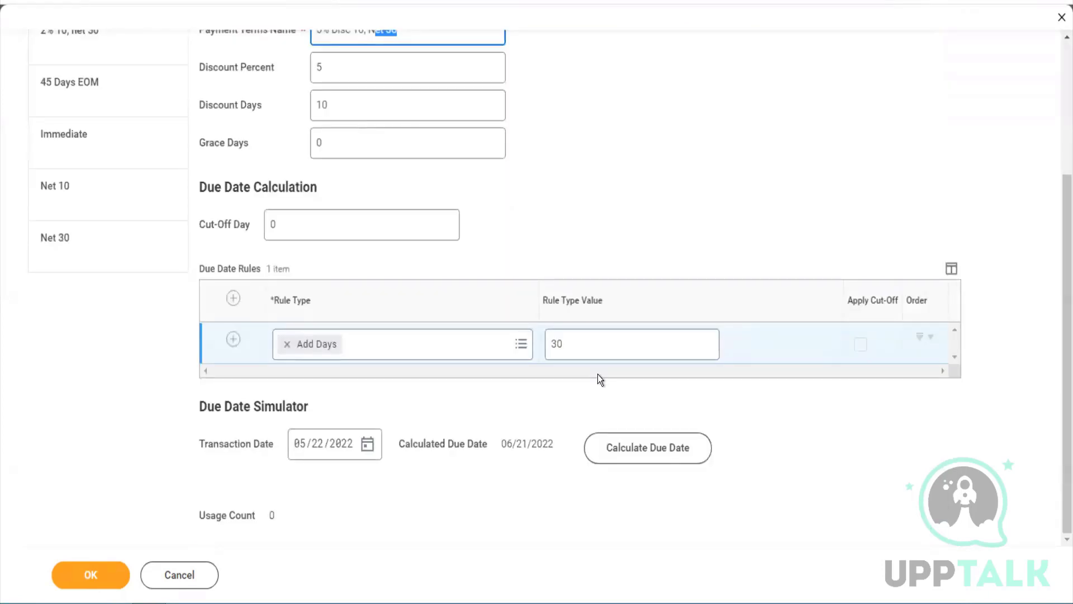
{"action": "scroll", "coordinate": [598, 374], "scroll_direction": "up", "scroll_amount": 3}
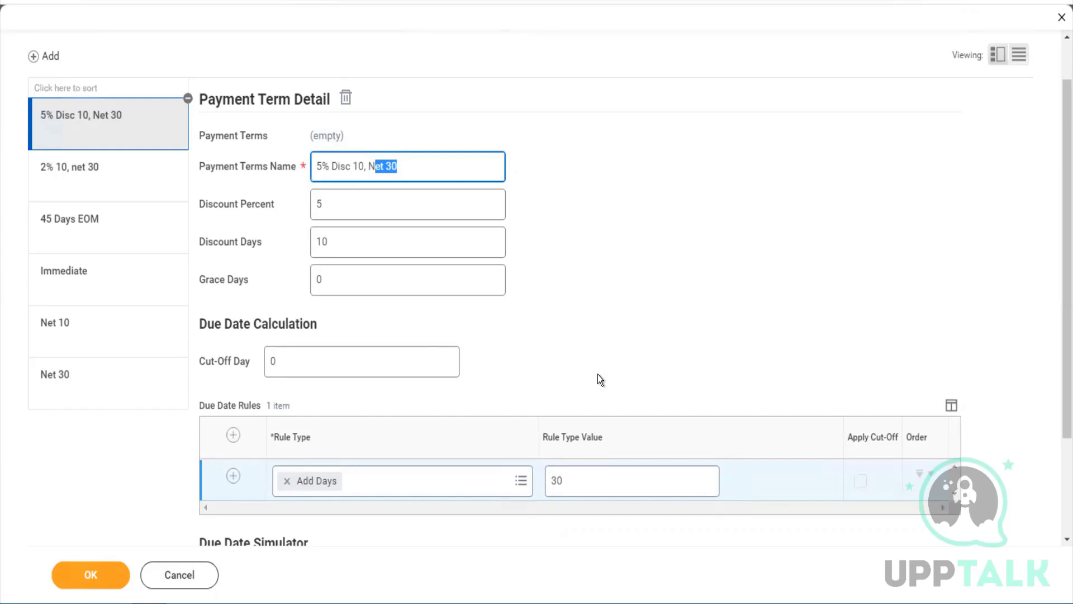
{"action": "left_click", "coordinate": [598, 374]}
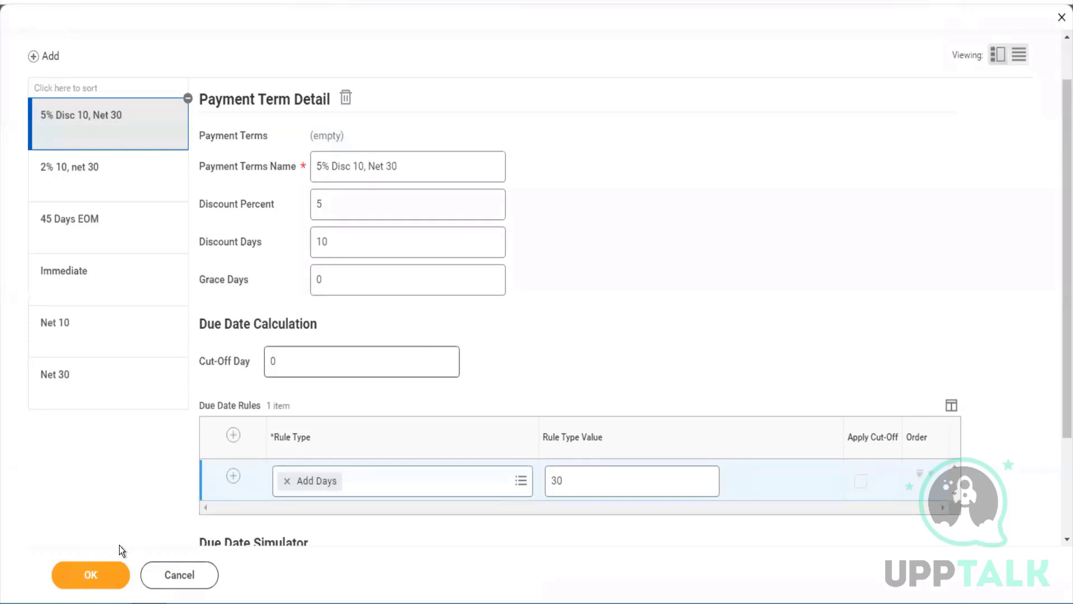
{"action": "left_click", "coordinate": [111, 575]}
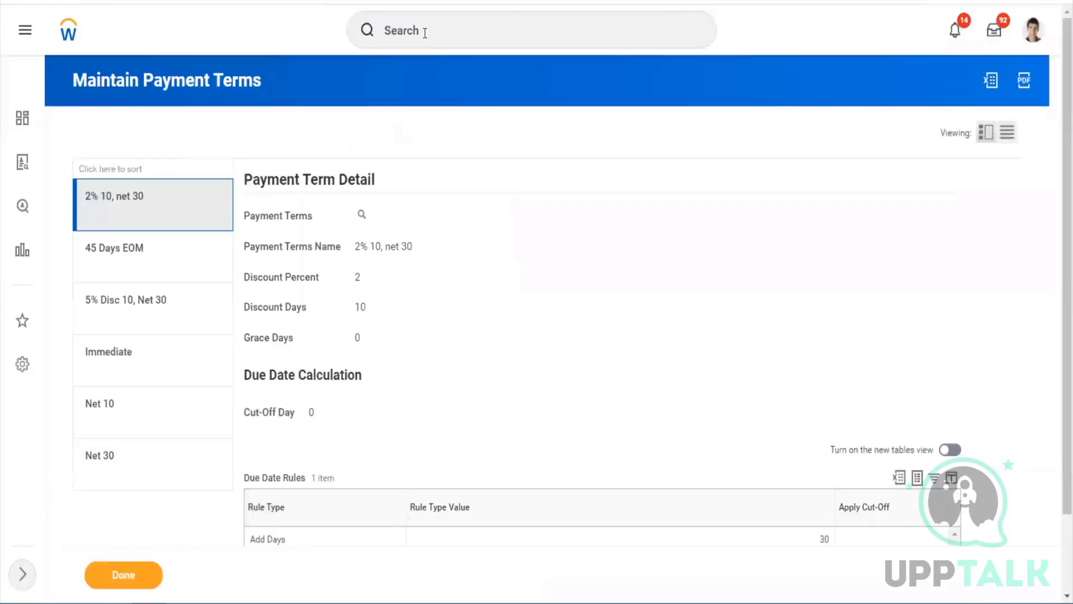
Open the Integration IDs report via an 'inte id' search
{"action": "left_click", "coordinate": [425, 32]}
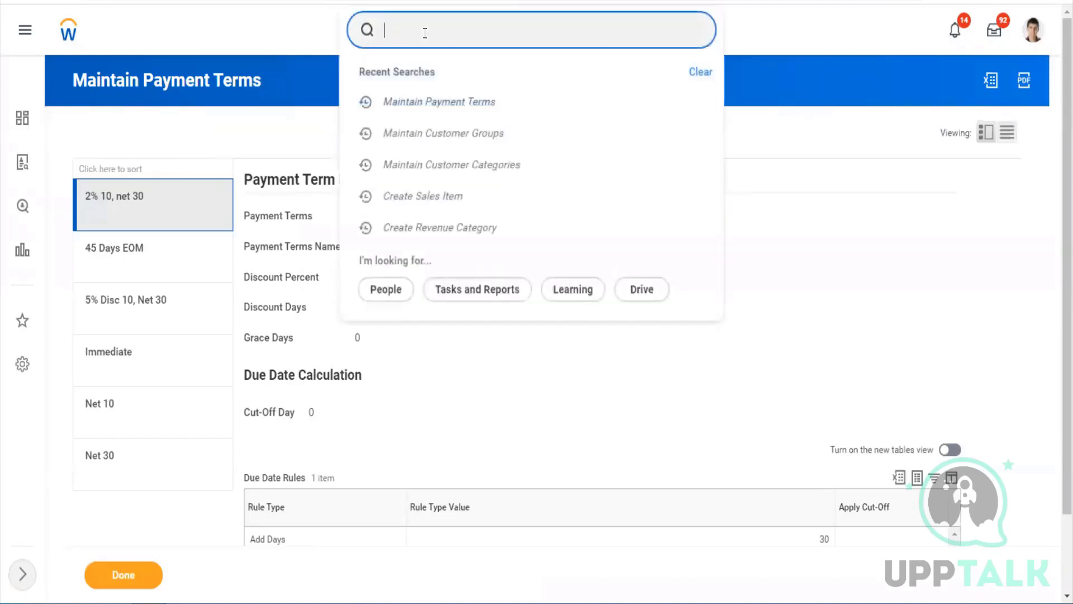
{"action": "type", "text": "inte od"}
{"action": "key", "text": "BackSpace"}
{"action": "key", "text": "BackSpace"}
{"action": "type", "text": "id"}
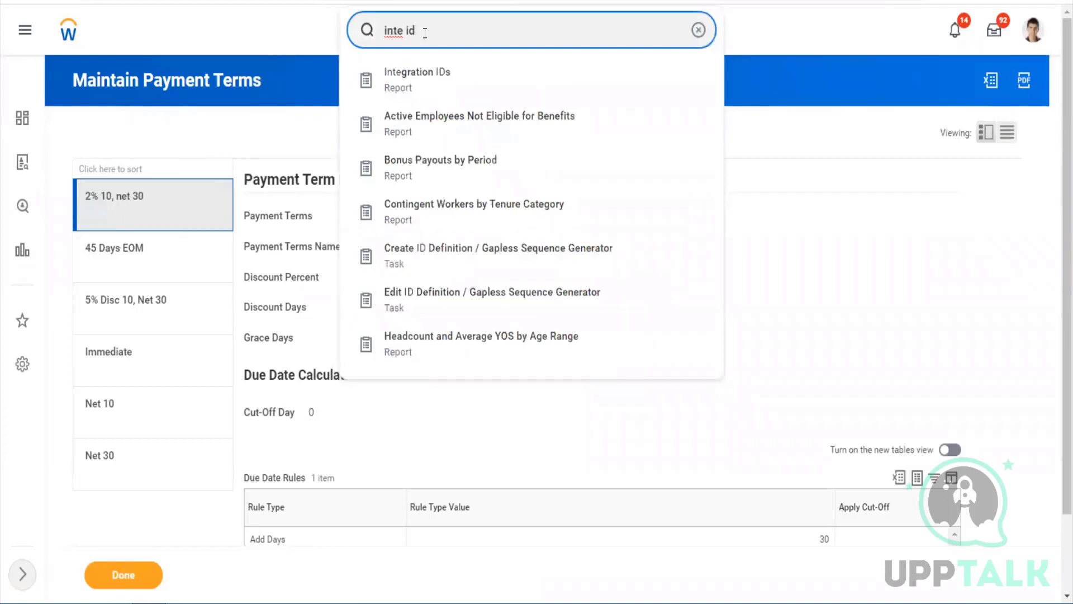
{"action": "key", "text": "Down"}
{"action": "key", "text": "Return"}
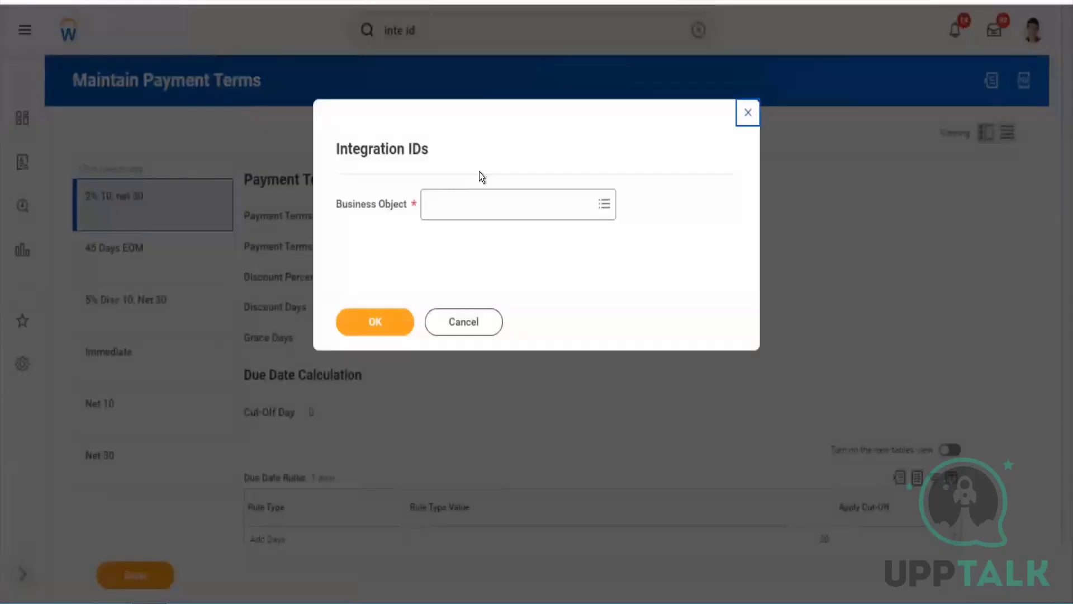
Run the Integration IDs report for the Company business object
{"action": "left_click", "coordinate": [468, 200]}
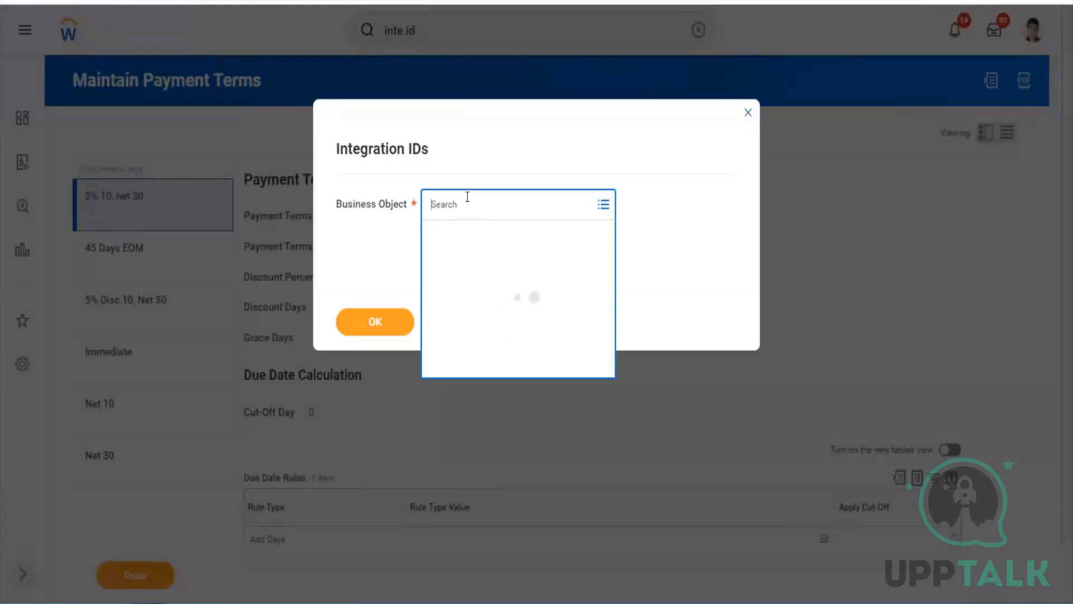
{"action": "type", "text": "cust gr"}
{"action": "key", "text": "ctrl+a"}
{"action": "key", "text": "BackSpace"}
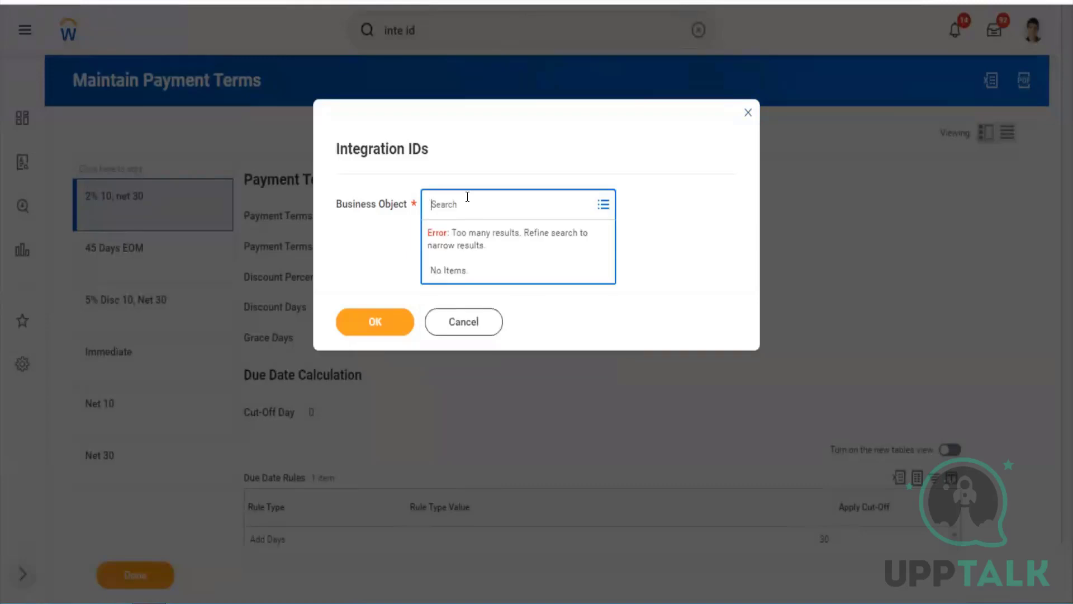
{"action": "type", "text": "company"}
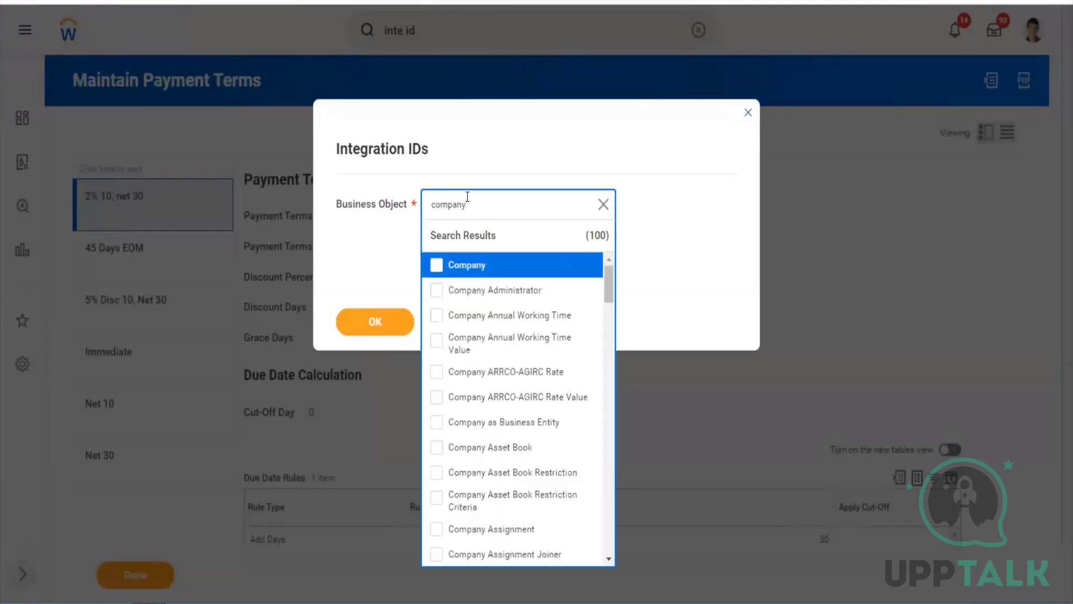
{"action": "left_click", "coordinate": [425, 268]}
{"action": "left_click", "coordinate": [381, 311]}
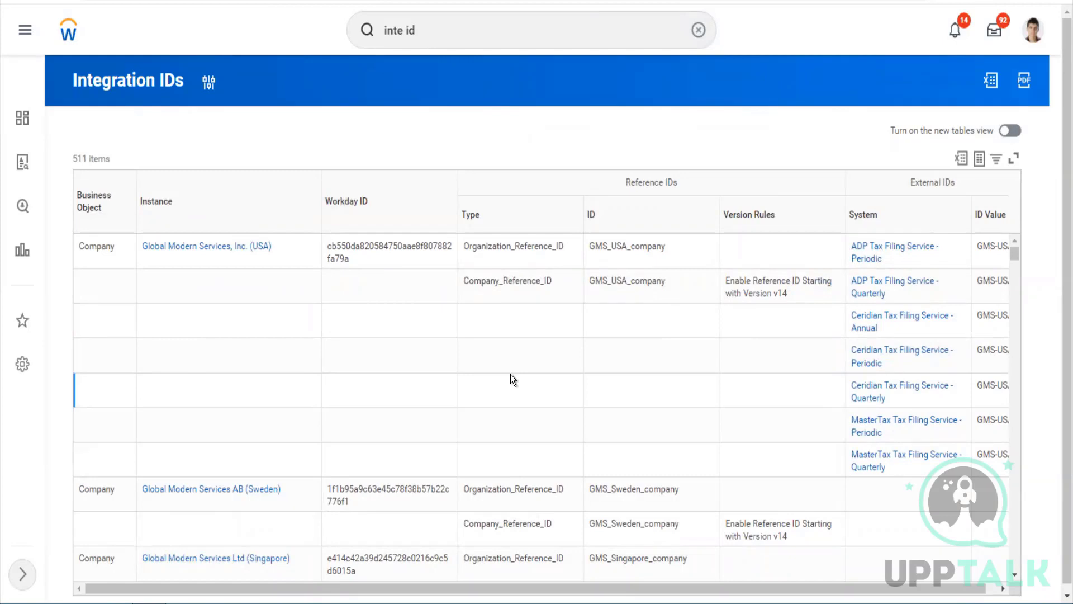
Search the Company Integration IDs report page for 'twitter' with find-in-page
{"action": "key", "text": "ctrl+f"}
{"action": "type", "text": "twitter"}
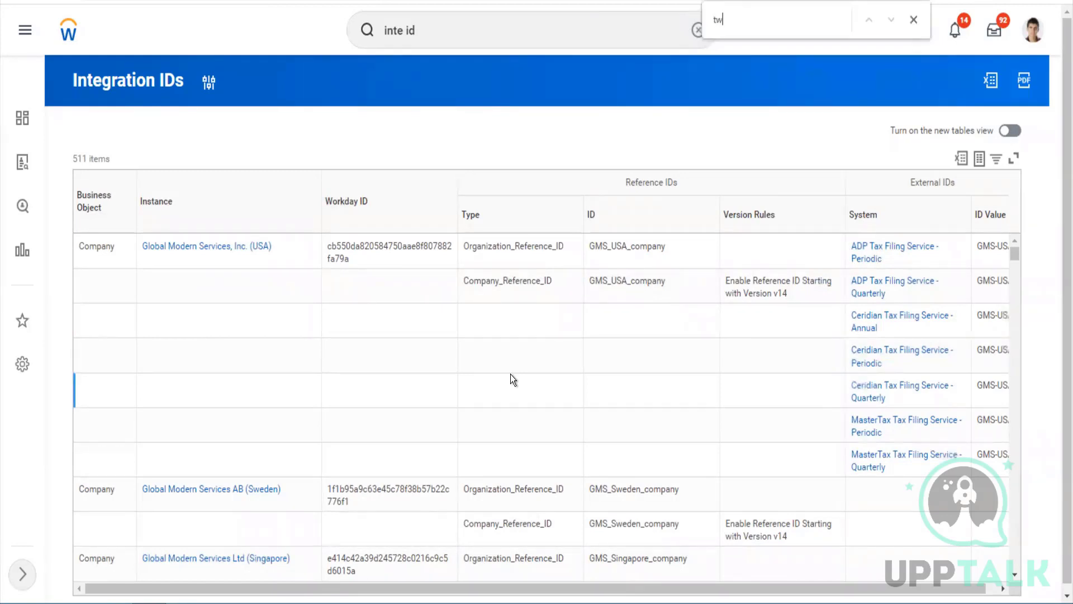
{"action": "key", "text": "BackSpace"}
{"action": "key", "text": "BackSpace"}
{"action": "key", "text": "BackSpace"}
{"action": "key", "text": "BackSpace"}
{"action": "key", "text": "BackSpace"}
{"action": "key", "text": "BackSpace"}
{"action": "key", "text": "BackSpace"}
{"action": "type", "text": "twitter"}
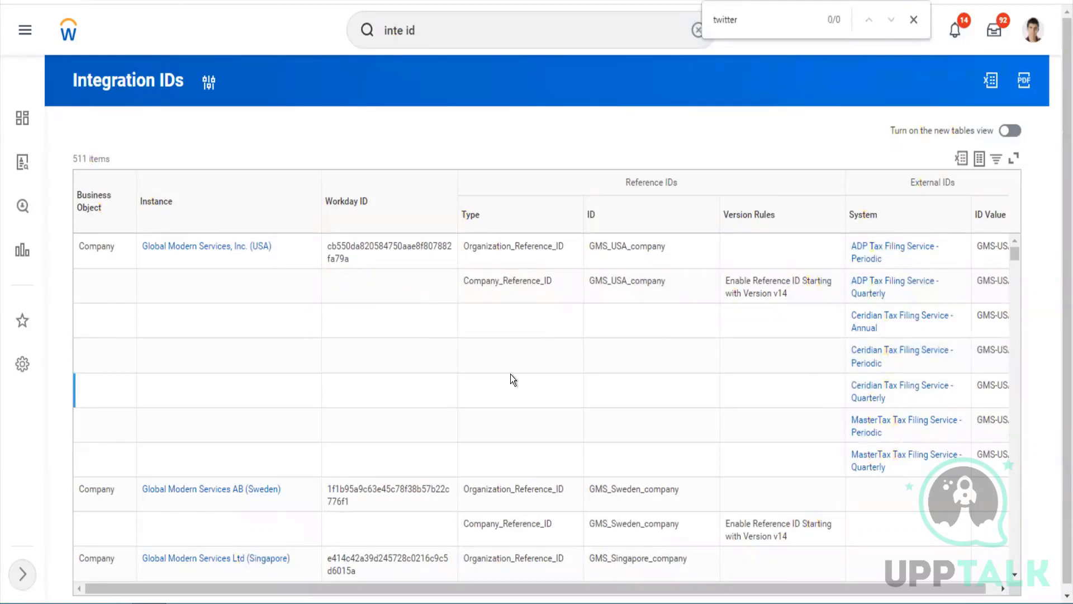
{"action": "key", "text": "BackSpace"}
{"action": "key", "text": "BackSpace"}
{"action": "key", "text": "BackSpace"}
{"action": "key", "text": "BackSpace"}
{"action": "key", "text": "BackSpace"}
{"action": "key", "text": "BackSpace"}
{"action": "key", "text": "BackSpace"}
{"action": "type", "text": "wipr"}
{"action": "key", "text": "BackSpace"}
{"action": "key", "text": "BackSpace"}
{"action": "key", "text": "BackSpace"}
{"action": "key", "text": "BackSpace"}
{"action": "type", "text": "twitter"}
{"action": "key", "text": "BackSpace"}
{"action": "key", "text": "BackSpace"}
{"action": "key", "text": "BackSpace"}
{"action": "key", "text": "BackSpace"}
{"action": "key", "text": "BackSpace"}
{"action": "key", "text": "BackSpace"}
{"action": "key", "text": "BackSpace"}
{"action": "scroll", "coordinate": [511, 374], "scroll_direction": "down", "scroll_amount": 10}
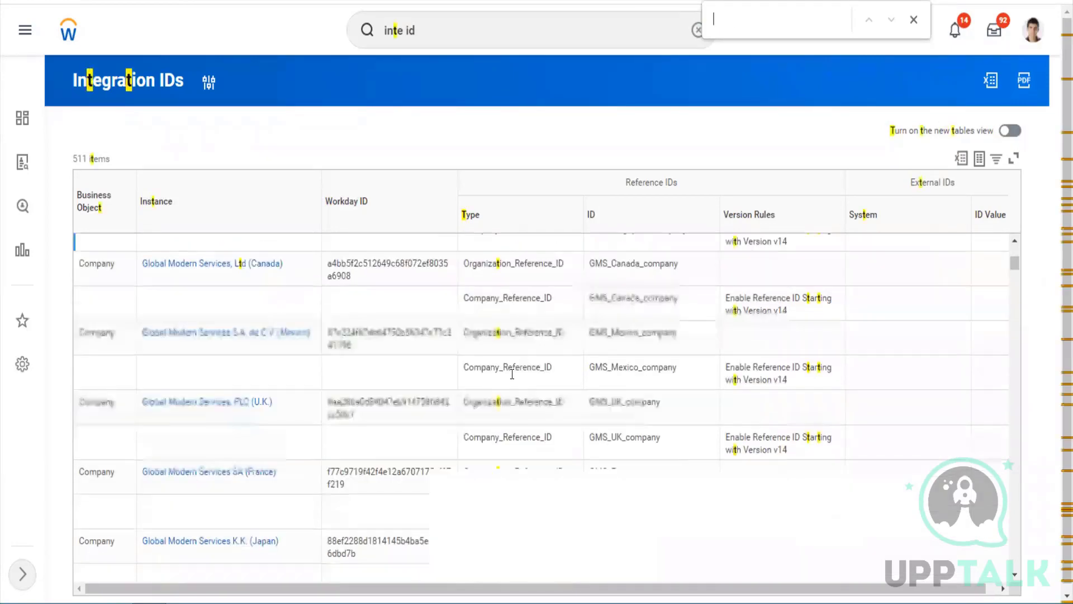
{"action": "scroll", "coordinate": [510, 373], "scroll_direction": "down", "scroll_amount": 5}
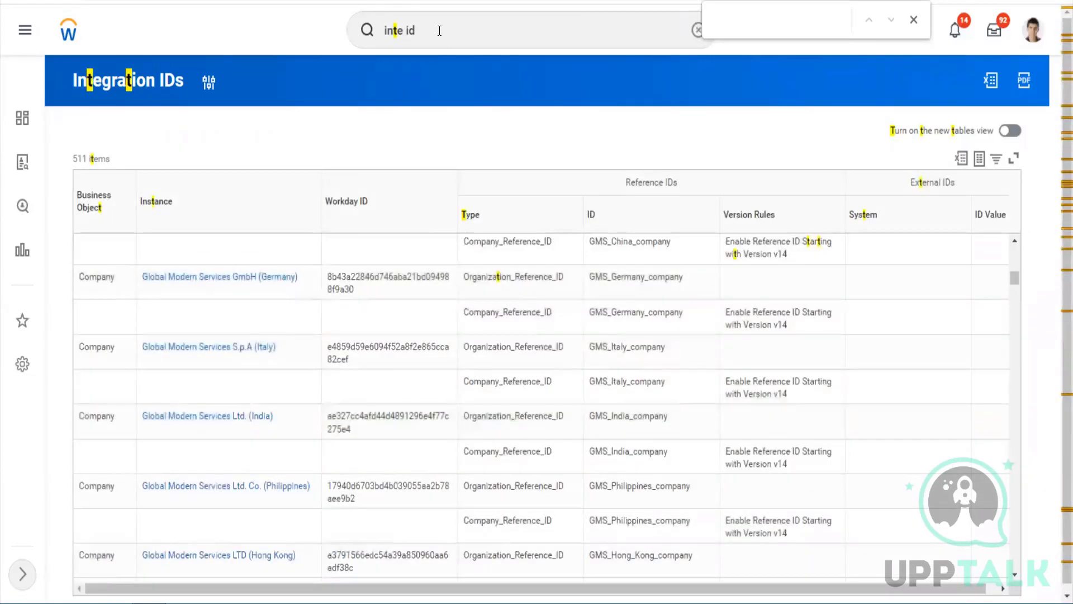
Close the find bar and search Workday globally for 'twitter'
{"action": "left_click", "coordinate": [439, 31]}
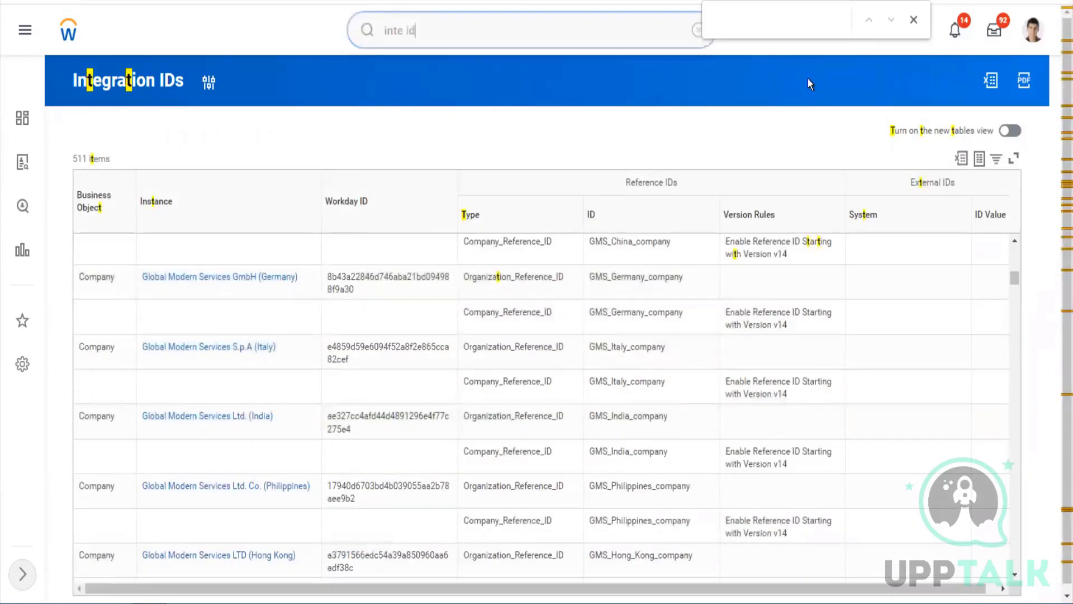
{"action": "left_click", "coordinate": [914, 20]}
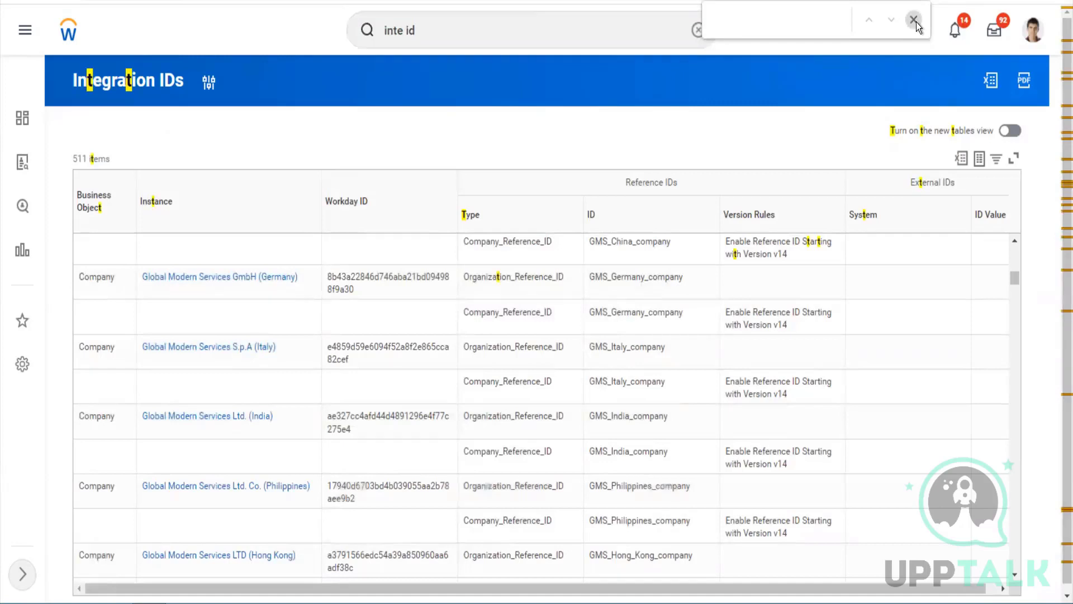
{"action": "left_click", "coordinate": [699, 31]}
{"action": "left_click", "coordinate": [573, 38]}
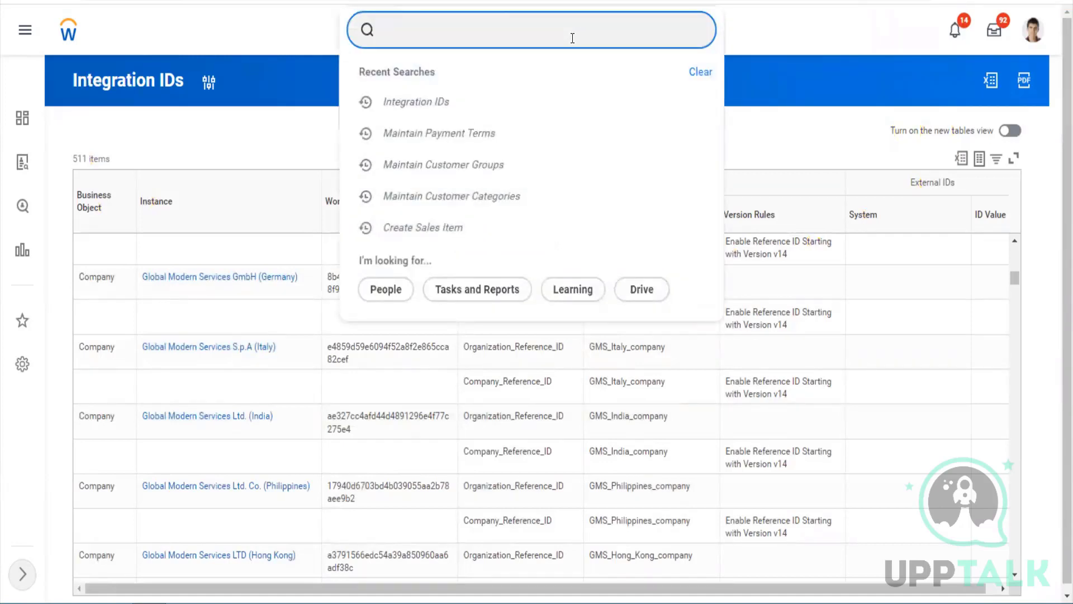
{"action": "type", "text": "twitter"}
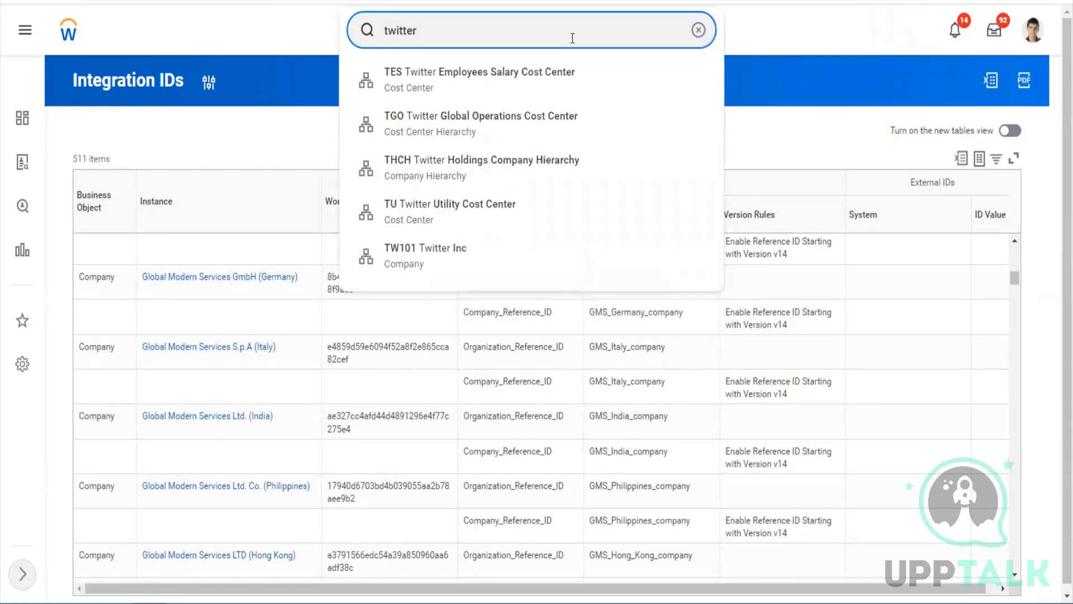
Open the TW101 Twitter Inc company from the search suggestions
{"action": "key", "text": "Down"}
{"action": "key", "text": "Down"}
{"action": "key", "text": "Down"}
{"action": "key", "text": "Down"}
{"action": "key", "text": "Down"}
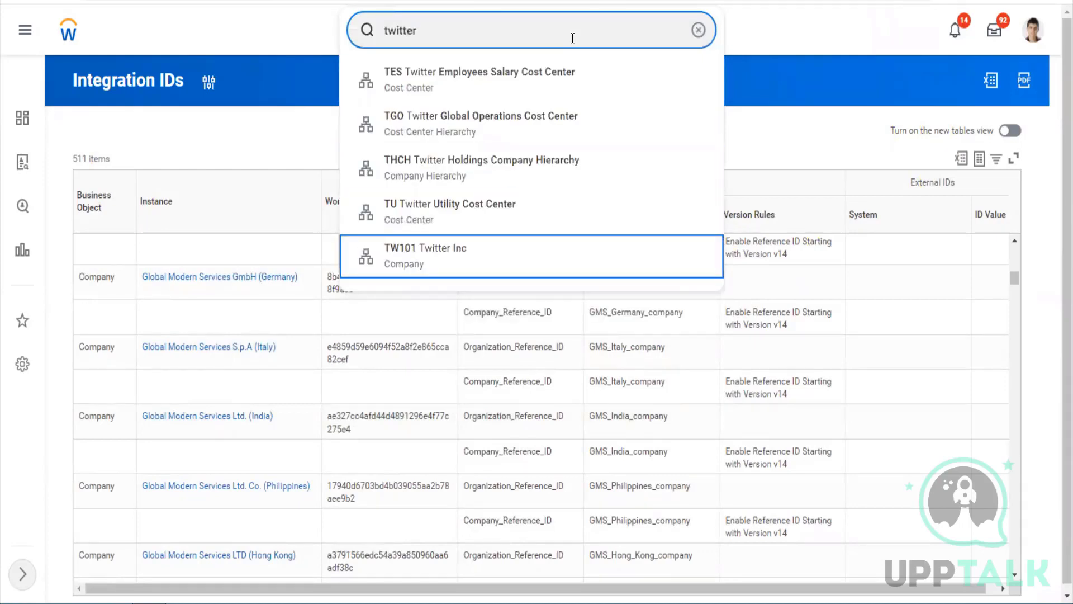
{"action": "key", "text": "Return"}
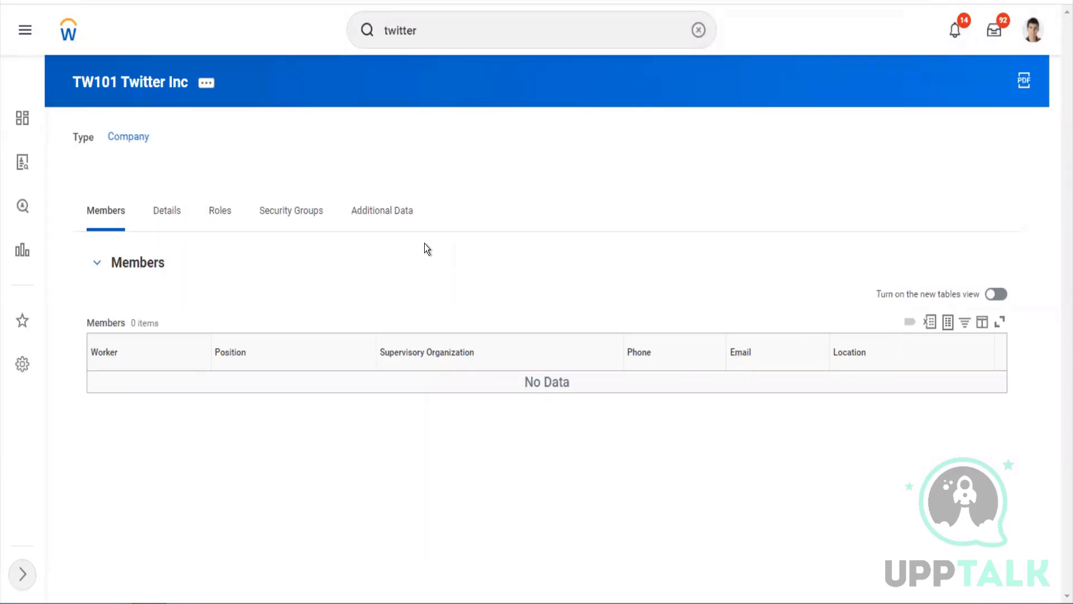
{"action": "left_click", "coordinate": [455, 32]}
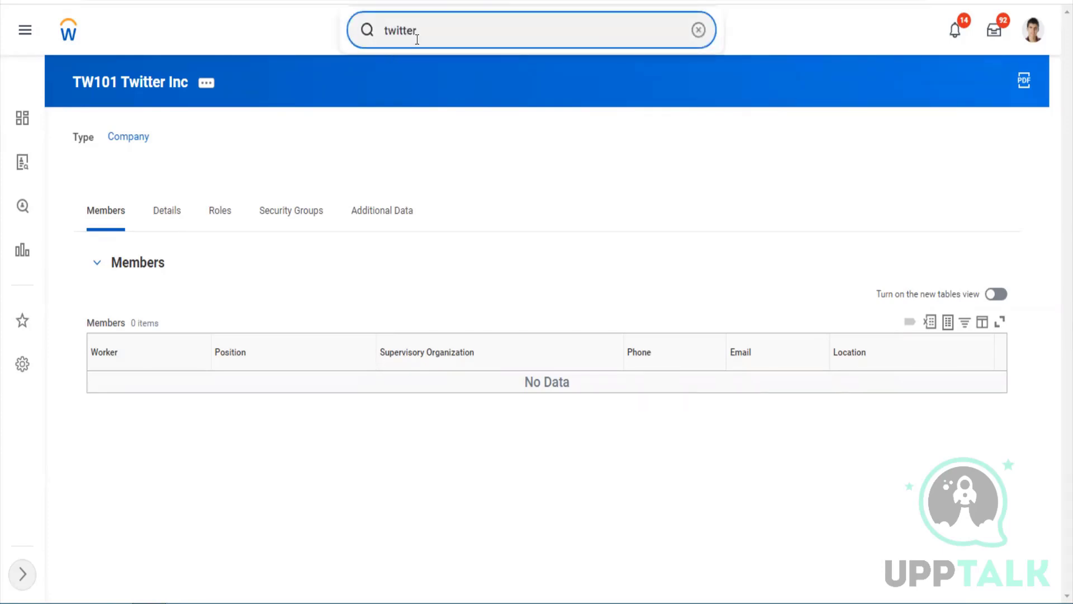
Run the Integration IDs report for Customer Group, listing its 10 reference IDs
{"action": "double_click", "coordinate": [378, 38]}
{"action": "type", "text": "inte id"}
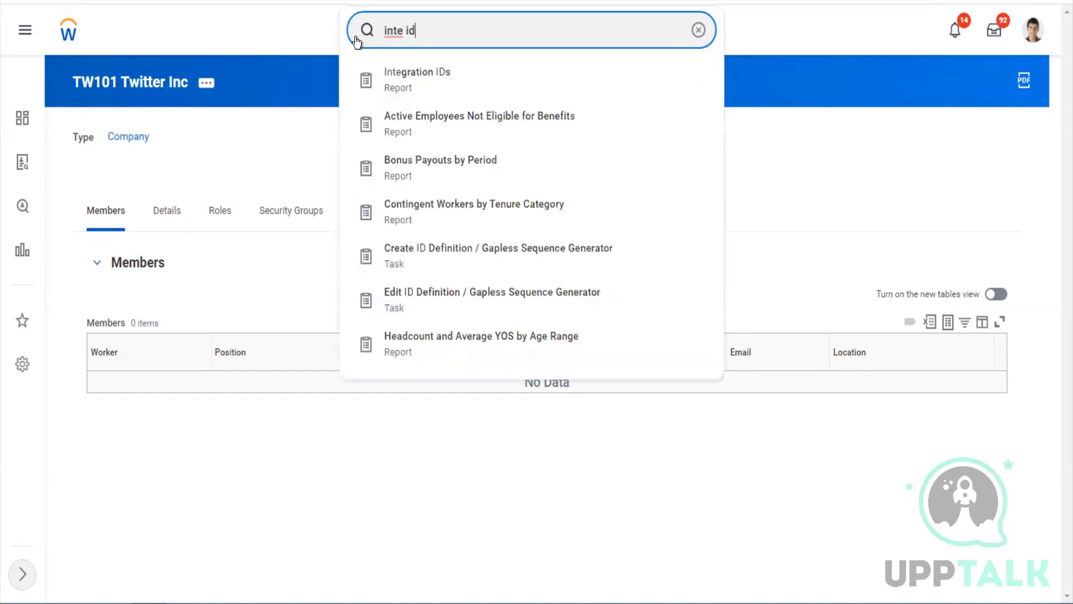
{"action": "key", "text": "Down"}
{"action": "key", "text": "Return"}
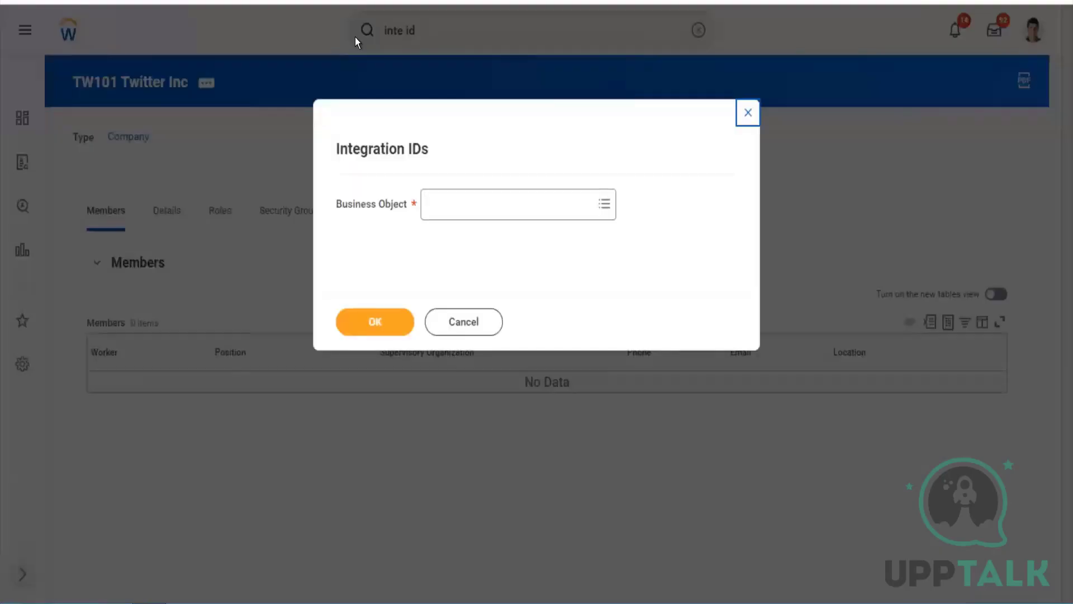
{"action": "left_click", "coordinate": [446, 207]}
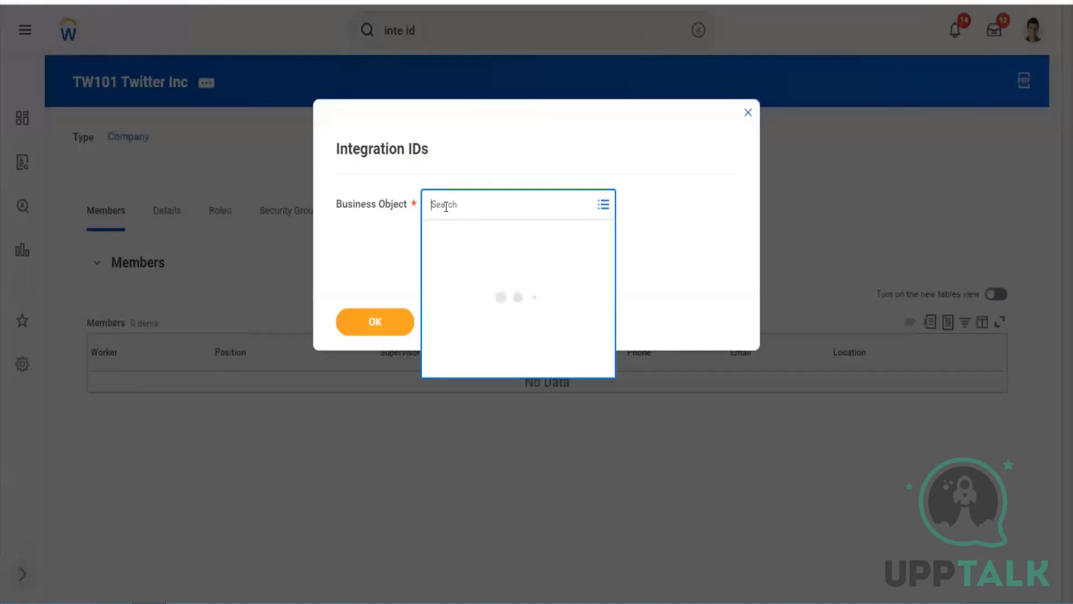
{"action": "type", "text": "cus"}
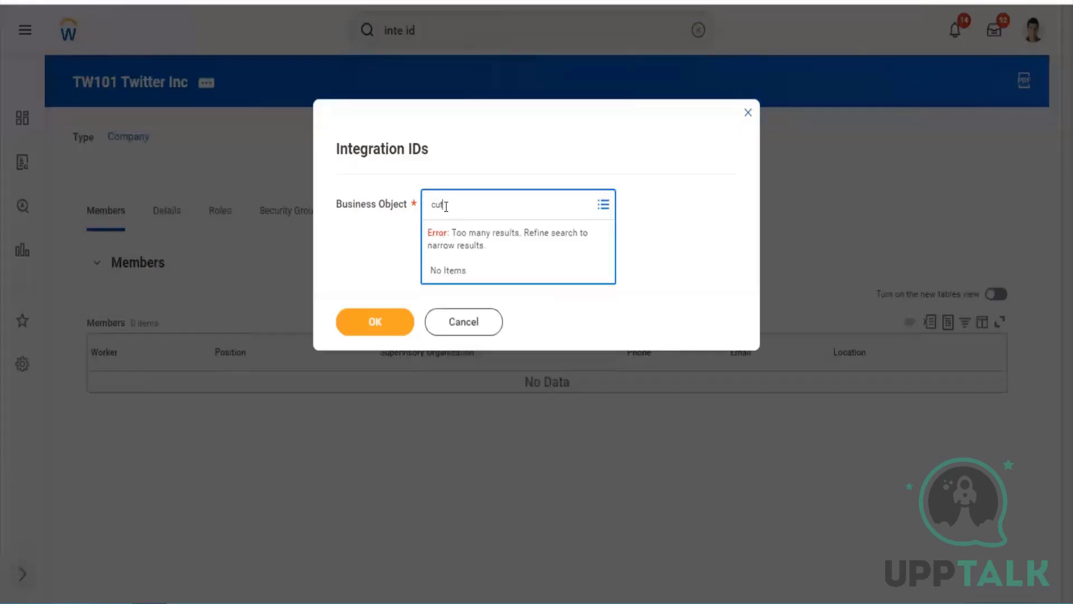
{"action": "type", "text": "tomer group"}
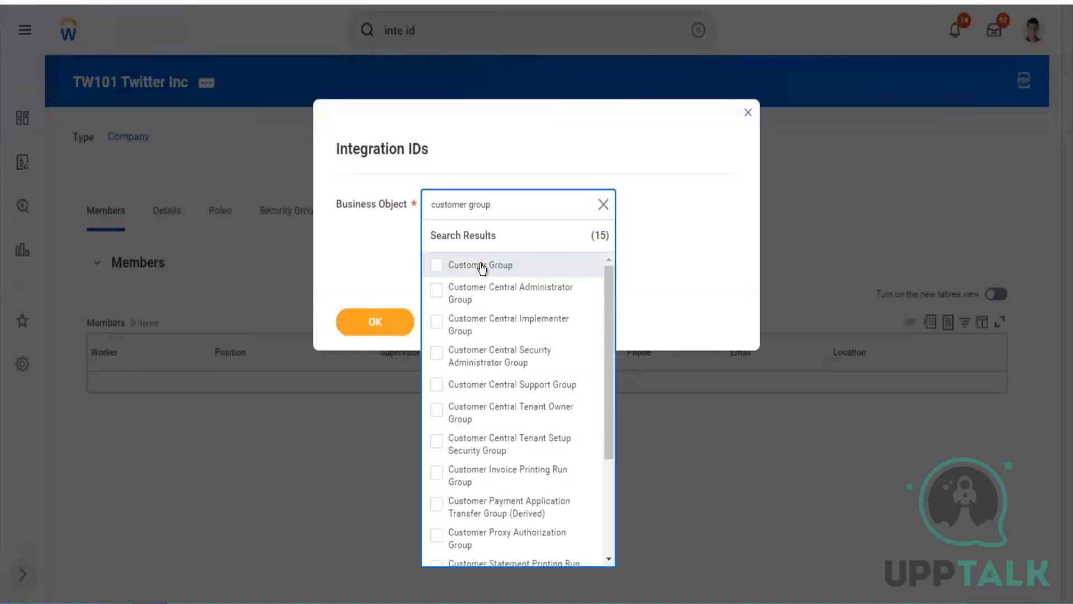
{"action": "left_click", "coordinate": [482, 267]}
{"action": "left_click", "coordinate": [380, 323]}
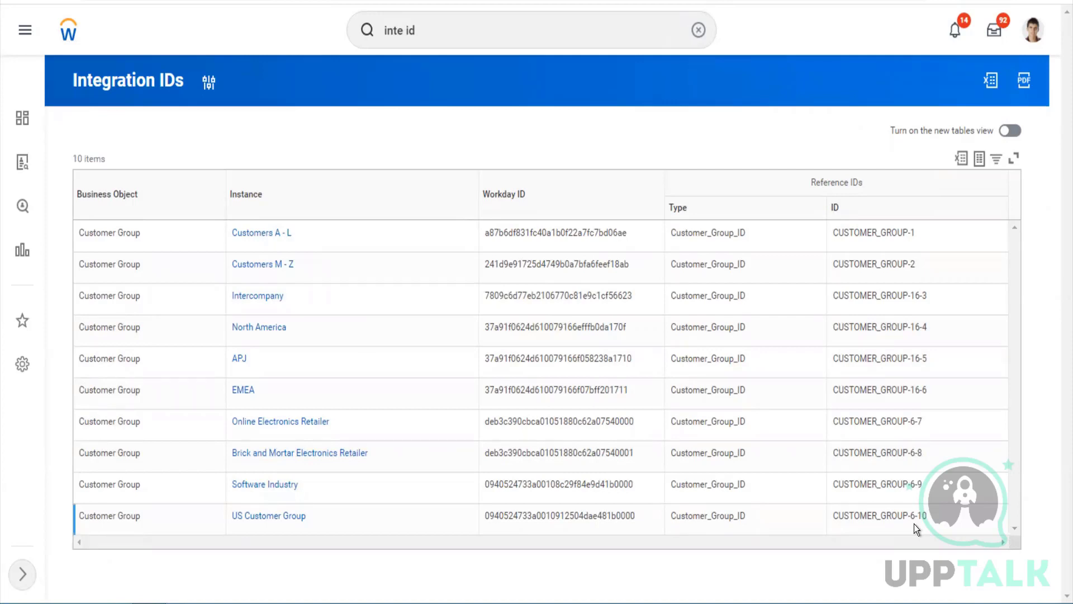
Open the Maintain Customer Groups task from the Workday search
{"action": "left_click", "coordinate": [486, 46]}
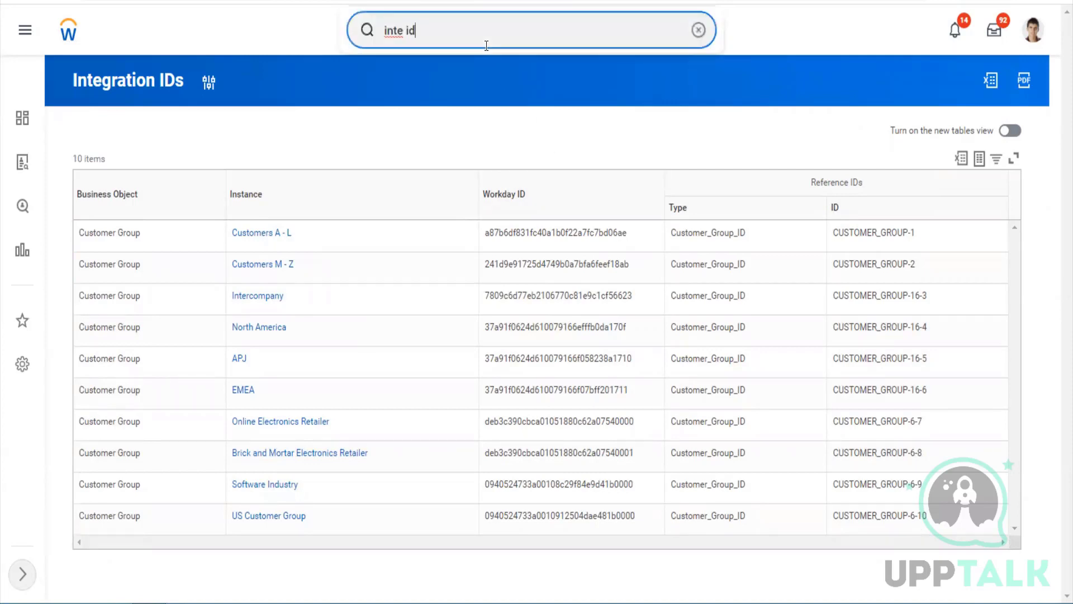
{"action": "left_click_drag", "start_coordinate": [486, 46], "coordinate": [340, 36]}
{"action": "type", "text": "mai"}
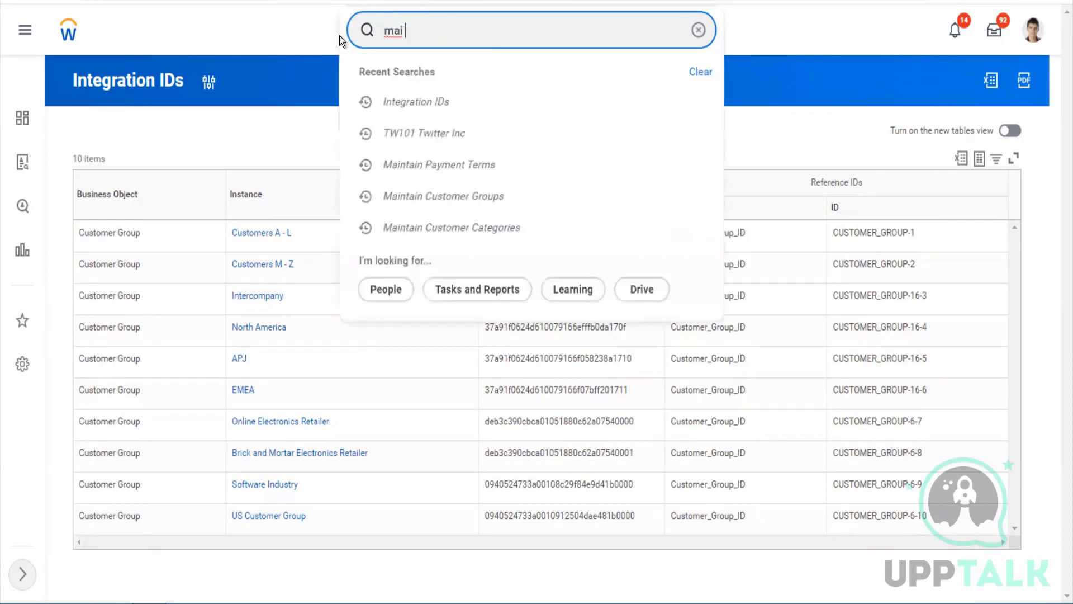
{"action": "type", "text": " ref"}
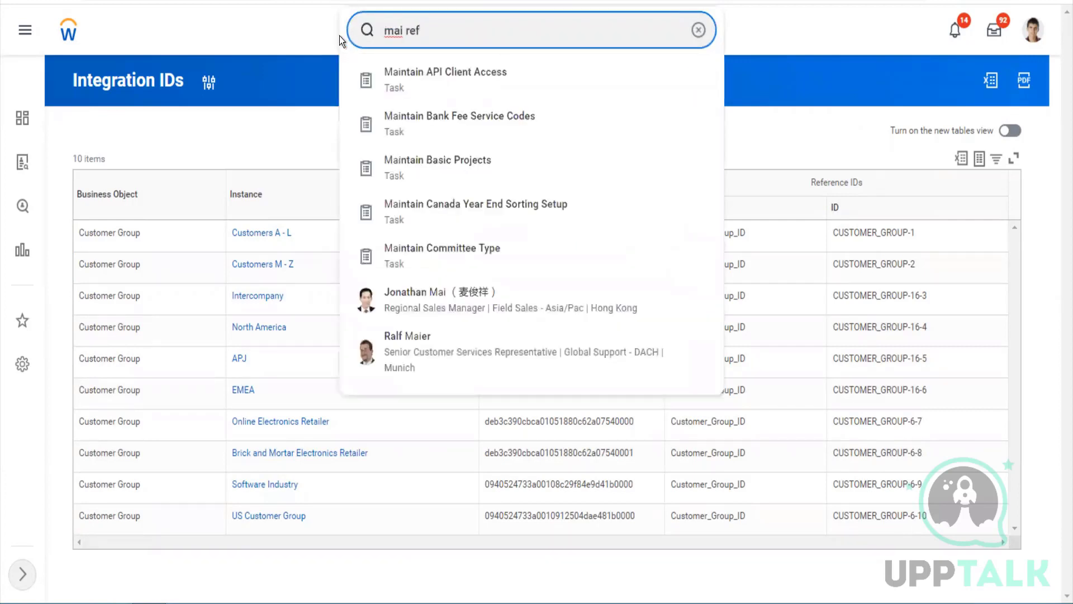
{"action": "key", "text": "ctrl+a"}
{"action": "key", "text": "BackSpace"}
{"action": "type", "text": "mai cut"}
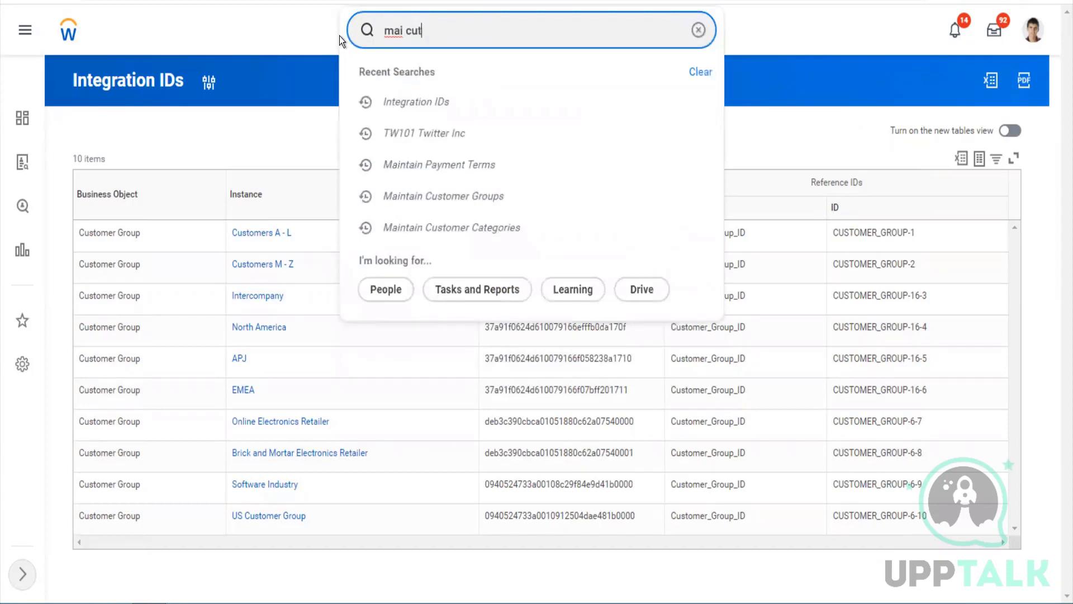
{"action": "key", "text": "BackSpace"}
{"action": "type", "text": "st group"}
{"action": "key", "text": "BackSpace"}
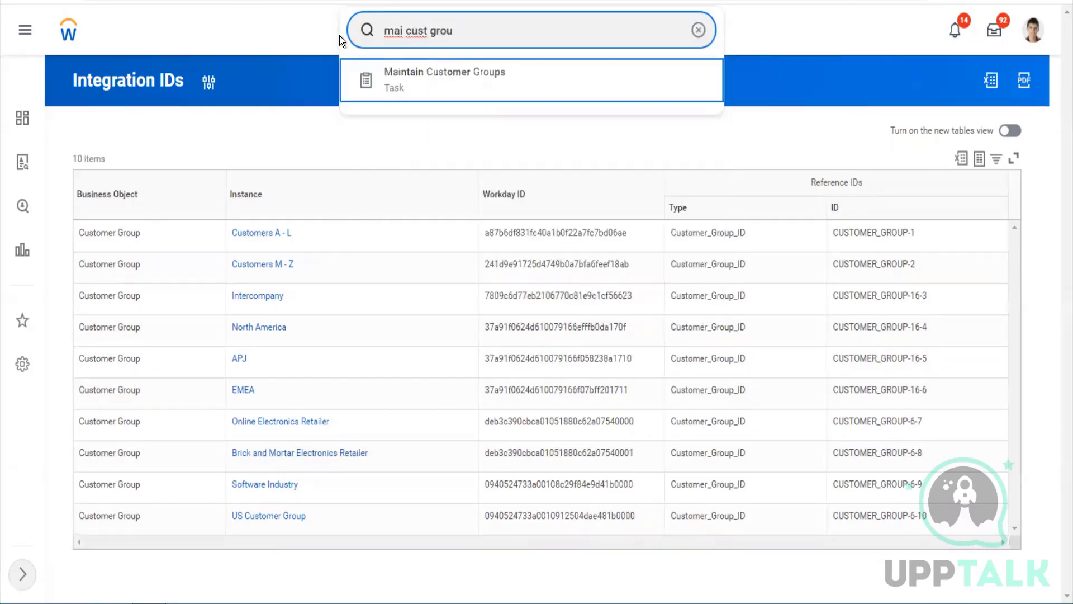
{"action": "left_click", "coordinate": [391, 78]}
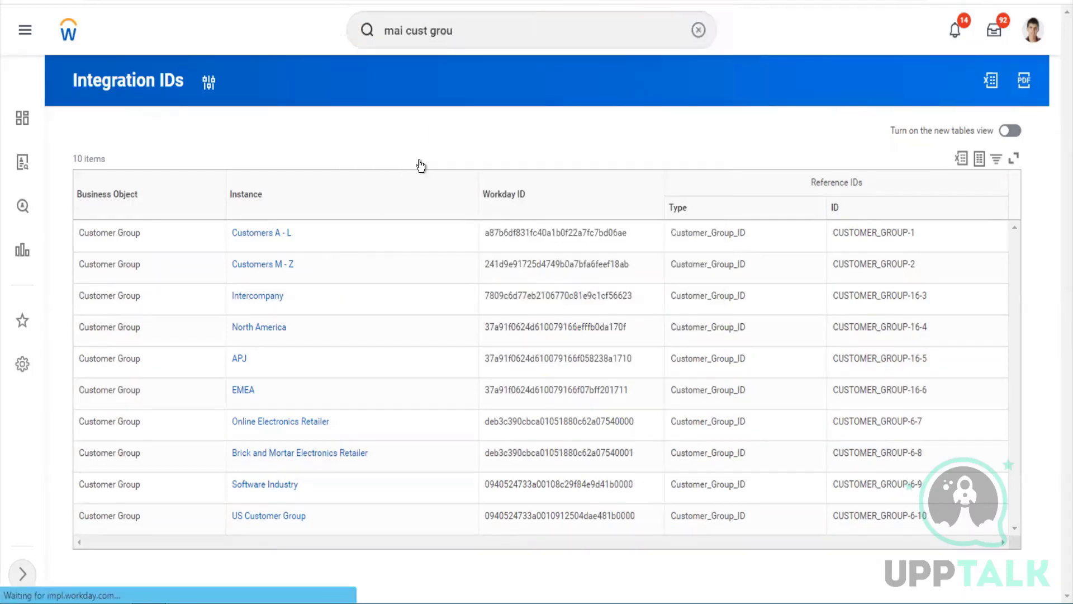
Open the US Customer Group page and show its Integration IDs actions
{"action": "scroll", "coordinate": [403, 314], "scroll_direction": "down", "scroll_amount": 3}
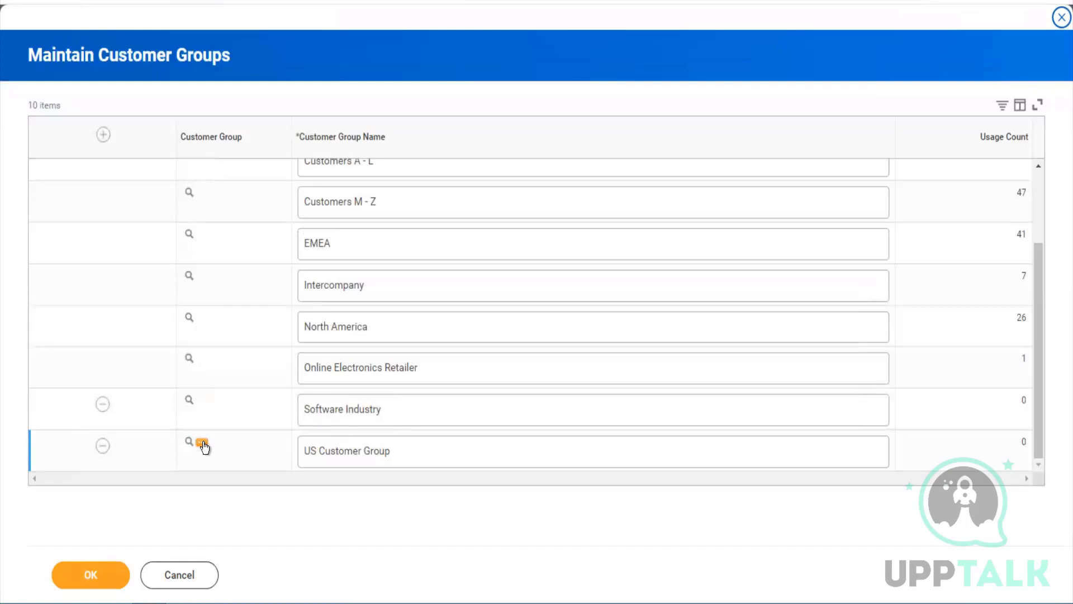
{"action": "left_click", "coordinate": [203, 443]}
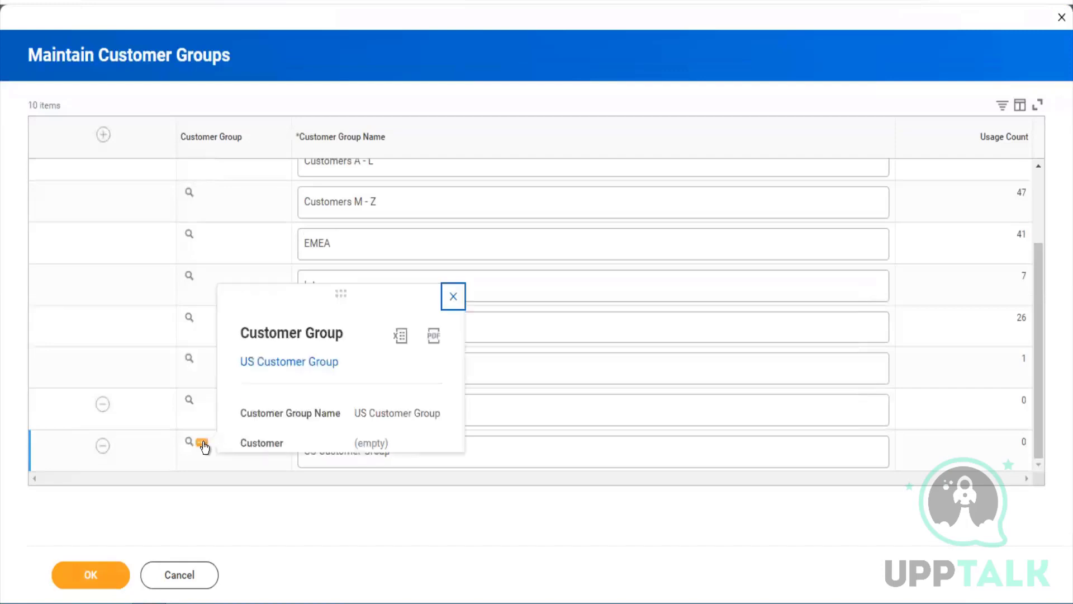
{"action": "left_click", "coordinate": [316, 366]}
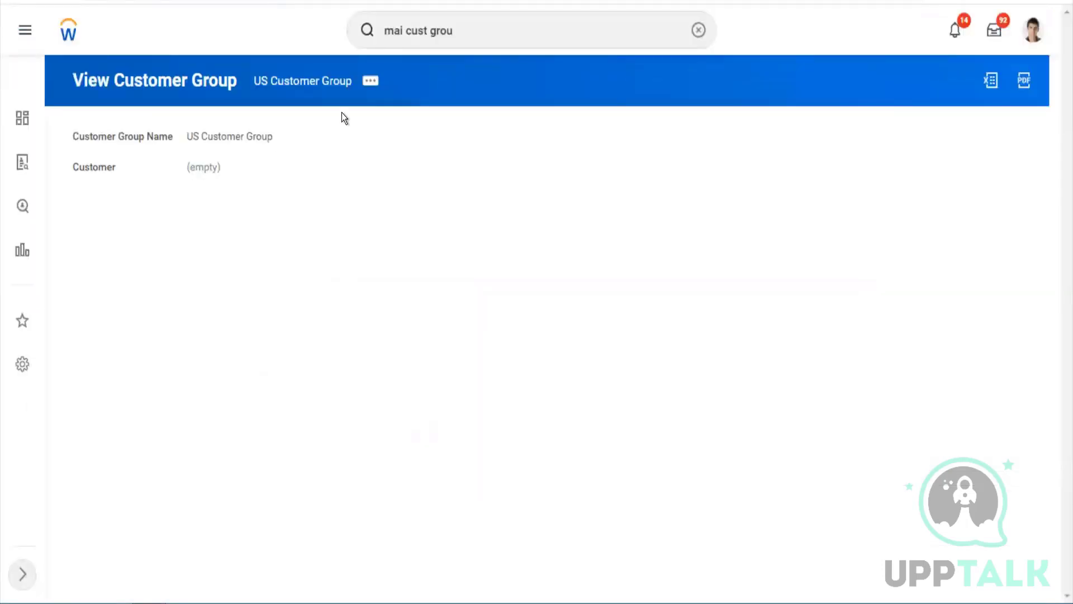
{"action": "left_click", "coordinate": [372, 89]}
{"action": "mouse_move", "coordinate": [508, 228]}
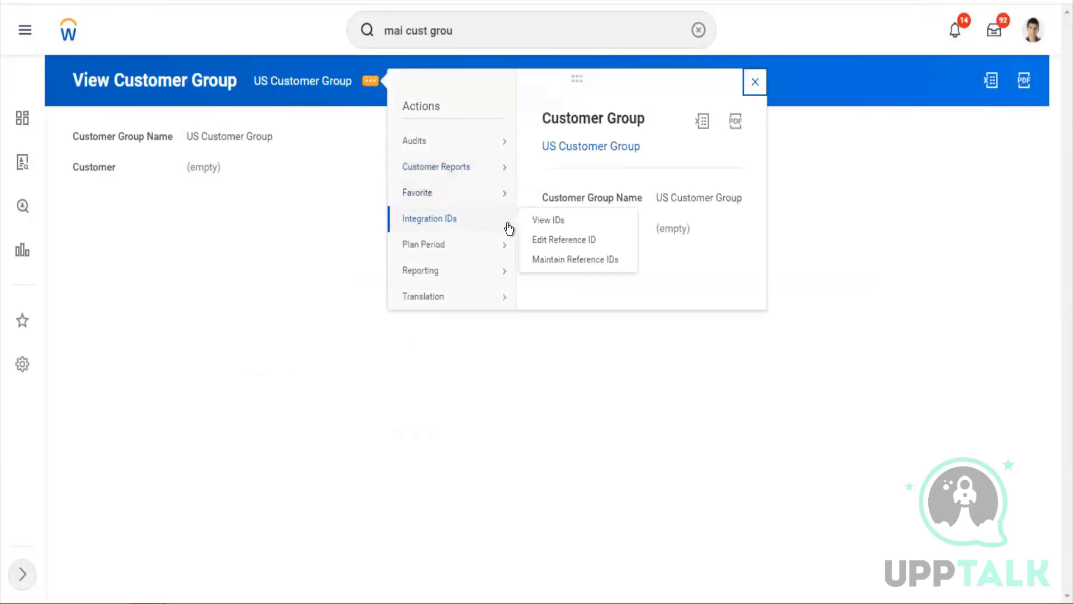
Change US Customer Group's reference ID to US_Customer_Group and return to its page
{"action": "left_click", "coordinate": [582, 248]}
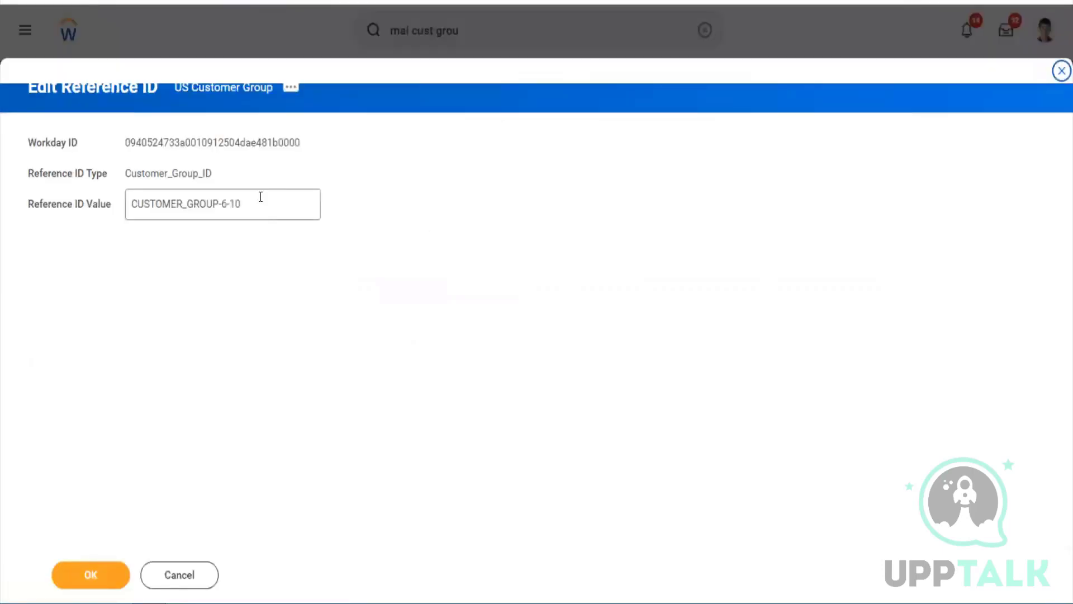
{"action": "left_click", "coordinate": [256, 193]}
{"action": "key", "text": "ctrl+a"}
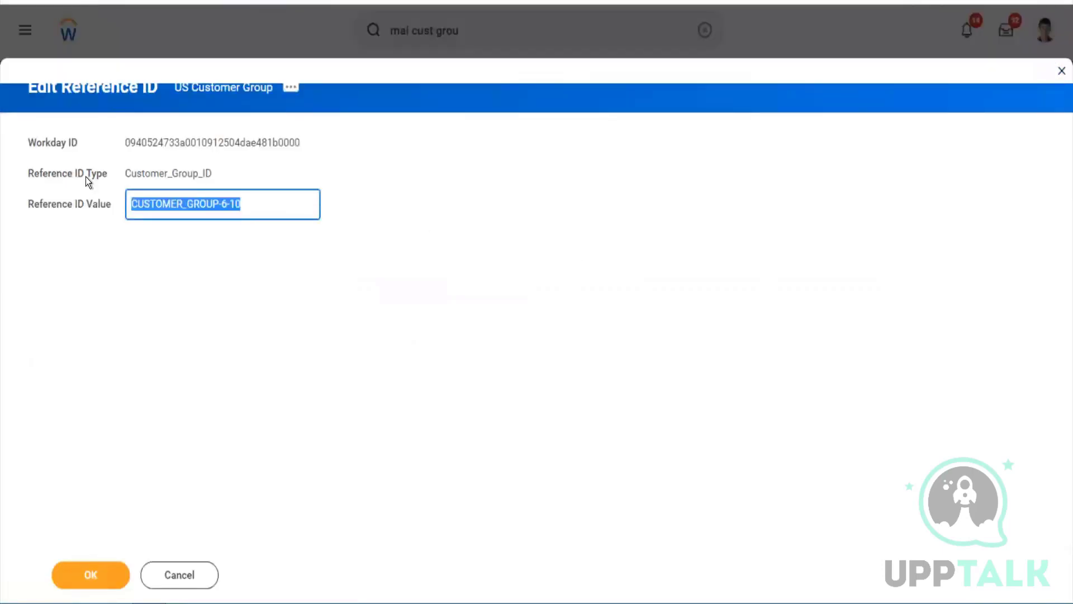
{"action": "type", "text": "US_"}
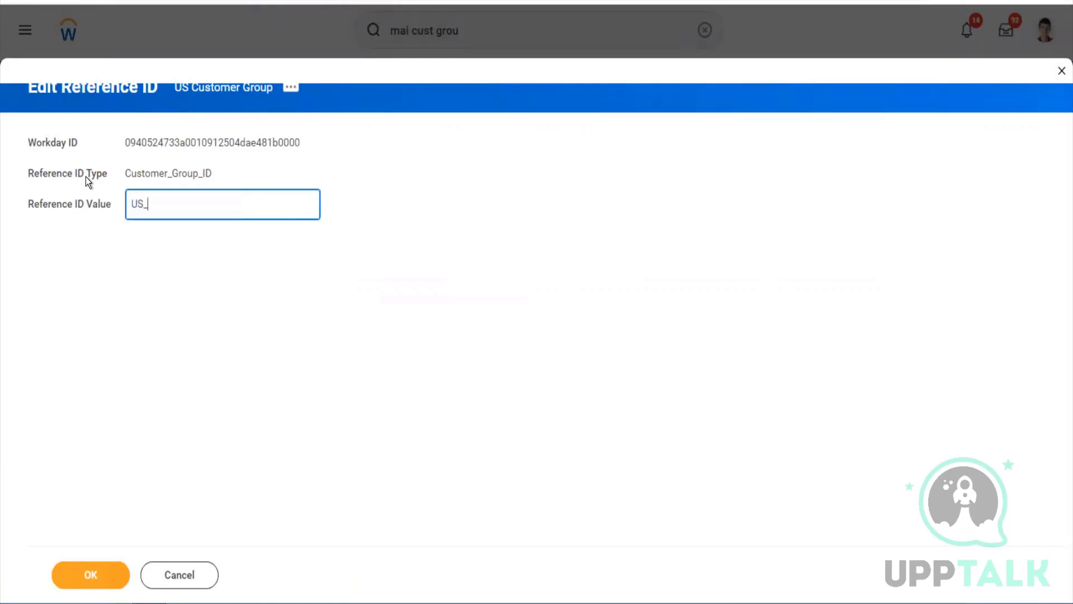
{"action": "type", "text": "Customer_Group"}
{"action": "left_click", "coordinate": [119, 538]}
{"action": "left_click", "coordinate": [107, 570]}
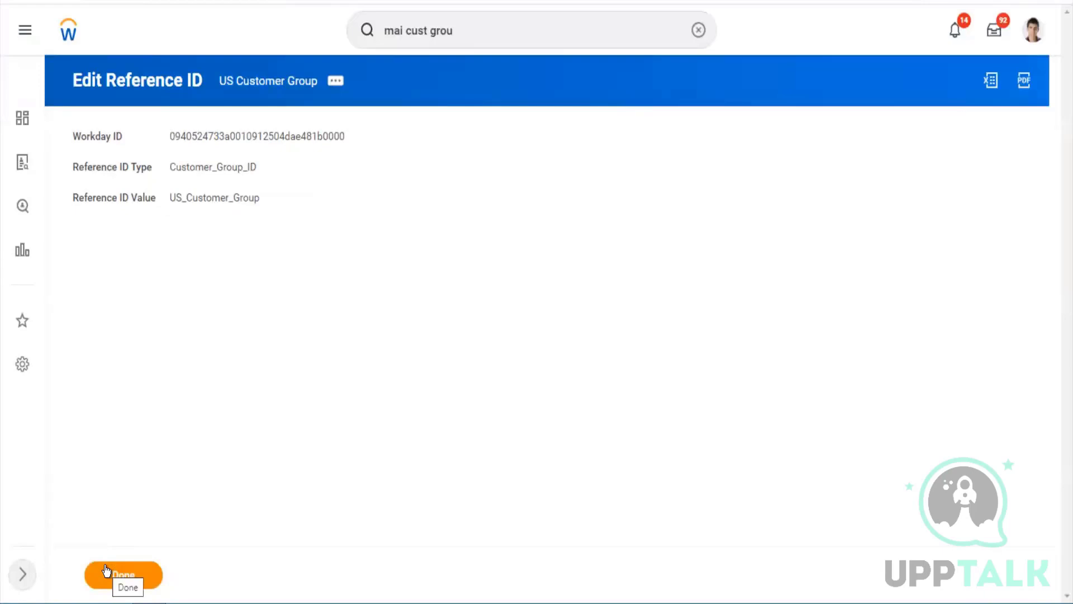
{"action": "left_click", "coordinate": [108, 571]}
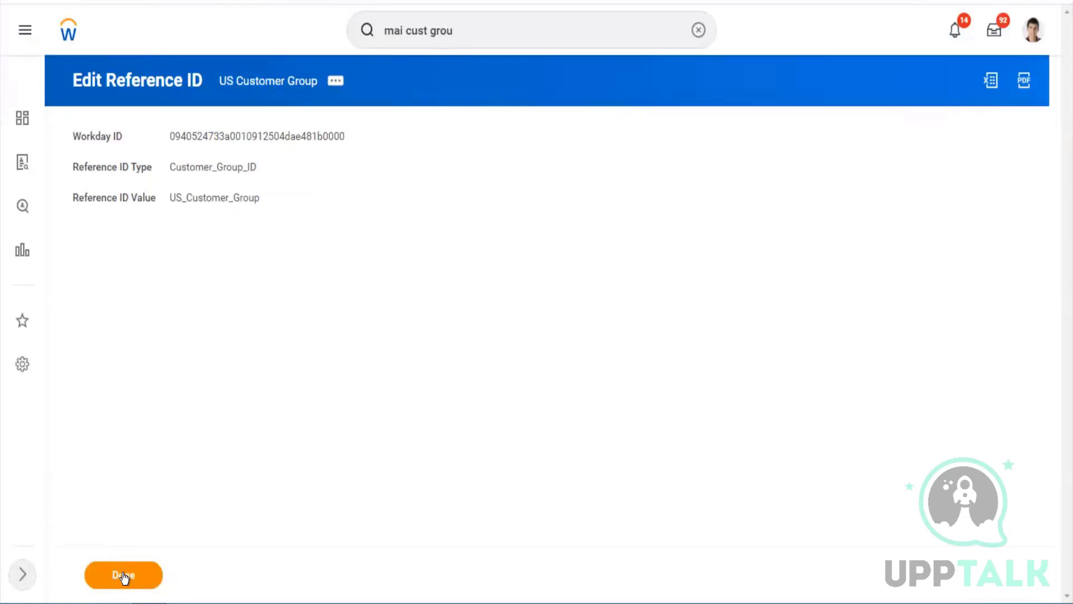
{"action": "left_click", "coordinate": [459, 34]}
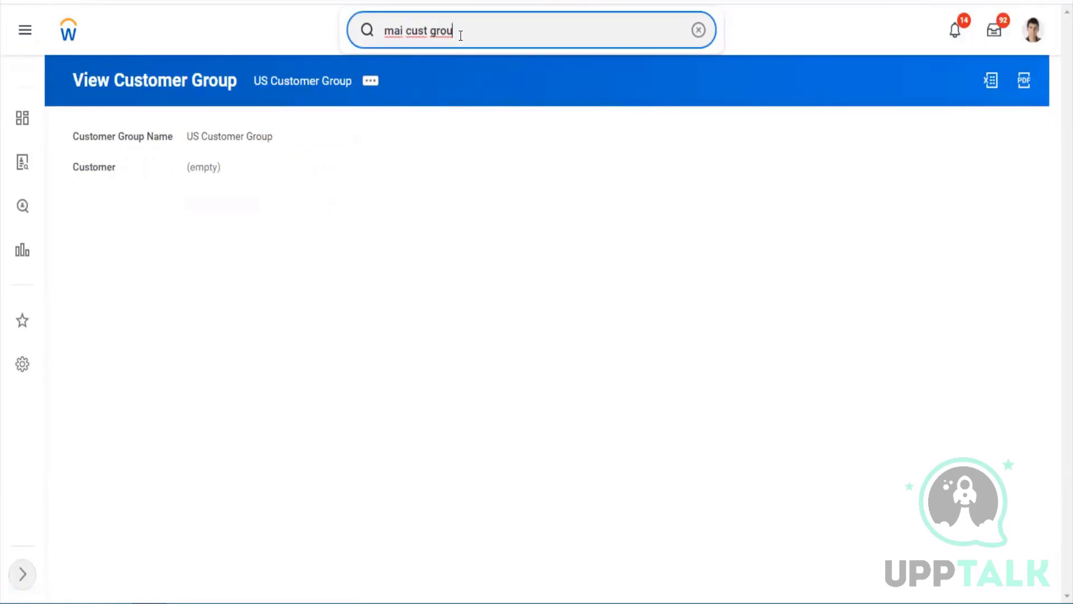
{"action": "left_click_drag", "start_coordinate": [461, 35], "coordinate": [363, 42]}
Run Maintain Reference IDs for the Customer Group business object, returning 10 results
{"action": "type", "text": "mai"}
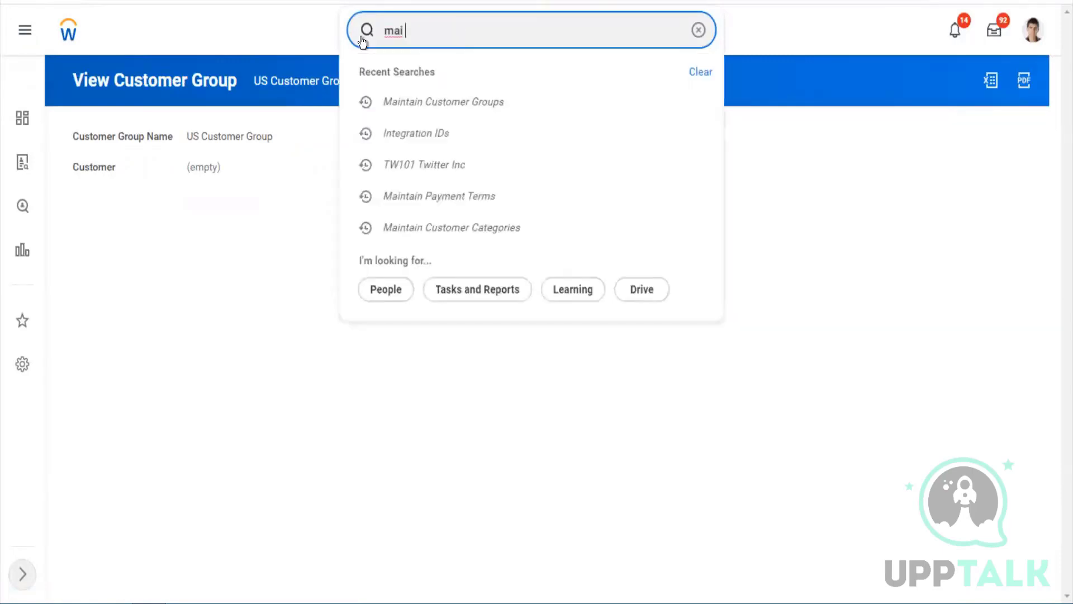
{"action": "type", "text": " ref id"}
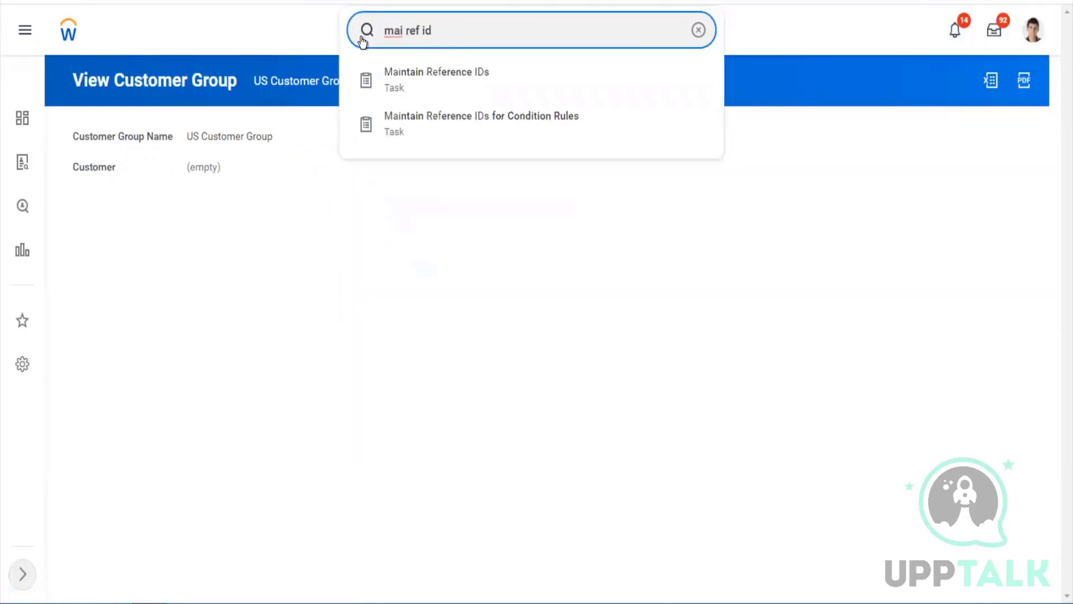
{"action": "key", "text": "Down"}
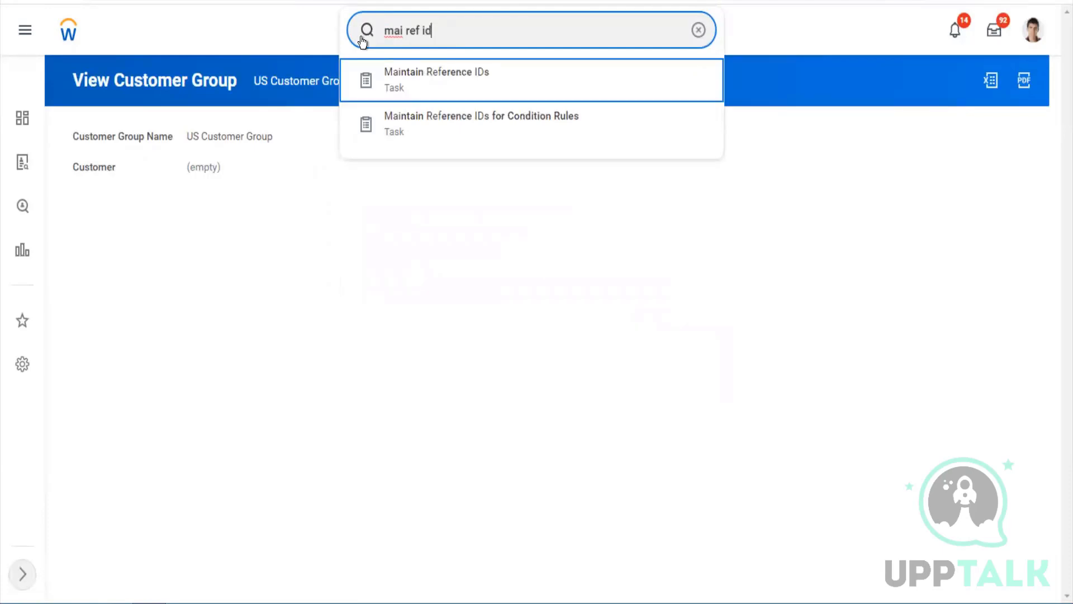
{"action": "key", "text": "Return"}
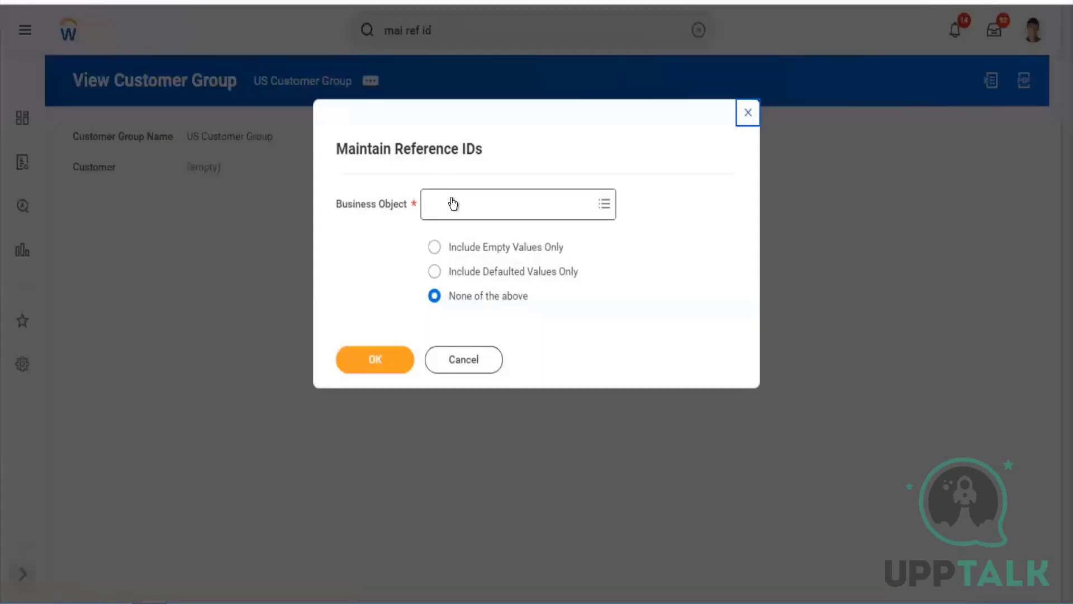
{"action": "left_click", "coordinate": [452, 200]}
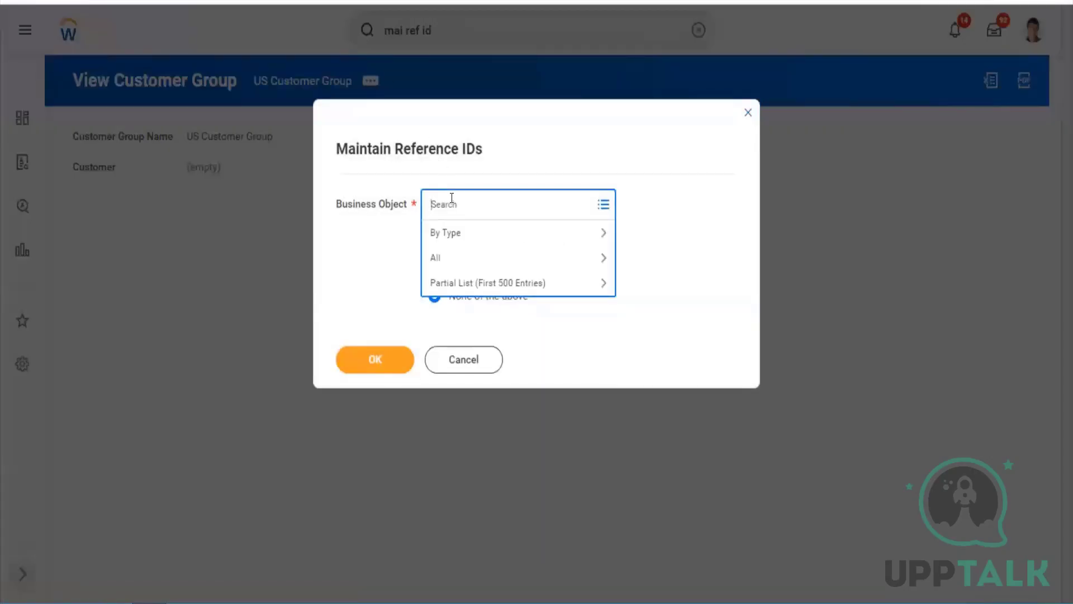
{"action": "type", "text": "customer group"}
{"action": "key", "text": "Return"}
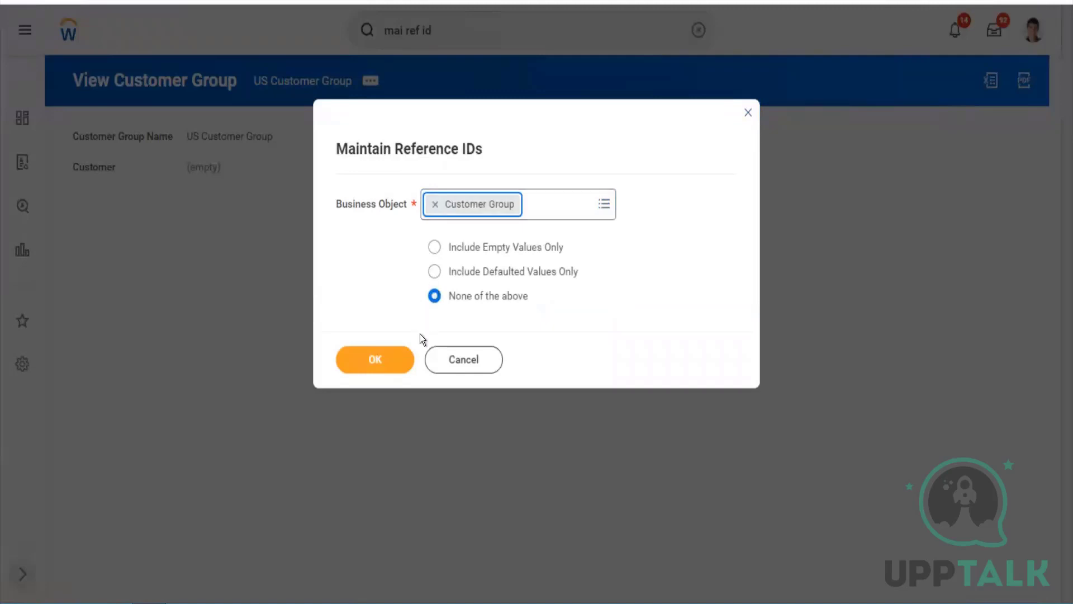
{"action": "left_click", "coordinate": [373, 363]}
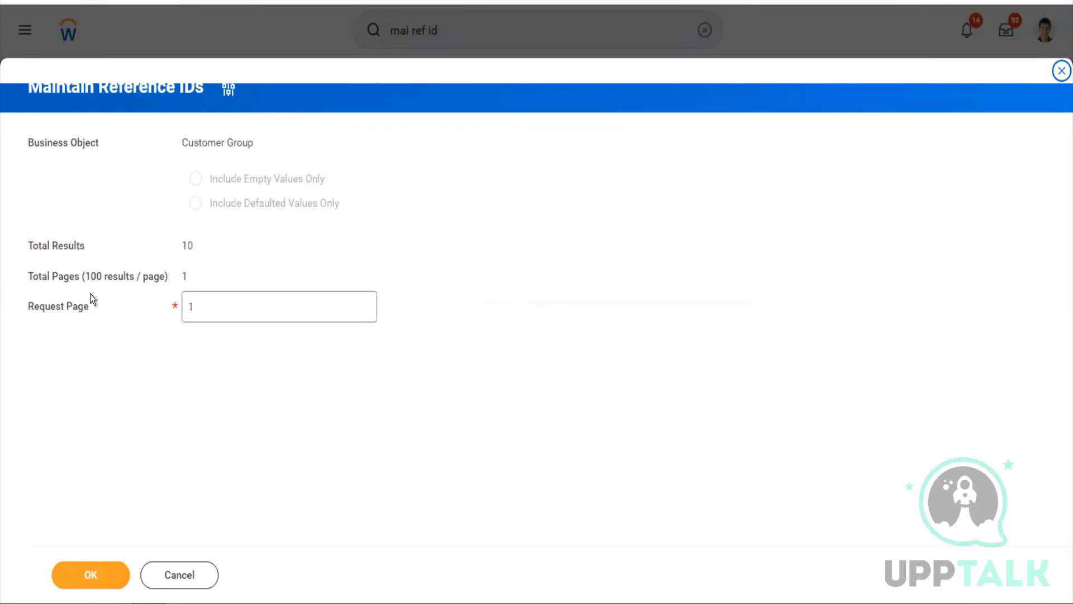
Load page 1 of the 10 customer group reference IDs as an editable table
{"action": "left_click", "coordinate": [172, 312]}
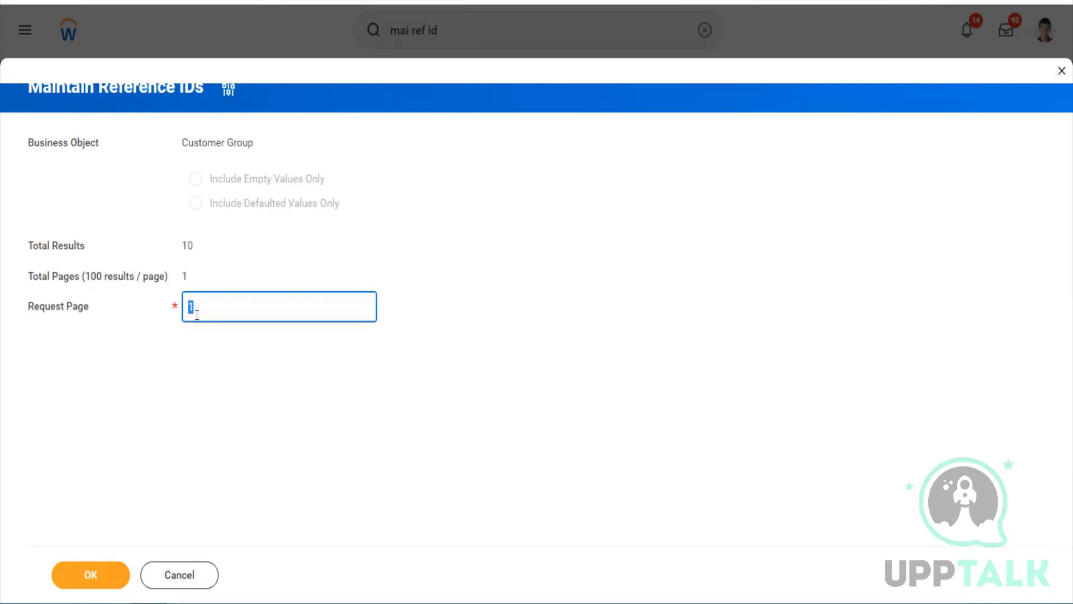
{"action": "left_click_drag", "start_coordinate": [193, 245], "coordinate": [180, 246]}
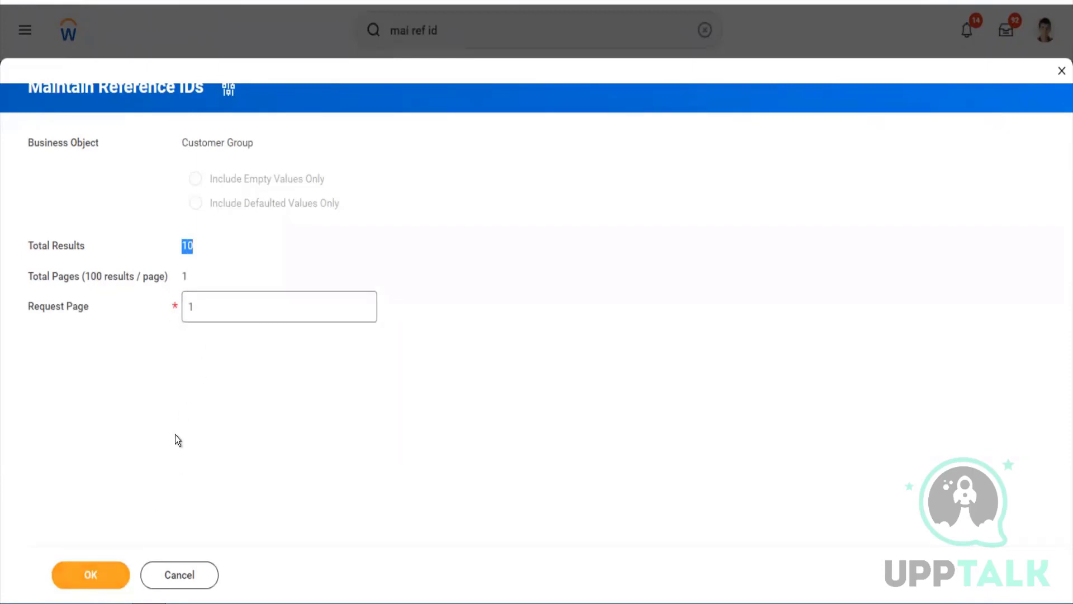
{"action": "left_click", "coordinate": [108, 578]}
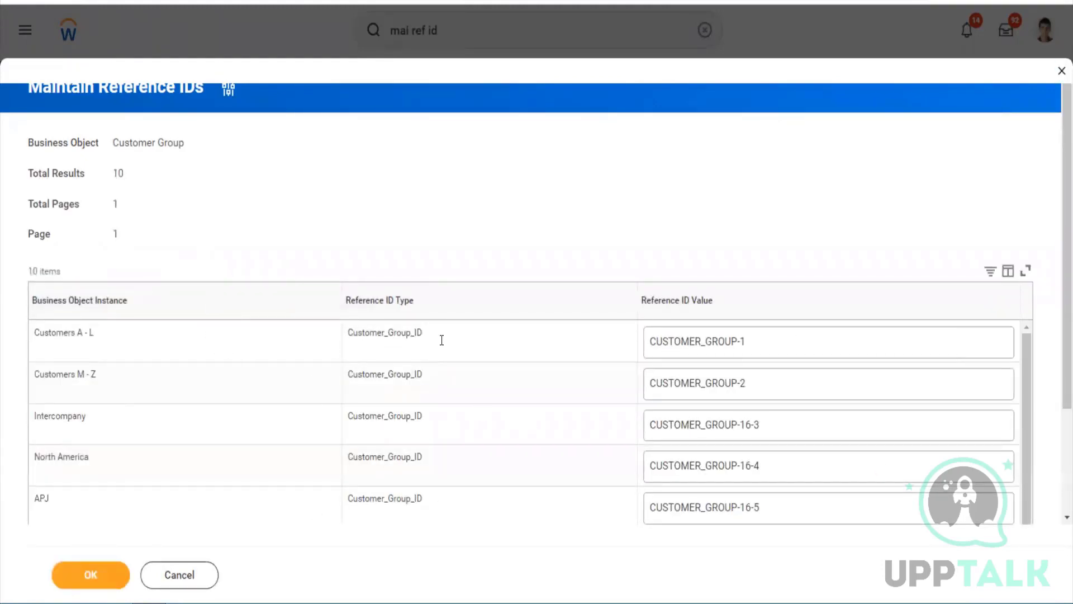
Change the Software Industry reference ID from CUSTOMER_GROUP-6-9 to Software_Industry and save
{"action": "scroll", "coordinate": [505, 247], "scroll_direction": "down", "scroll_amount": 3}
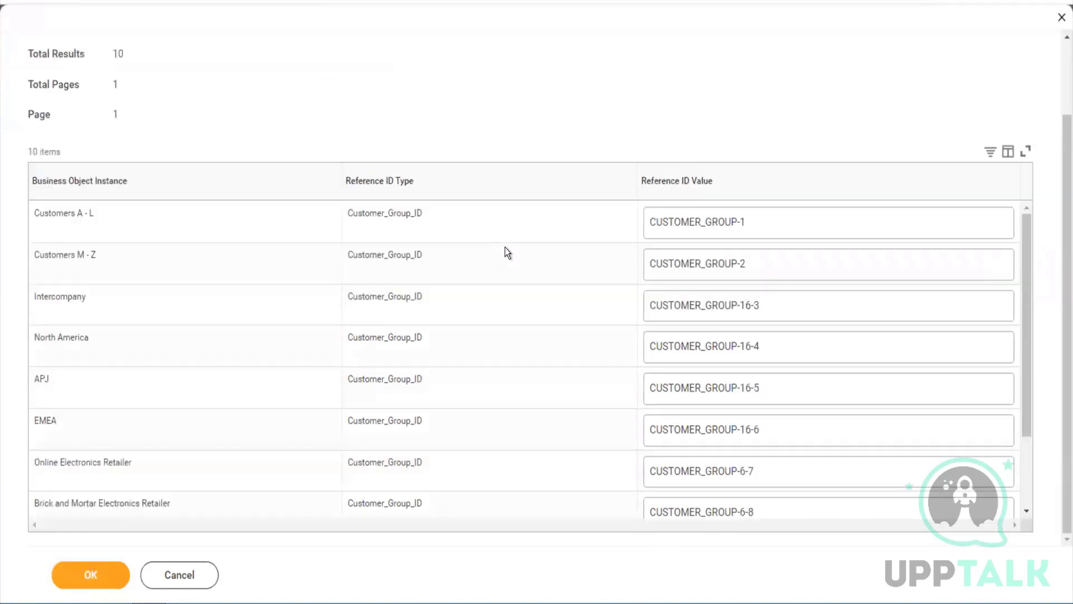
{"action": "scroll", "coordinate": [521, 337], "scroll_direction": "down", "scroll_amount": 2}
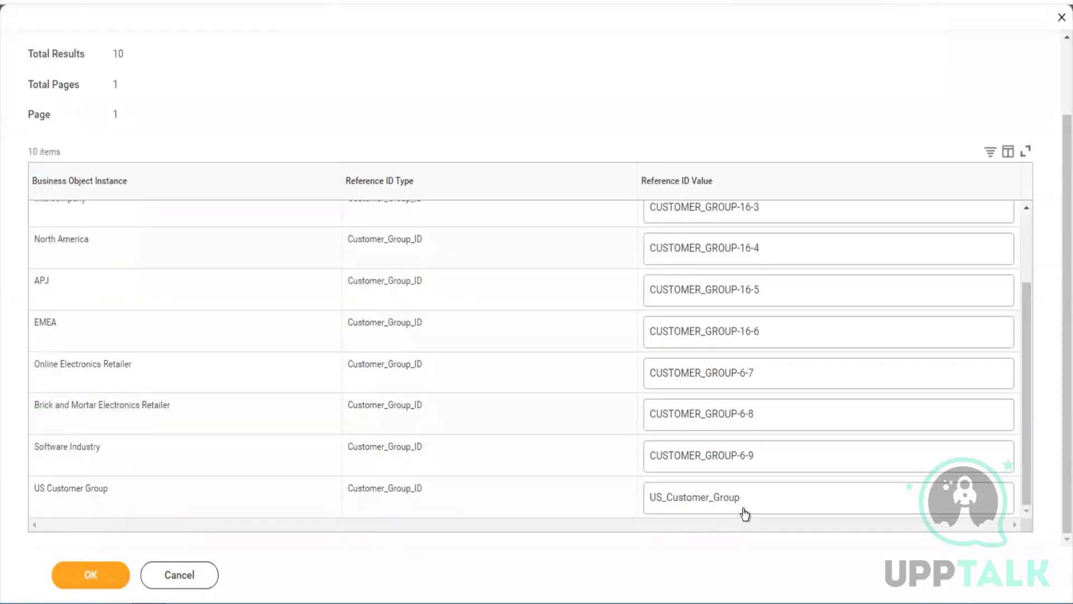
{"action": "left_click", "coordinate": [770, 455]}
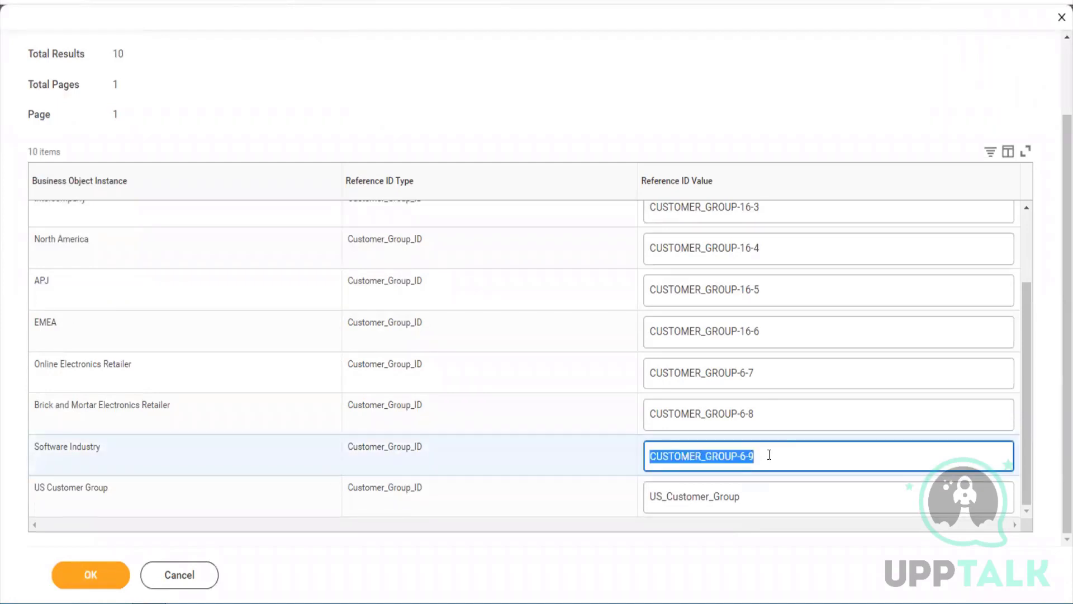
{"action": "type", "text": "Softea"}
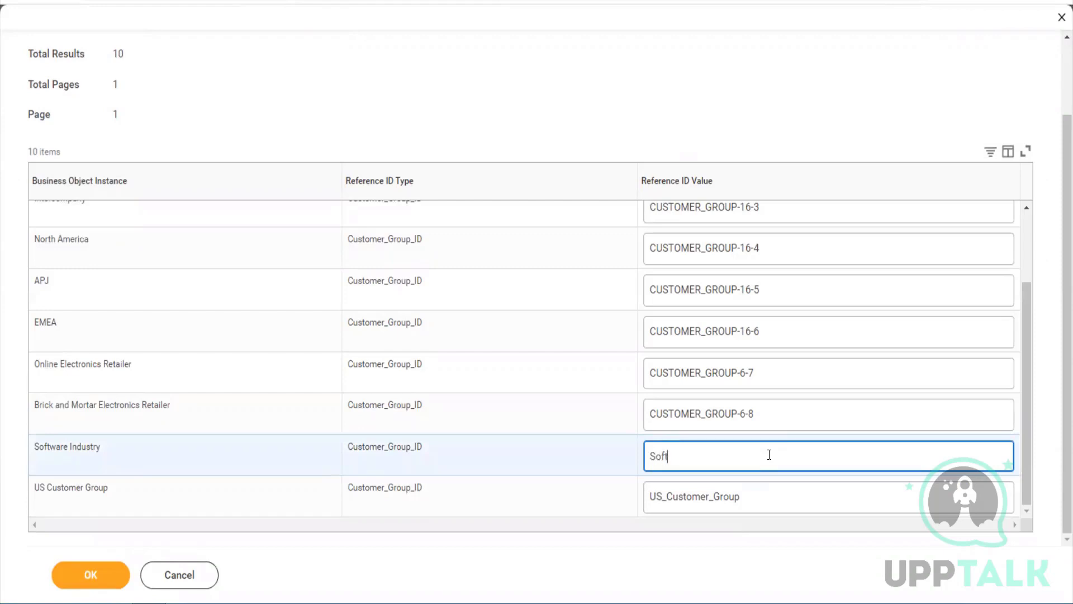
{"action": "key", "text": "BackSpace"}
{"action": "key", "text": "BackSpace"}
{"action": "type", "text": "ware"}
{"action": "type", "text": "_Inds"}
{"action": "type", "text": "uter"}
{"action": "key", "text": "BackSpace"}
{"action": "key", "text": "BackSpace"}
{"action": "type", "text": "ry"}
{"action": "key", "text": "BackSpace"}
{"action": "key", "text": "BackSpace"}
{"action": "key", "text": "BackSpace"}
{"action": "key", "text": "BackSpace"}
{"action": "key", "text": "BackSpace"}
{"action": "type", "text": "ustry"}
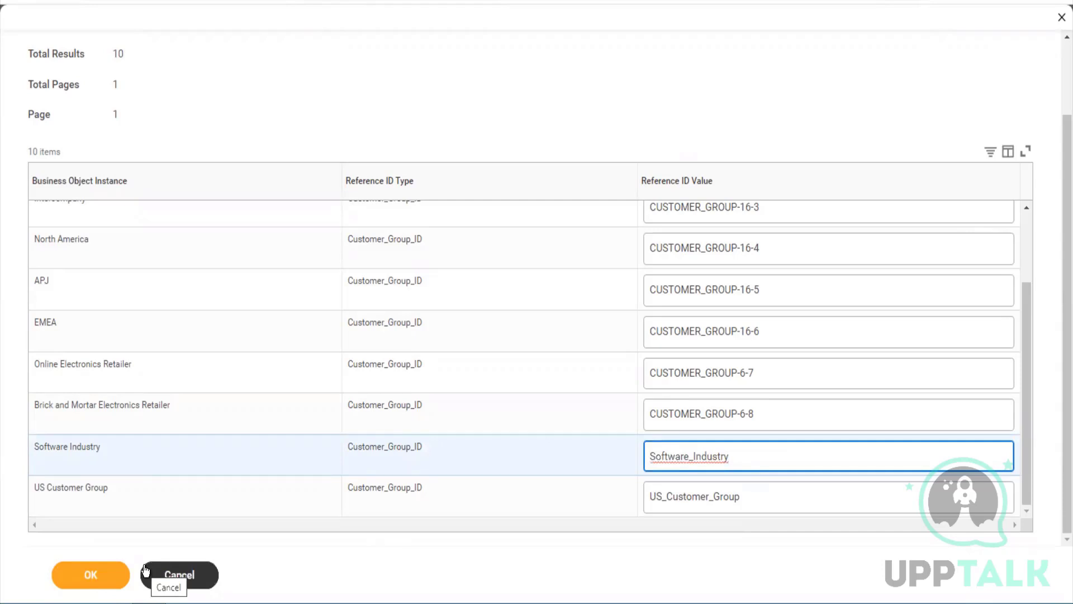
{"action": "left_click", "coordinate": [75, 569]}
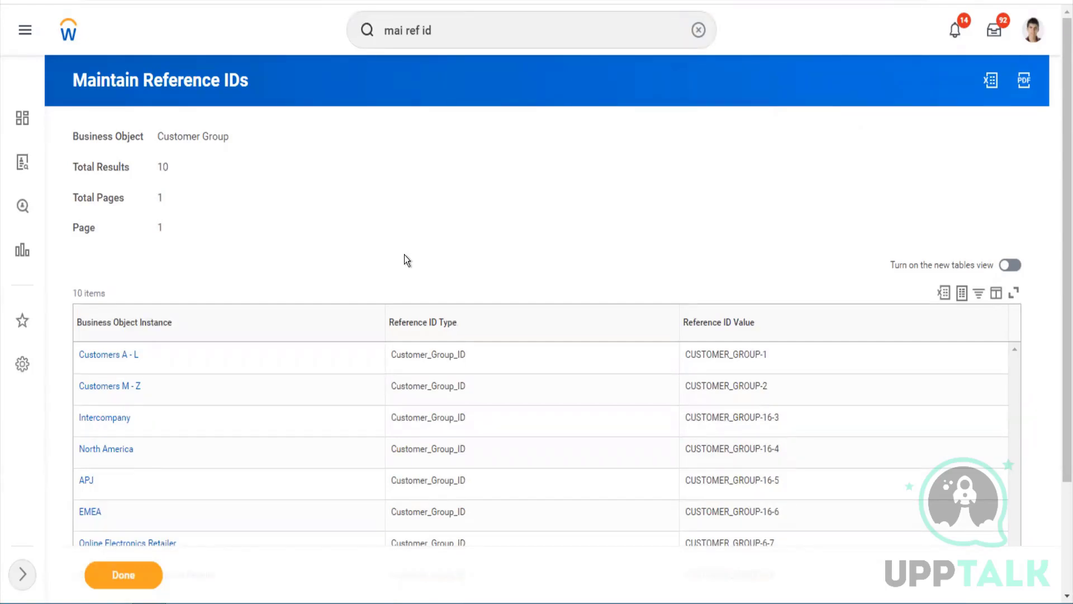
Search 'cr customer' and launch the Create Customer task
{"action": "left_click", "coordinate": [451, 24]}
{"action": "key", "text": "ctrl+a"}
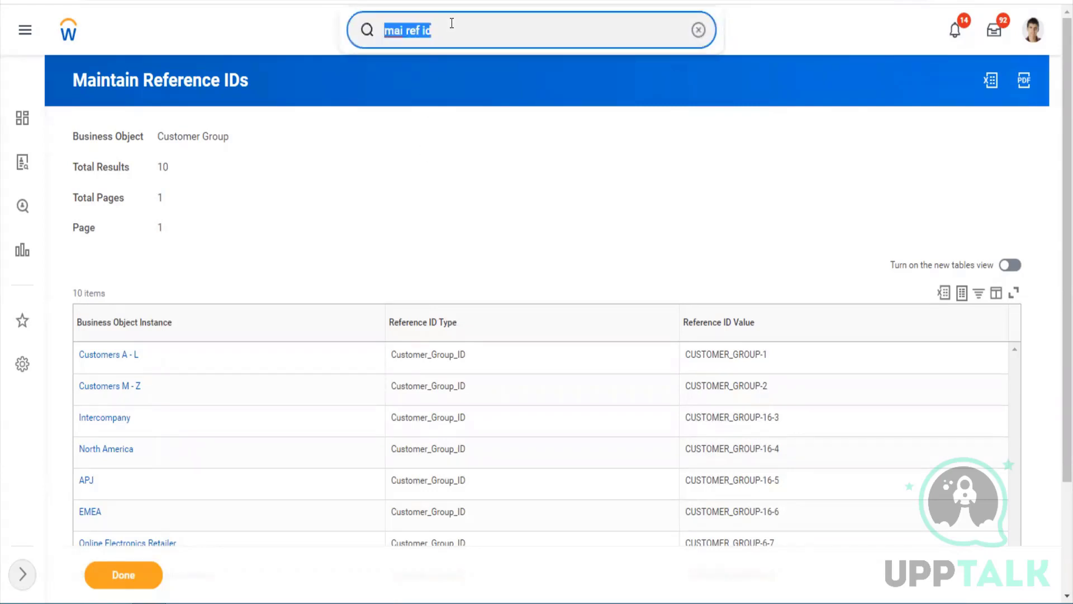
{"action": "type", "text": "c"}
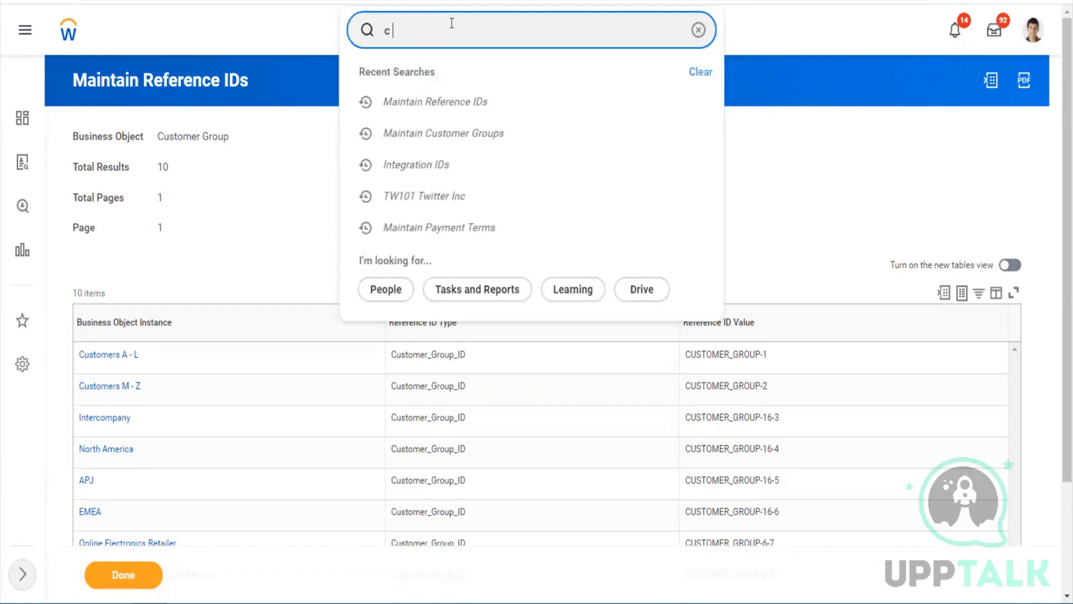
{"action": "type", "text": "r customer"}
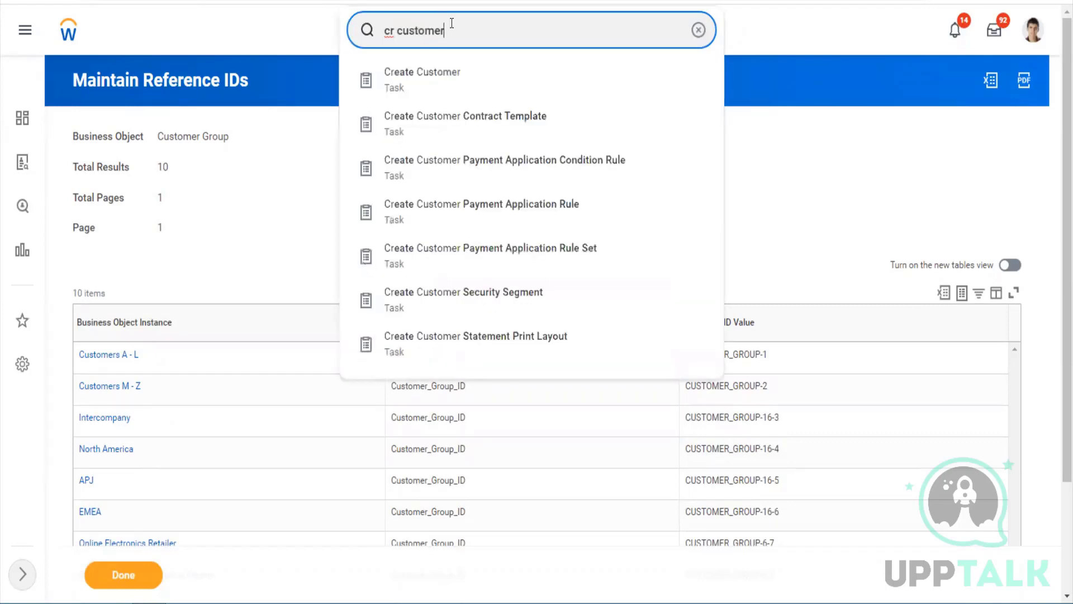
{"action": "key", "text": "Down"}
{"action": "key", "text": "Return"}
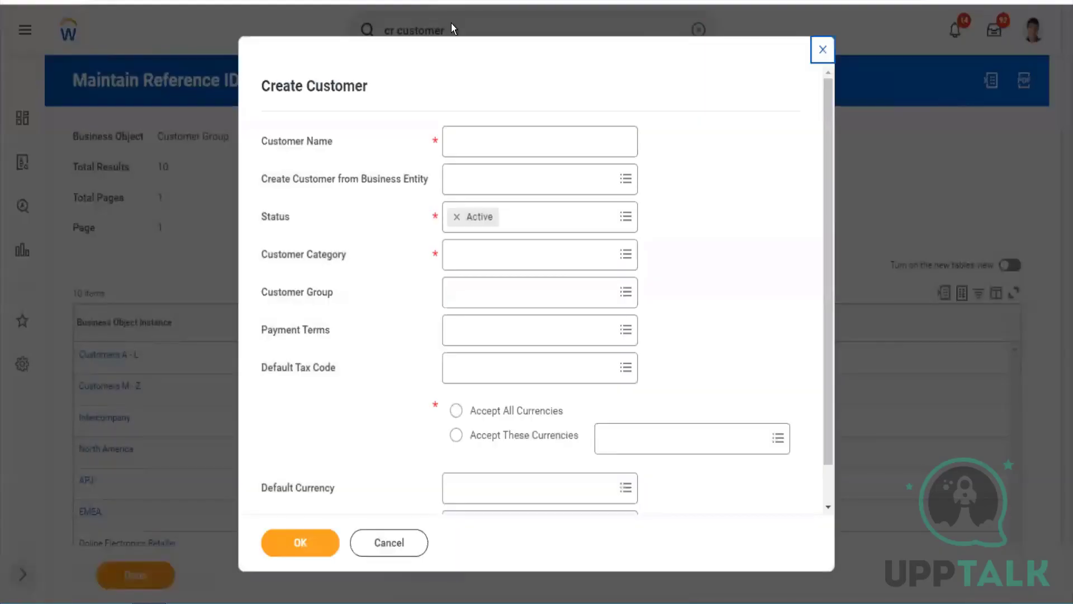
Enter Tesla Cars as the customer name, leaving the business entity unset
{"action": "left_click", "coordinate": [481, 137]}
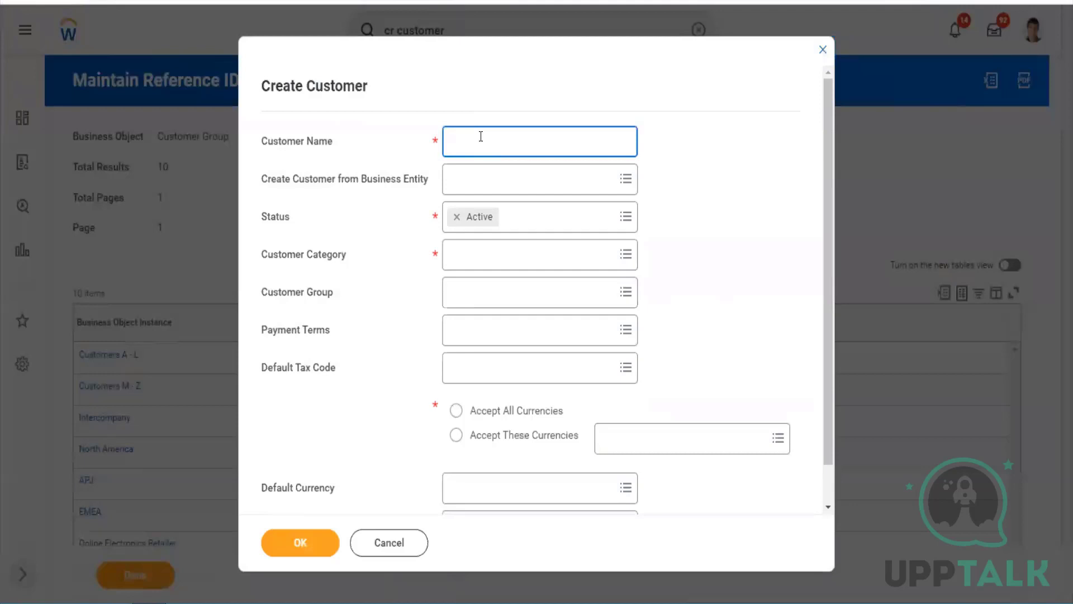
{"action": "type", "text": "Tesla Cars"}
{"action": "key", "text": "Tab"}
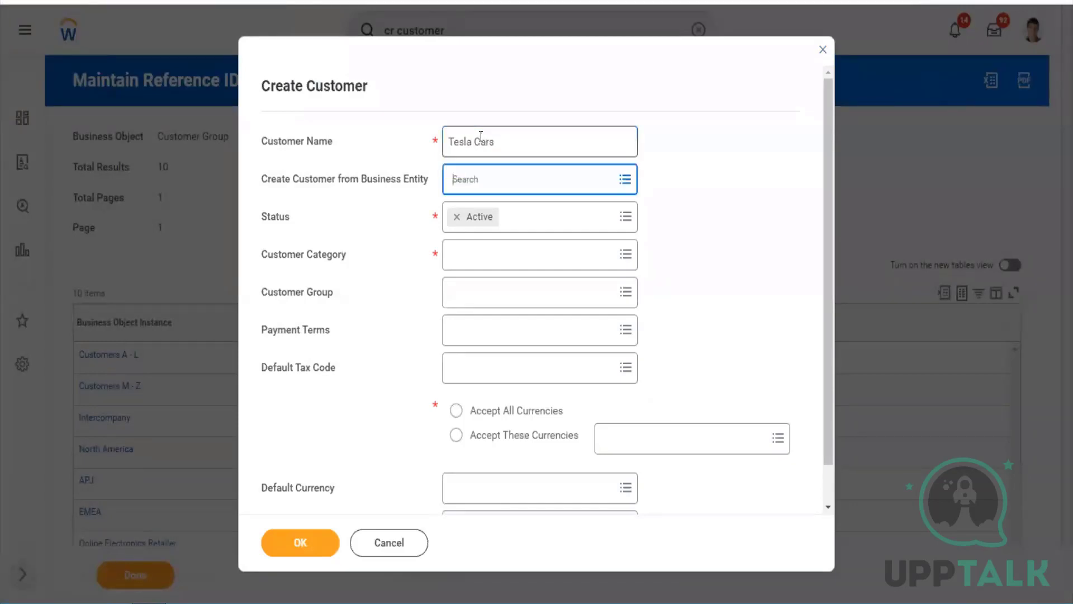
{"action": "key", "text": "Tab"}
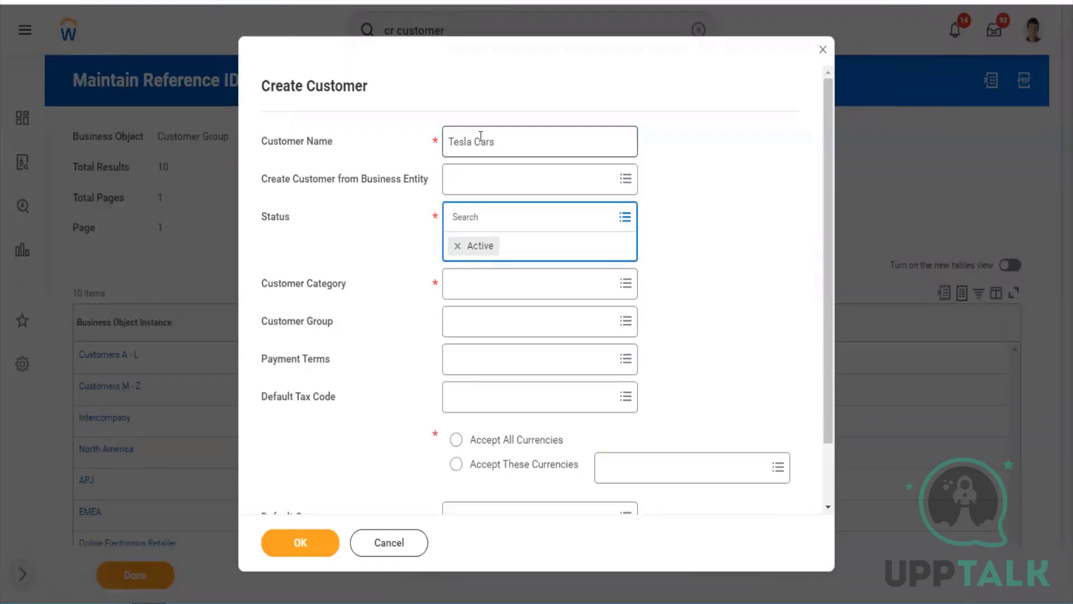
{"action": "left_click", "coordinate": [490, 180]}
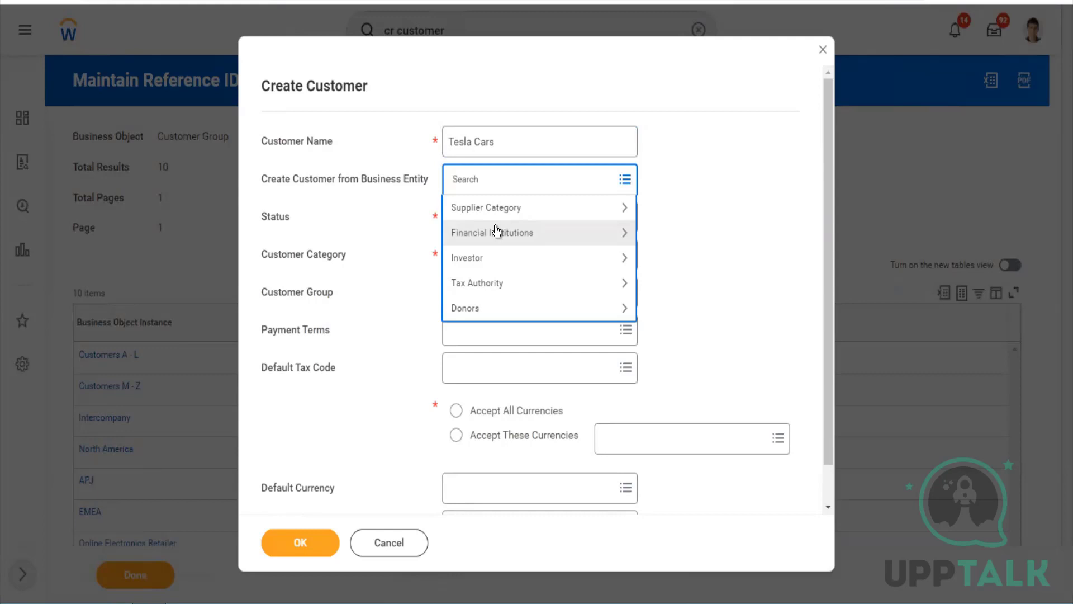
{"action": "left_click", "coordinate": [649, 293]}
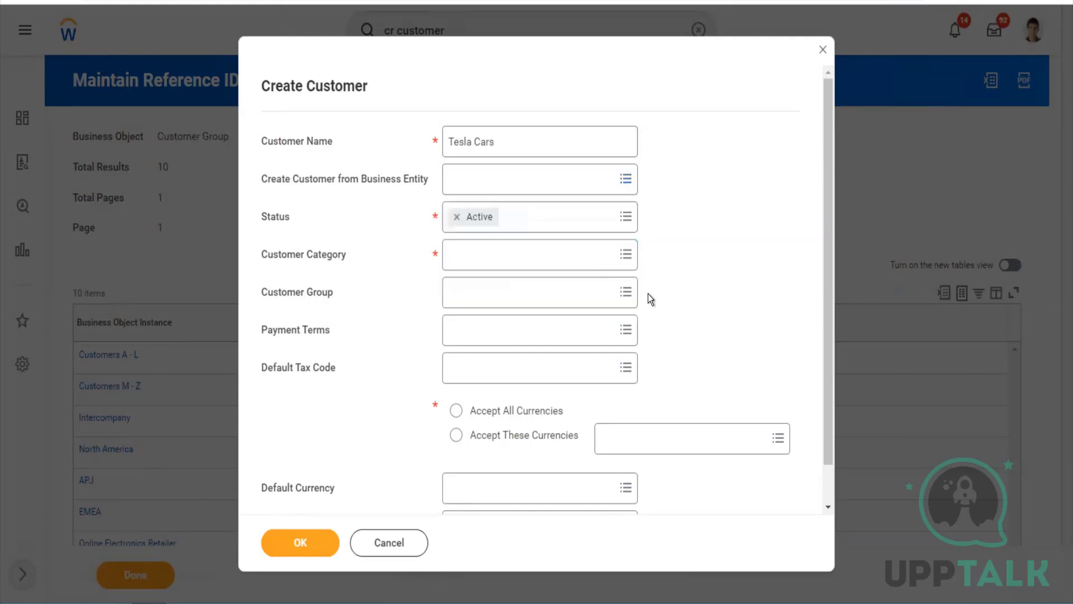
Keep Status as Active and set Customer Category to US Customer Category
{"action": "left_click", "coordinate": [534, 223]}
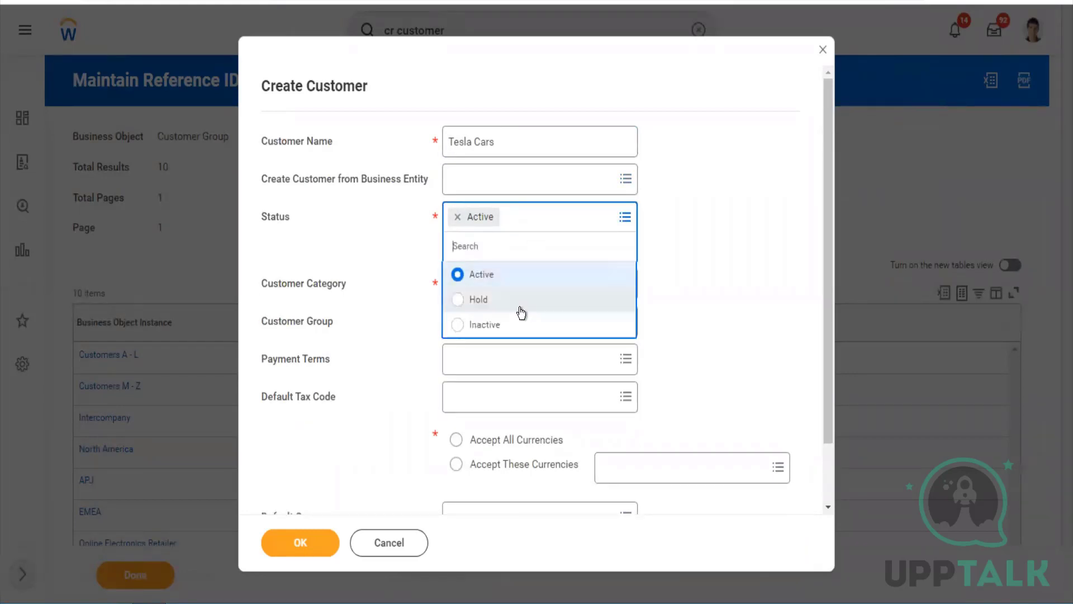
{"action": "left_click", "coordinate": [650, 310]}
{"action": "left_click", "coordinate": [499, 267]}
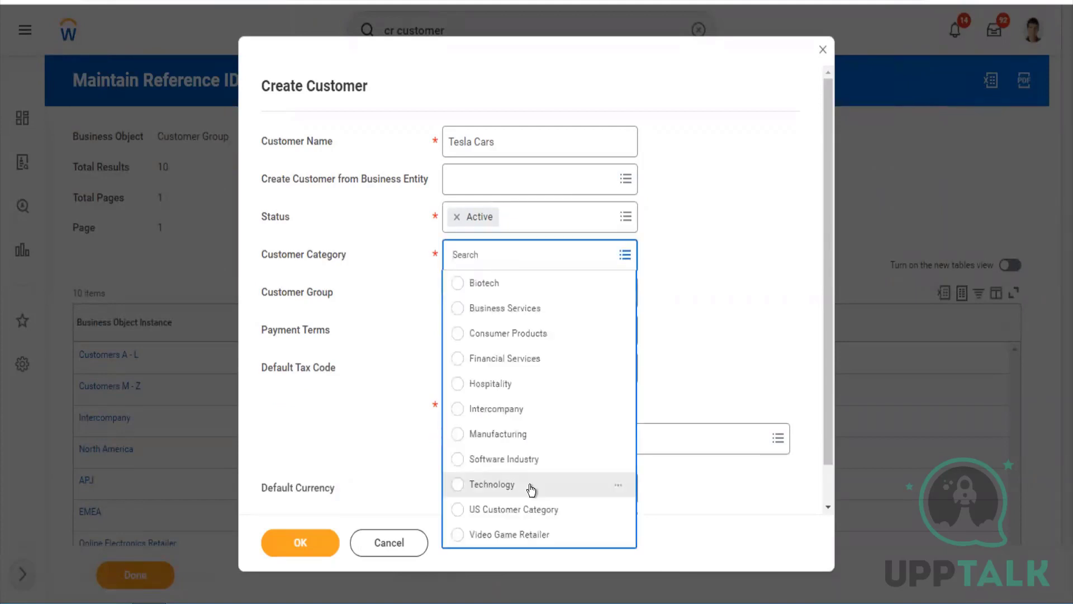
{"action": "left_click", "coordinate": [528, 509]}
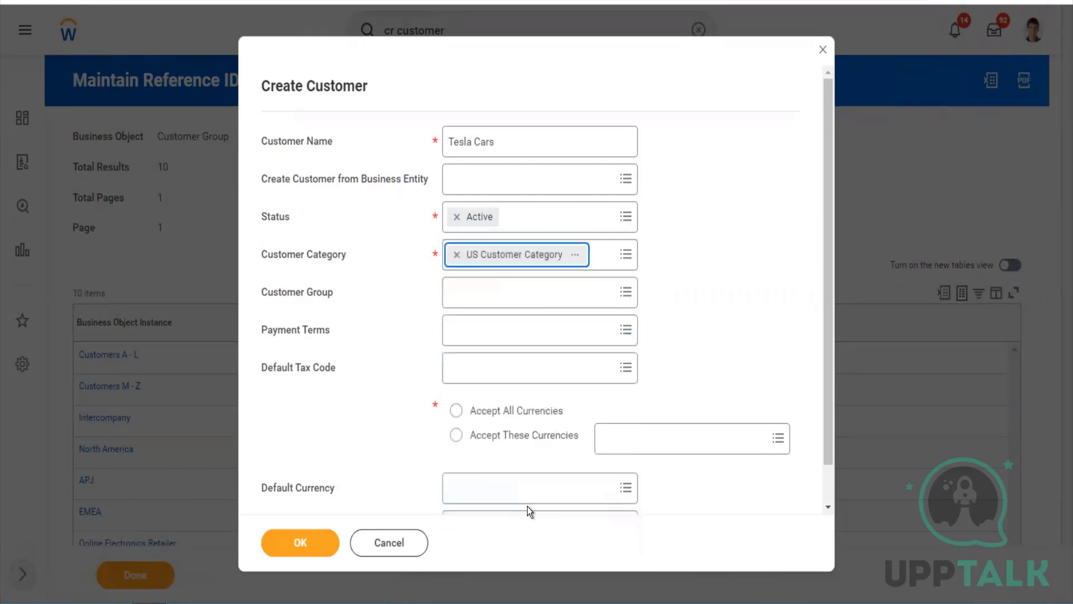
Add US Customer Group, Software Industry and Online Electronics Retailer as the customer's groups
{"action": "left_click", "coordinate": [474, 293]}
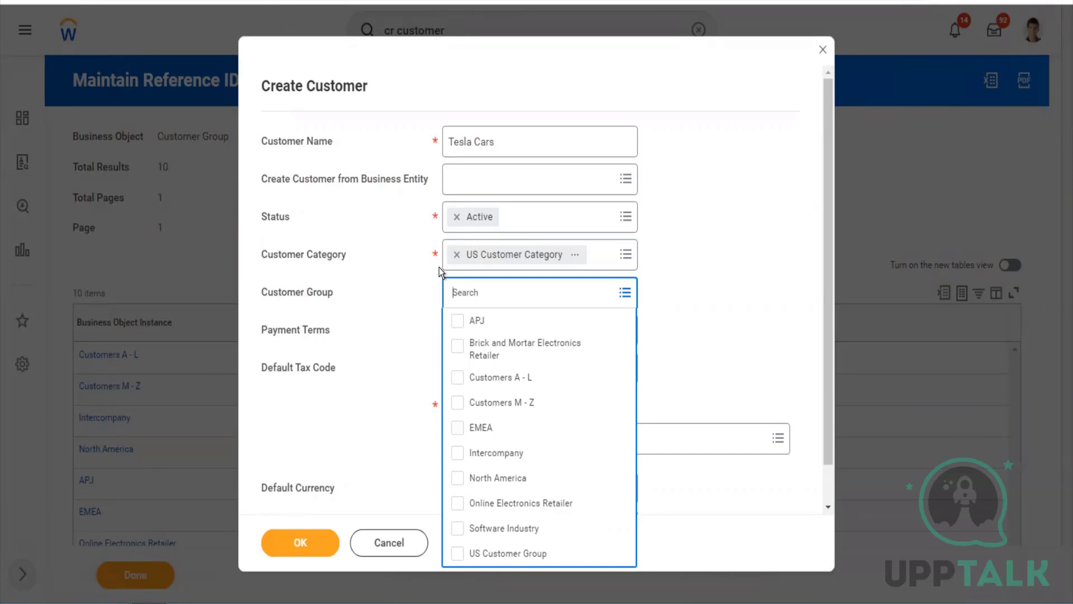
{"action": "left_click", "coordinate": [456, 551]}
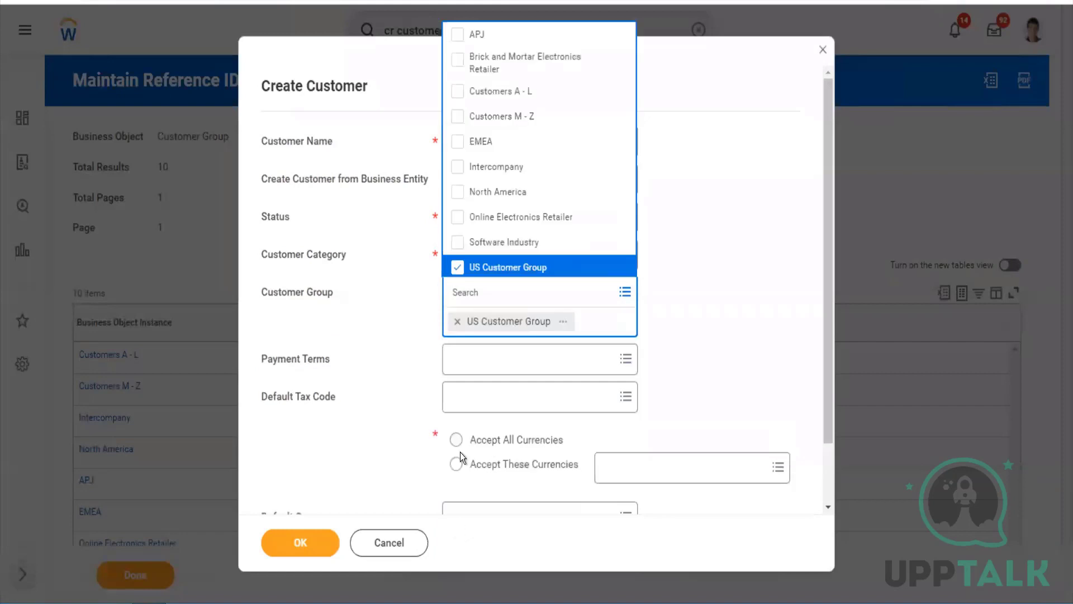
{"action": "left_click", "coordinate": [458, 246]}
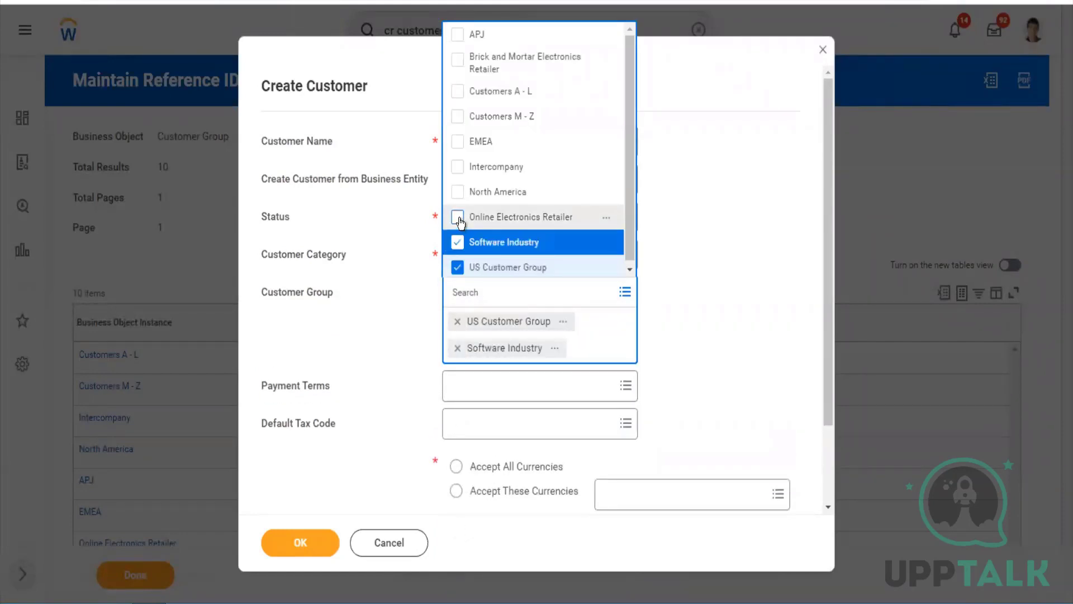
{"action": "left_click", "coordinate": [457, 218]}
{"action": "left_click", "coordinate": [660, 285]}
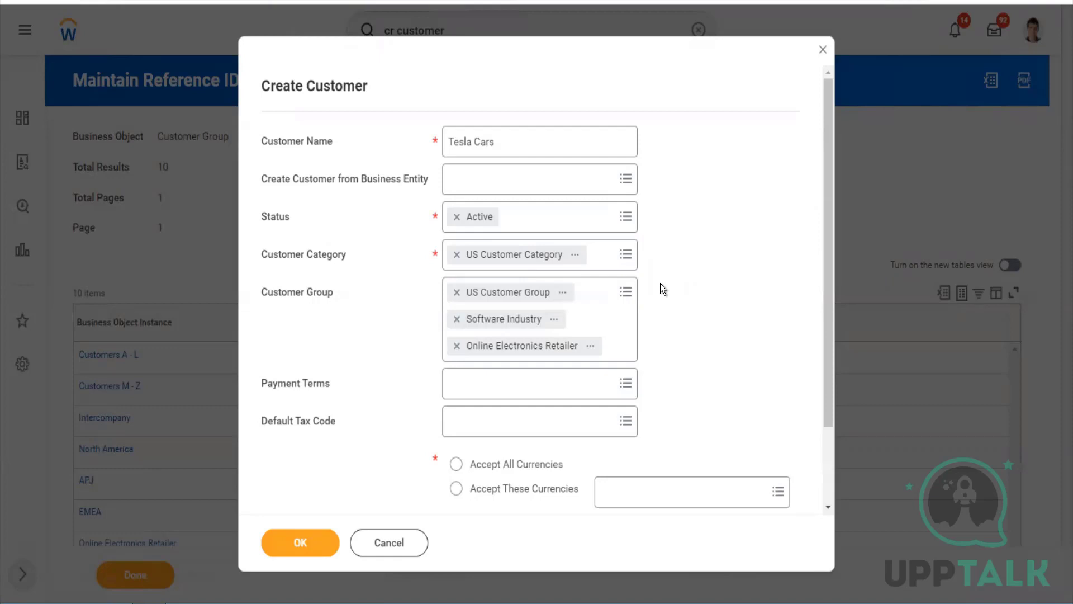
{"action": "left_click", "coordinate": [565, 389]}
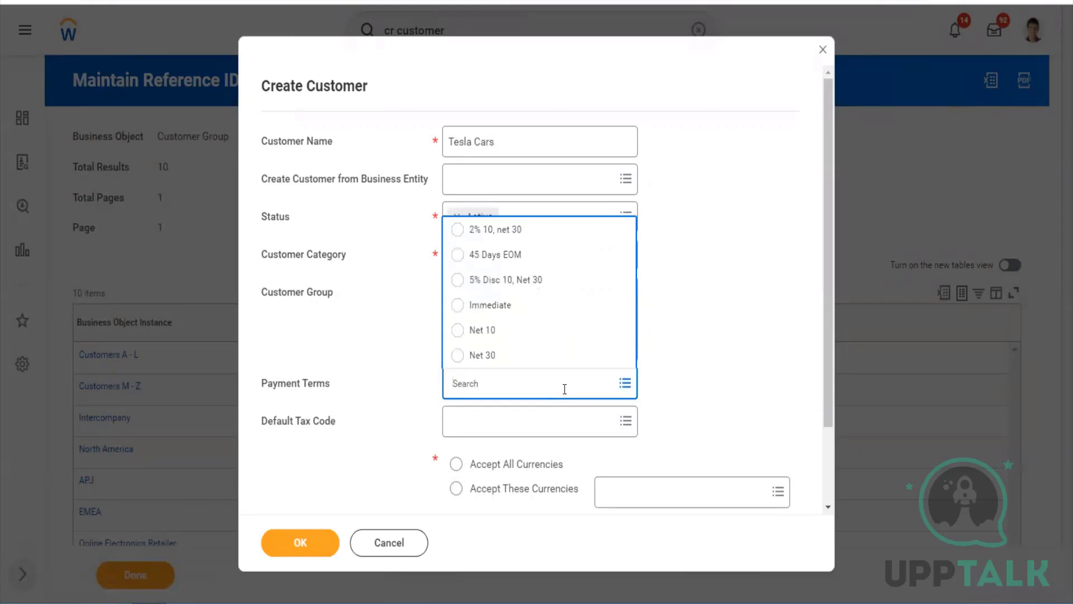
Set payment terms to 5% Disc 10, Net 30, leaving the default tax code empty
{"action": "left_click", "coordinate": [526, 285]}
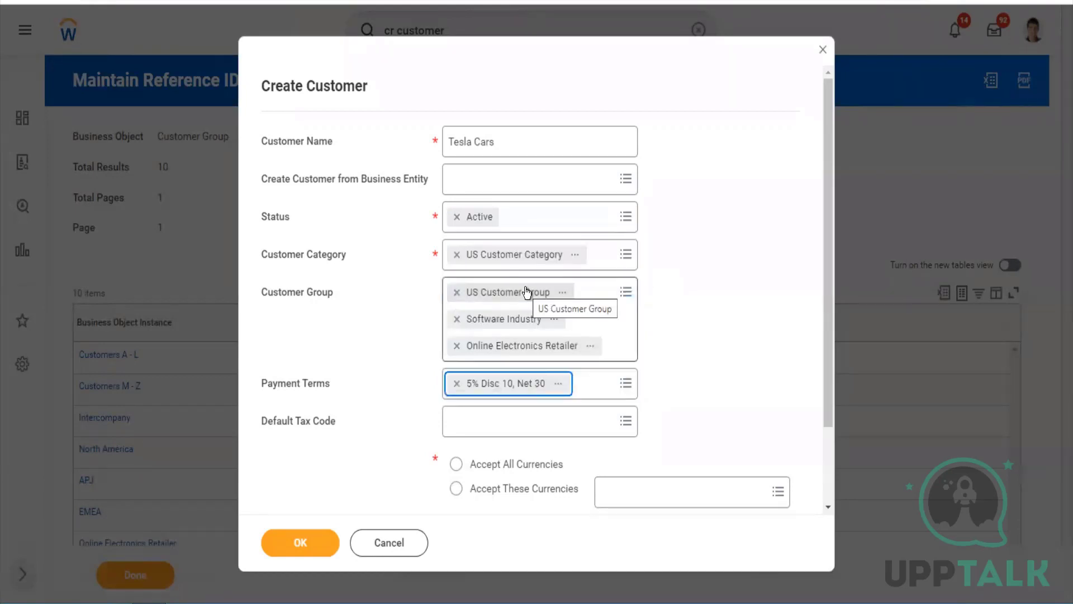
{"action": "left_click", "coordinate": [650, 367]}
{"action": "scroll", "coordinate": [650, 368], "scroll_direction": "down", "scroll_amount": 2}
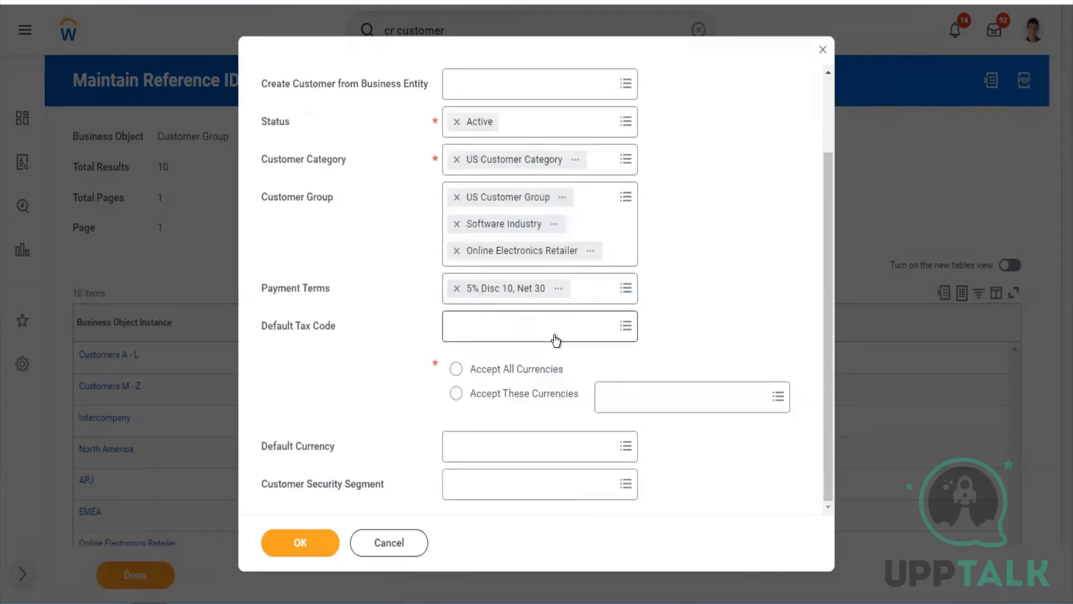
{"action": "left_click", "coordinate": [555, 336]}
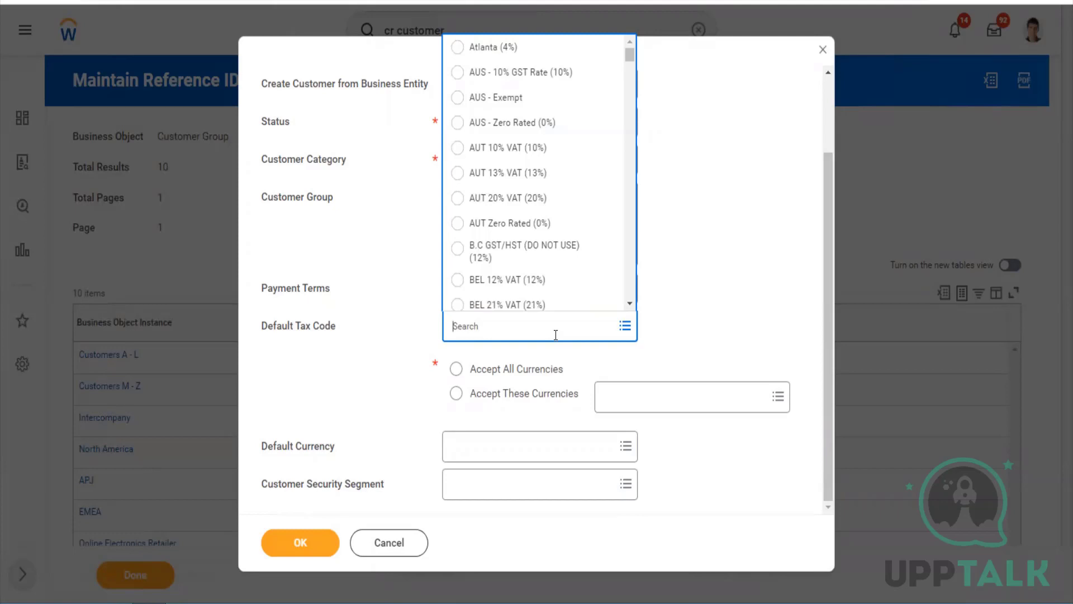
{"action": "left_click", "coordinate": [669, 347]}
Accept all currencies with USD as the default currency, then confirm the details
{"action": "left_click", "coordinate": [461, 372]}
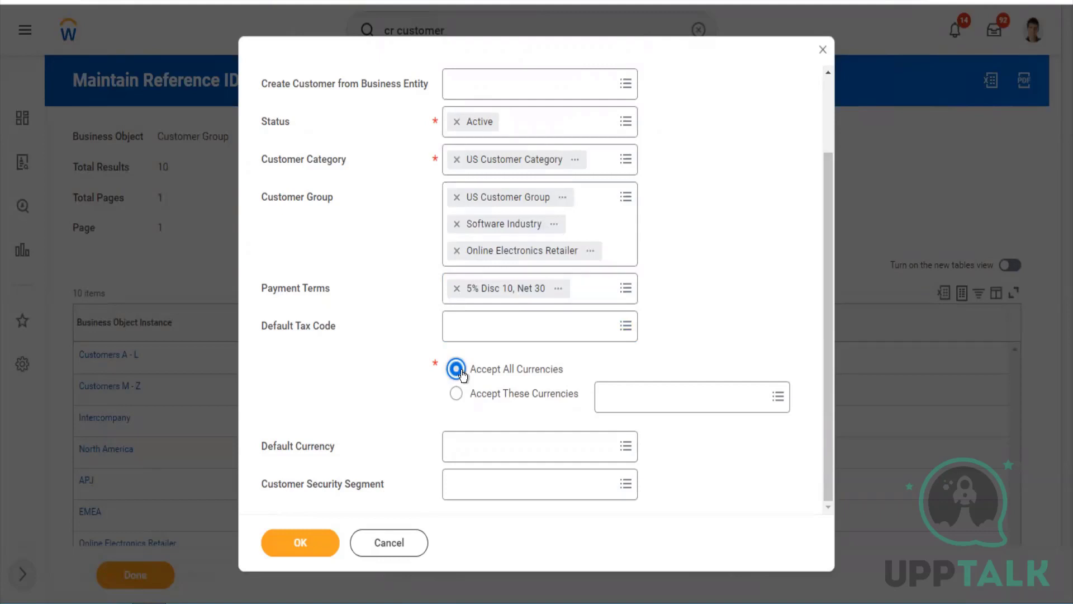
{"action": "left_click", "coordinate": [473, 445]}
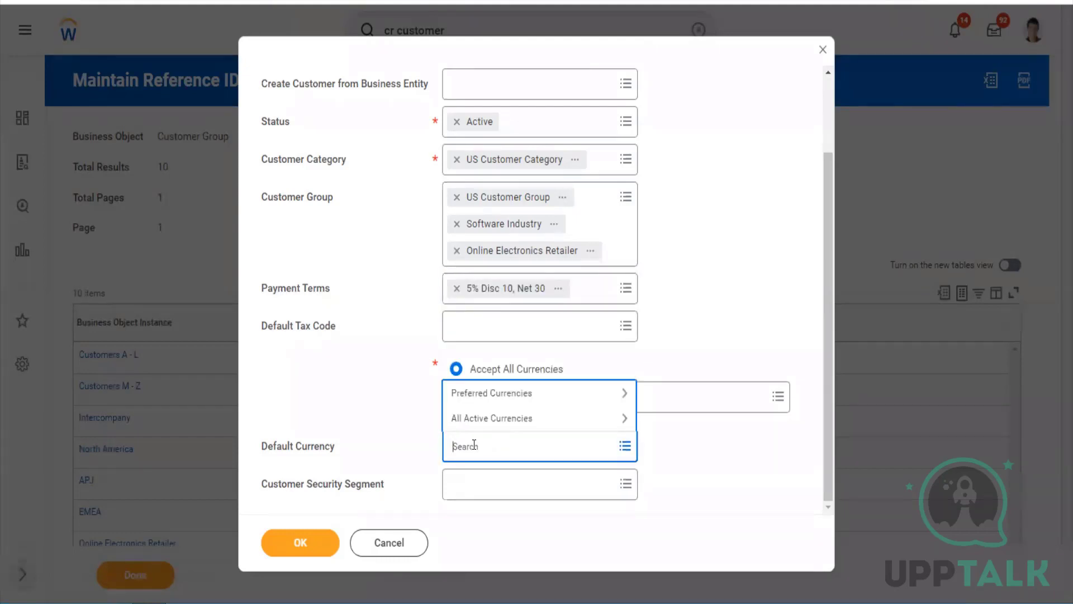
{"action": "type", "text": "usd"}
{"action": "key", "text": "Return"}
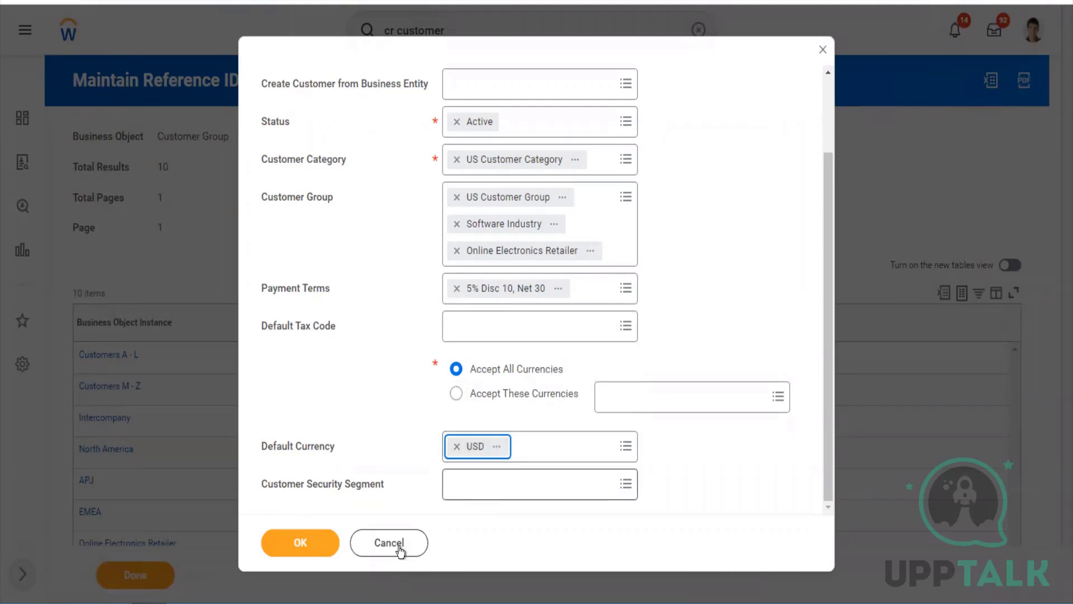
{"action": "left_click", "coordinate": [315, 555]}
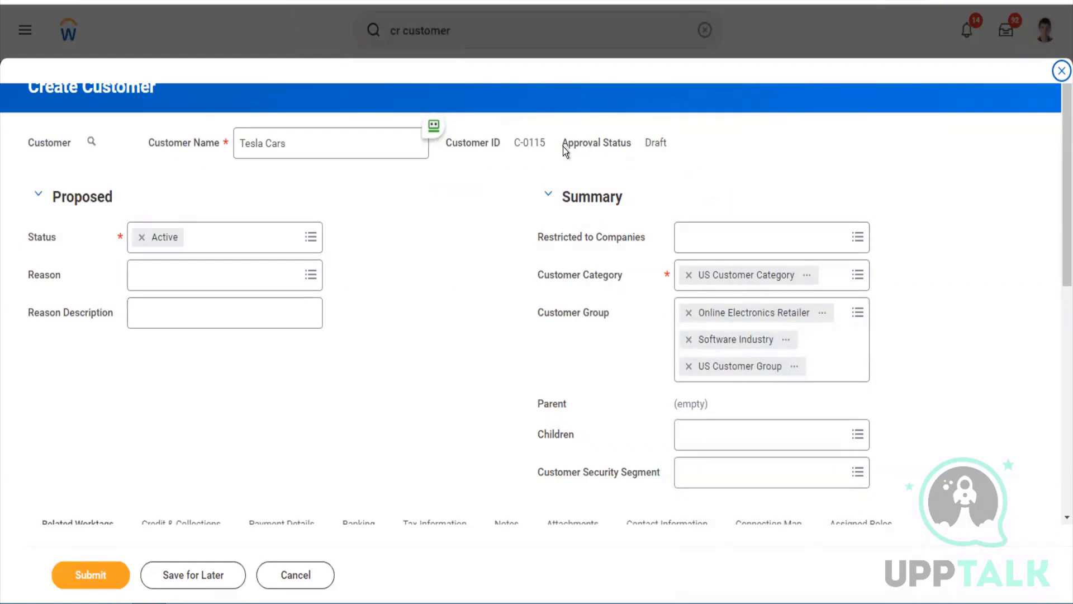
Restrict Tesla Cars to the company TW101 Twitter Inc, found by searching 'twitter'
{"action": "left_click_drag", "start_coordinate": [546, 144], "coordinate": [516, 144]}
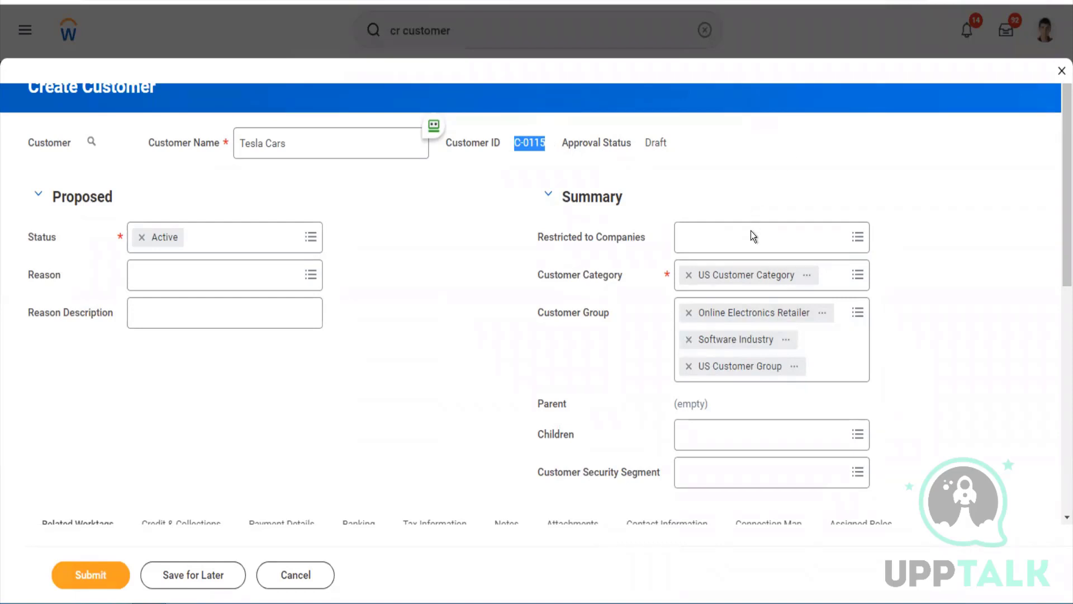
{"action": "left_click", "coordinate": [749, 246]}
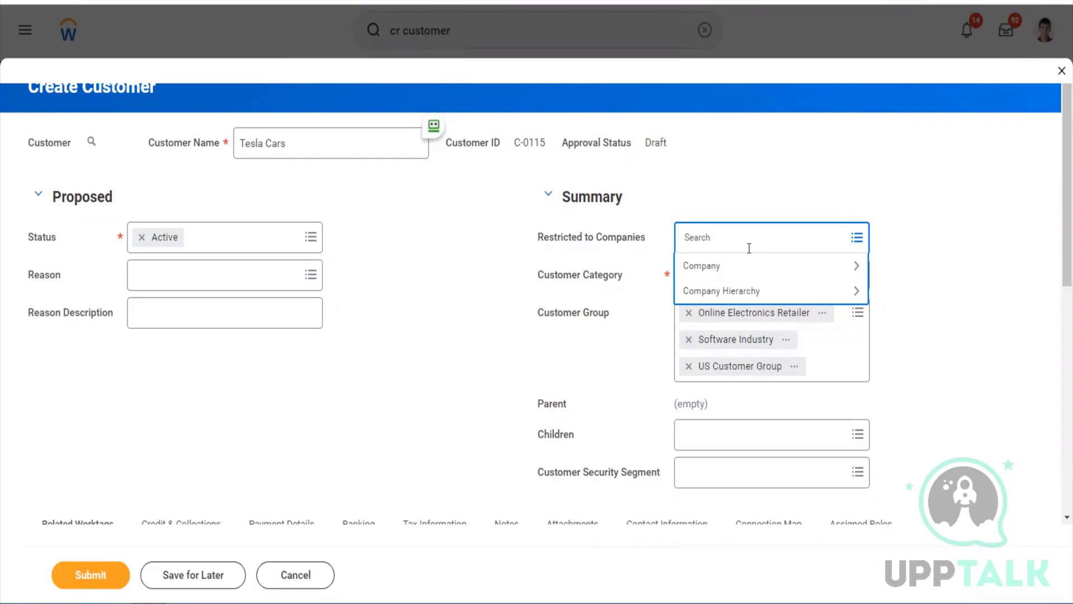
{"action": "type", "text": "twitter"}
{"action": "key", "text": "Return"}
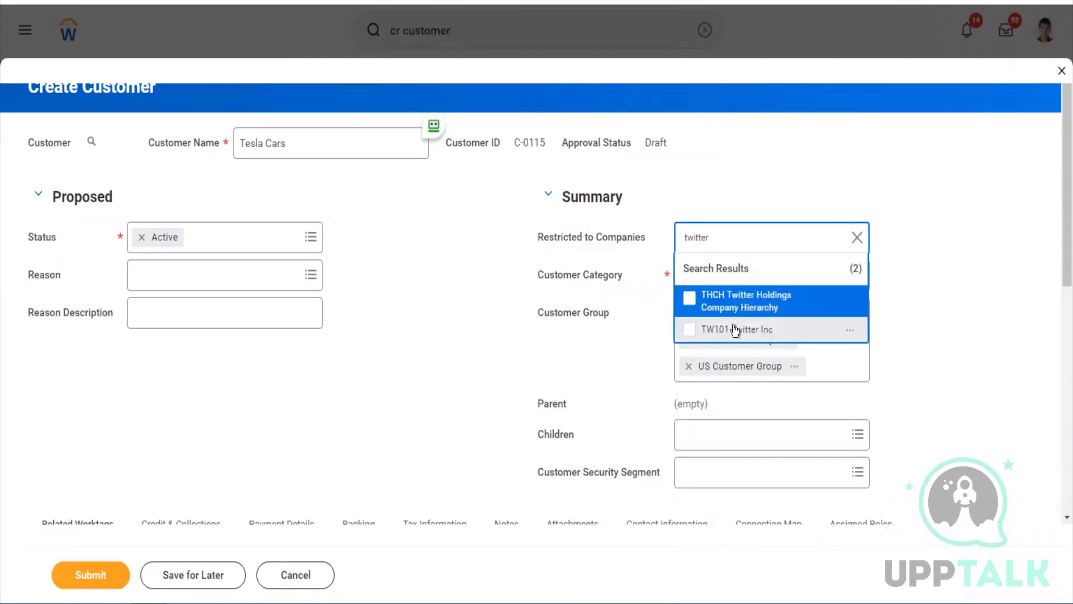
{"action": "left_click", "coordinate": [736, 330]}
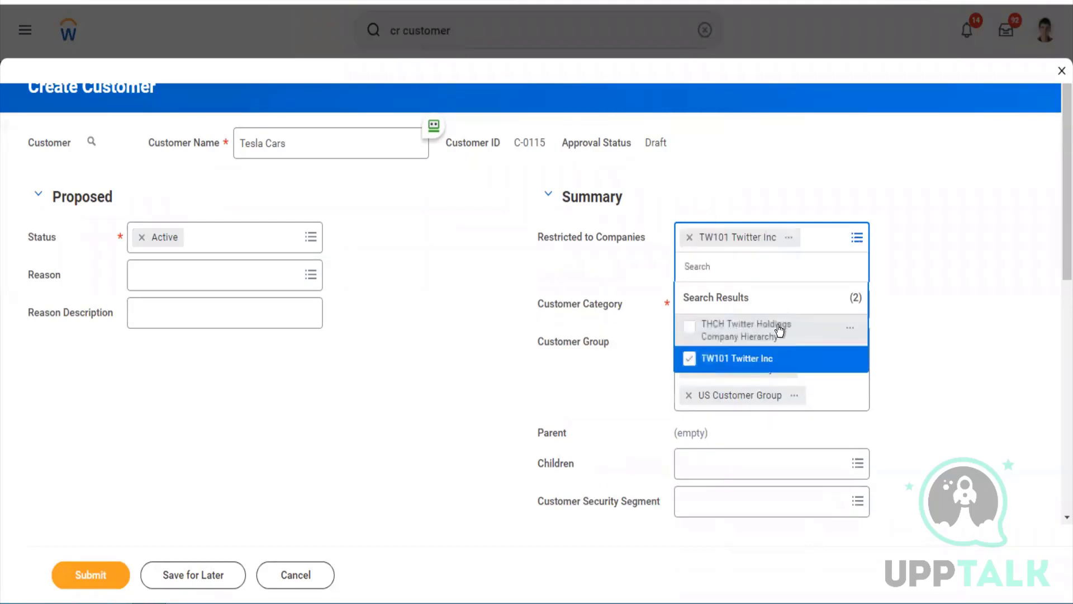
{"action": "left_click", "coordinate": [898, 328]}
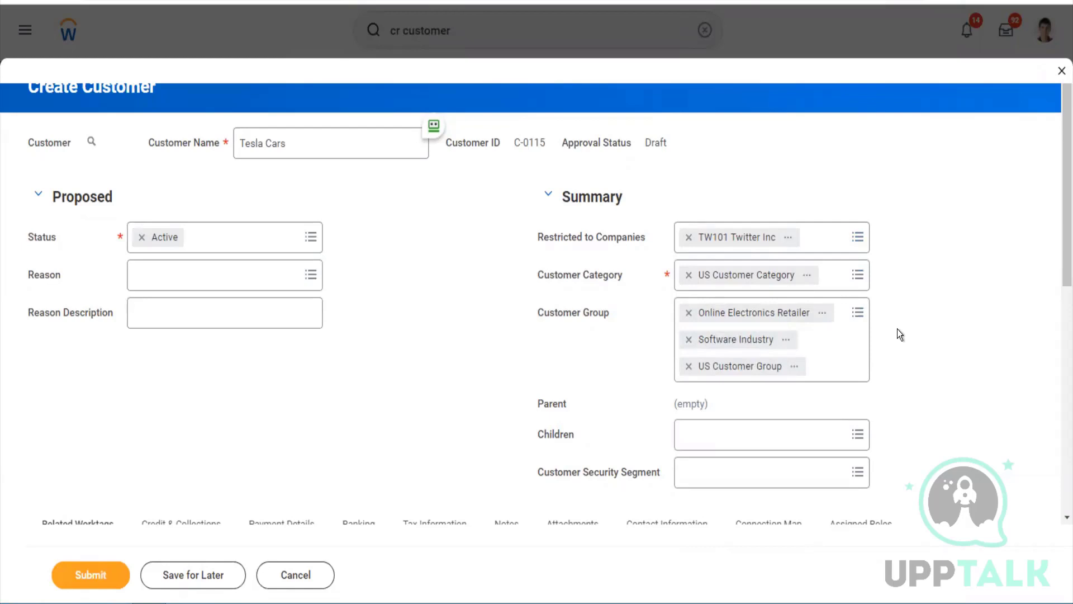
Add Ah Long Credit Ltd, Buzzy Bee Consulting and Beehive Financials from the APJ group as children
{"action": "scroll", "coordinate": [898, 332], "scroll_direction": "down", "scroll_amount": 5}
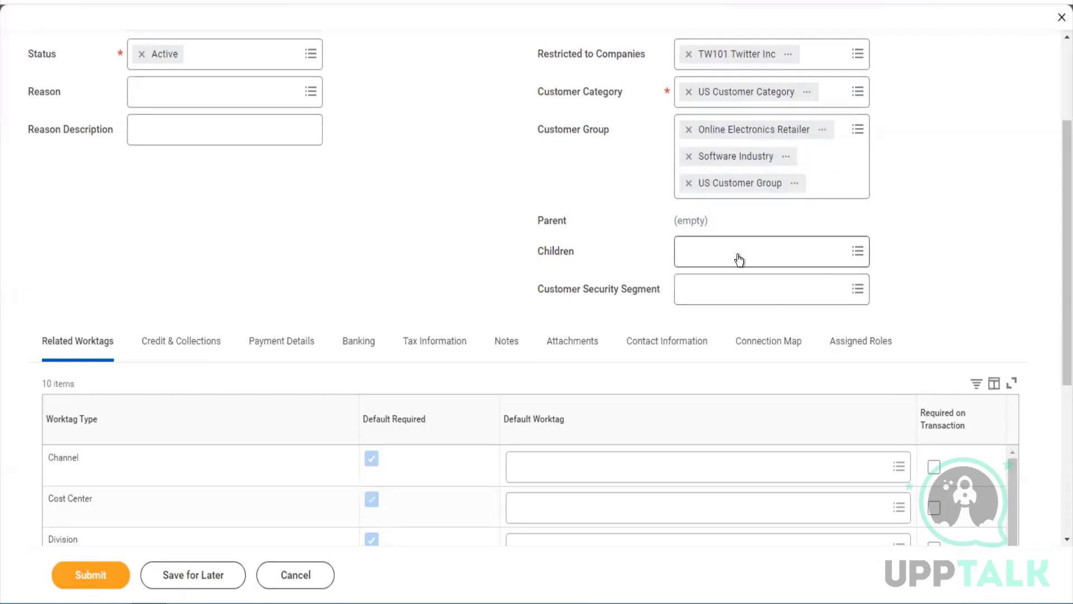
{"action": "left_click", "coordinate": [739, 256]}
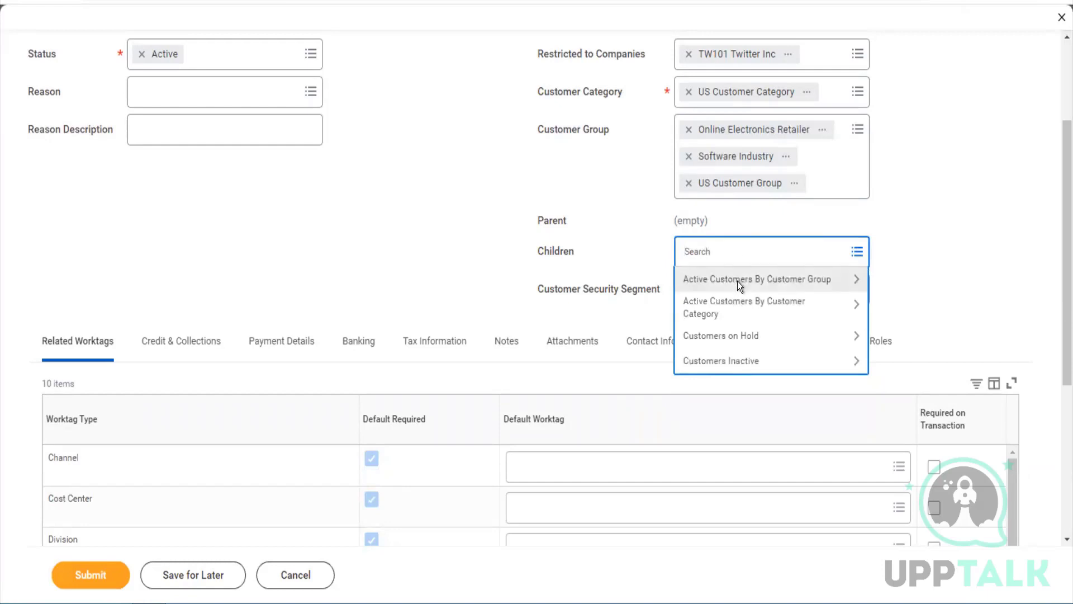
{"action": "left_click", "coordinate": [738, 282]}
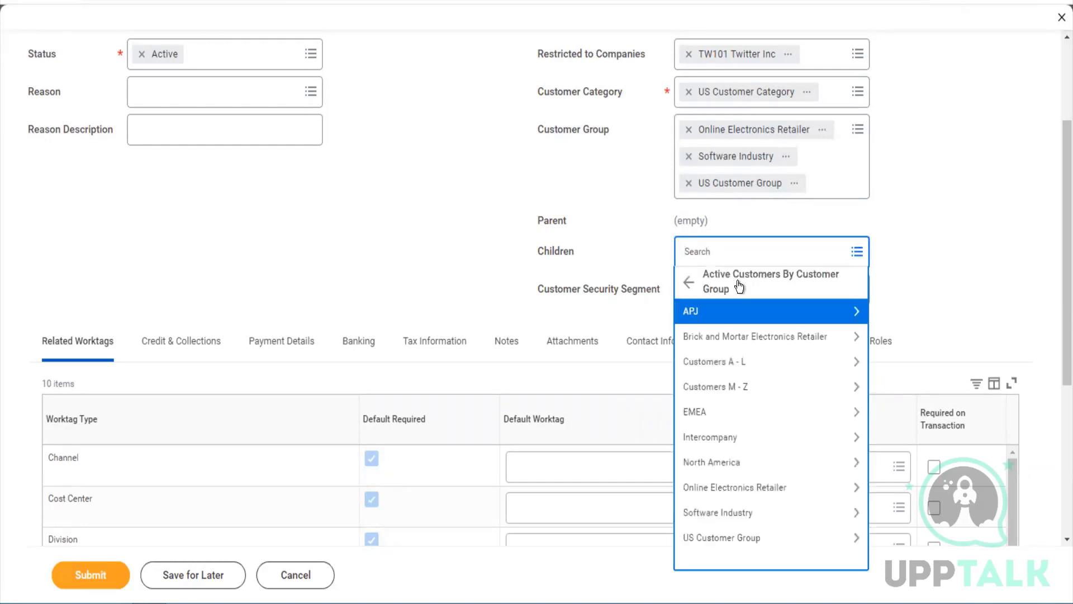
{"action": "left_click", "coordinate": [712, 314]}
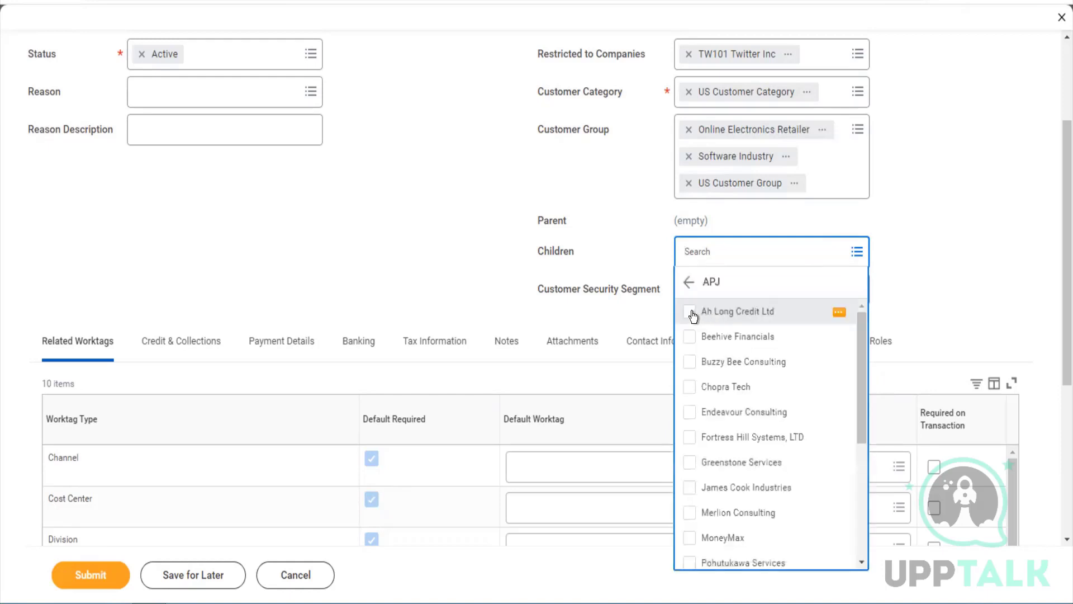
{"action": "left_click", "coordinate": [692, 314]}
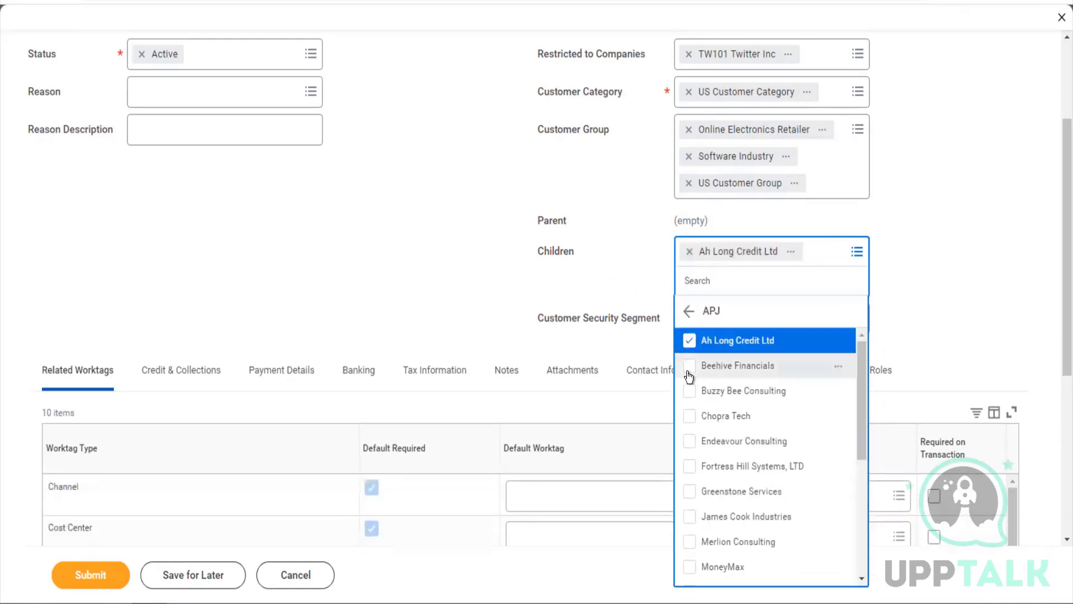
{"action": "left_click", "coordinate": [689, 369]}
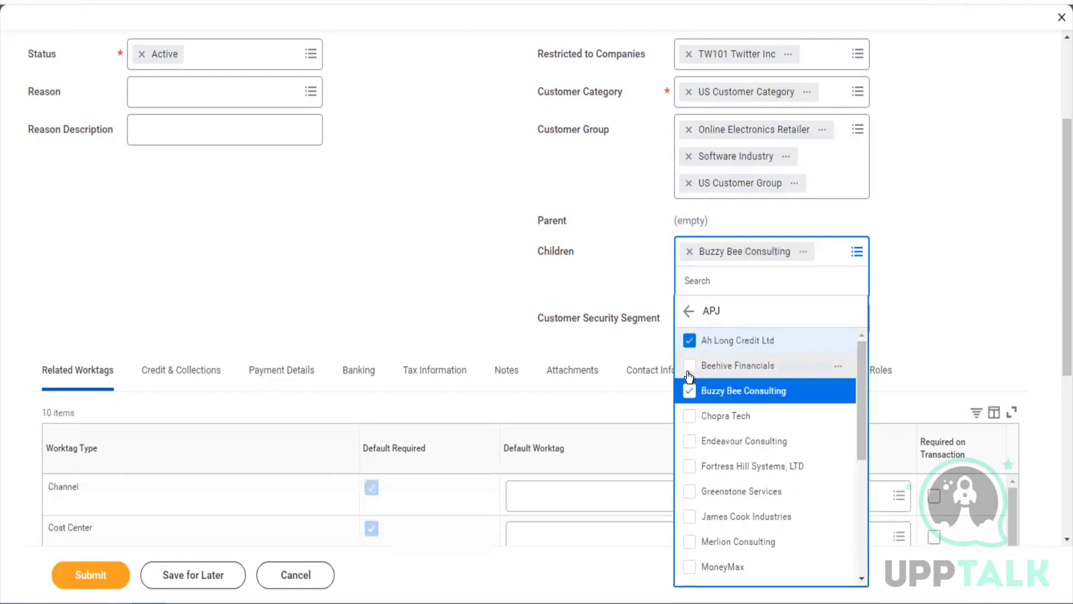
{"action": "left_click", "coordinate": [691, 366]}
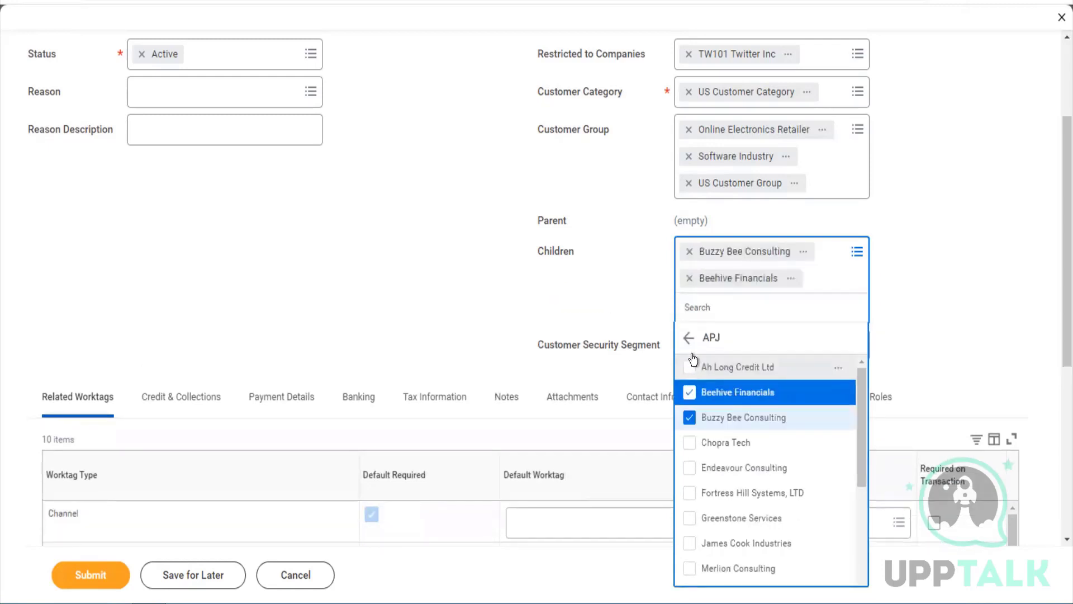
{"action": "left_click", "coordinate": [691, 367]}
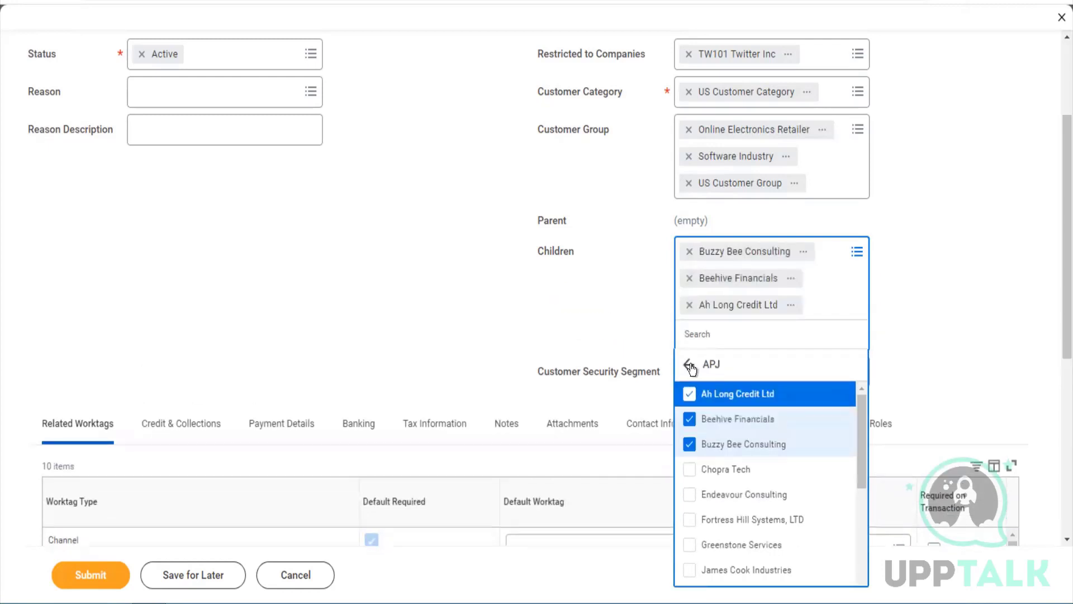
{"action": "left_click", "coordinate": [947, 272]}
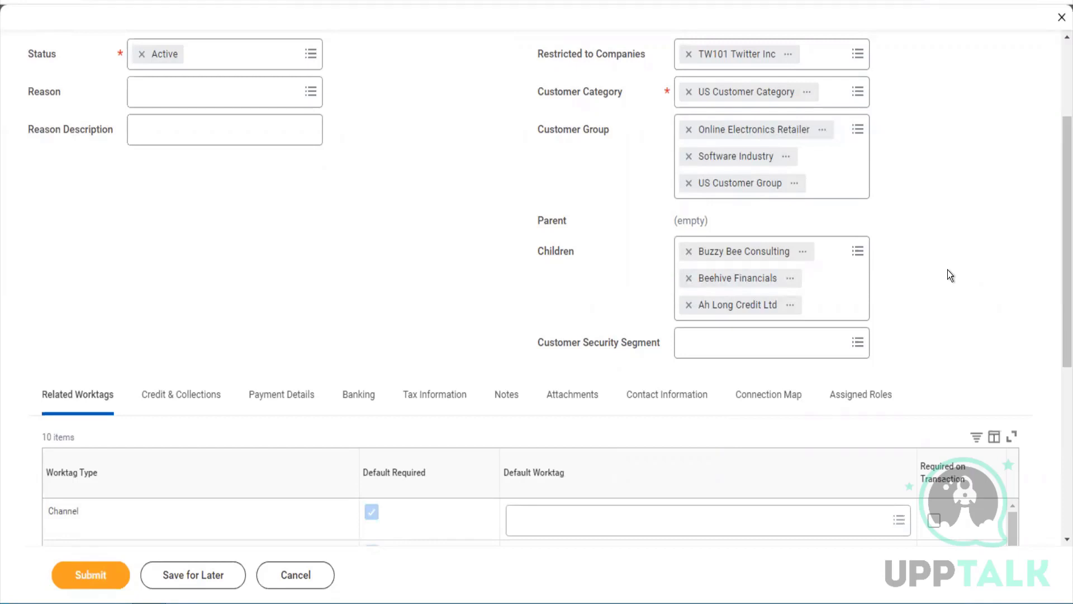
Submit the customer and review the 4 errors for missing Channel, Cost Center, Division and Line of Business worktags
{"action": "scroll", "coordinate": [1059, 324], "scroll_direction": "down", "scroll_amount": 5}
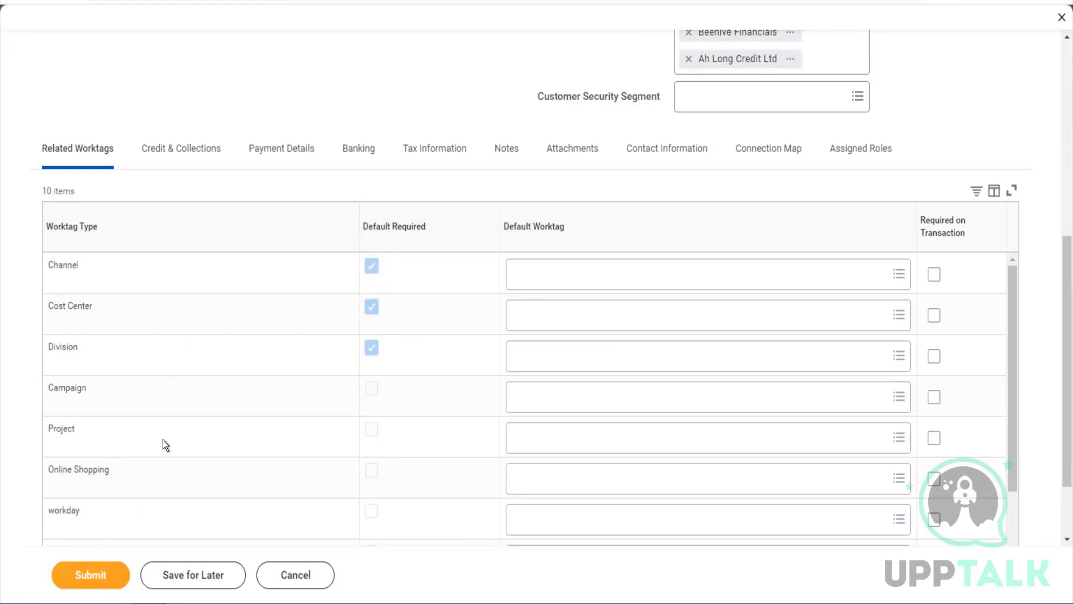
{"action": "left_click", "coordinate": [103, 577]}
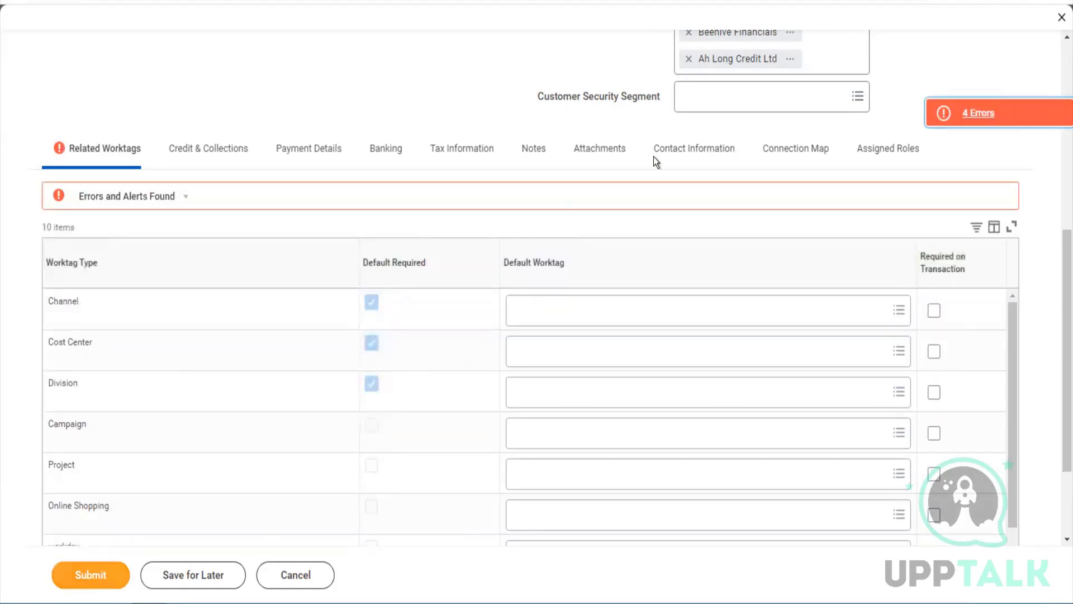
{"action": "left_click", "coordinate": [937, 118]}
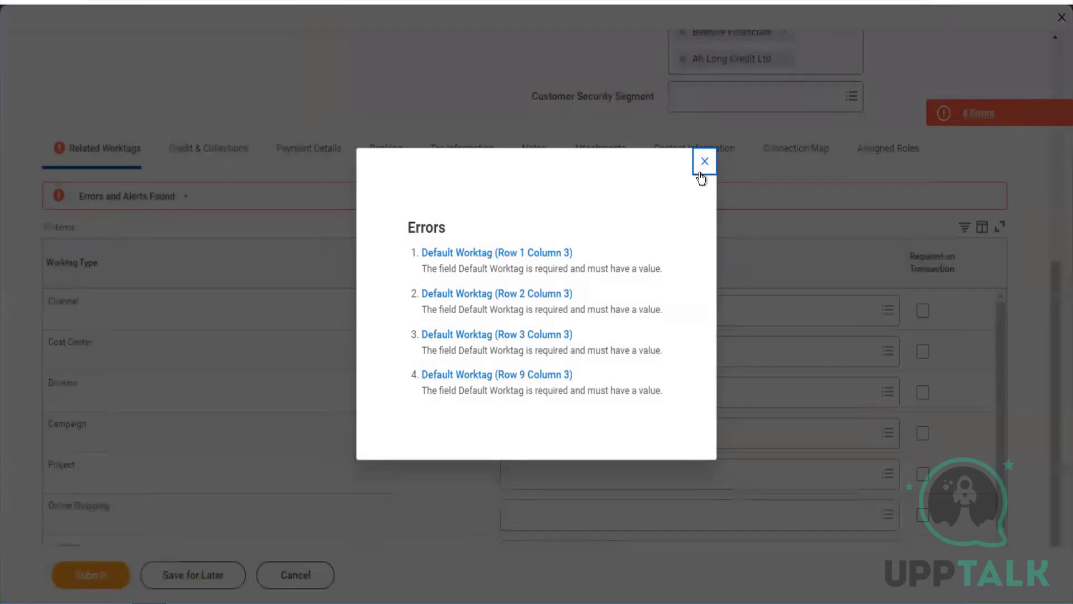
{"action": "left_click", "coordinate": [701, 174]}
{"action": "scroll", "coordinate": [627, 402], "scroll_direction": "down", "scroll_amount": 2}
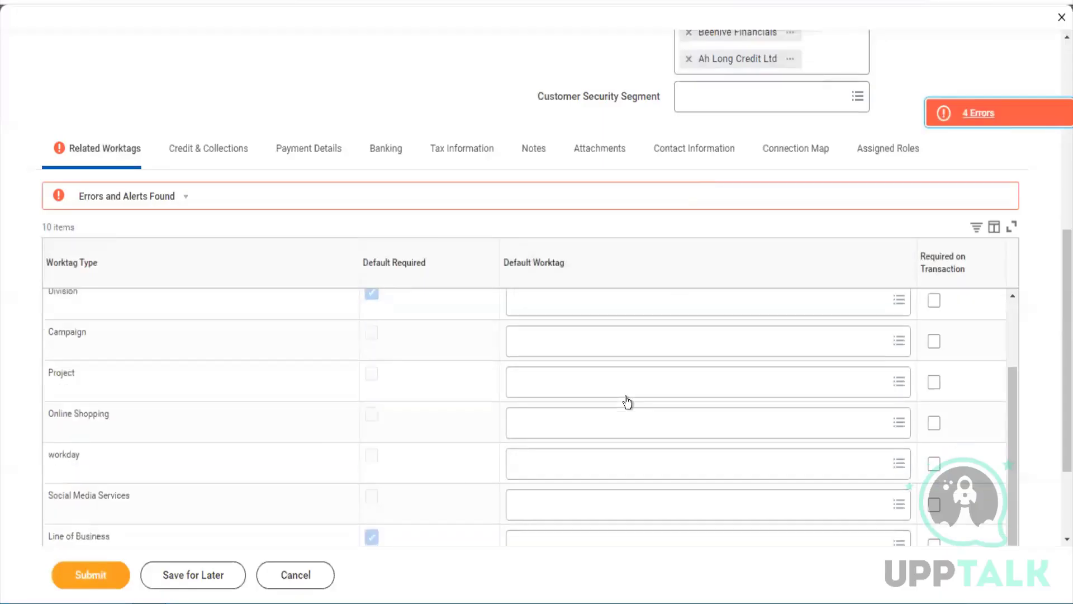
{"action": "scroll", "coordinate": [627, 401], "scroll_direction": "up", "scroll_amount": 2}
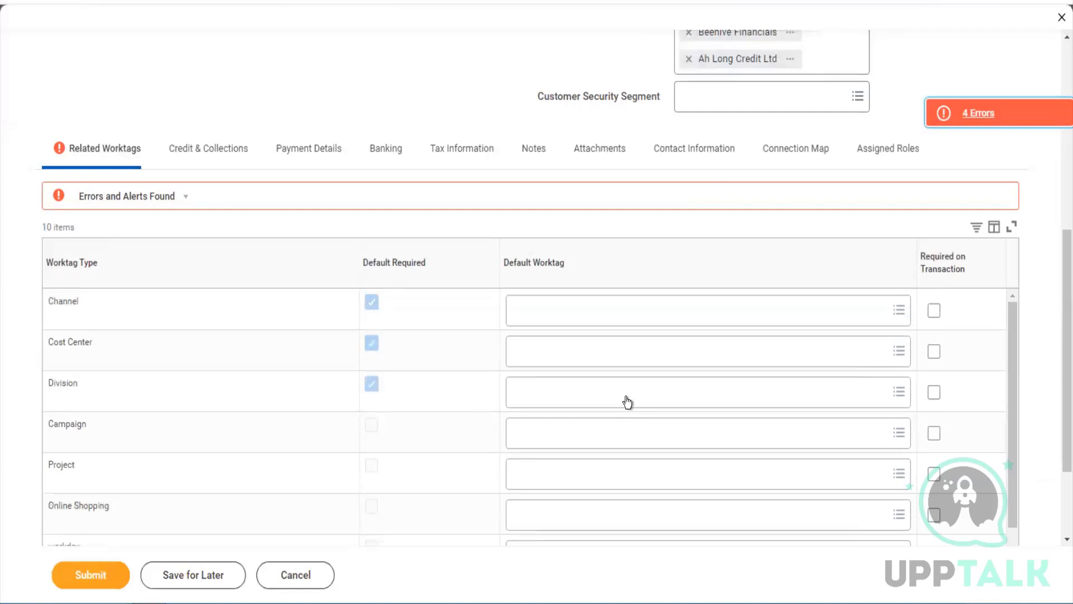
Set the Channel worktag to Direct and Cost Center to 10000 Office of CEO Cost Center
{"action": "left_click", "coordinate": [598, 310]}
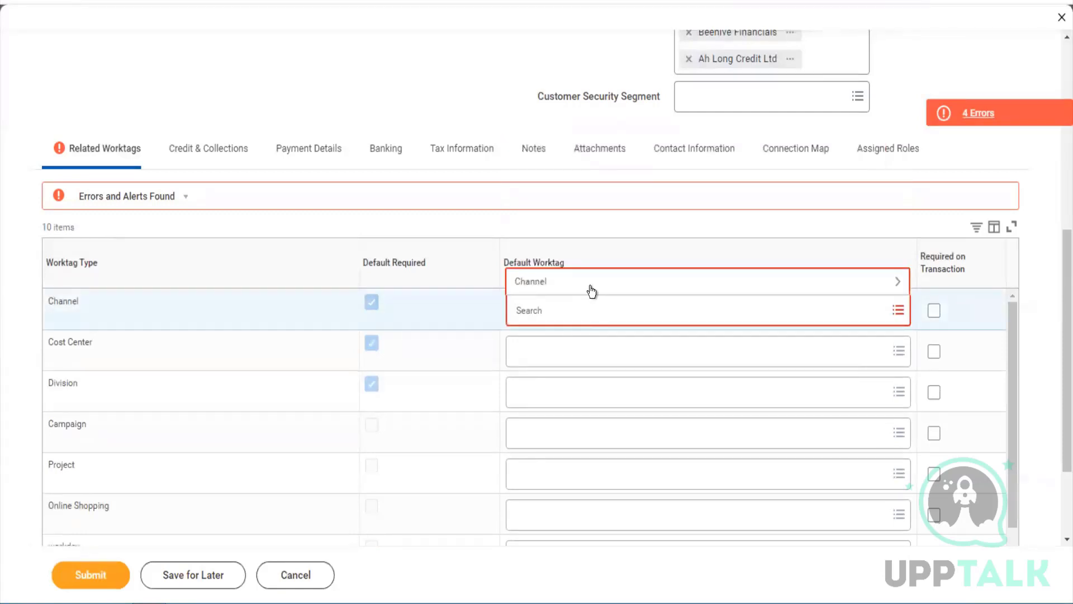
{"action": "left_click", "coordinate": [591, 290]}
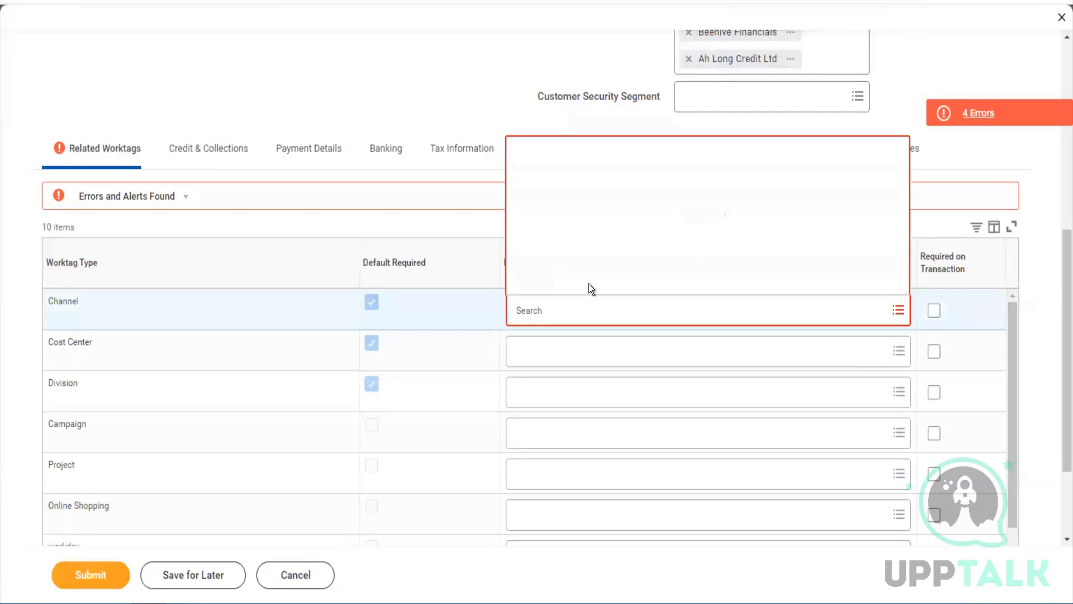
{"action": "left_click", "coordinate": [555, 215]}
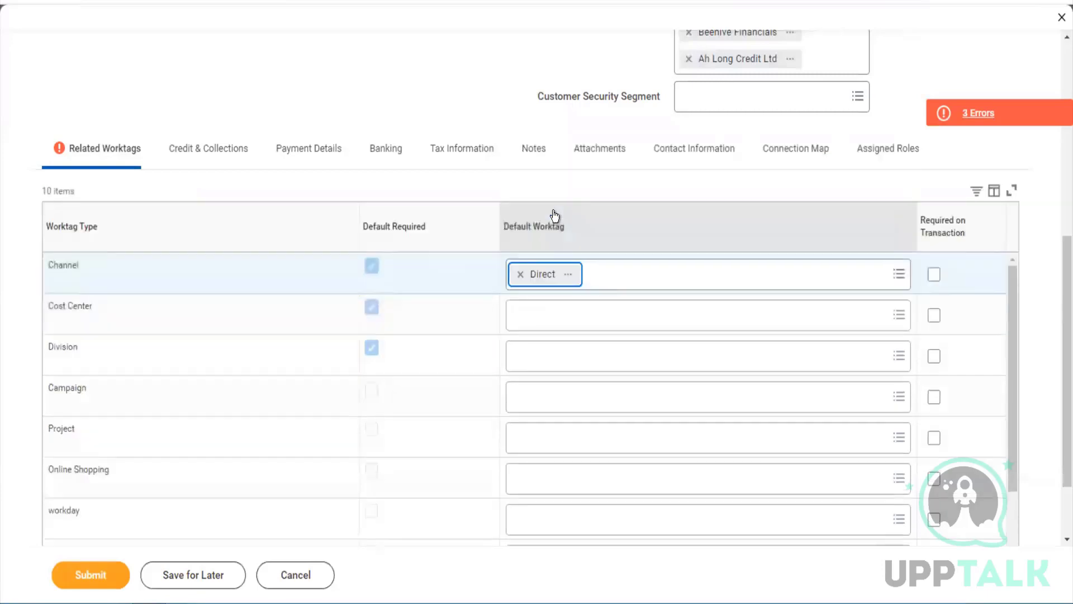
{"action": "left_click", "coordinate": [550, 329]}
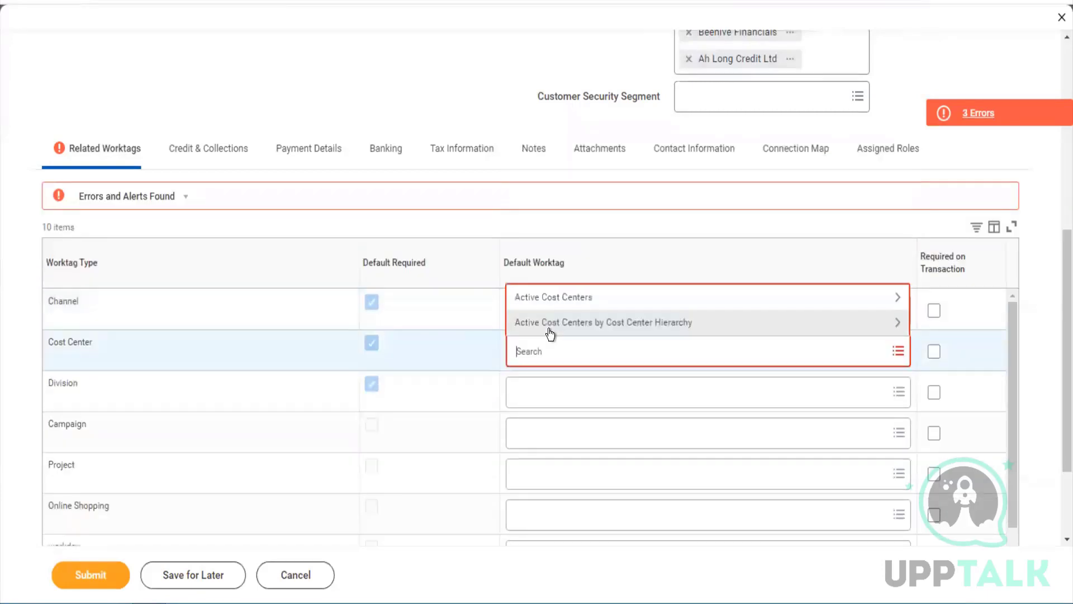
{"action": "left_click", "coordinate": [539, 296]}
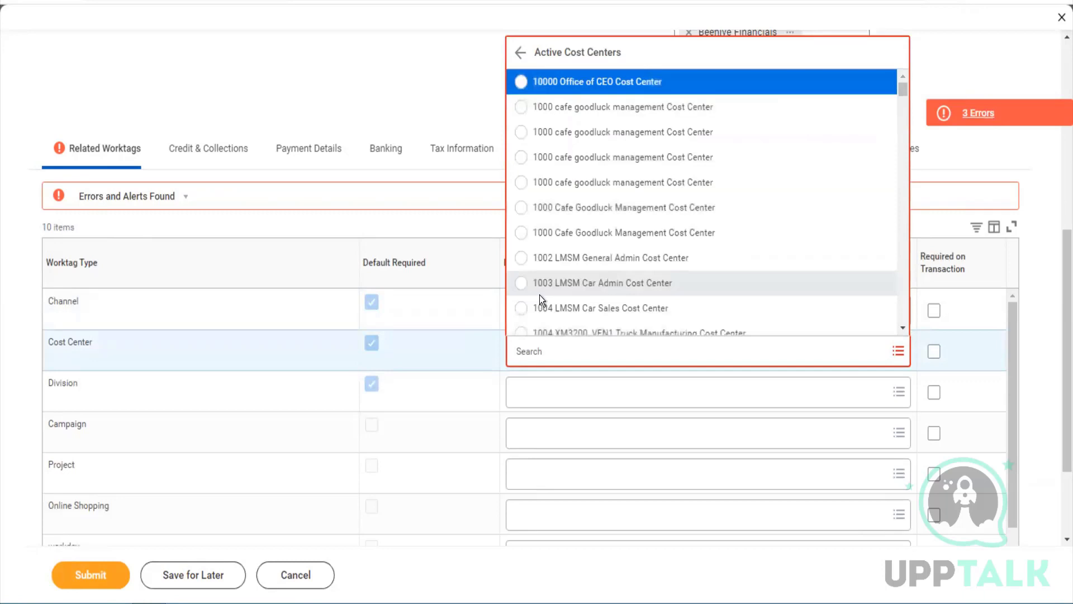
{"action": "scroll", "coordinate": [538, 294], "scroll_direction": "down", "scroll_amount": 5}
{"action": "scroll", "coordinate": [539, 294], "scroll_direction": "up", "scroll_amount": 5}
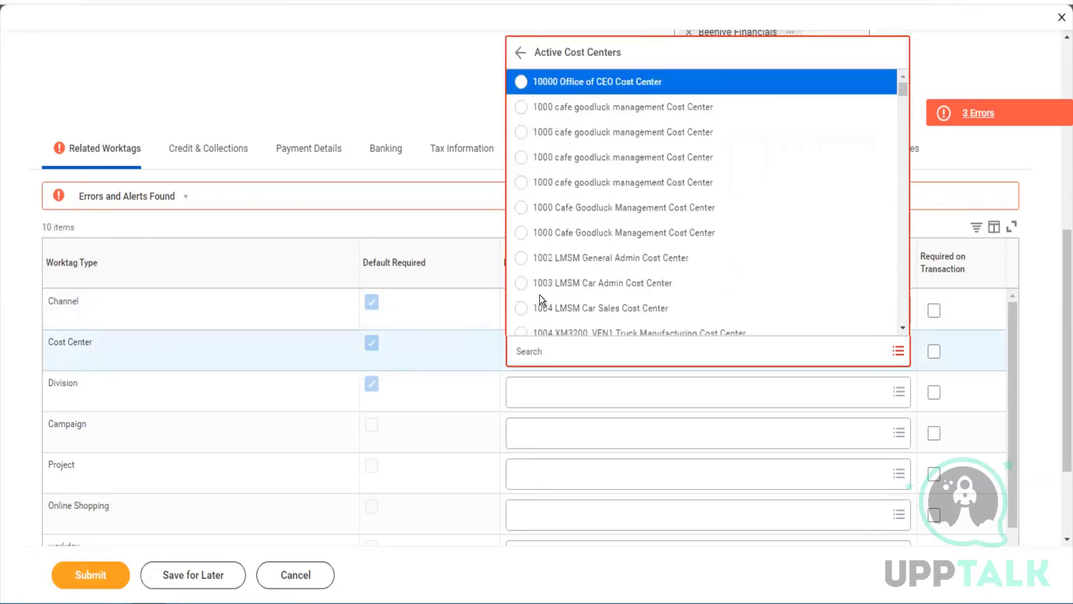
{"action": "left_click", "coordinate": [553, 84]}
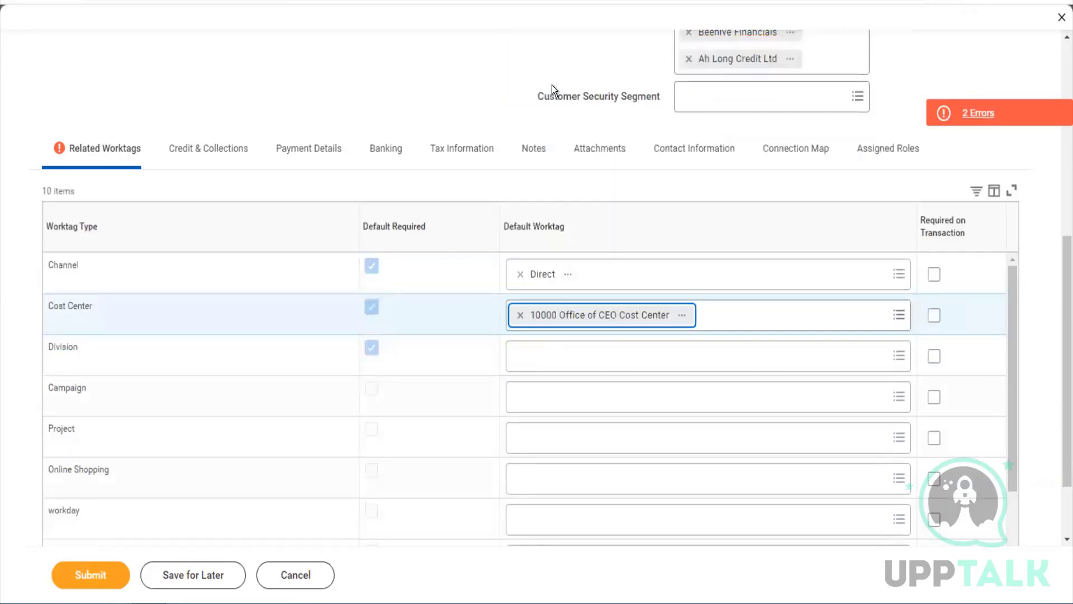
Set the Division worktag to Other Services and Line of Business to Enterprise
{"action": "left_click", "coordinate": [546, 353]}
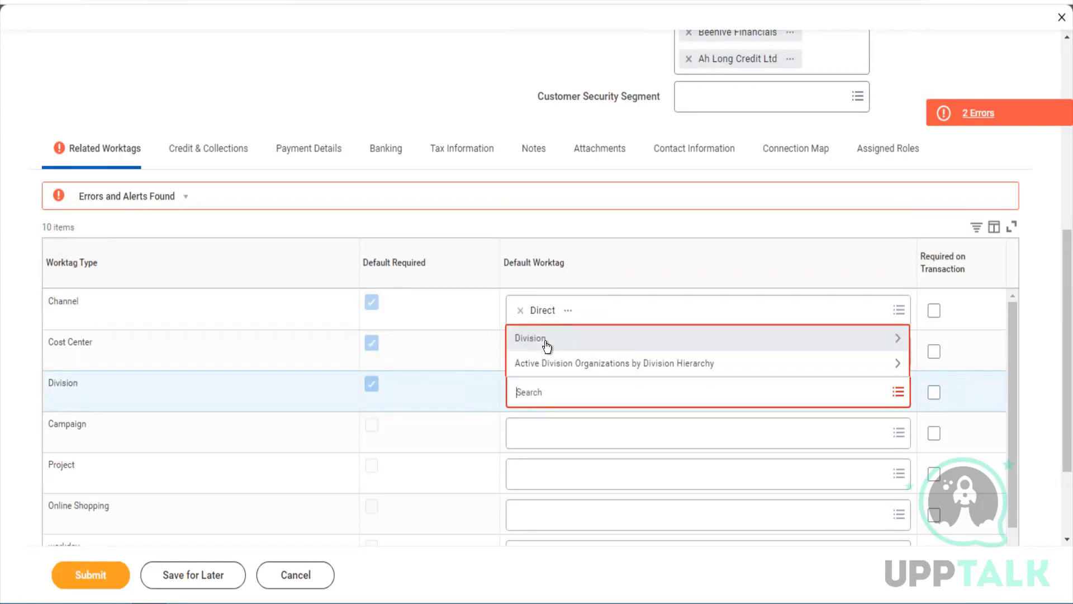
{"action": "left_click", "coordinate": [547, 344]}
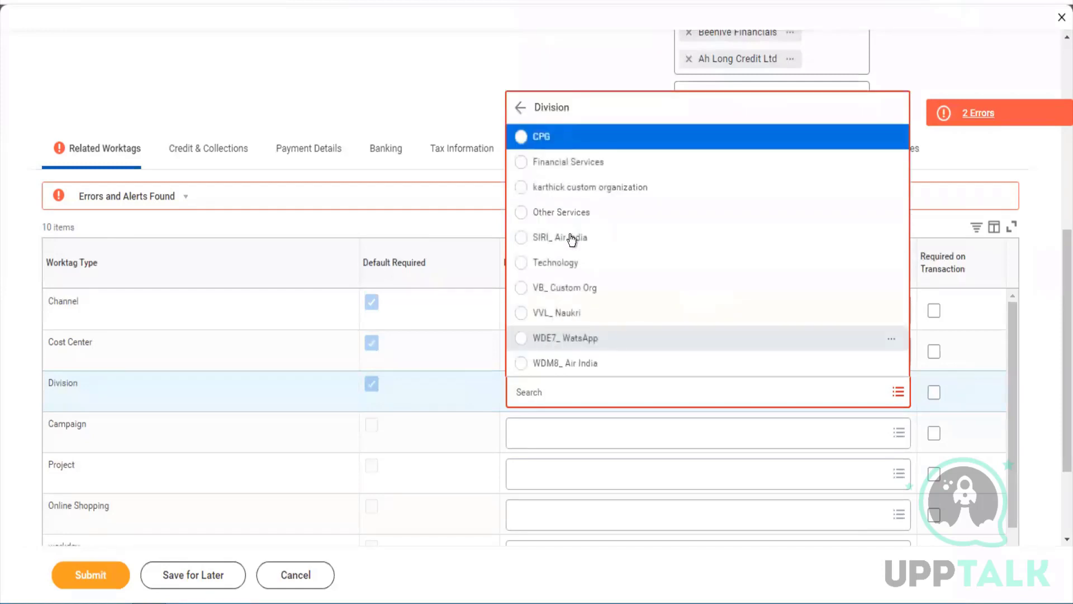
{"action": "left_click", "coordinate": [573, 222]}
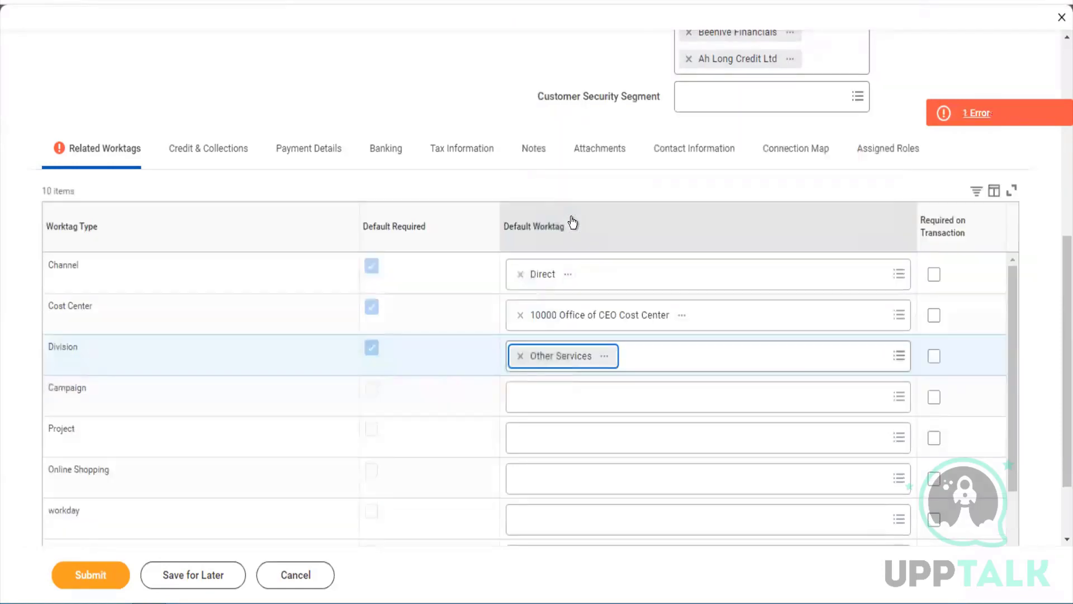
{"action": "scroll", "coordinate": [608, 416], "scroll_direction": "down", "scroll_amount": 2}
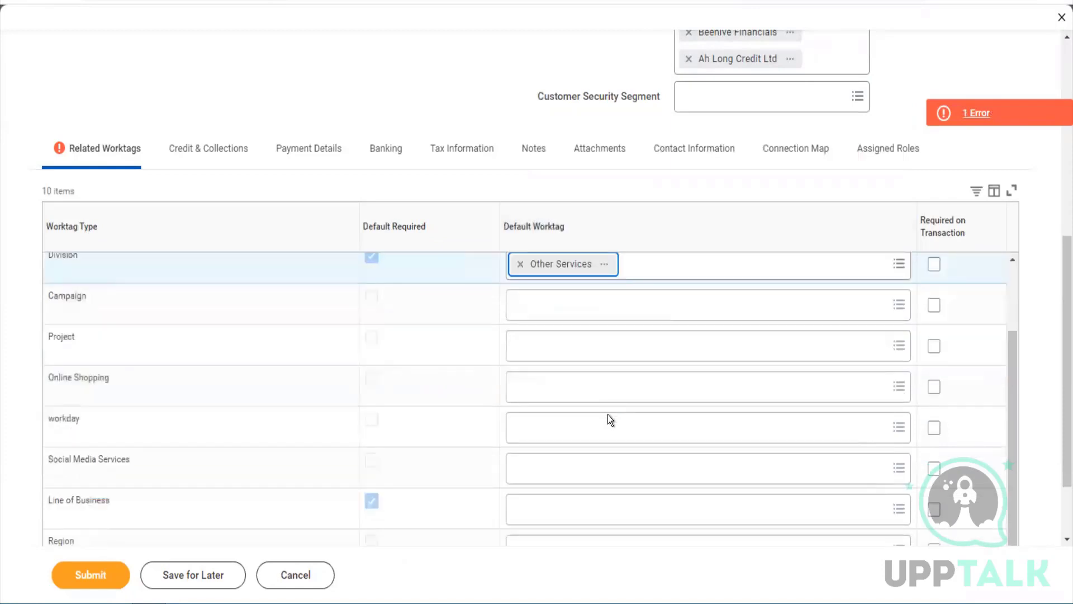
{"action": "scroll", "coordinate": [609, 419], "scroll_direction": "down", "scroll_amount": 2}
{"action": "left_click", "coordinate": [552, 420]}
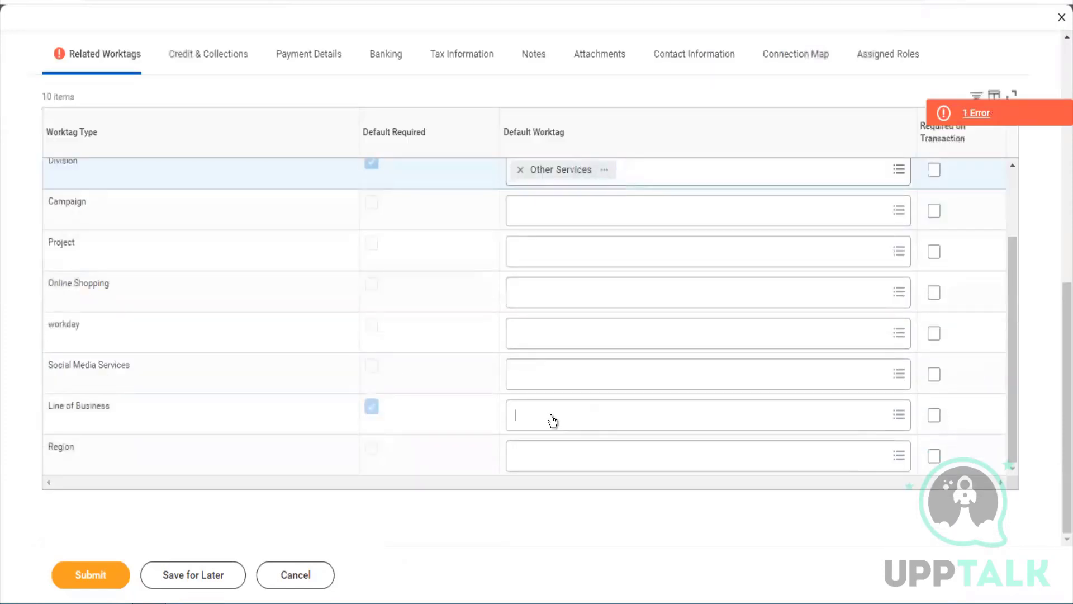
{"action": "left_click", "coordinate": [551, 414]}
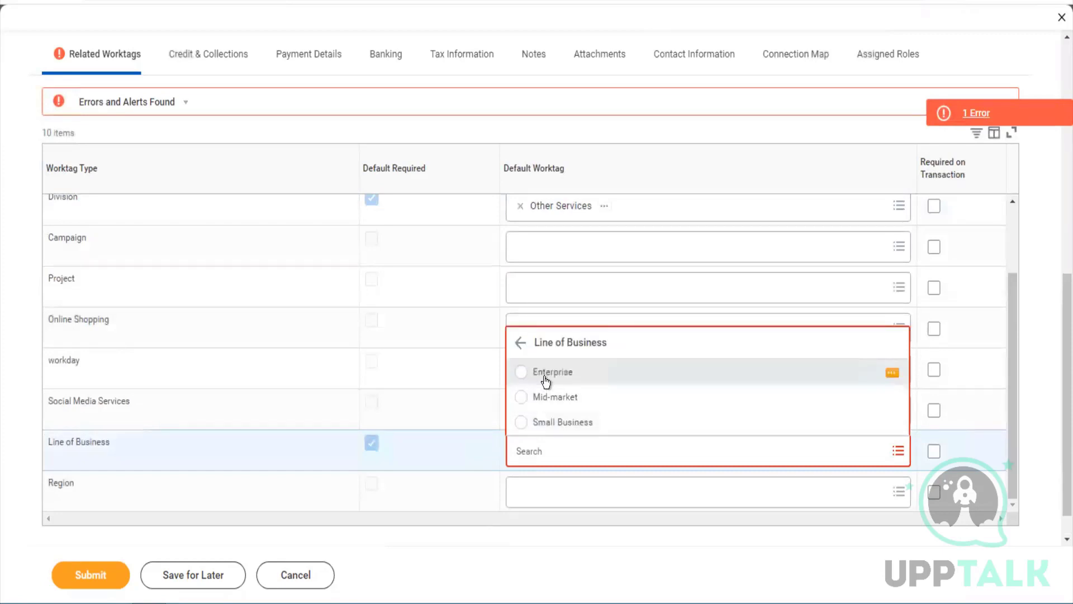
{"action": "left_click", "coordinate": [546, 383]}
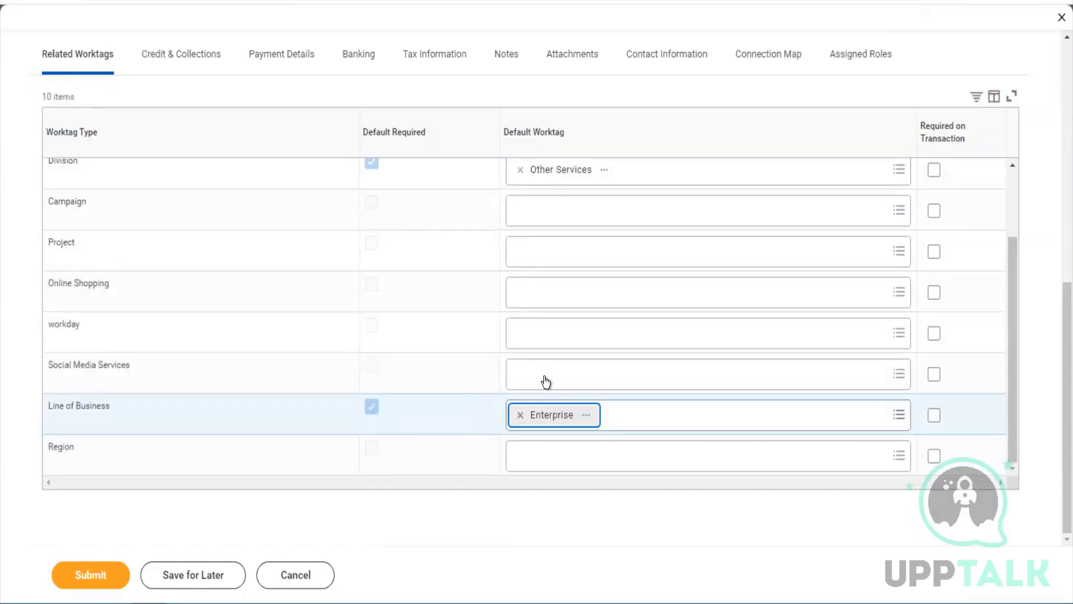
{"action": "scroll", "coordinate": [546, 382], "scroll_direction": "up", "scroll_amount": 2}
{"action": "scroll", "coordinate": [546, 383], "scroll_direction": "down", "scroll_amount": 2}
{"action": "scroll", "coordinate": [546, 382], "scroll_direction": "up", "scroll_amount": 2}
{"action": "scroll", "coordinate": [546, 382], "scroll_direction": "up", "scroll_amount": 3}
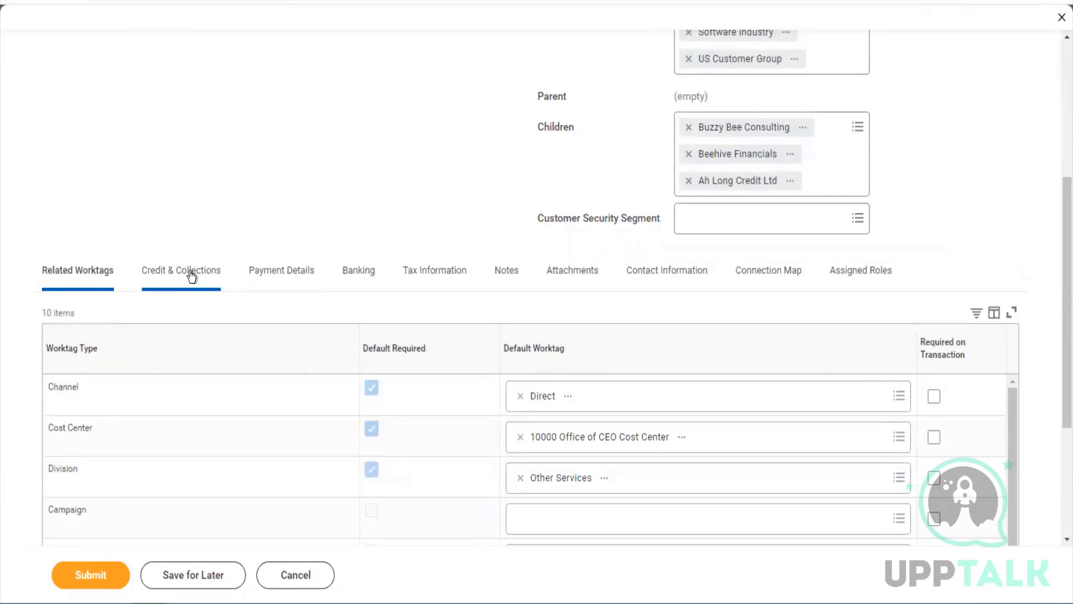
In Payment Details, leave the payment terms unchanged and set the default payment type to Check
{"action": "left_click", "coordinate": [266, 278]}
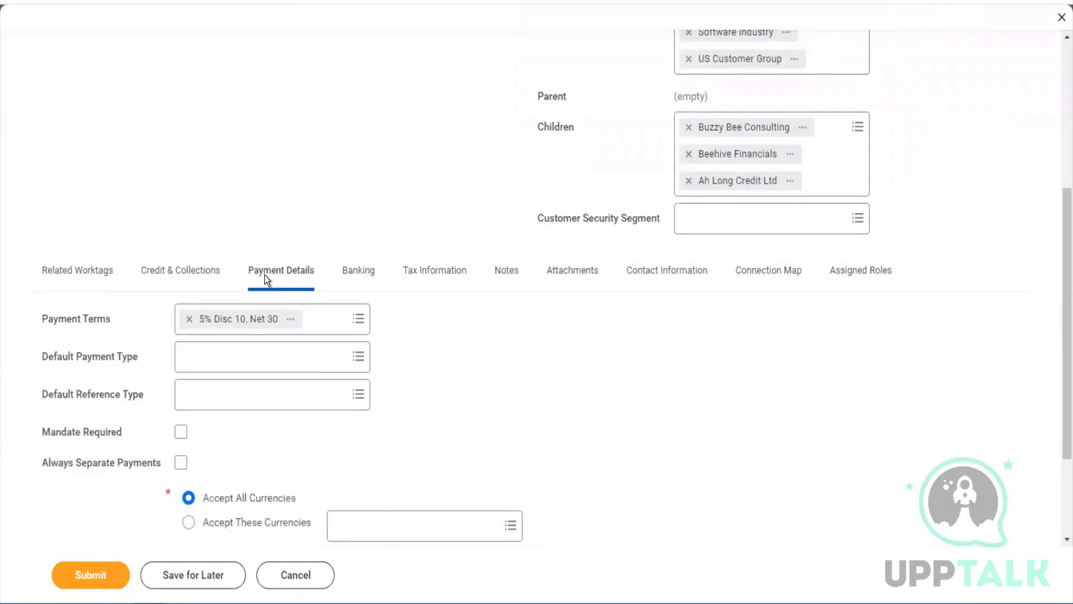
{"action": "scroll", "coordinate": [264, 273], "scroll_direction": "down", "scroll_amount": 2}
{"action": "left_click", "coordinate": [320, 229]}
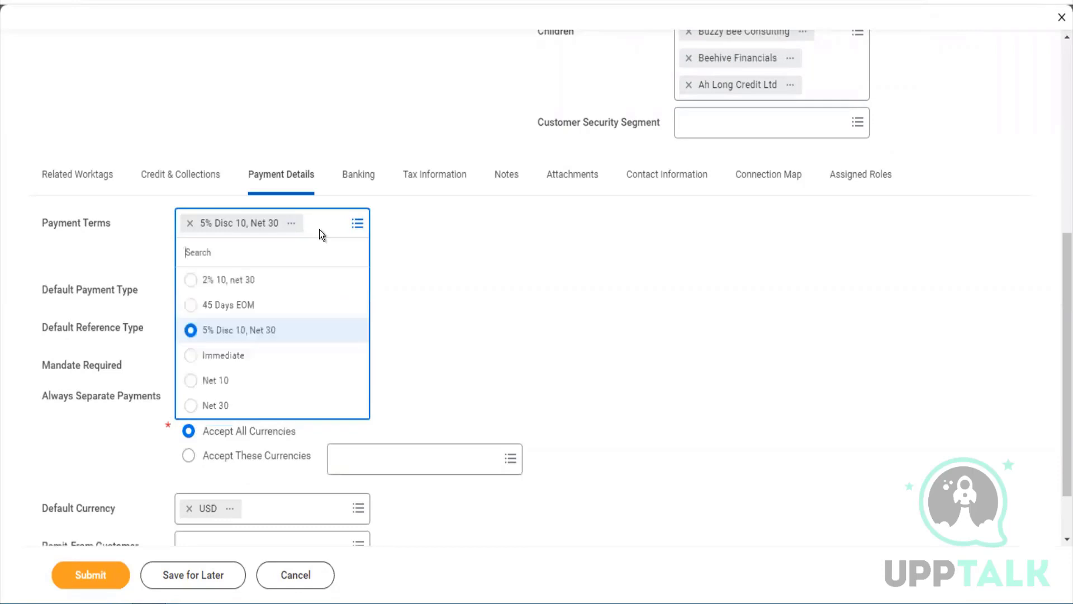
{"action": "left_click", "coordinate": [410, 263]}
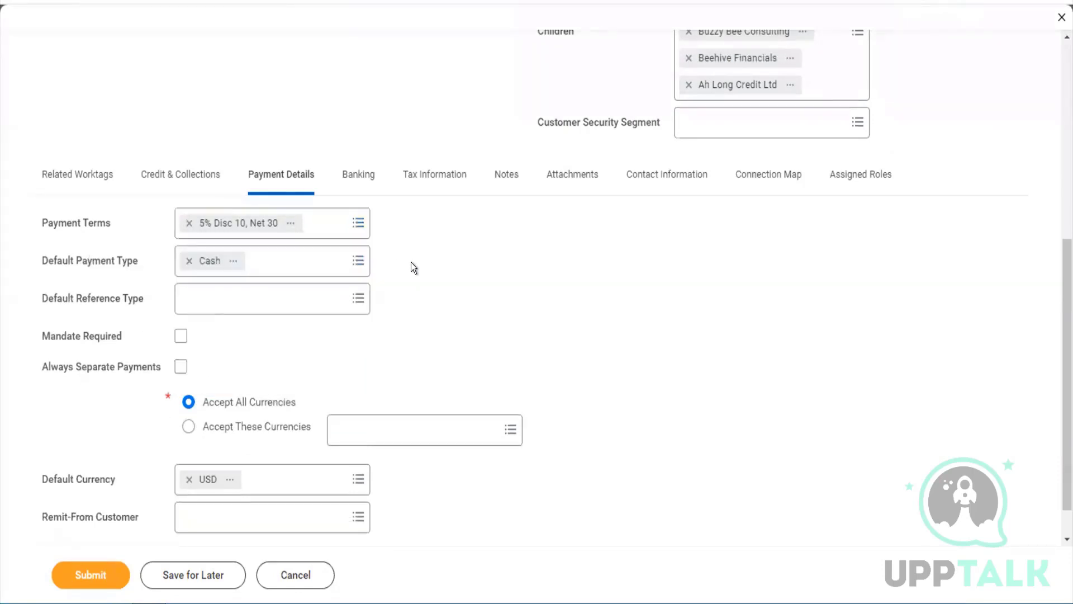
{"action": "left_click", "coordinate": [307, 270]}
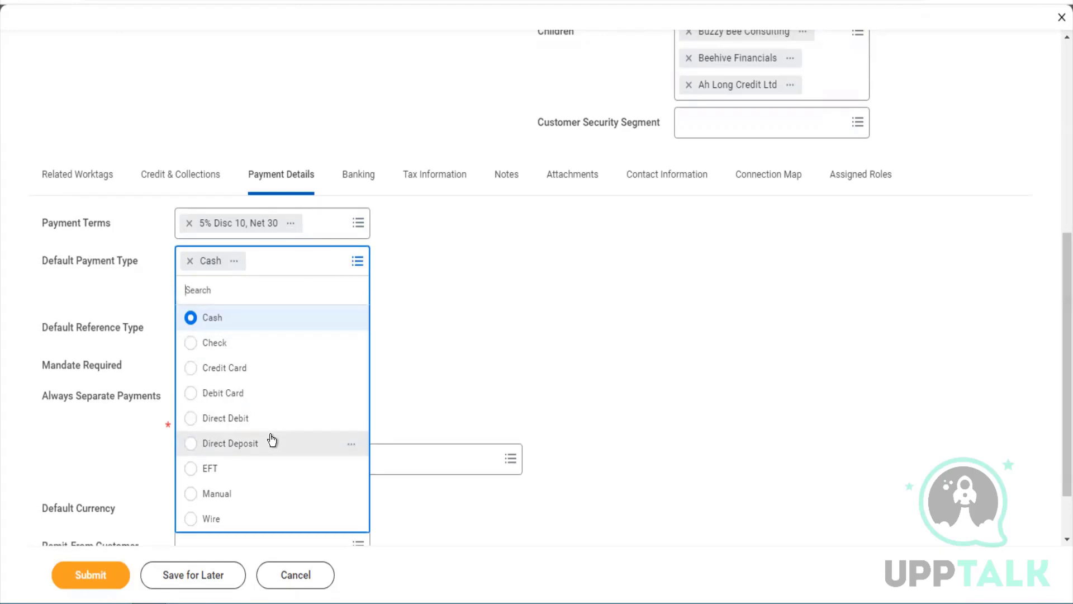
{"action": "left_click", "coordinate": [227, 343]}
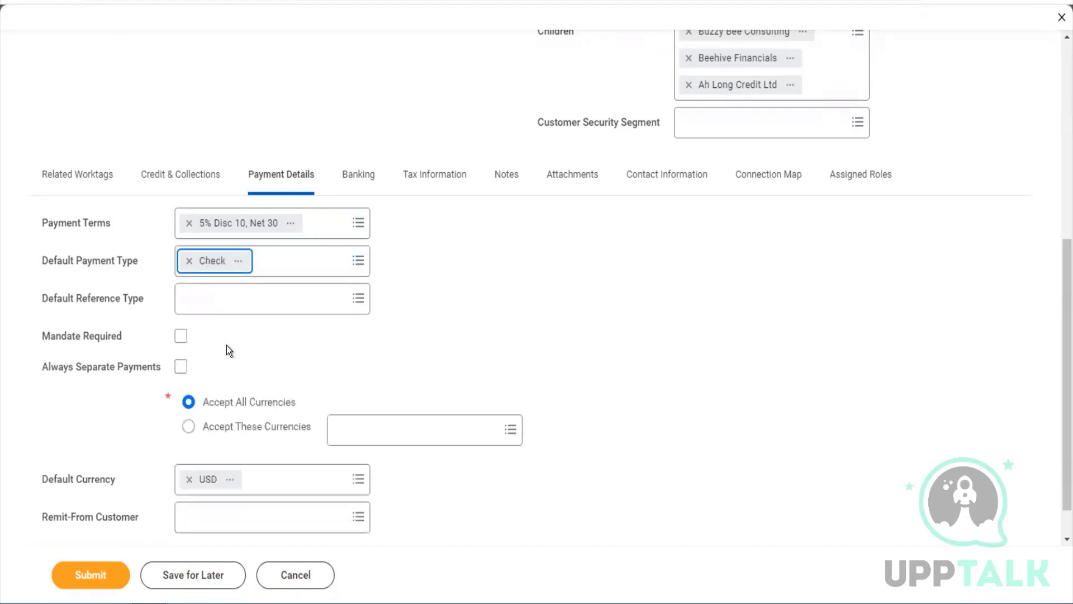
{"action": "left_click", "coordinate": [284, 267]}
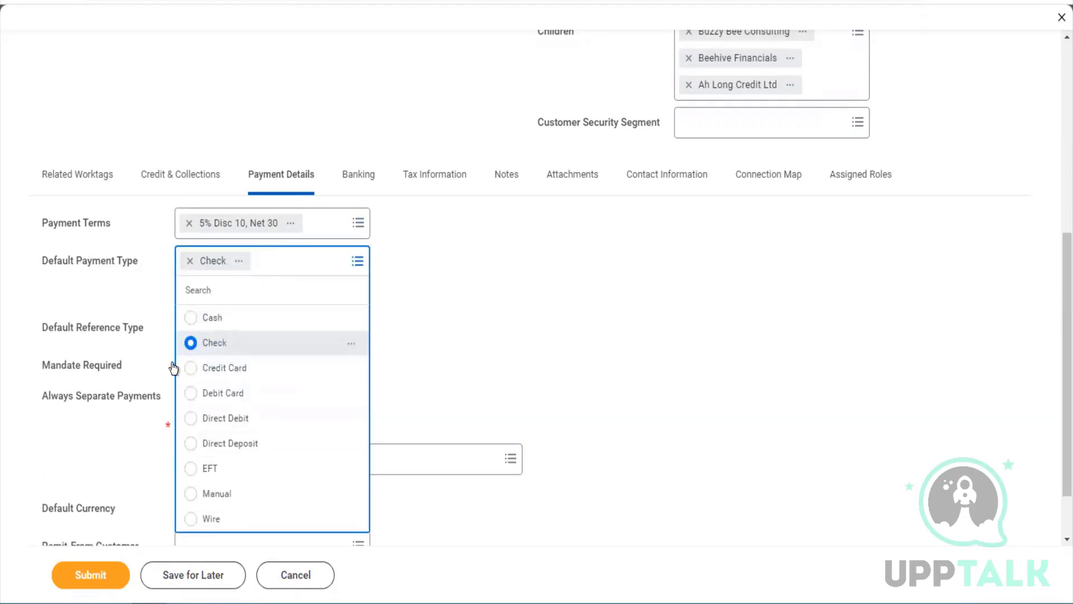
{"action": "left_click", "coordinate": [191, 393]}
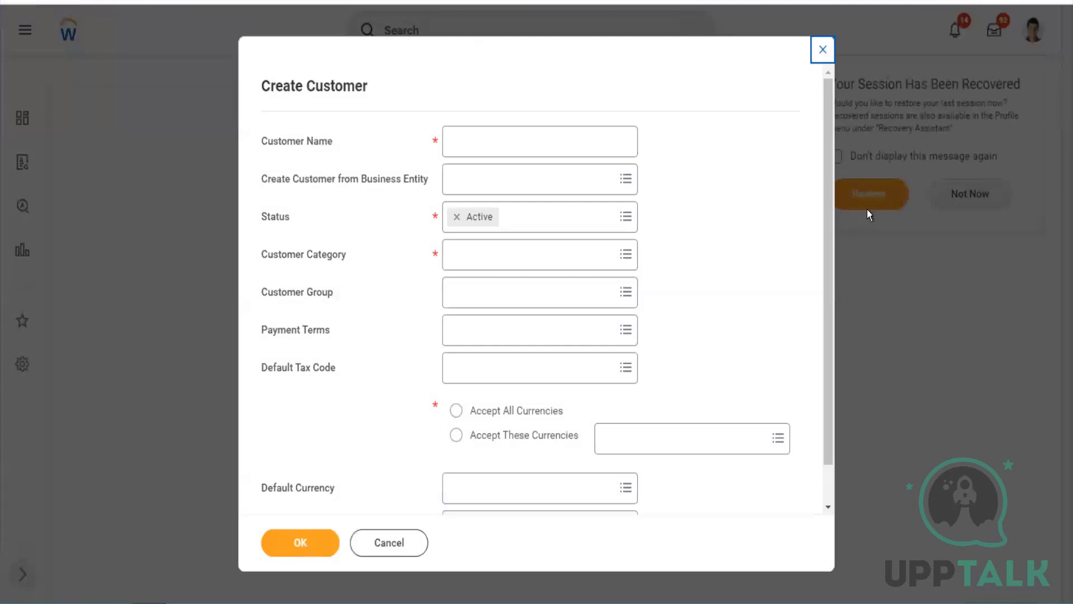
Dismiss the session recovery prompt and close the Create Customer and Maintain Reference IDs tasks
{"action": "left_click", "coordinate": [866, 208]}
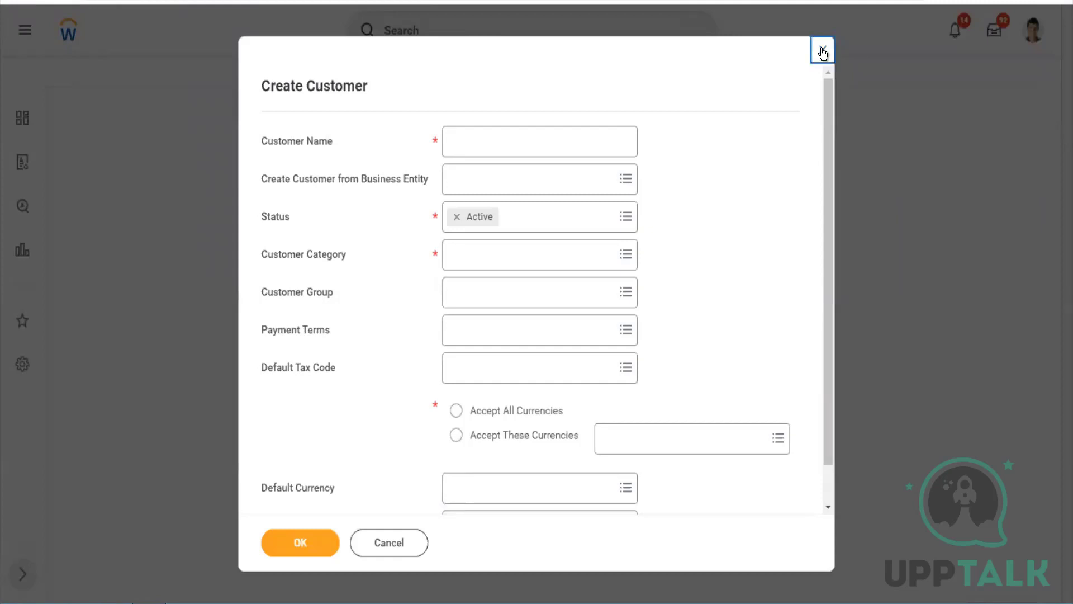
{"action": "left_click", "coordinate": [822, 51]}
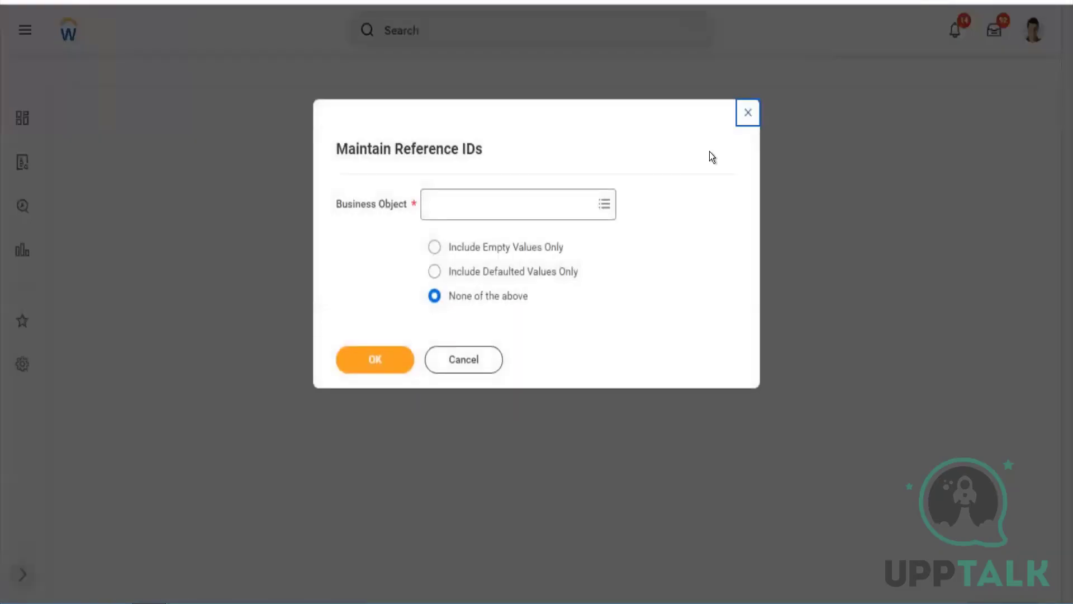
{"action": "left_click", "coordinate": [473, 368]}
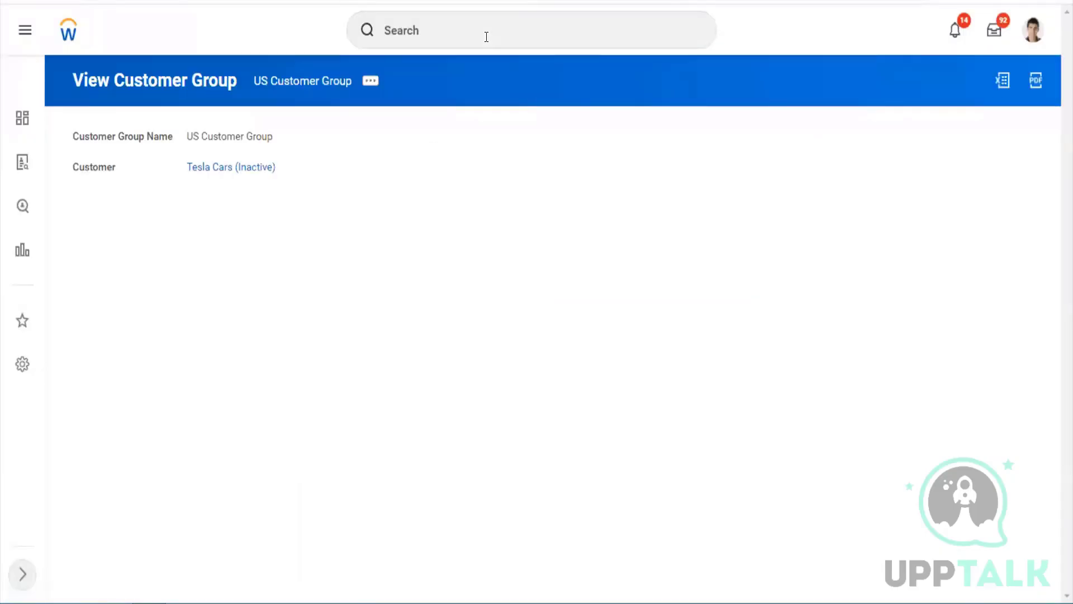
Search 'find customers' and open the Find Customers report
{"action": "left_click", "coordinate": [486, 36]}
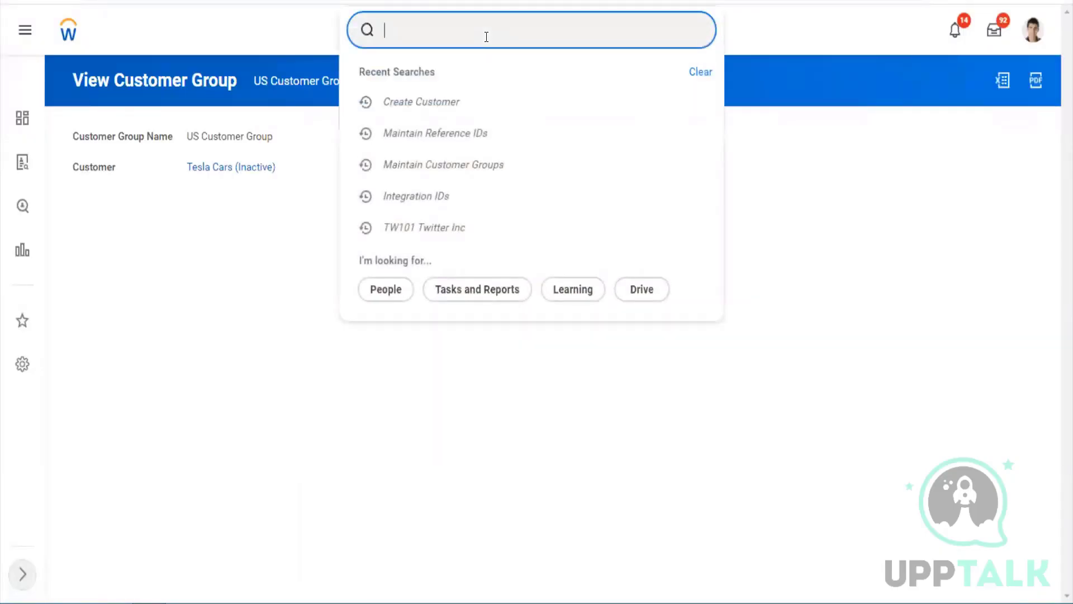
{"action": "type", "text": "fin"}
{"action": "right_click", "coordinate": [485, 37]}
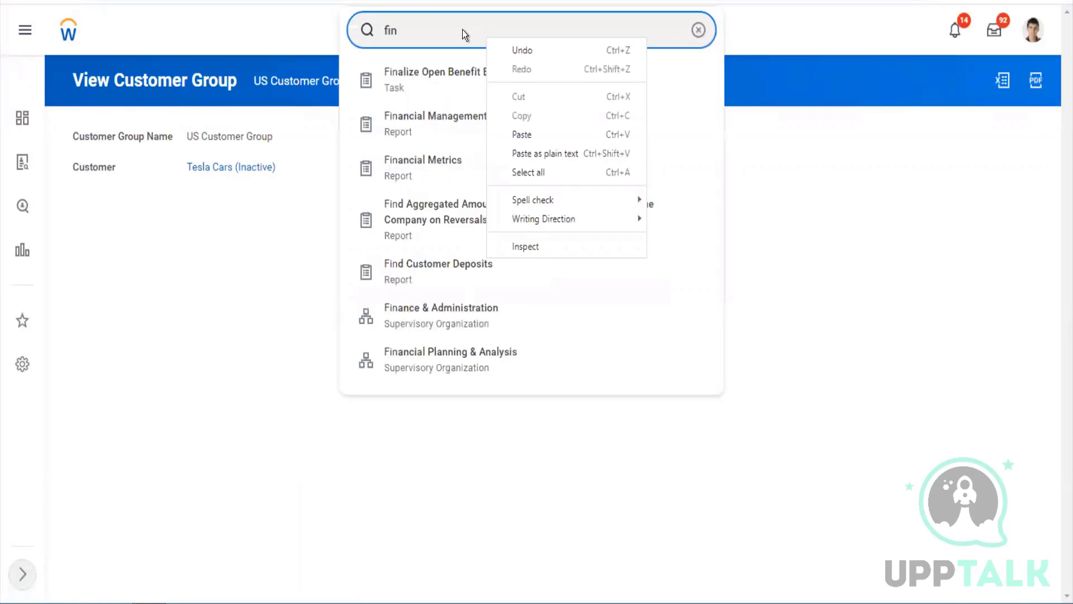
{"action": "left_click", "coordinate": [462, 29]}
{"action": "double_click", "coordinate": [464, 29]}
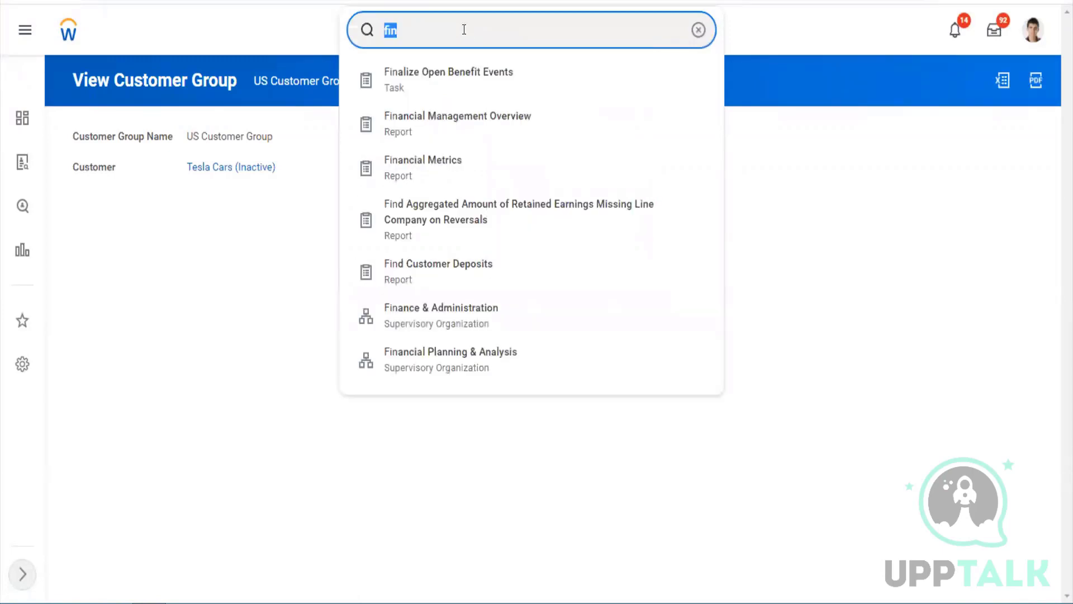
{"action": "type", "text": "d cjsk"}
{"action": "key", "text": "BackSpace"}
{"action": "key", "text": "BackSpace"}
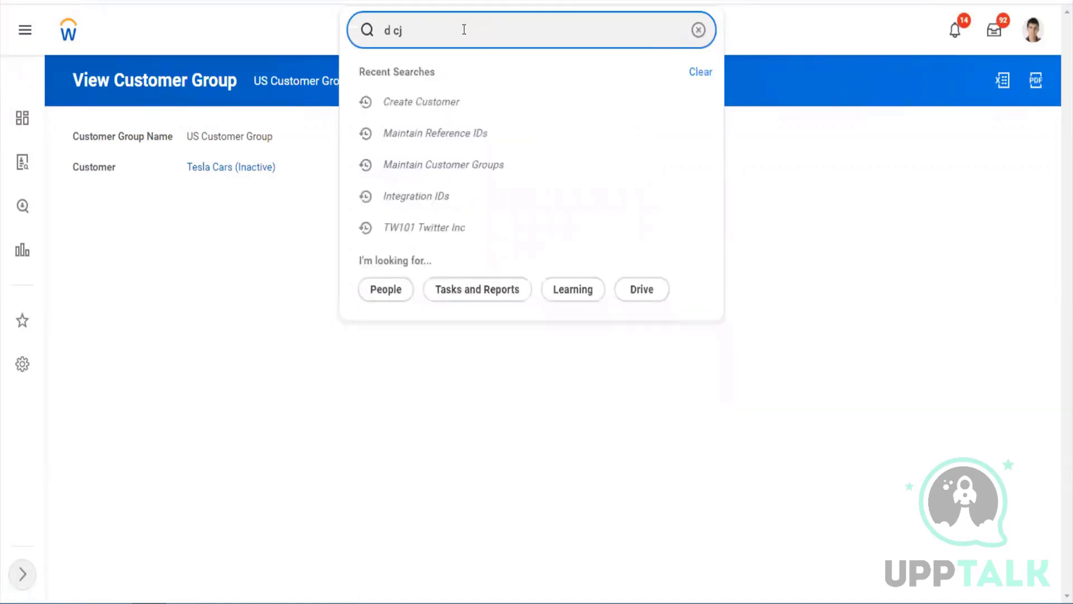
{"action": "key", "text": "BackSpace"}
{"action": "key", "text": "BackSpace"}
{"action": "key", "text": "BackSpace"}
{"action": "key", "text": "BackSpace"}
{"action": "type", "text": "find "}
{"action": "type", "text": "cisco"}
{"action": "key", "text": "BackSpace"}
{"action": "key", "text": "BackSpace"}
{"action": "key", "text": "BackSpace"}
{"action": "key", "text": "BackSpace"}
{"action": "type", "text": "ustomers"}
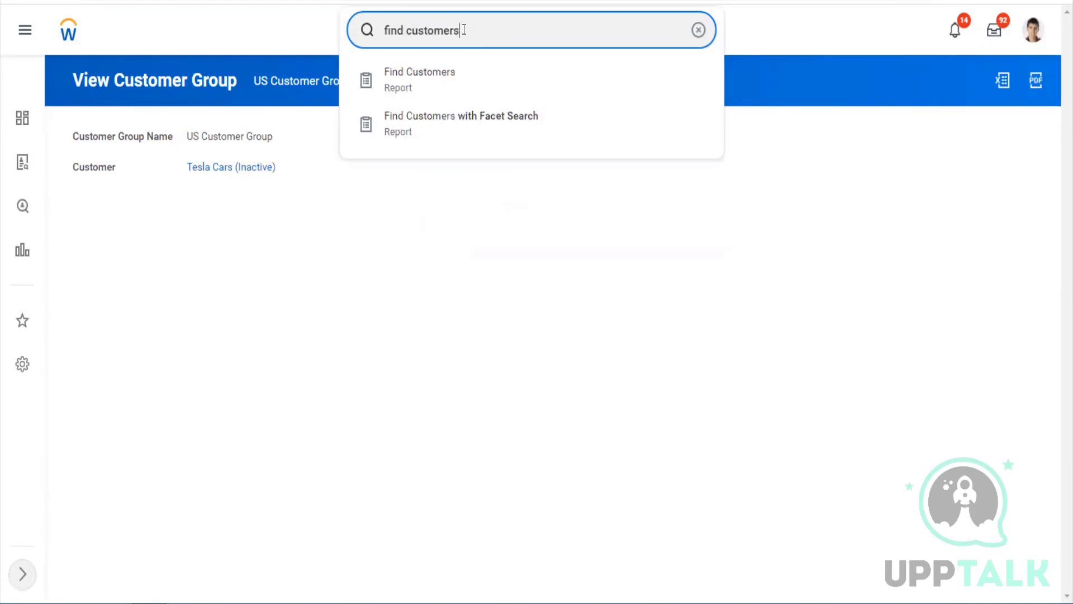
{"action": "key", "text": "Down"}
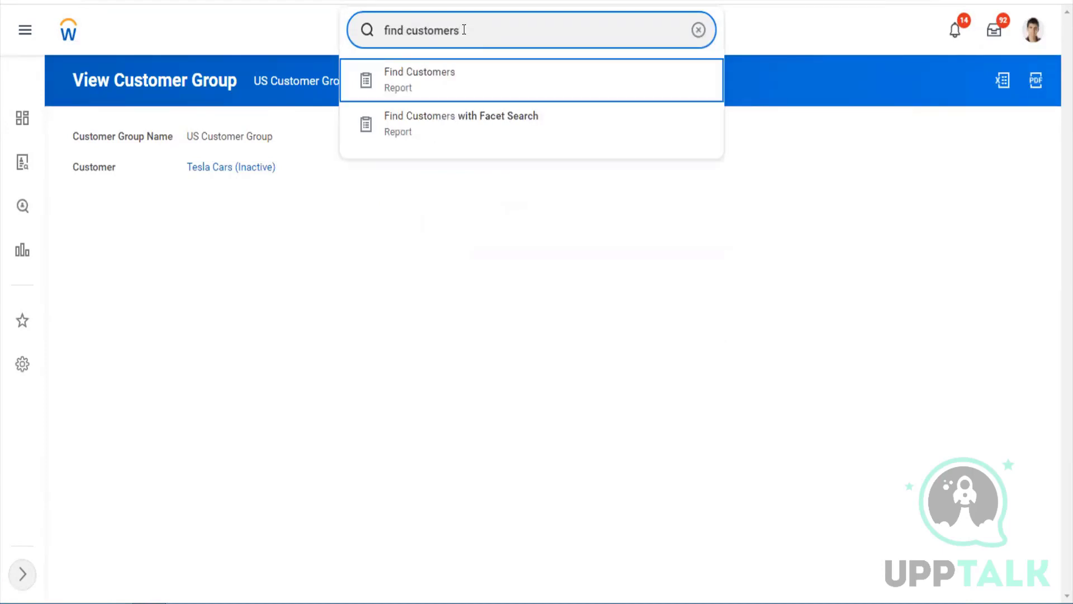
{"action": "key", "text": "Return"}
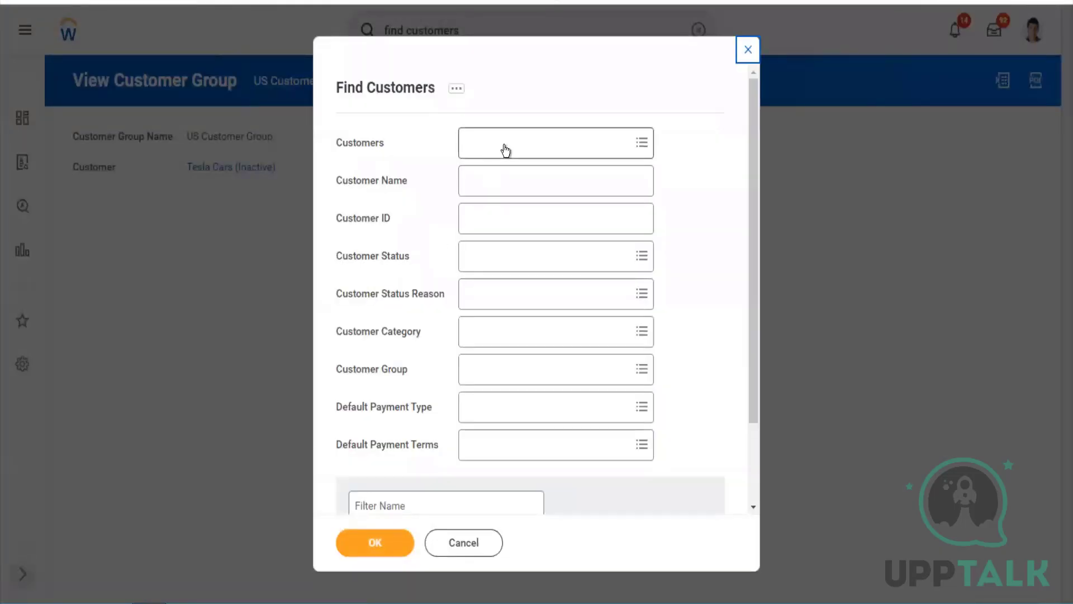
Filter the report to the customer Tesla Cars and run it
{"action": "left_click", "coordinate": [506, 150]}
{"action": "type", "text": "tesla"}
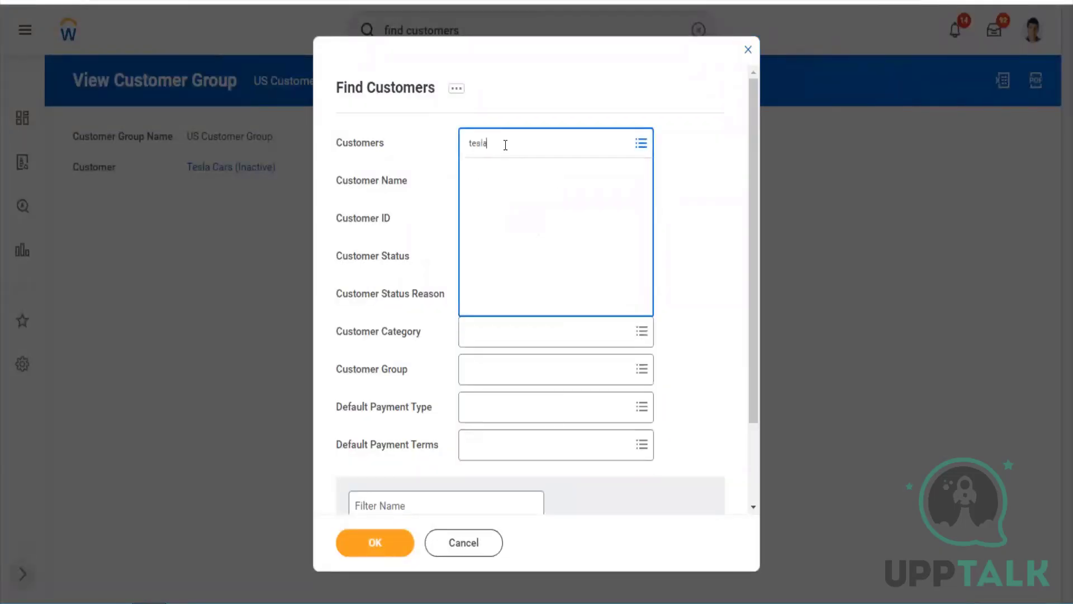
{"action": "key", "text": "Return"}
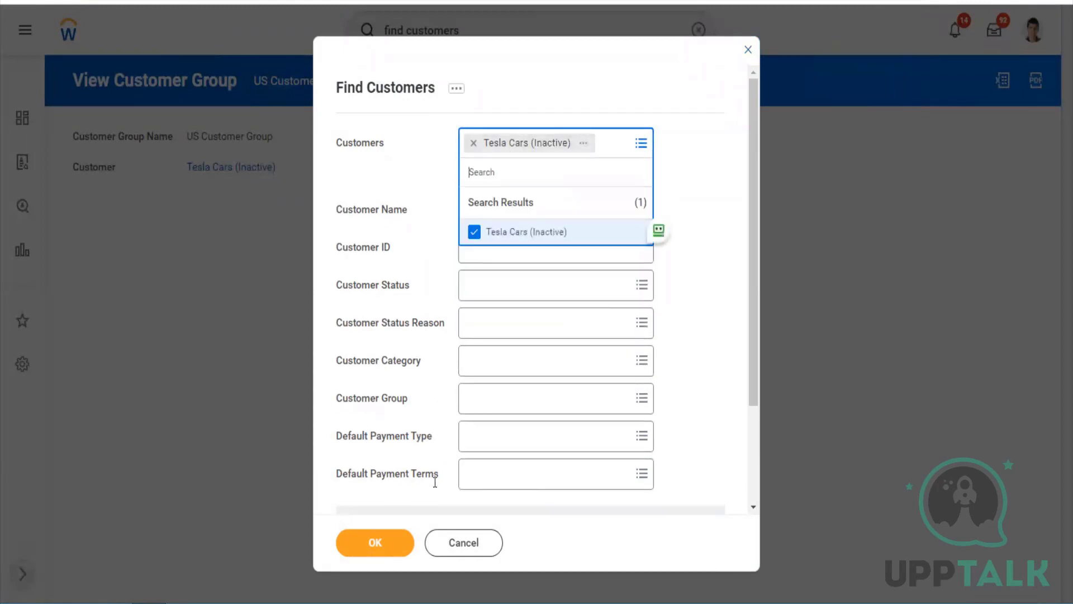
{"action": "left_click", "coordinate": [387, 553]}
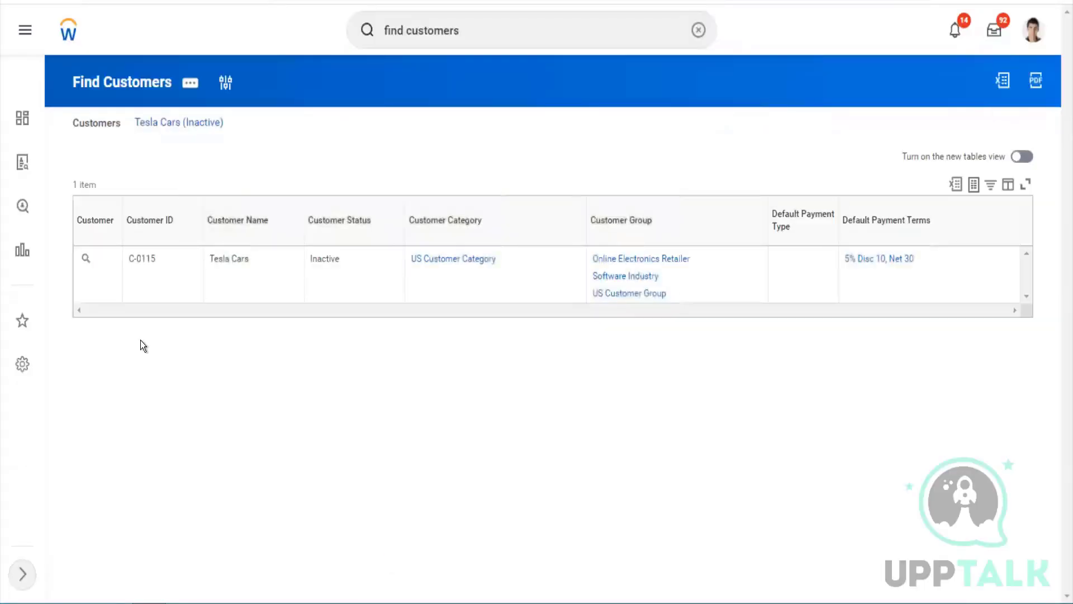
Open the Tesla Cars record and choose Edit Pending Customer from its actions
{"action": "left_click", "coordinate": [86, 258]}
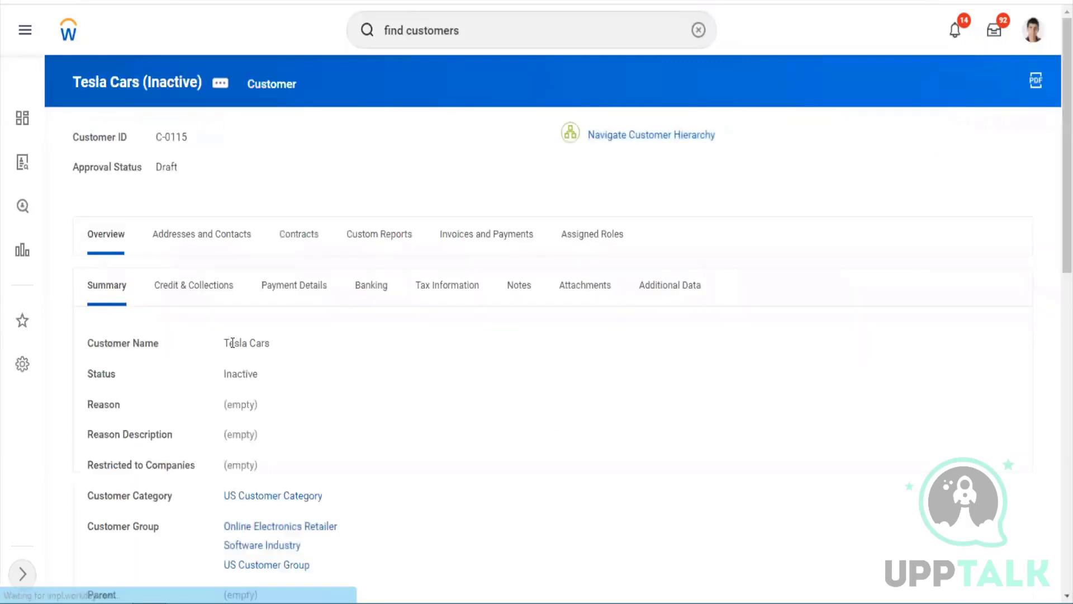
{"action": "left_click", "coordinate": [220, 82]}
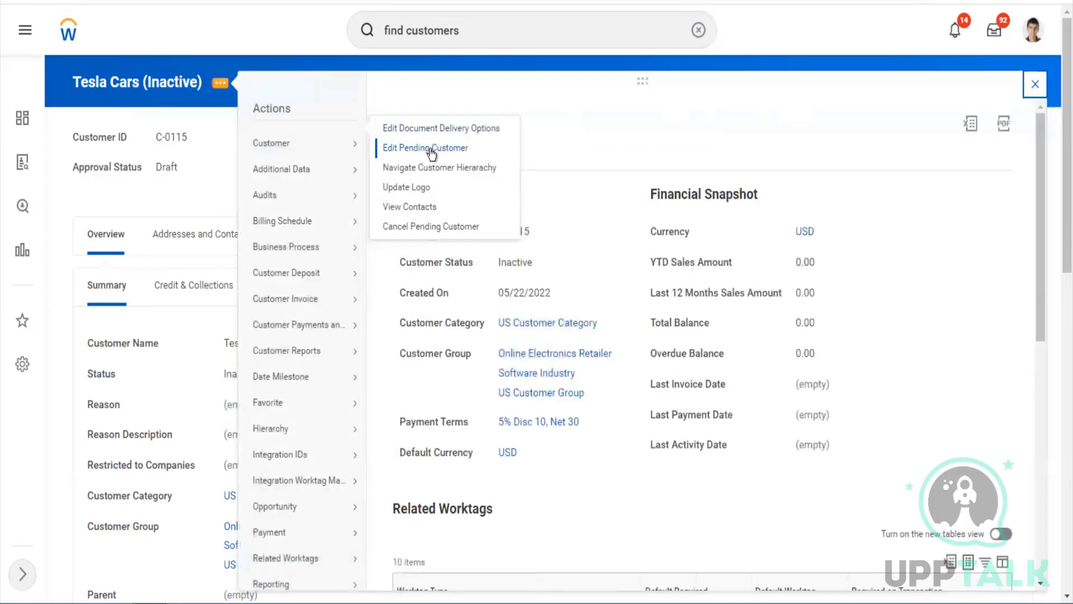
{"action": "left_click", "coordinate": [494, 228]}
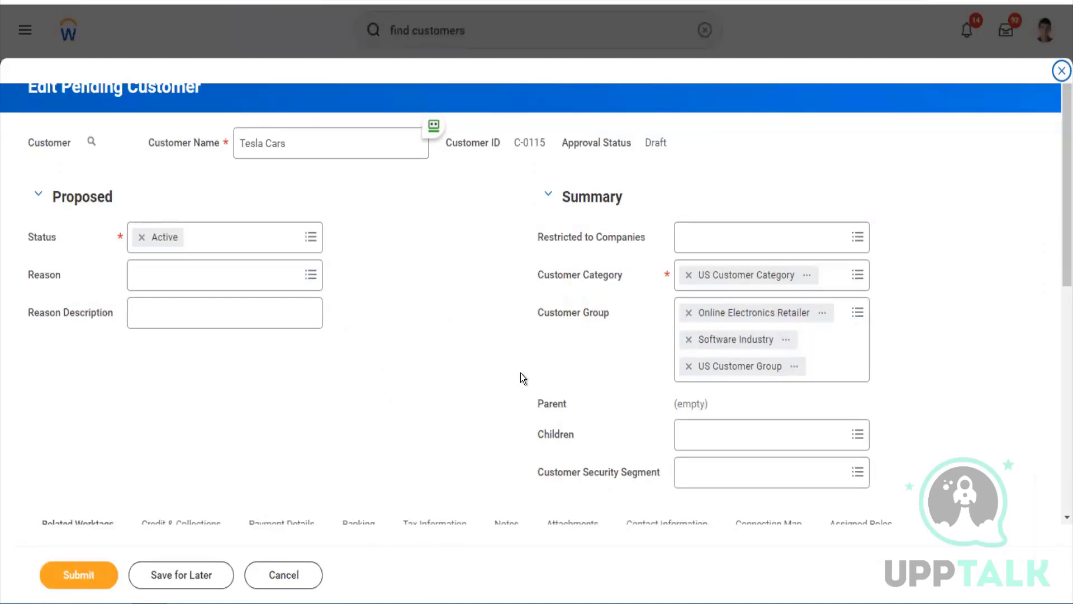
Set the Channel worktag to Direct and Cost Center to 10000 Office of CEO Cost Center
{"action": "scroll", "coordinate": [521, 378], "scroll_direction": "down", "scroll_amount": 5}
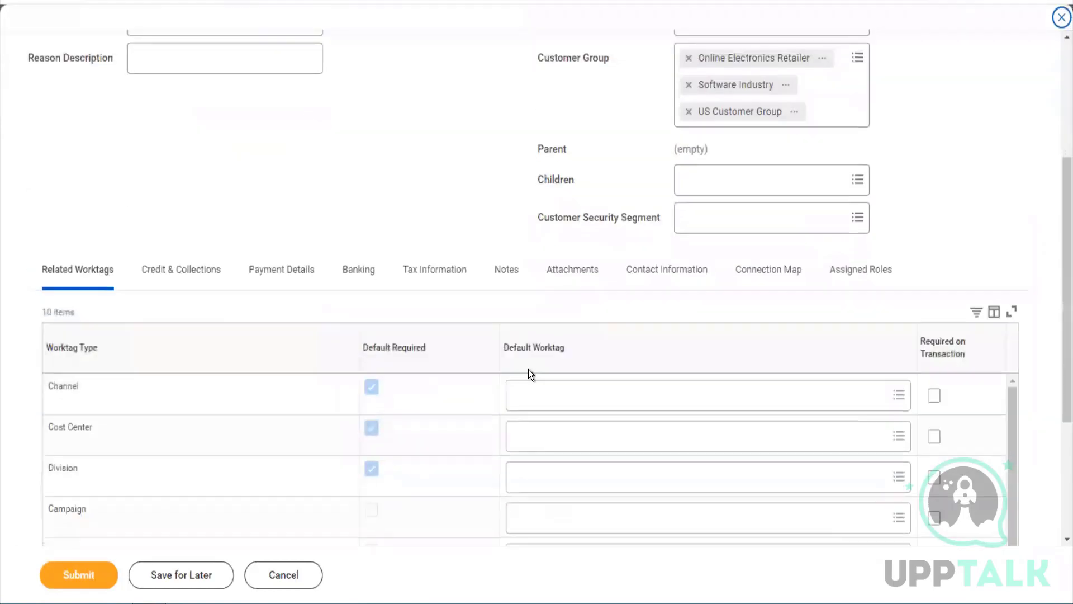
{"action": "left_click", "coordinate": [594, 396]}
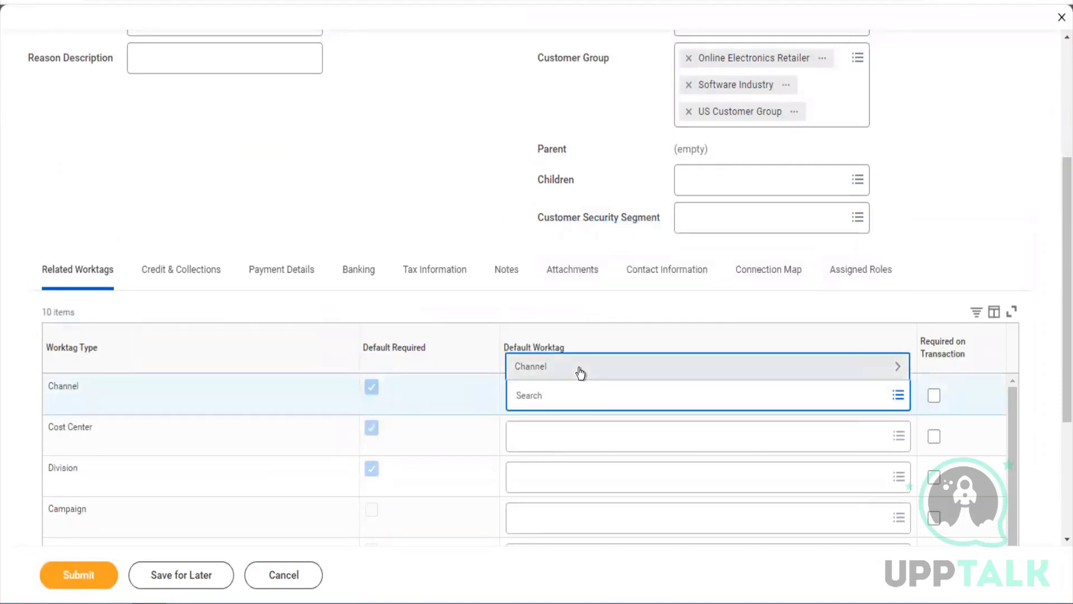
{"action": "left_click", "coordinate": [579, 368]}
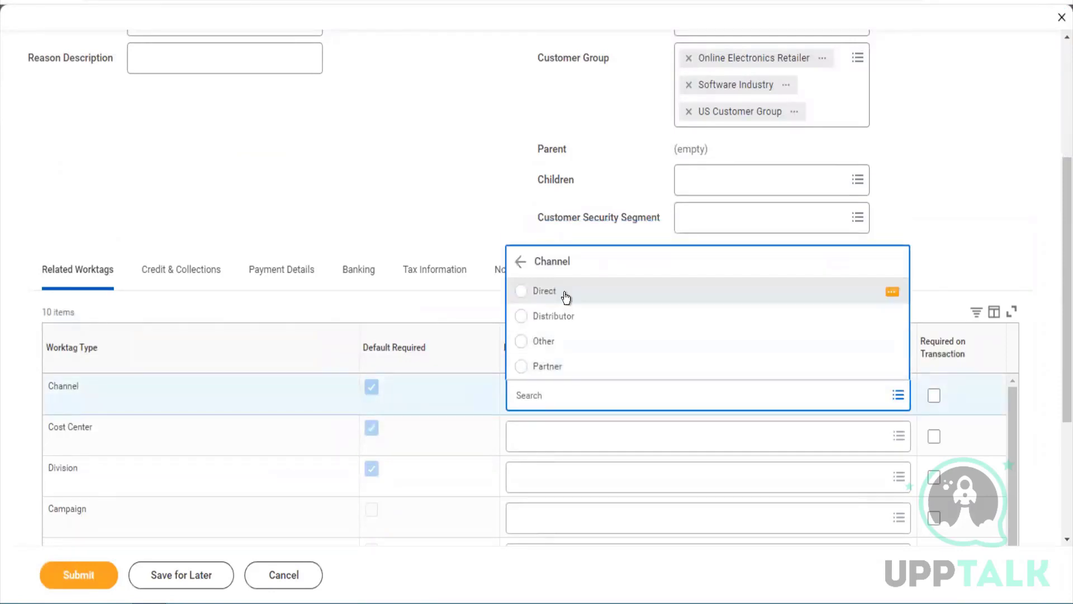
{"action": "left_click", "coordinate": [566, 298]}
{"action": "left_click", "coordinate": [535, 444]}
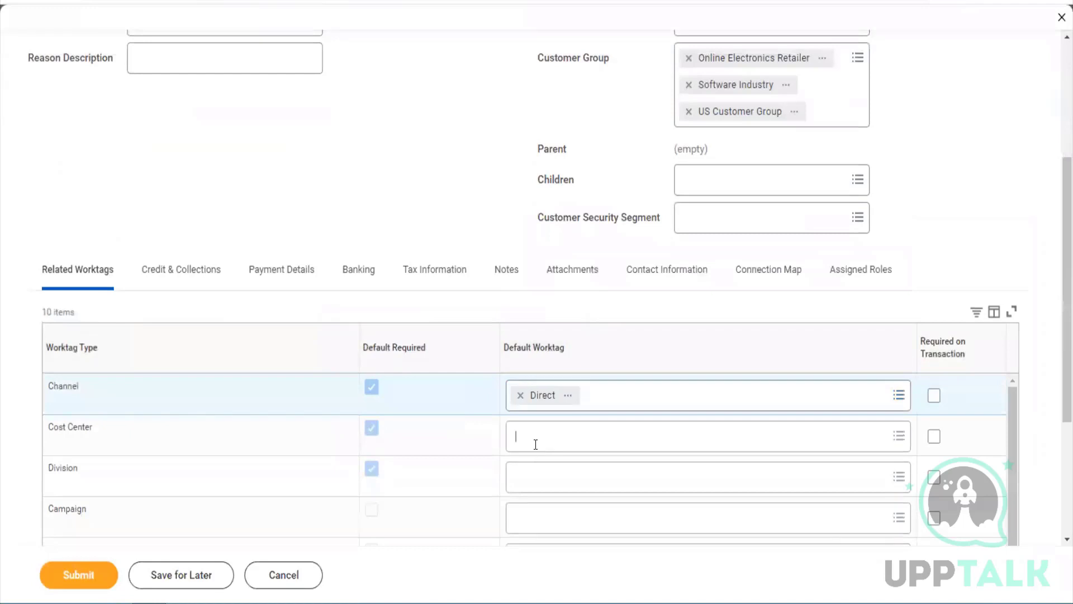
{"action": "left_click", "coordinate": [553, 391]}
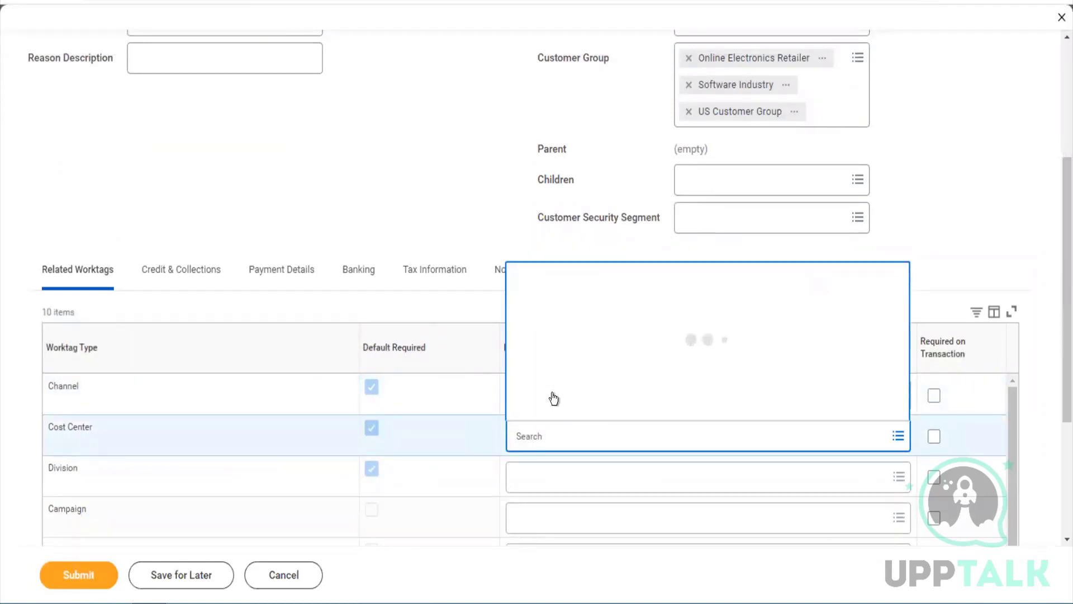
{"action": "left_click", "coordinate": [597, 127]}
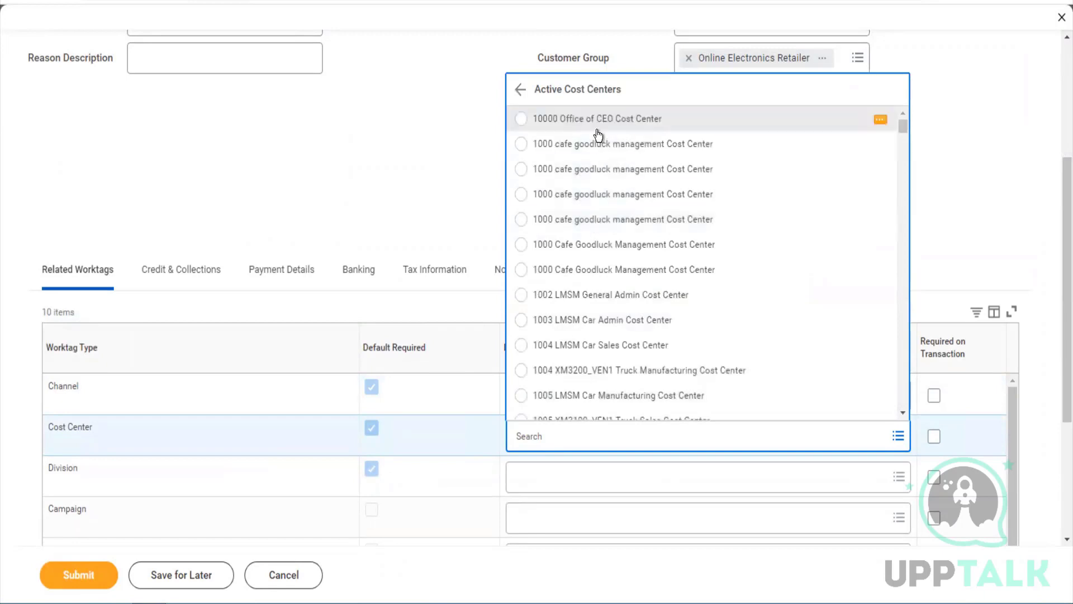
Set the Division worktag to Financial Services and Line of Business to Enterprise
{"action": "left_click", "coordinate": [531, 479]}
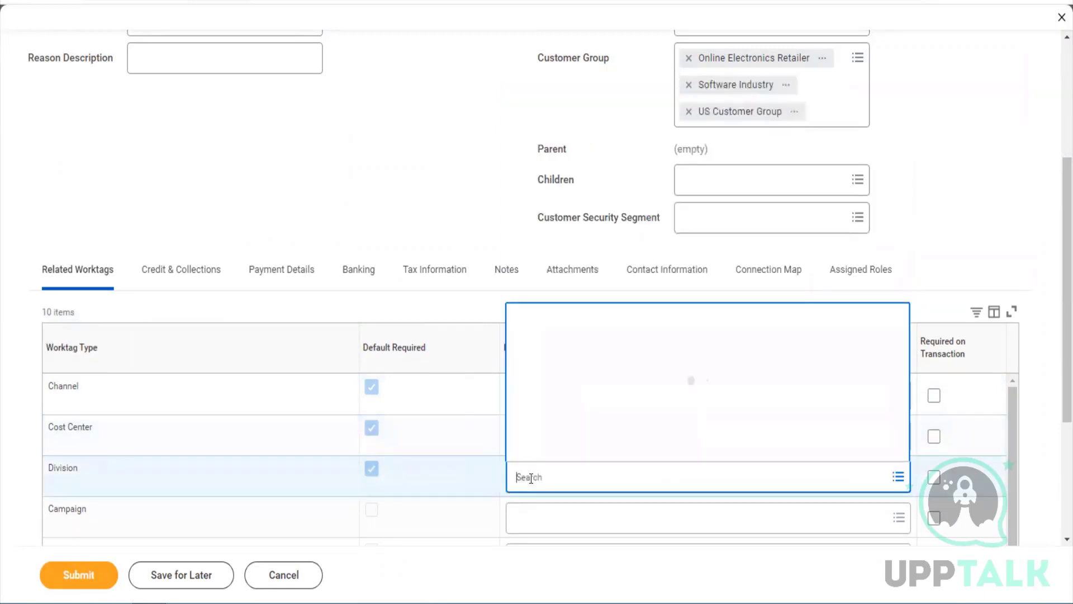
{"action": "left_click", "coordinate": [555, 424]}
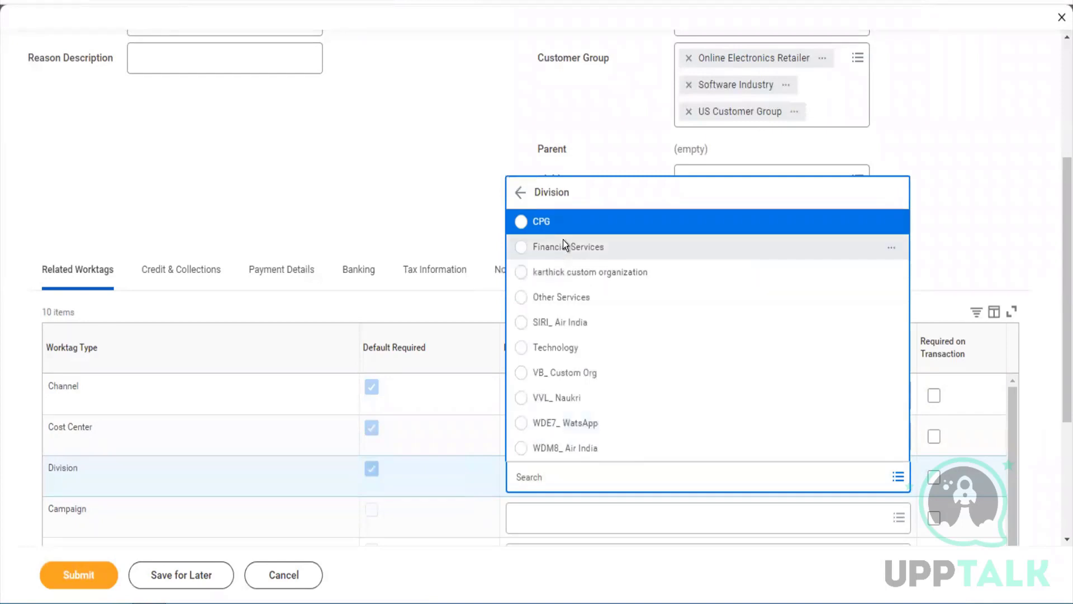
{"action": "left_click", "coordinate": [563, 246]}
{"action": "scroll", "coordinate": [838, 495], "scroll_direction": "down", "scroll_amount": 3}
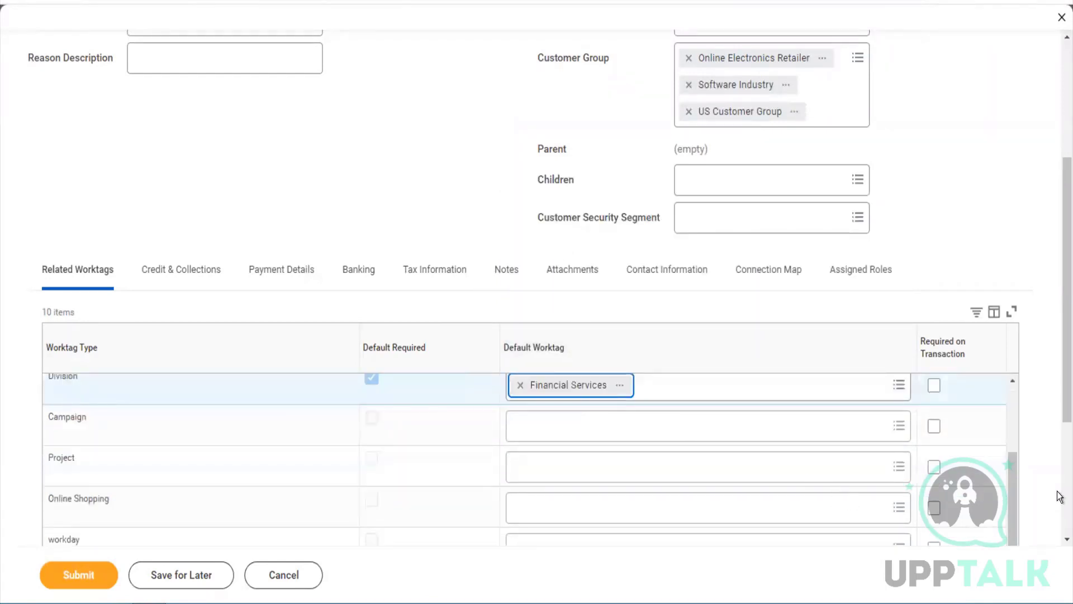
{"action": "scroll", "coordinate": [1060, 496], "scroll_direction": "down", "scroll_amount": 4}
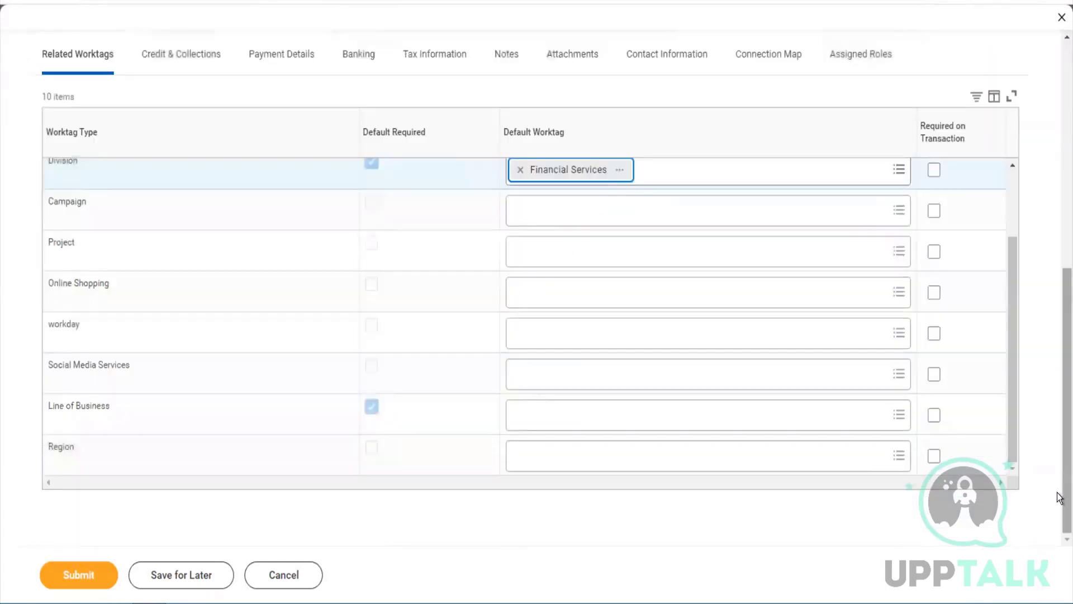
{"action": "left_click", "coordinate": [638, 414]}
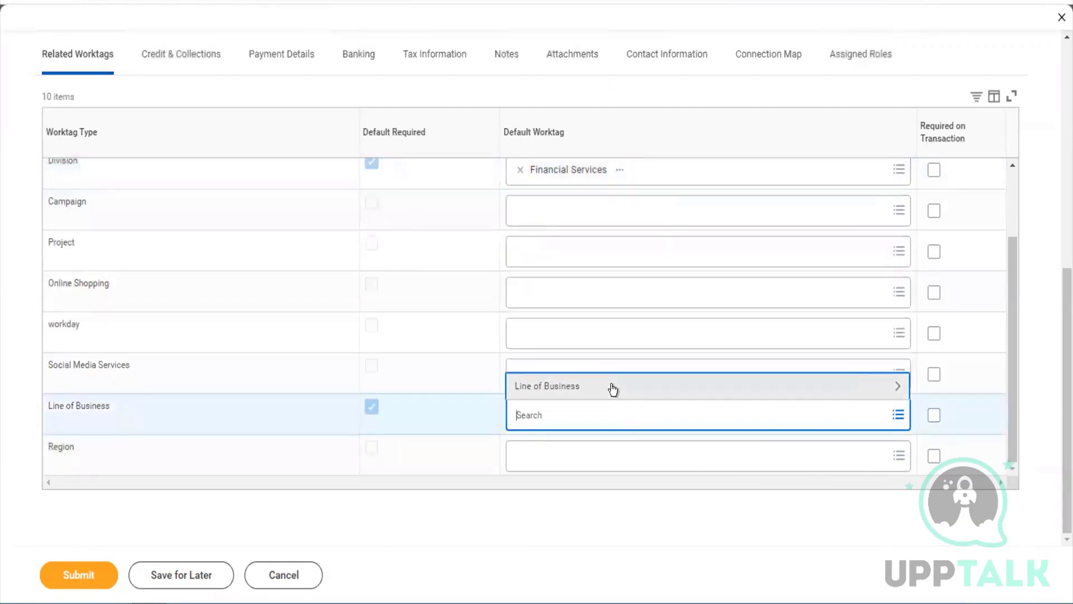
{"action": "left_click", "coordinate": [611, 384]}
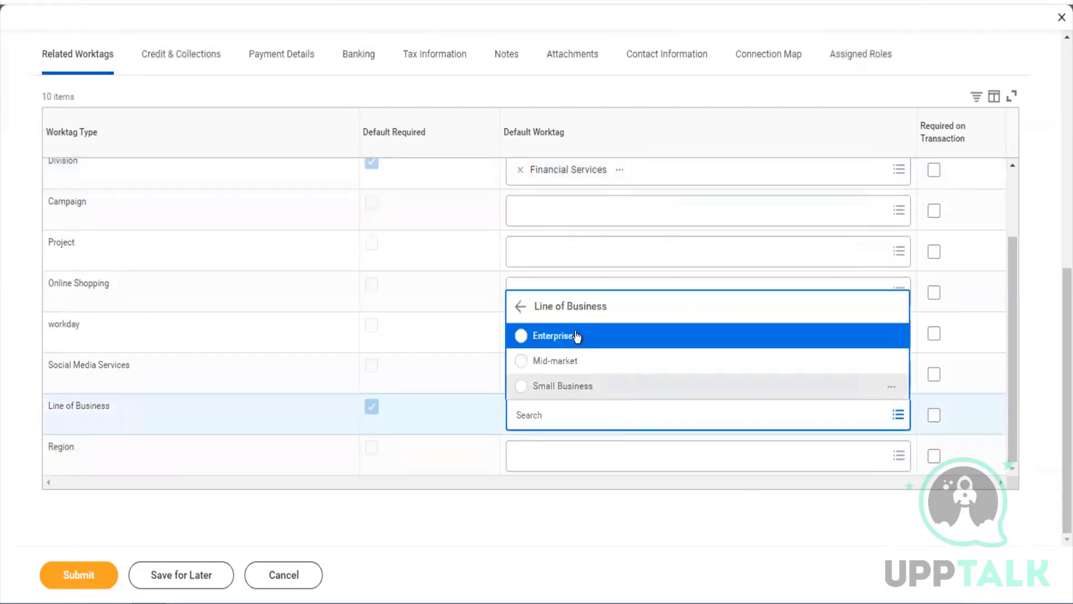
{"action": "left_click", "coordinate": [576, 336]}
{"action": "scroll", "coordinate": [577, 336], "scroll_direction": "up", "scroll_amount": 2}
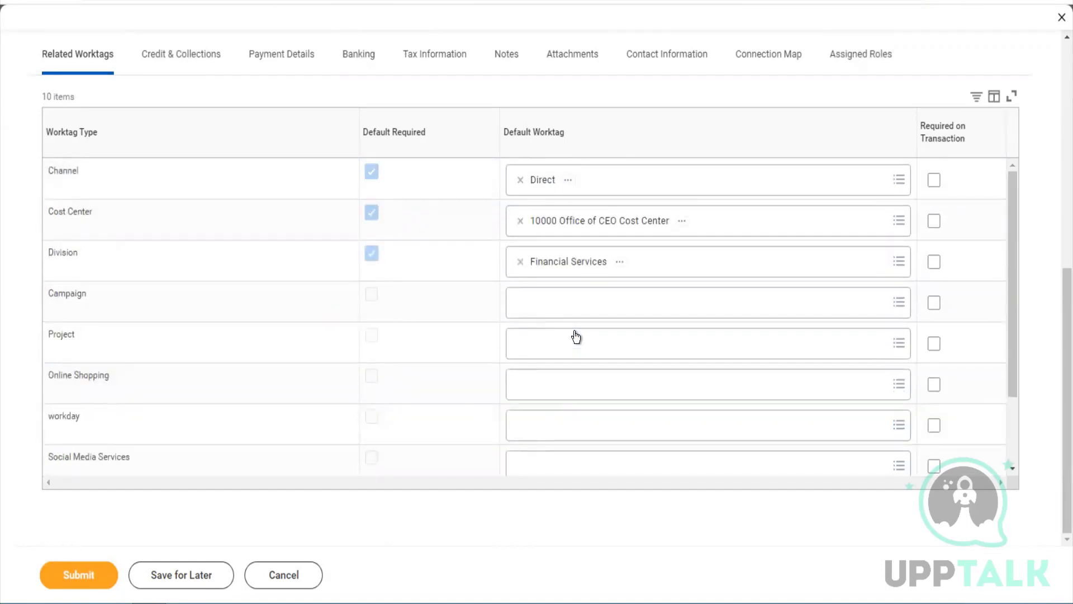
{"action": "scroll", "coordinate": [576, 336], "scroll_direction": "up", "scroll_amount": 4}
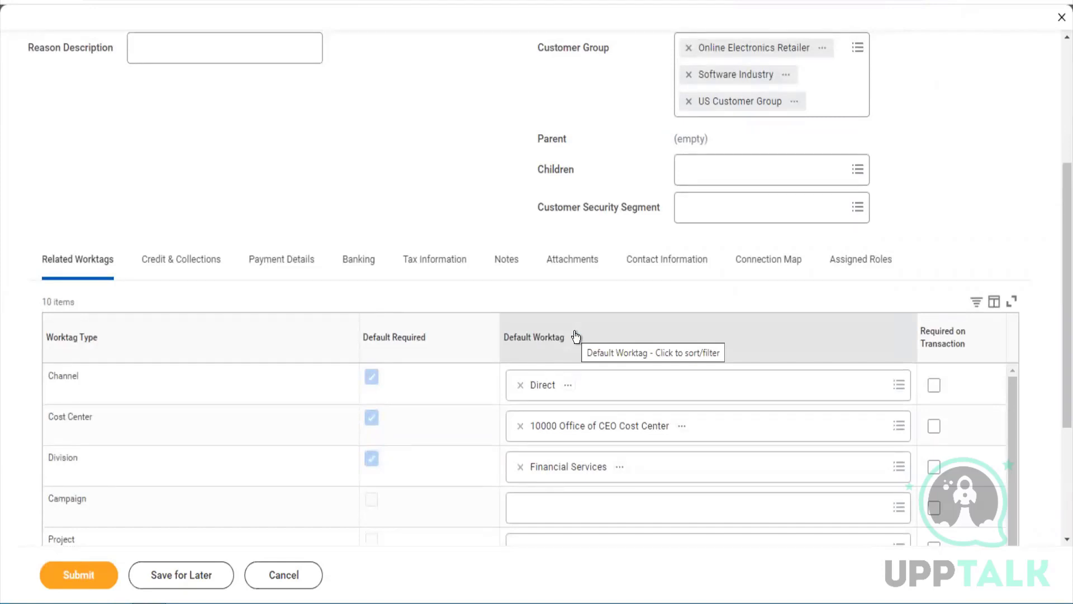
In Payment Details, make Check the default payment type
{"action": "left_click", "coordinate": [266, 270]}
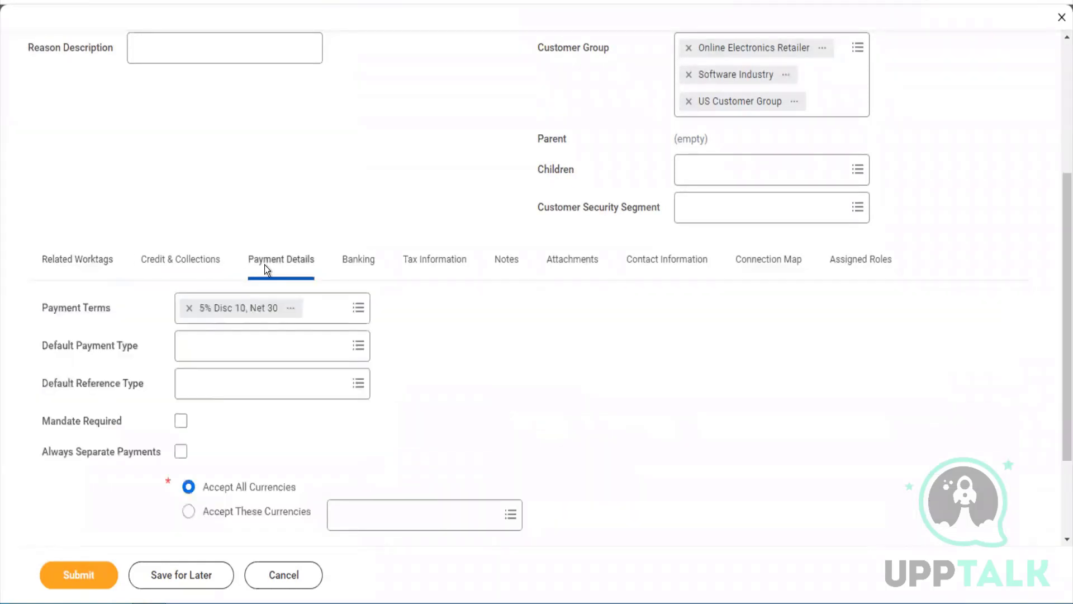
{"action": "left_click", "coordinate": [271, 352]}
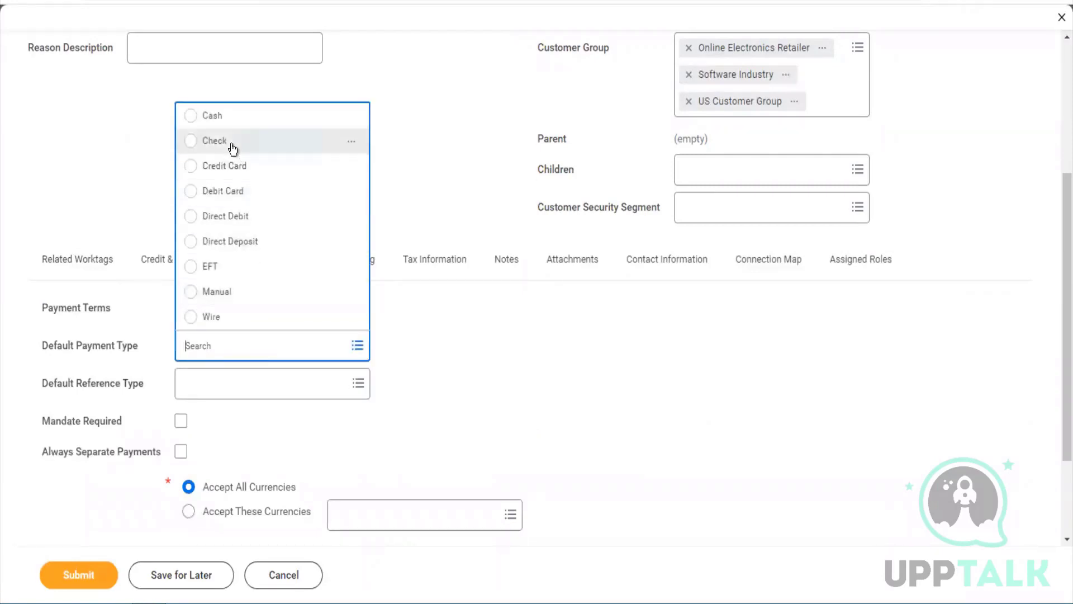
{"action": "left_click", "coordinate": [233, 149]}
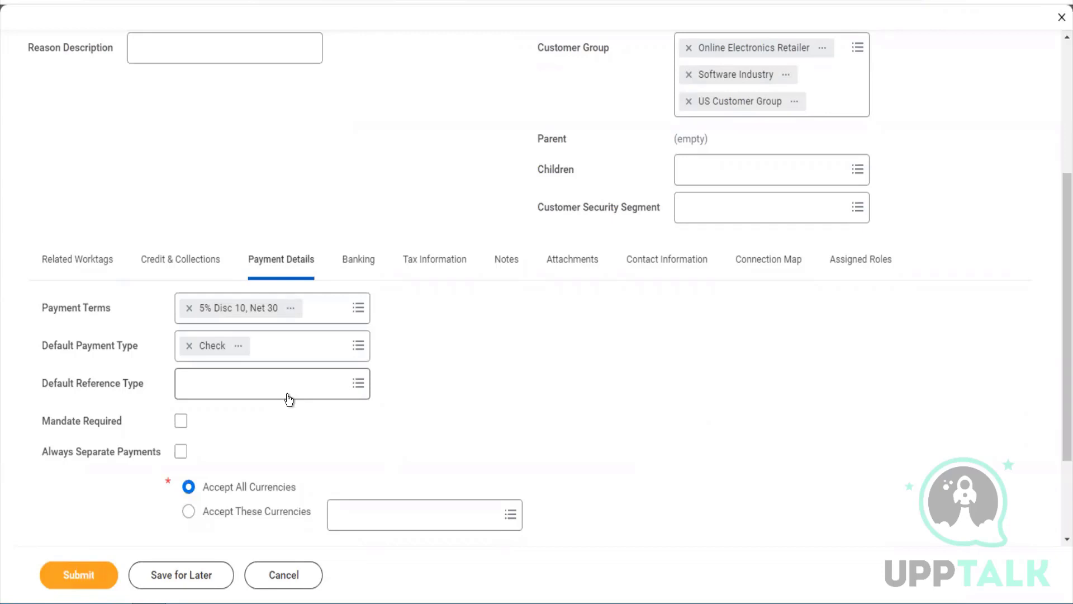
Set the default reference type to Boleto Bancário (Brazil) and review the other options
{"action": "left_click", "coordinate": [289, 398]}
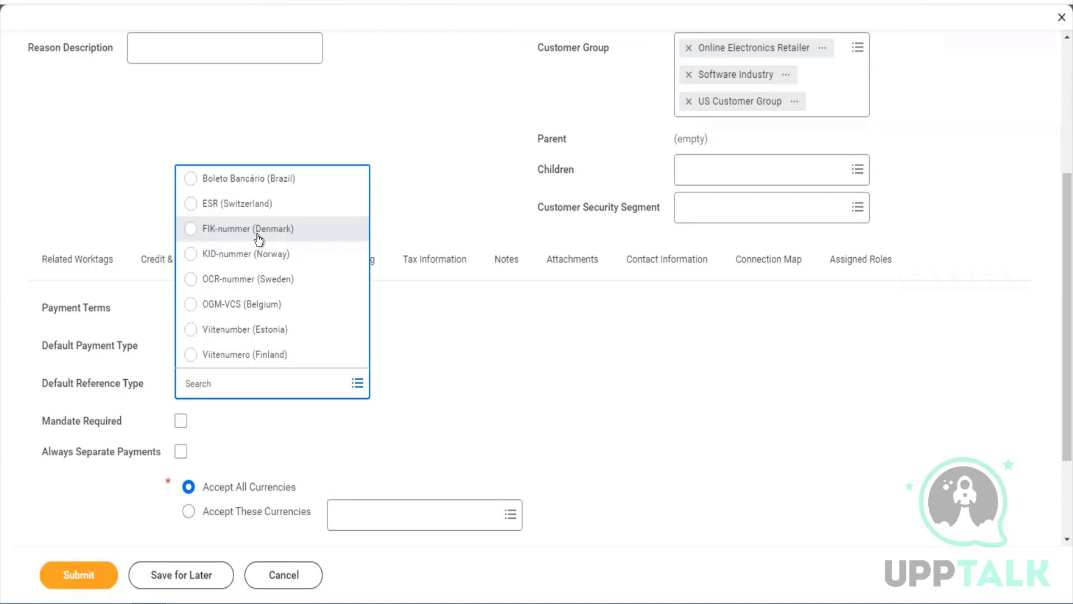
{"action": "left_click", "coordinate": [286, 180]}
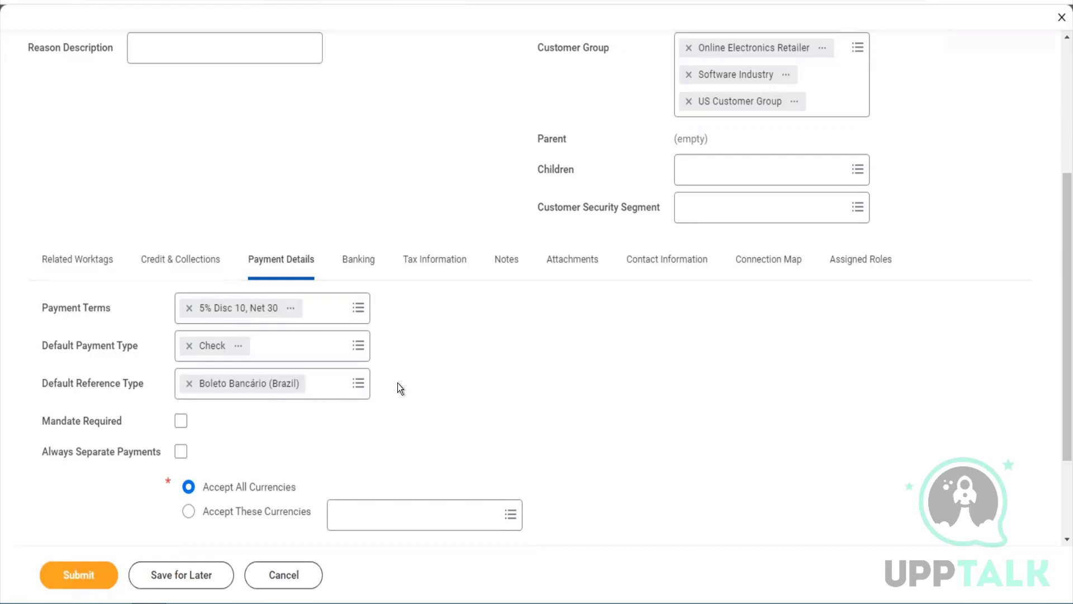
{"action": "scroll", "coordinate": [397, 383], "scroll_direction": "down", "scroll_amount": 2}
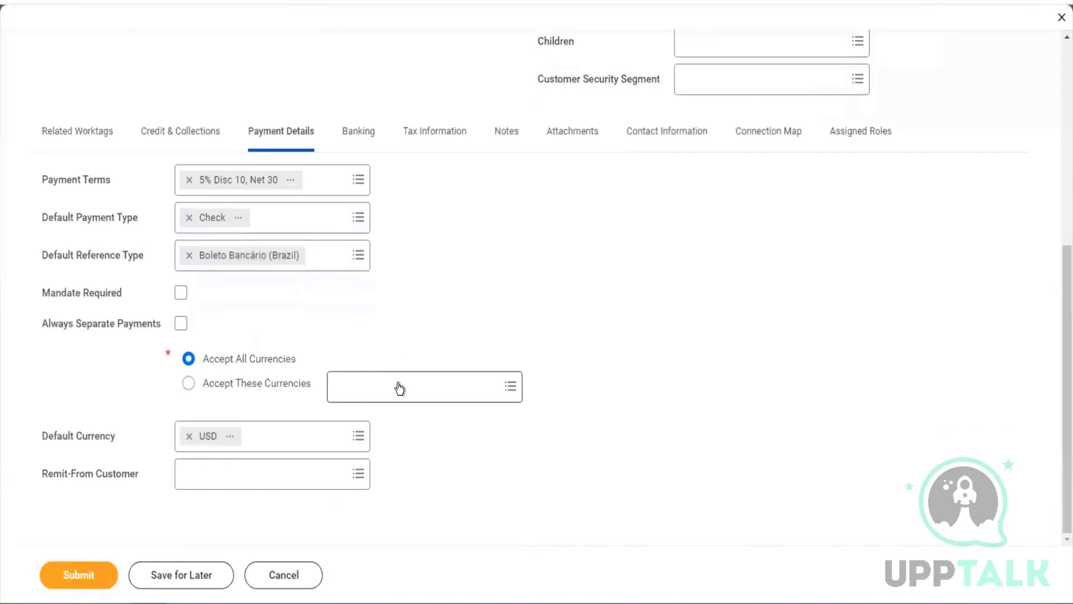
{"action": "left_click", "coordinate": [330, 268]}
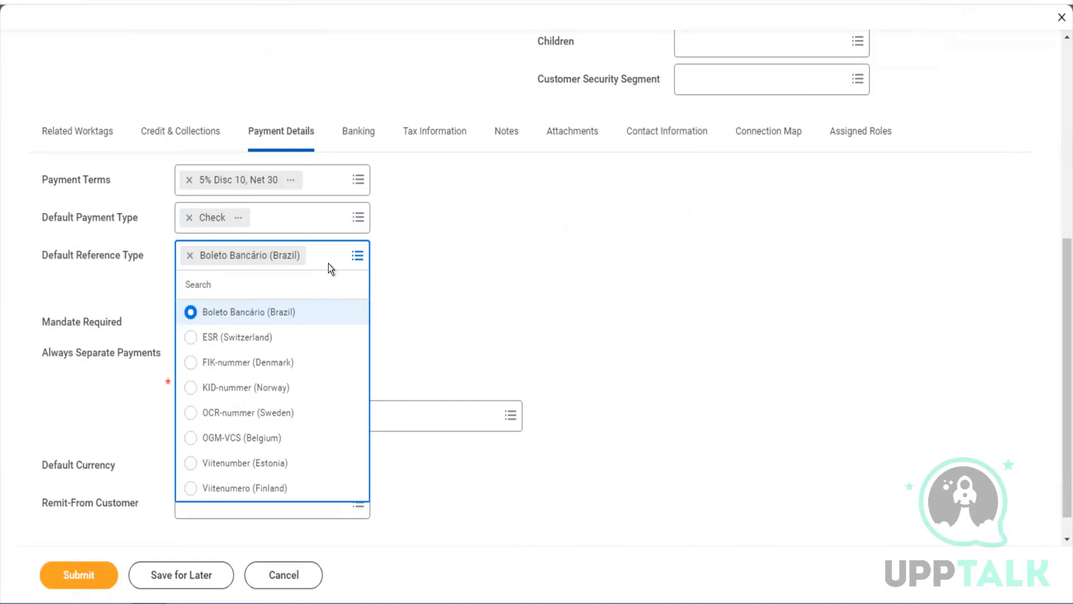
{"action": "left_click", "coordinate": [328, 263]}
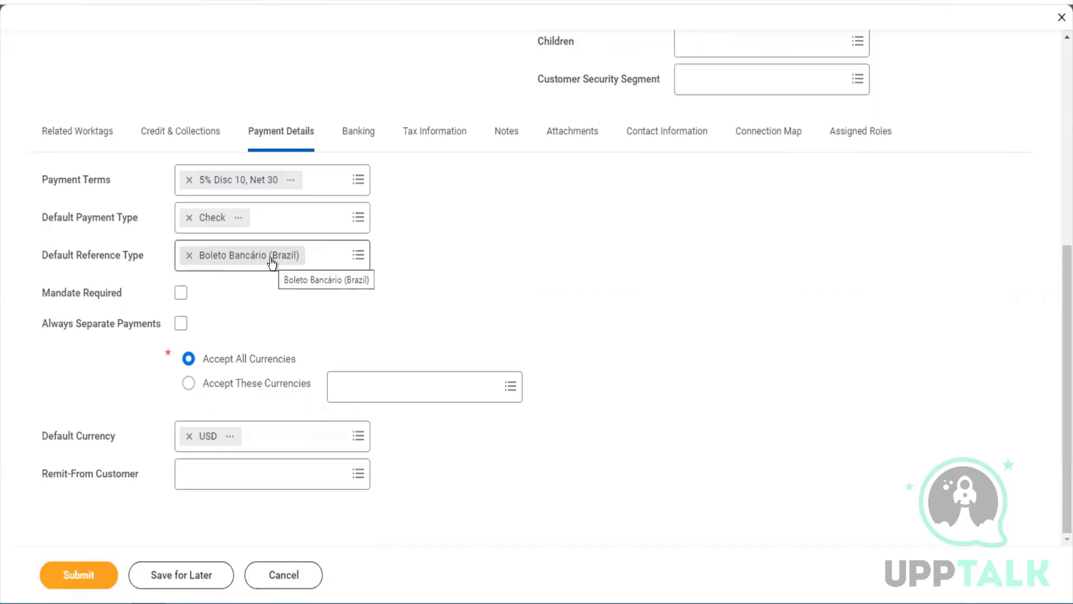
{"action": "left_click", "coordinate": [329, 259]}
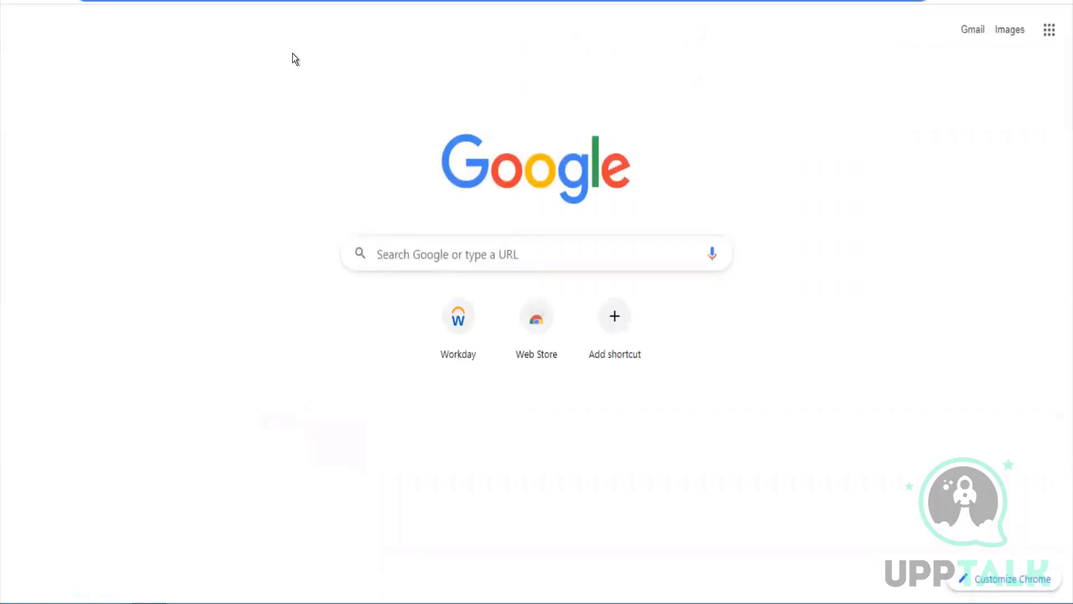
Search the web for 'boleto bancario' and open the Boleto Wikipedia article
{"action": "type", "text": "boleto"}
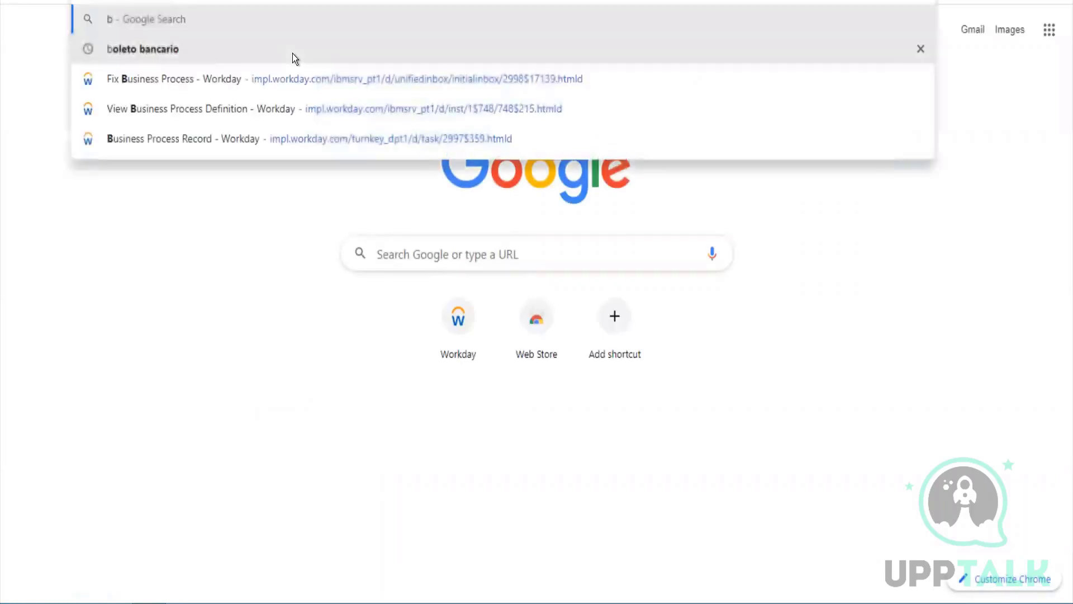
{"action": "type", "text": "ncario"}
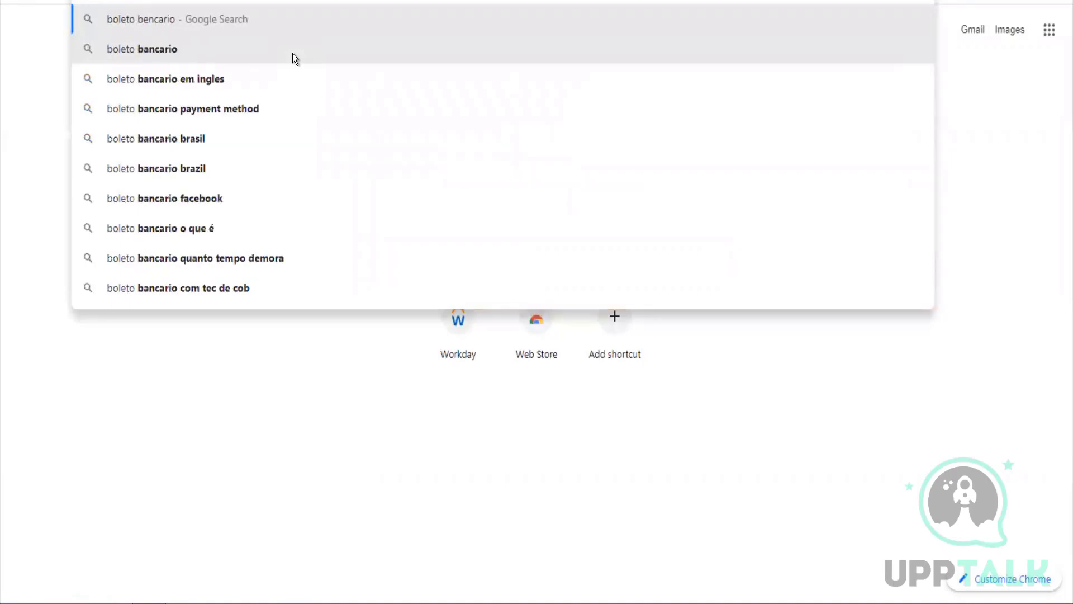
{"action": "key", "text": "Return"}
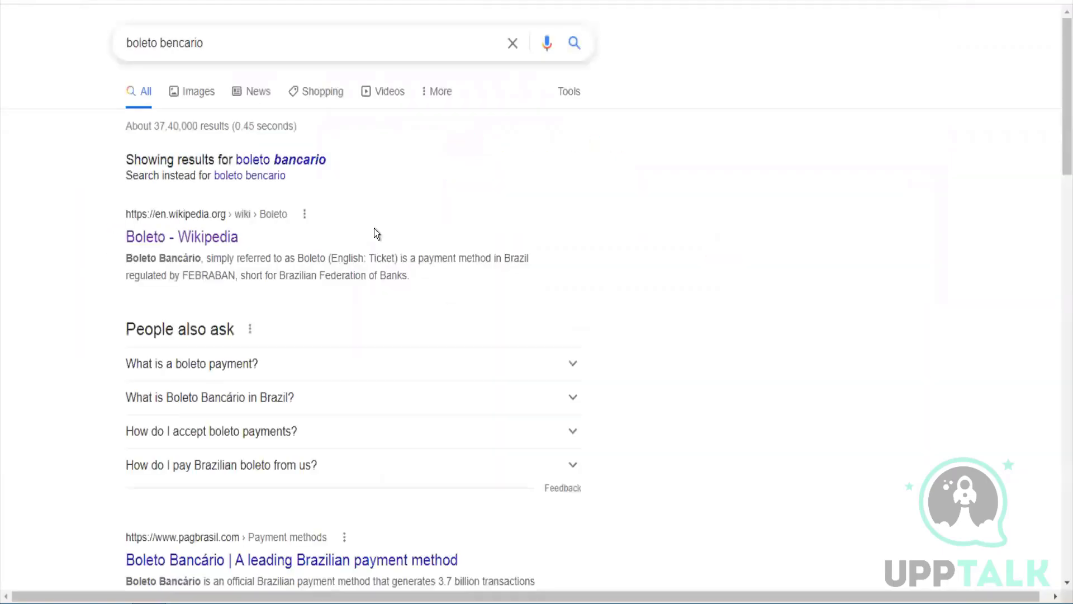
{"action": "left_click", "coordinate": [238, 249]}
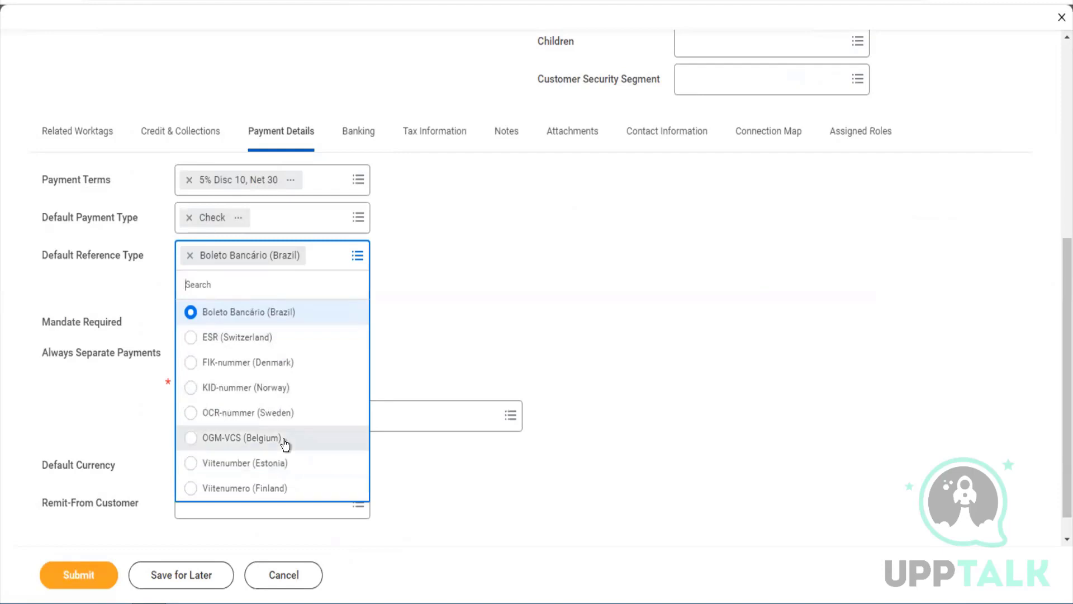
Close the reference type choices unchanged and turn on Always Separate Payments
{"action": "left_click", "coordinate": [464, 317]}
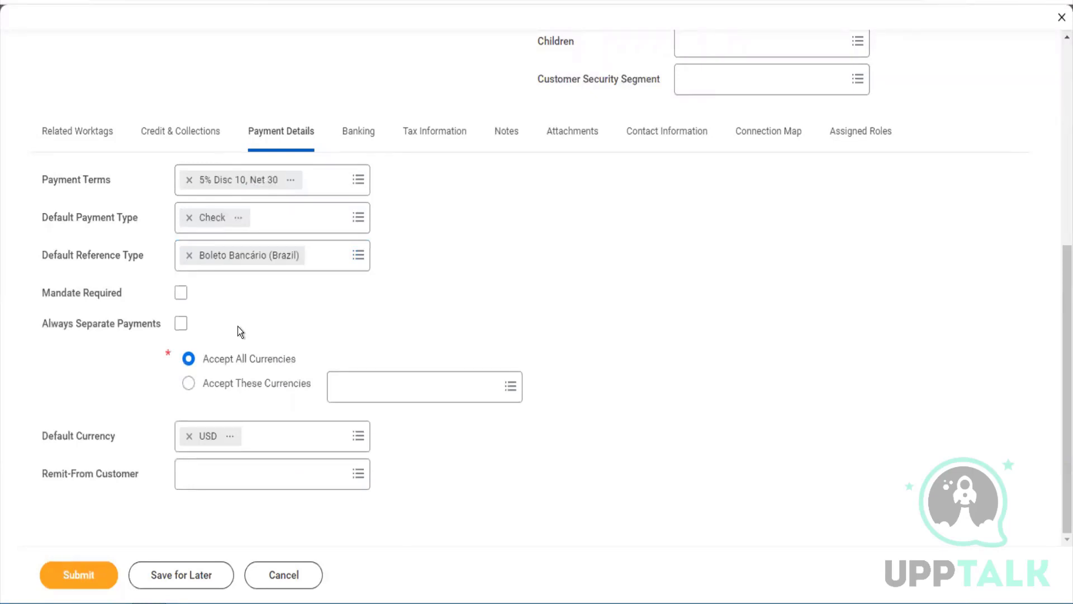
{"action": "left_click", "coordinate": [328, 268]}
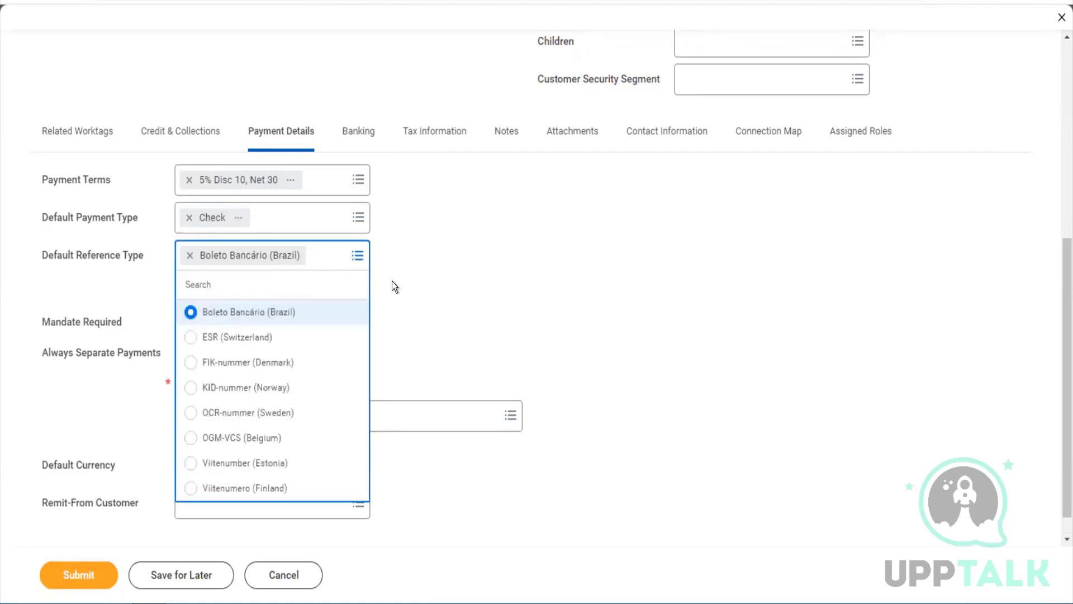
{"action": "left_click", "coordinate": [442, 311]}
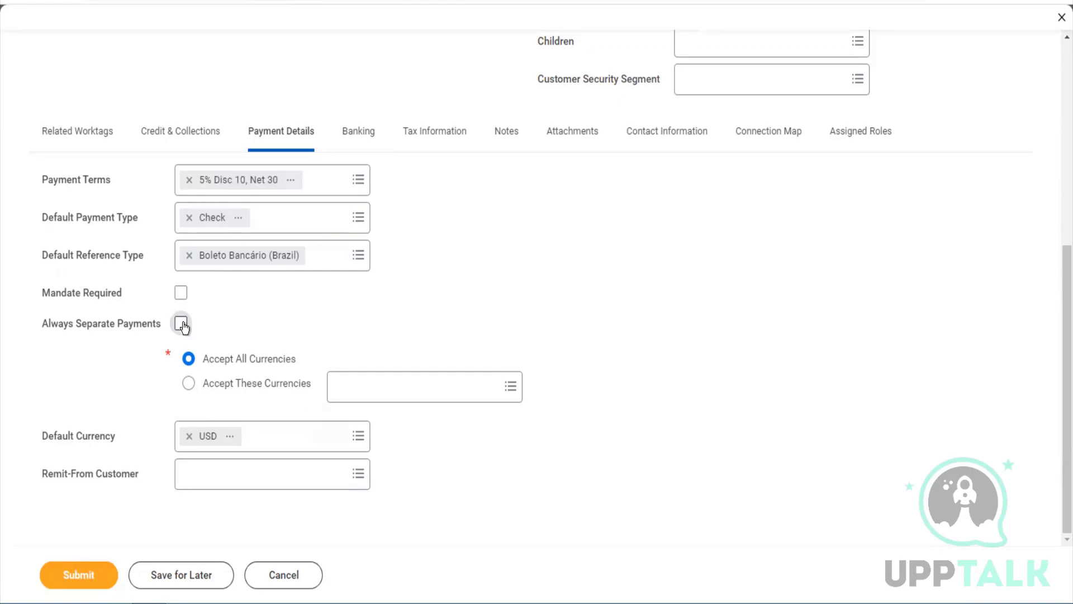
{"action": "left_click", "coordinate": [182, 324]}
Browse Remit-From Customer by the APJ and Customers A - L groups, leaving it empty
{"action": "mouse_move", "coordinate": [291, 478]}
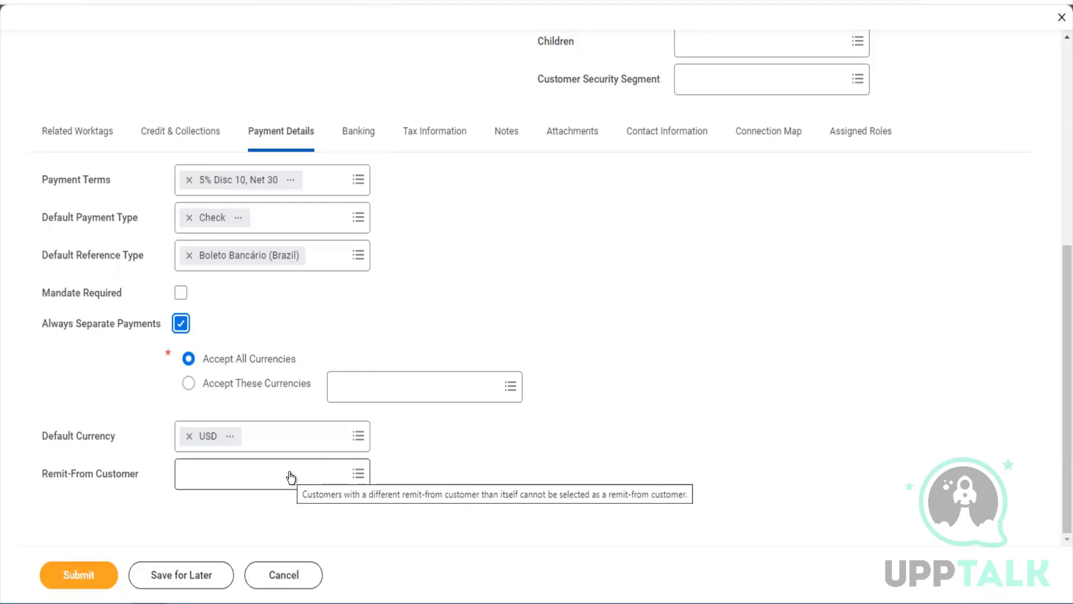
{"action": "left_click", "coordinate": [291, 475]}
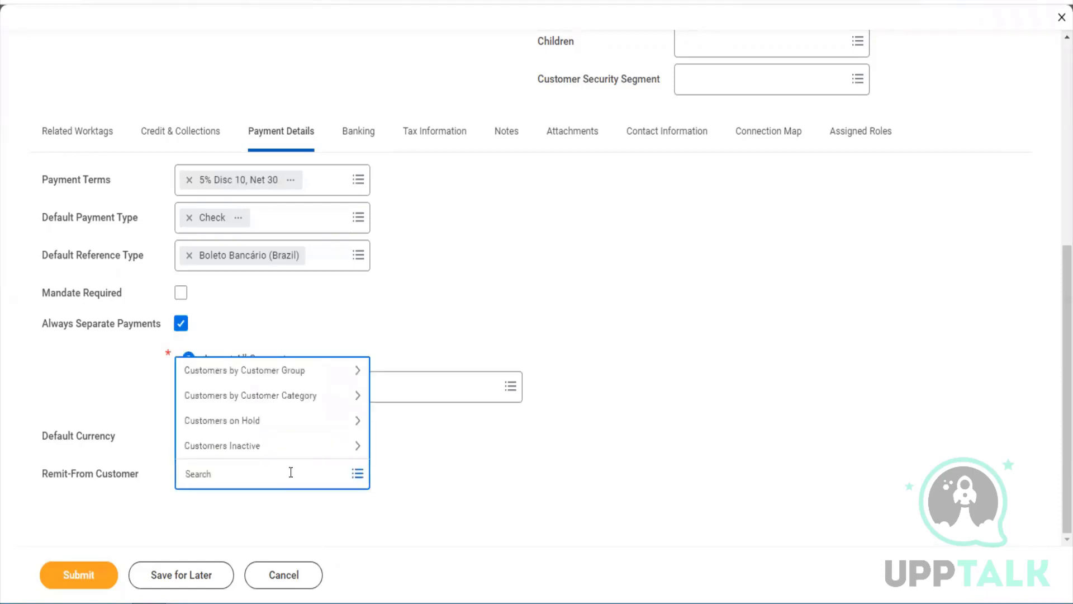
{"action": "left_click", "coordinate": [243, 368]}
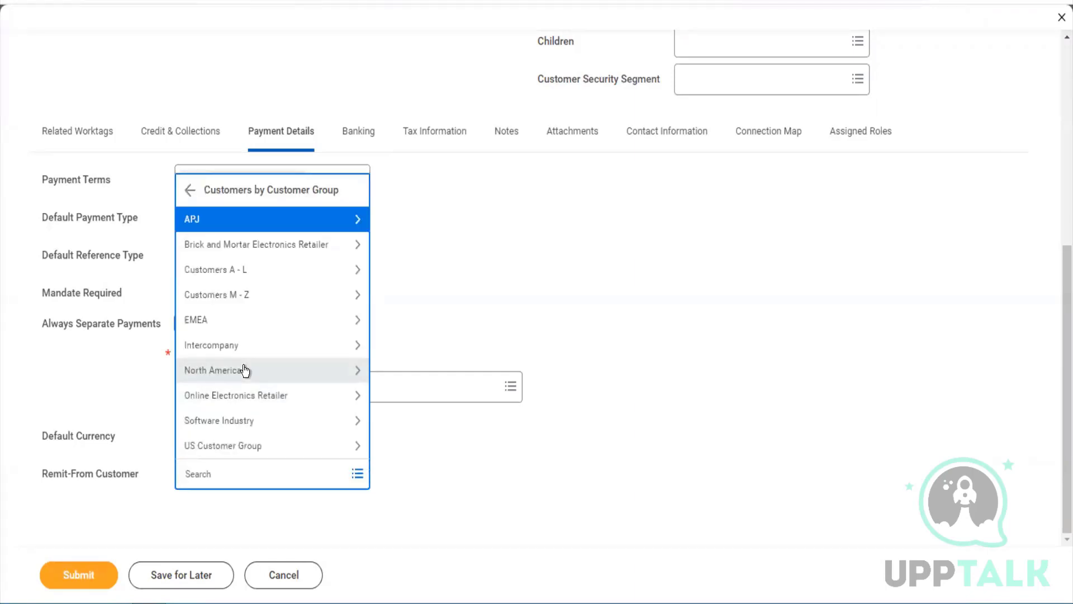
{"action": "left_click", "coordinate": [263, 223]}
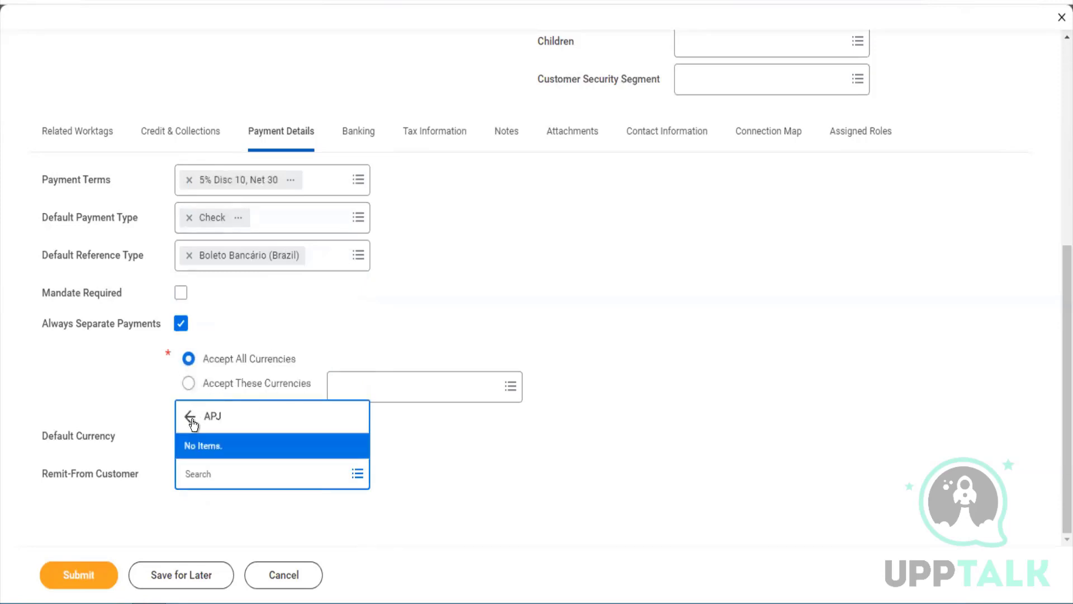
{"action": "left_click", "coordinate": [198, 421]}
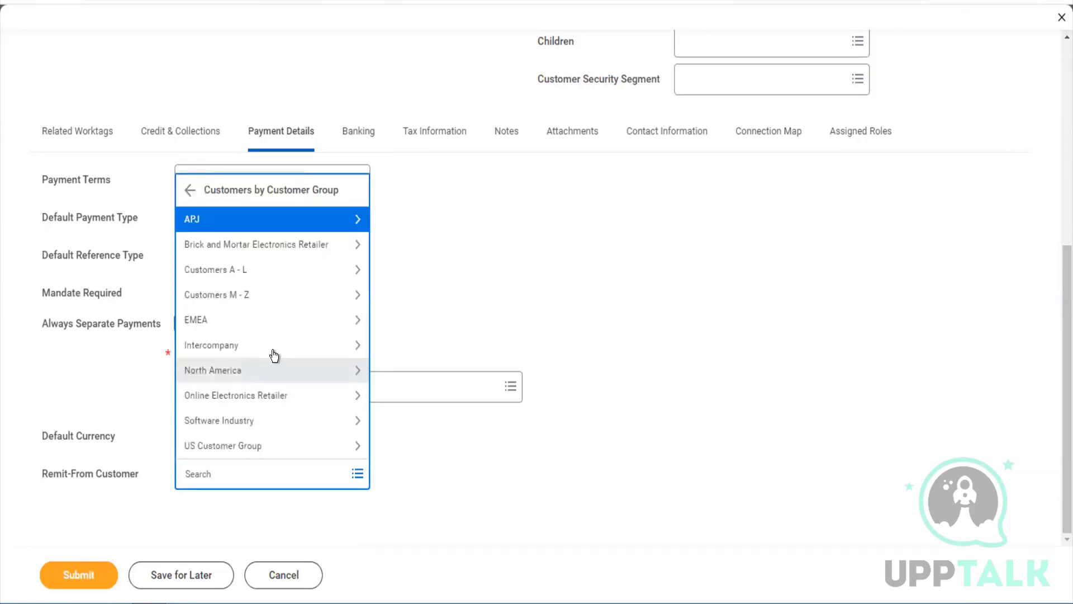
{"action": "left_click", "coordinate": [230, 273]}
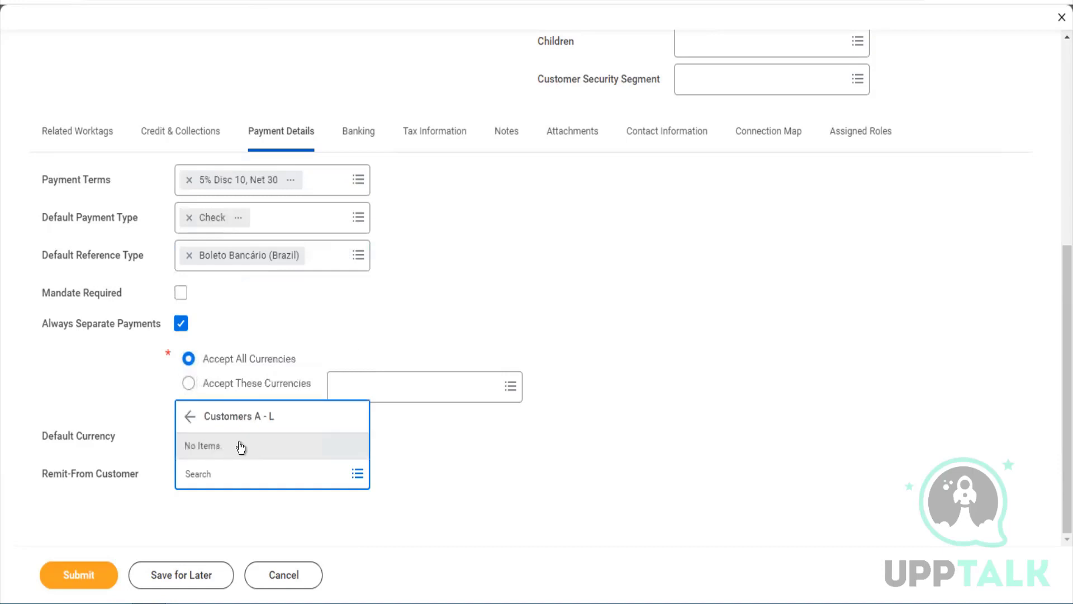
{"action": "left_click", "coordinate": [395, 436]}
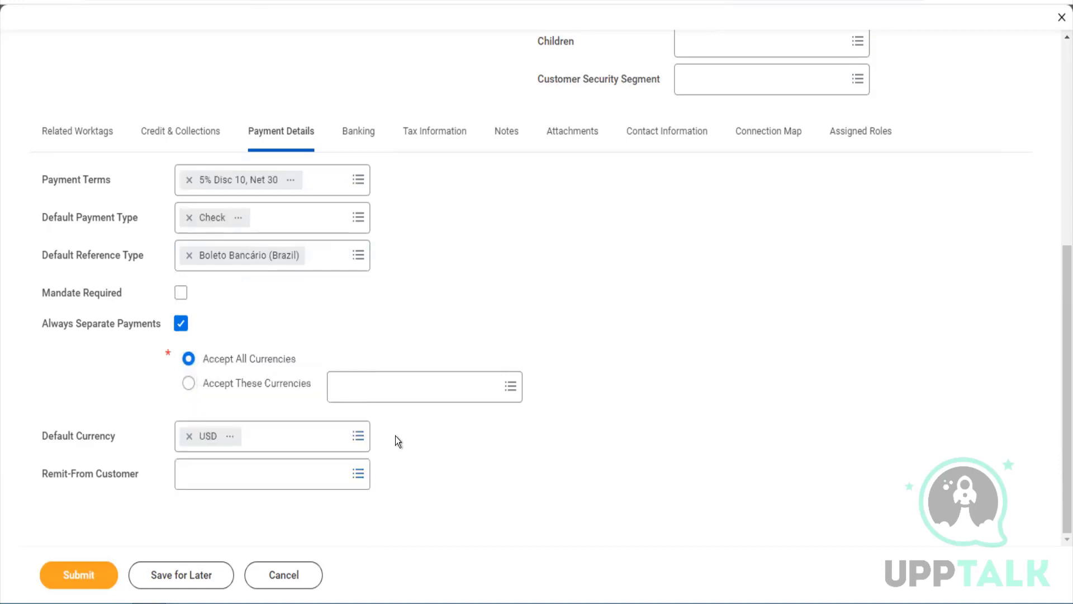
On the Banking tab, add a Checking settlement bank account nicknamed 'Tesla HDFC'
{"action": "left_click", "coordinate": [360, 139]}
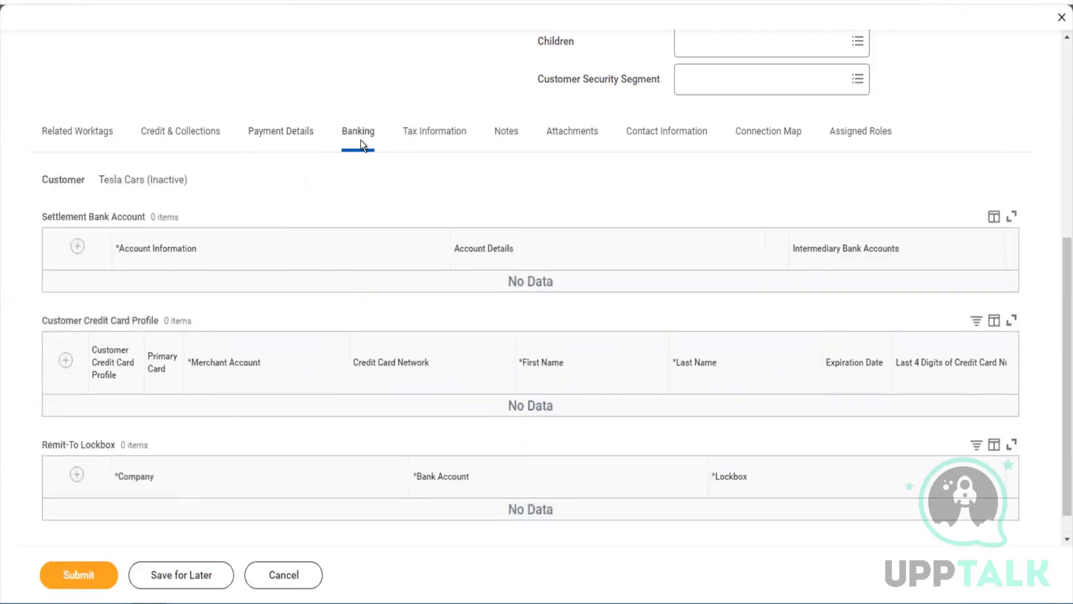
{"action": "left_click", "coordinate": [77, 246]}
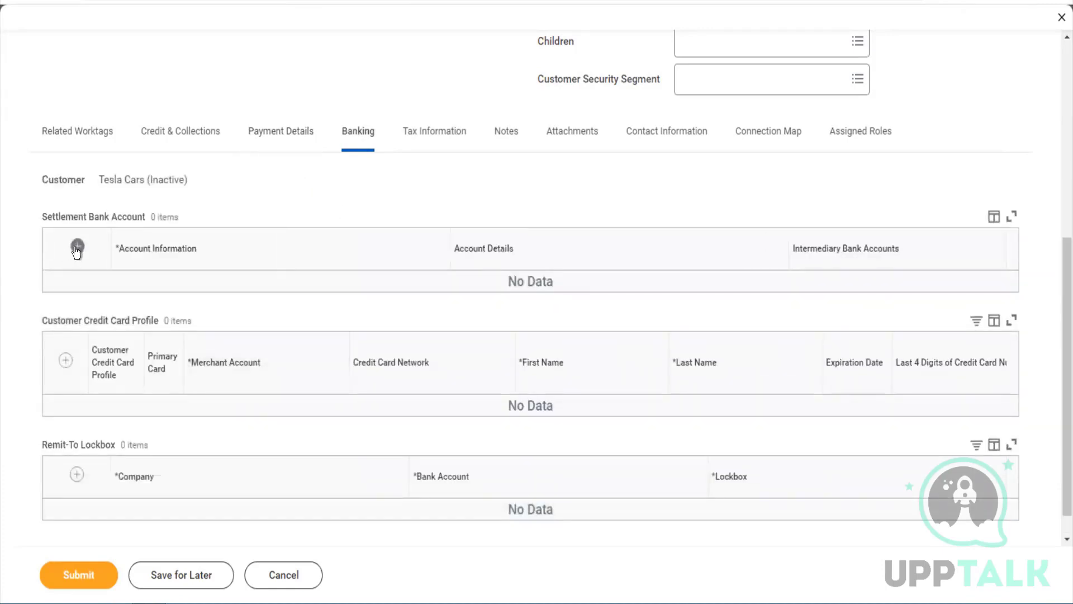
{"action": "left_click", "coordinate": [245, 317]}
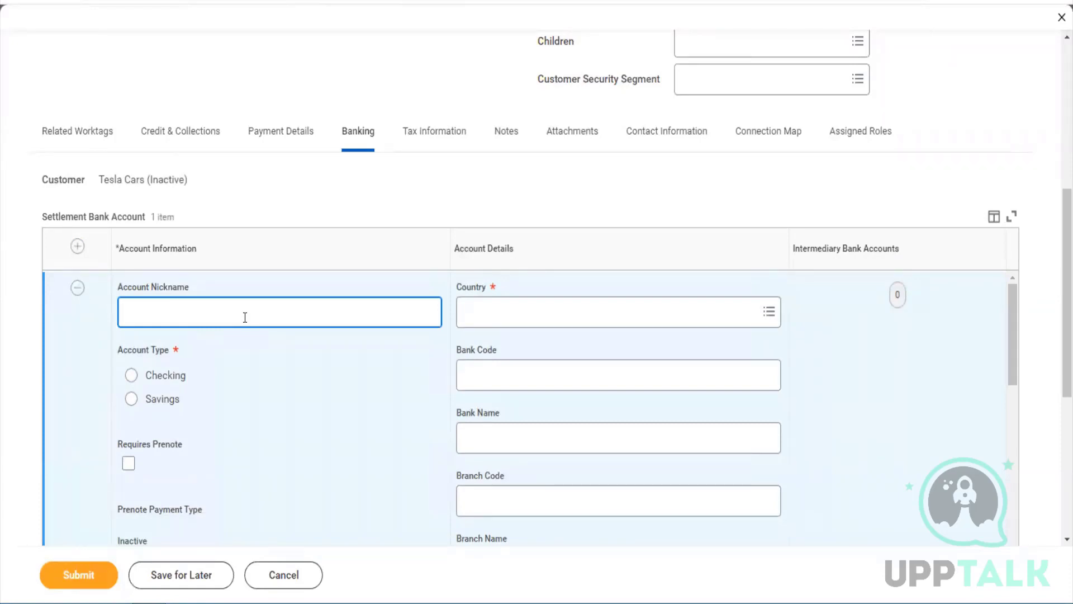
{"action": "type", "text": "Tesla HDFC"}
{"action": "key", "text": "Tab"}
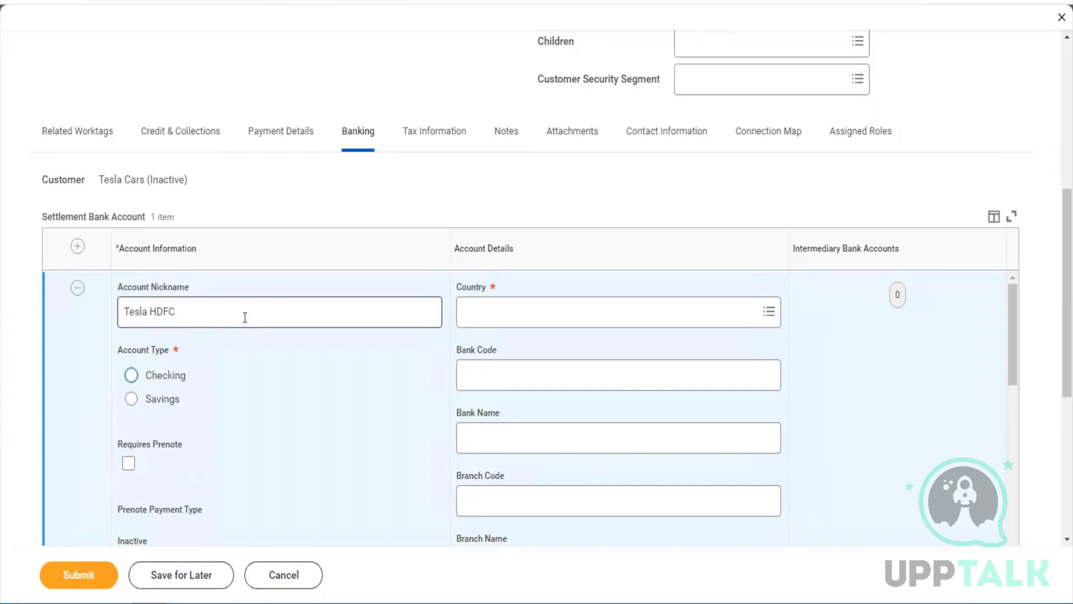
{"action": "key", "text": "space"}
{"action": "scroll", "coordinate": [451, 385], "scroll_direction": "down", "scroll_amount": 5}
{"action": "scroll", "coordinate": [450, 384], "scroll_direction": "up", "scroll_amount": 5}
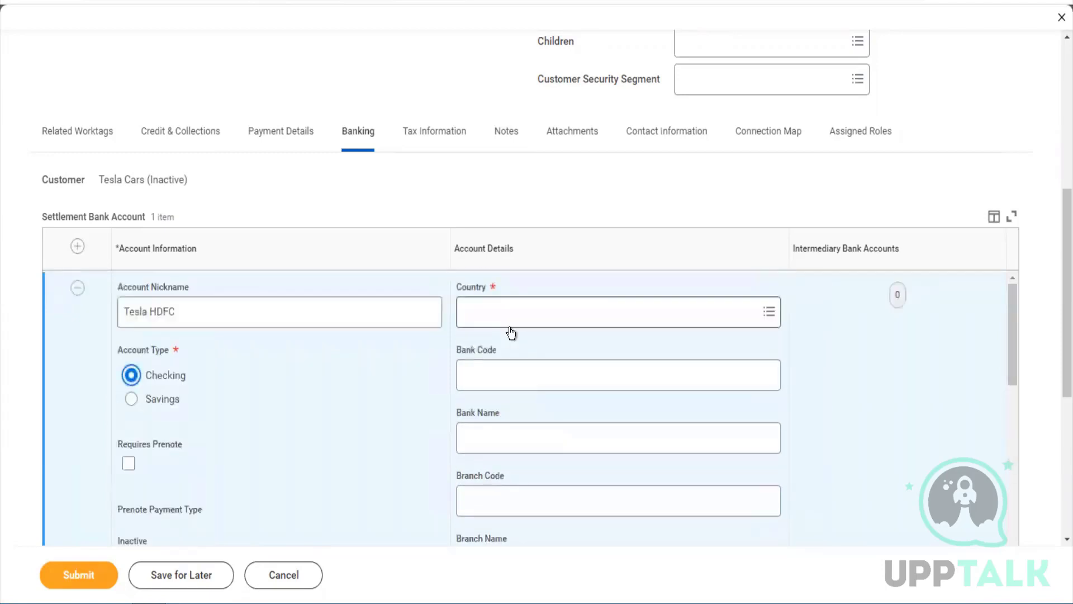
Set the bank account's country to India
{"action": "left_click", "coordinate": [509, 328]}
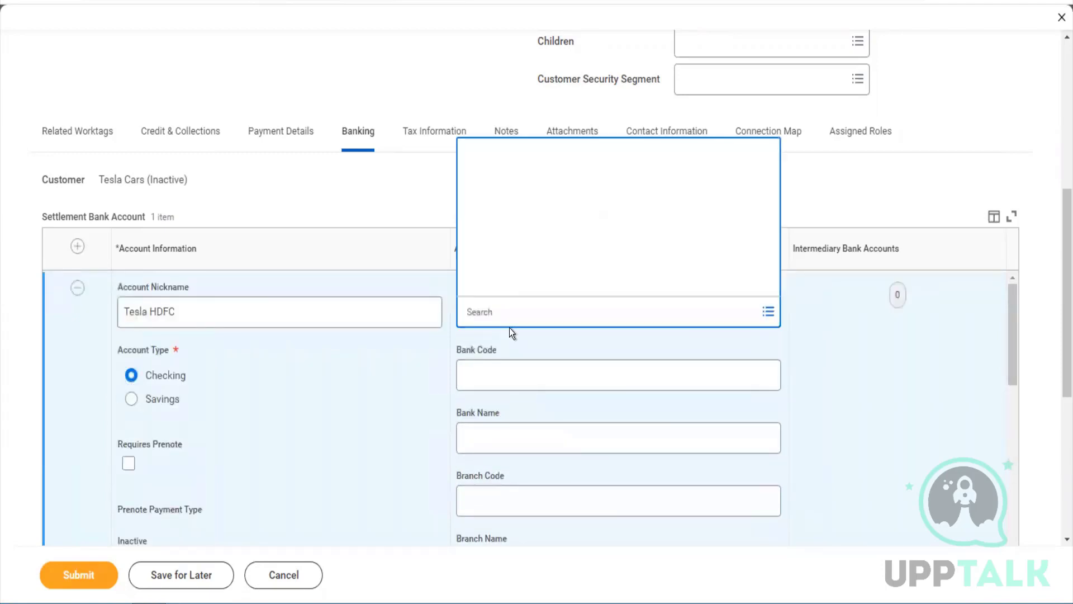
{"action": "type", "text": "oia"}
{"action": "key", "text": "BackSpace"}
{"action": "key", "text": "BackSpace"}
{"action": "key", "text": "BackSpace"}
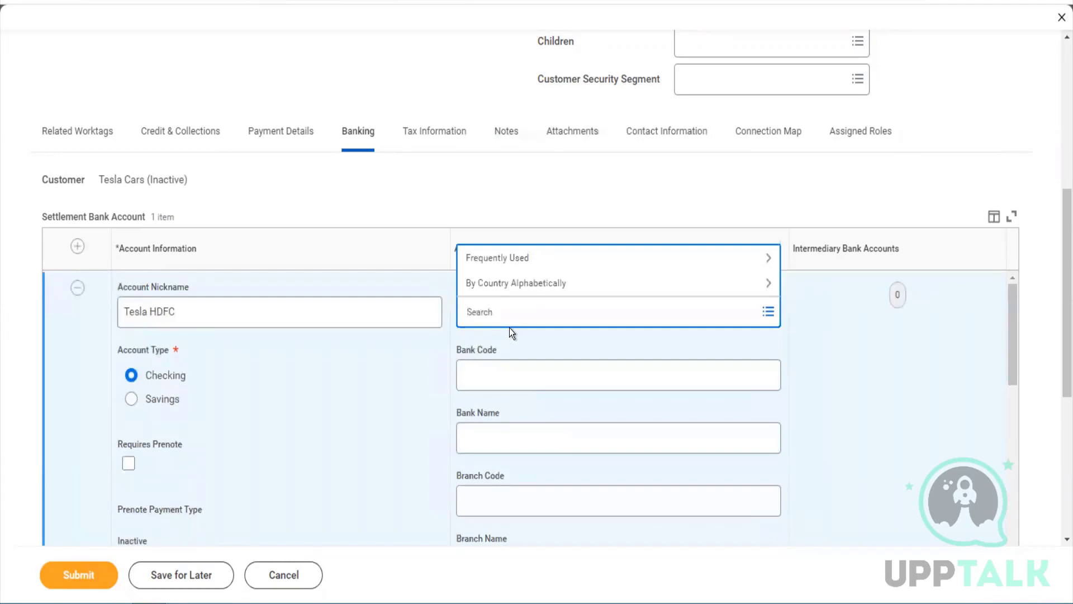
{"action": "type", "text": "india"}
{"action": "key", "text": "Return"}
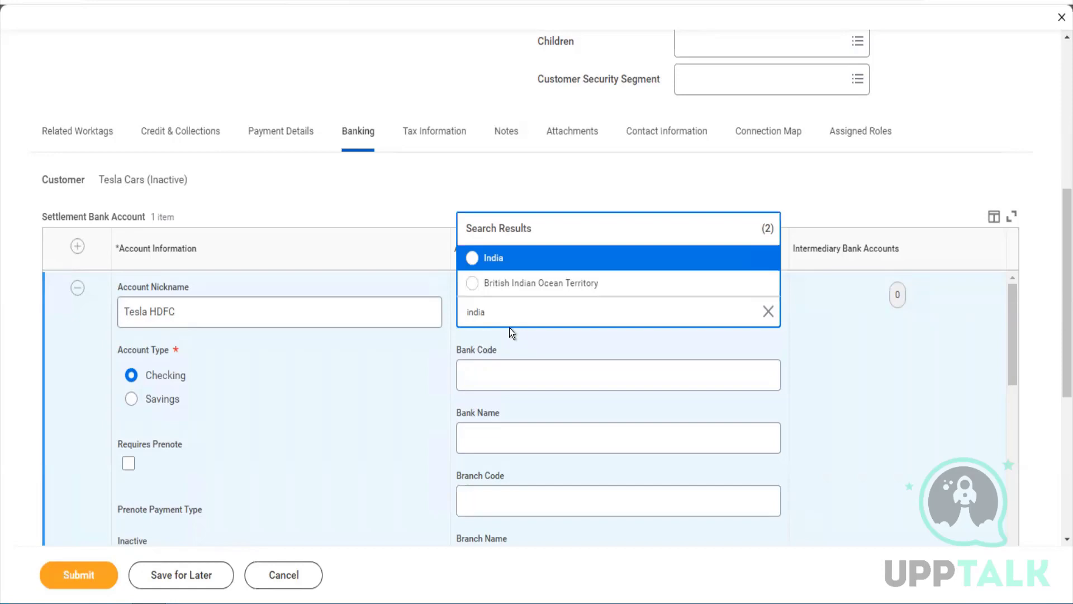
{"action": "key", "text": "Return"}
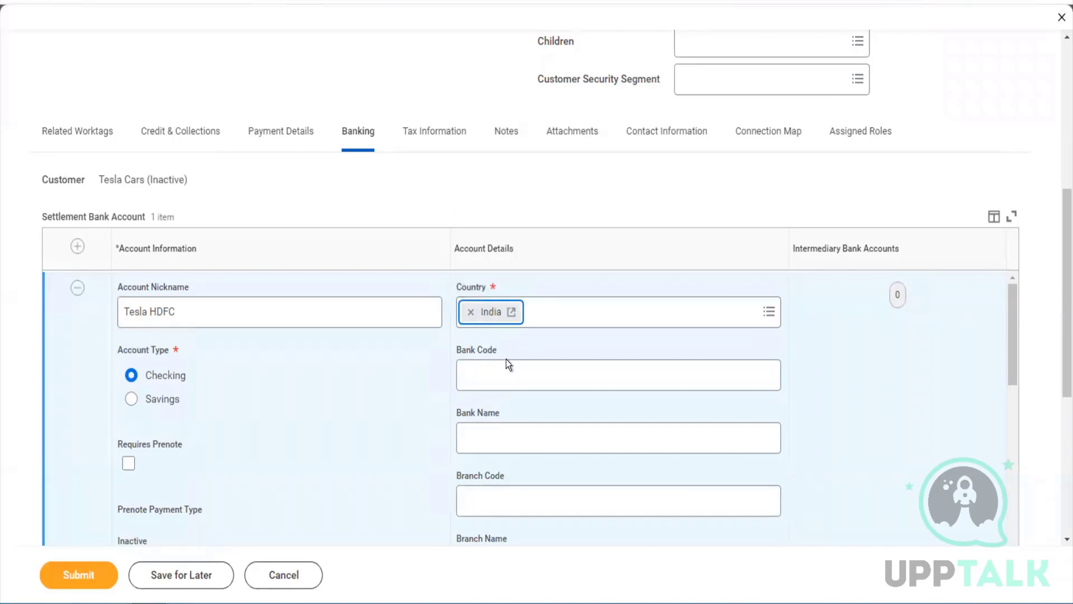
Enter IFSC code HDFC0001234, bank name HDFC LTD, and the bank account number
{"action": "left_click", "coordinate": [518, 393]}
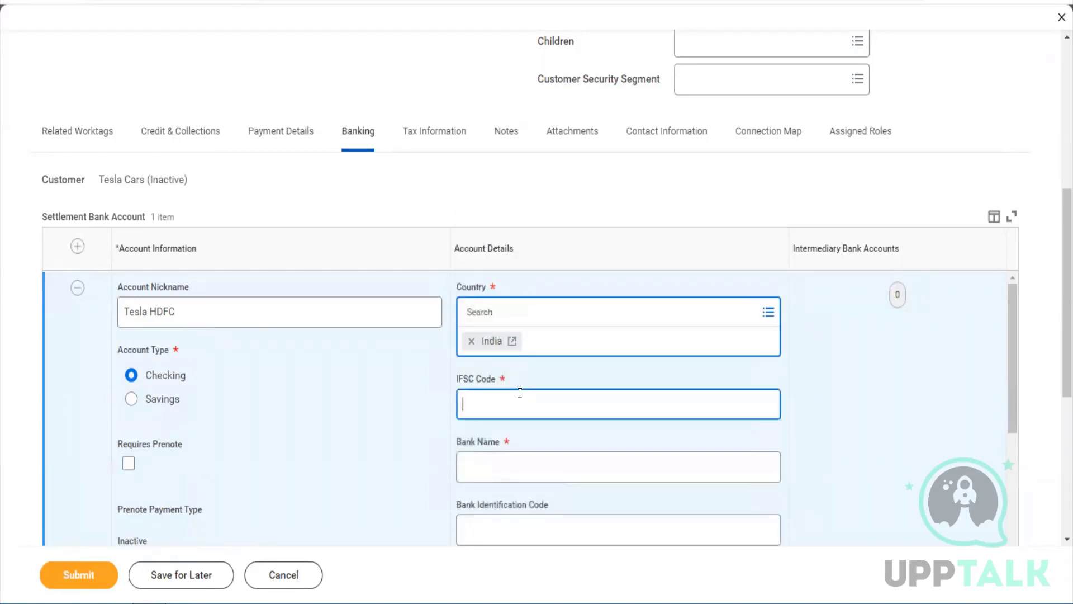
{"action": "type", "text": "HDFC0"}
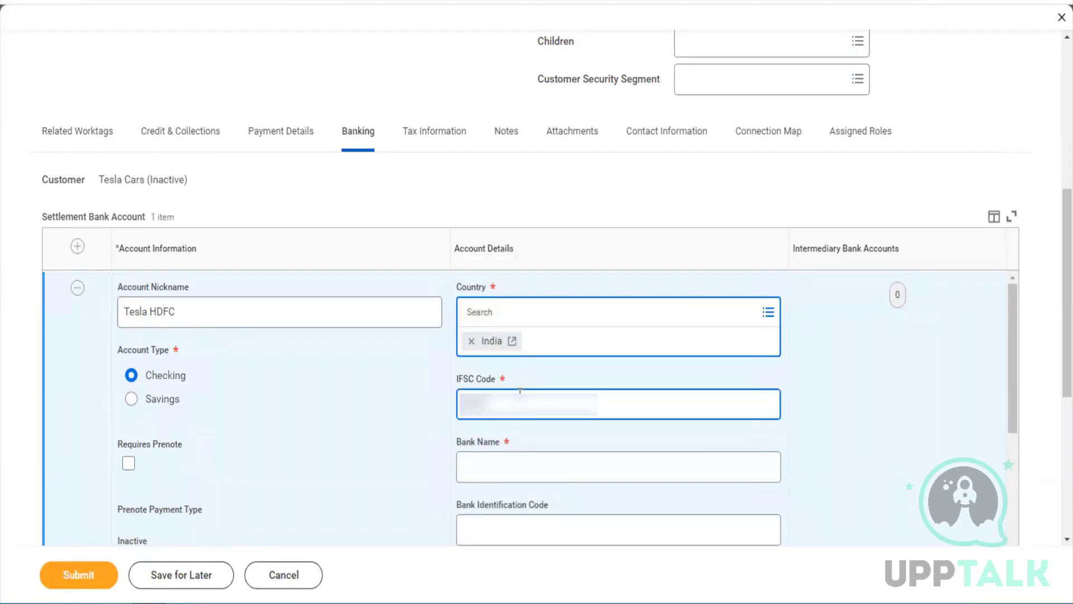
{"action": "type", "text": "001234"}
{"action": "key", "text": "Tab"}
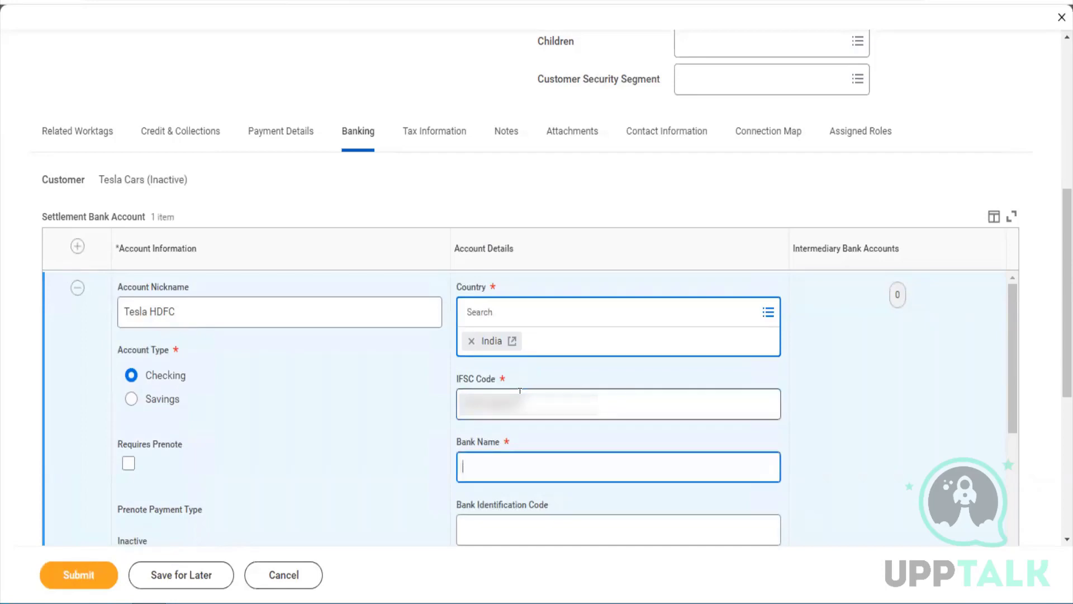
{"action": "type", "text": "HDFC LTD"}
{"action": "key", "text": "Tab"}
{"action": "scroll", "coordinate": [520, 390], "scroll_direction": "down", "scroll_amount": 3}
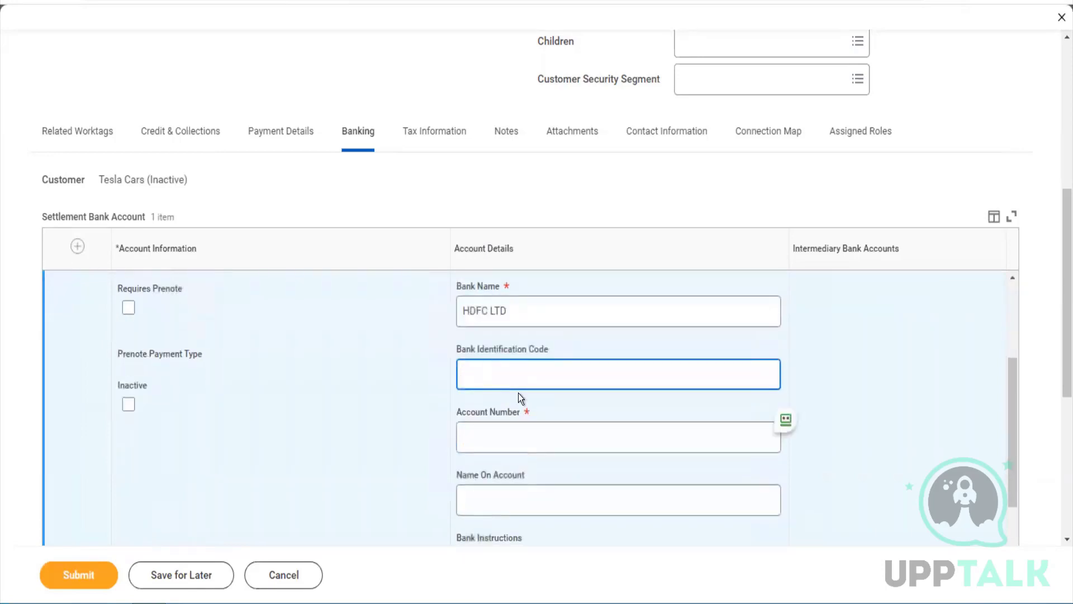
{"action": "left_click", "coordinate": [492, 432]}
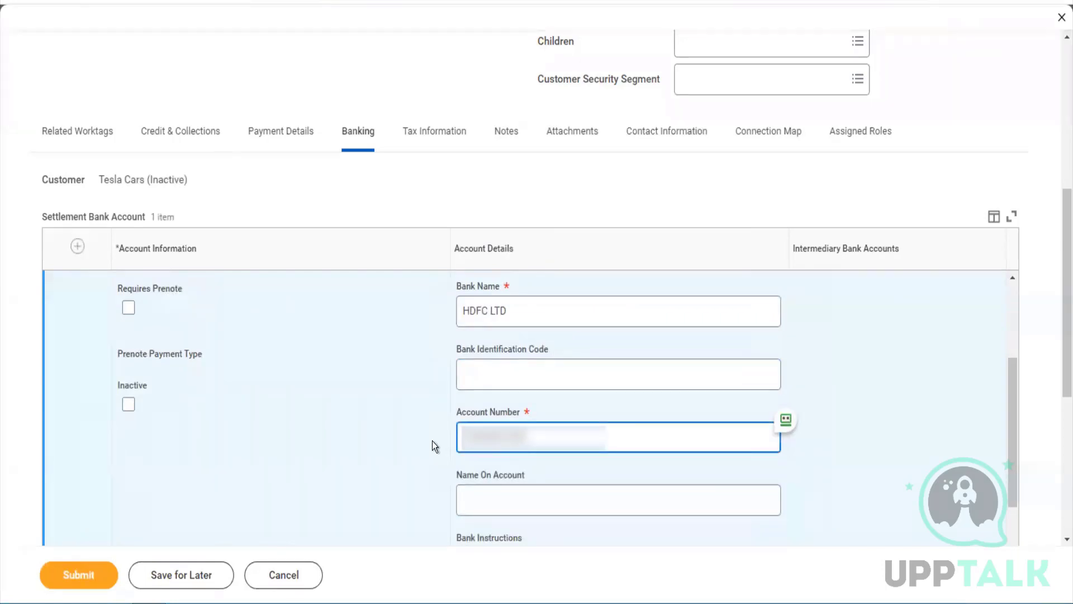
{"action": "scroll", "coordinate": [464, 402], "scroll_direction": "down", "scroll_amount": 3}
Set Name On Account to Tesla Cars and bank instructions to 'We dont work on weekends'
{"action": "left_click", "coordinate": [498, 369]}
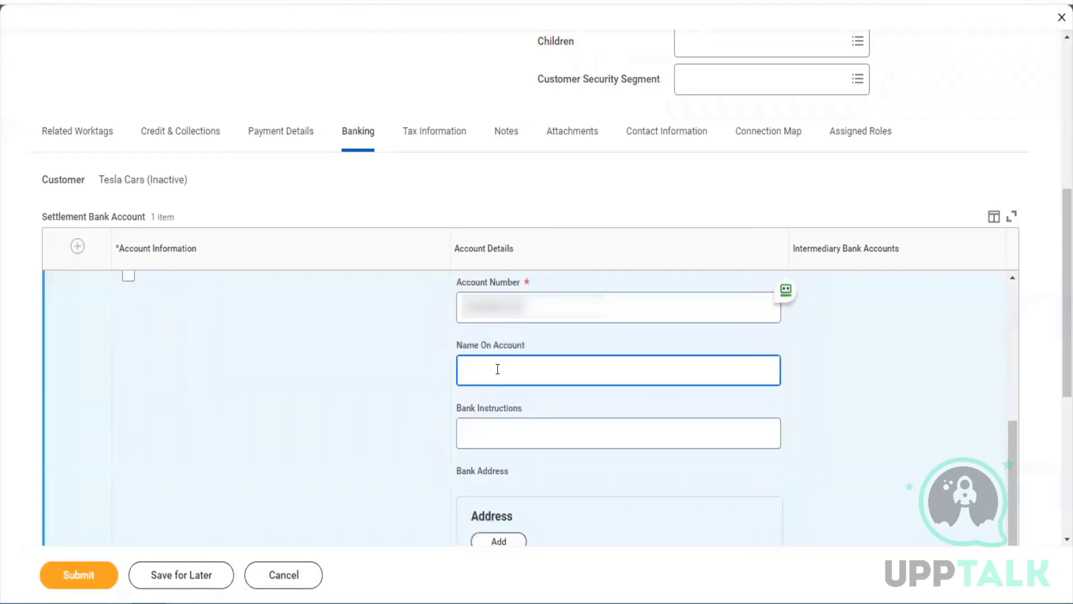
{"action": "type", "text": "Tesla Cars"}
{"action": "left_click", "coordinate": [491, 440]}
{"action": "type", "text": "We dpnt"}
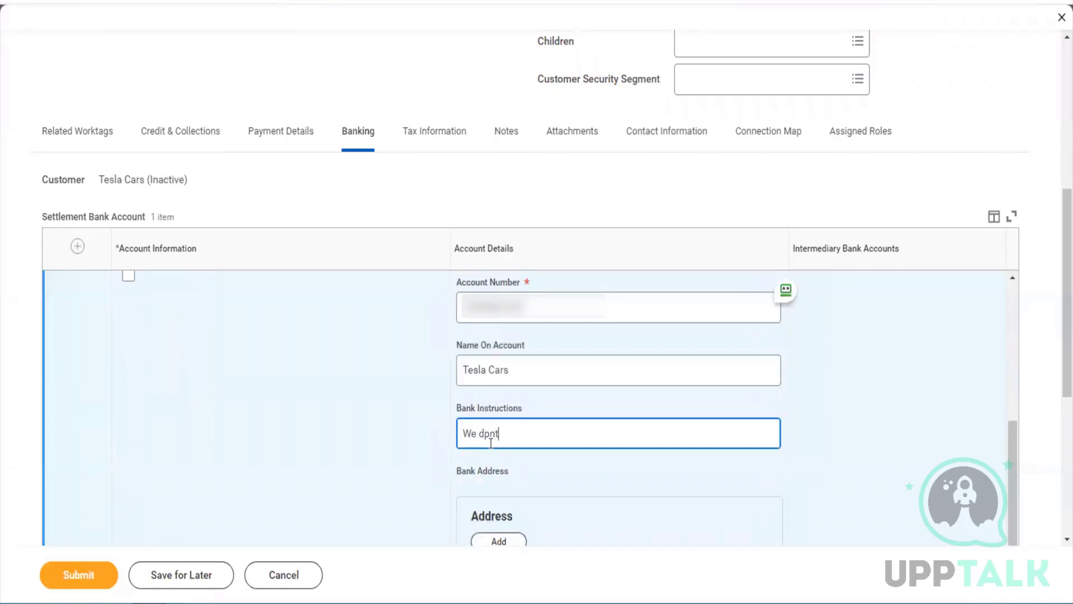
{"action": "key", "text": "BackSpace"}
{"action": "key", "text": "BackSpace"}
{"action": "key", "text": "BackSpace"}
{"action": "type", "text": "pnt wor"}
{"action": "key", "text": "BackSpace"}
{"action": "key", "text": "BackSpace"}
{"action": "key", "text": "BackSpace"}
{"action": "key", "text": "BackSpace"}
{"action": "key", "text": "BackSpace"}
{"action": "key", "text": "BackSpace"}
{"action": "key", "text": "BackSpace"}
{"action": "type", "text": "ont work on weekends"}
{"action": "scroll", "coordinate": [536, 472], "scroll_direction": "down", "scroll_amount": 2}
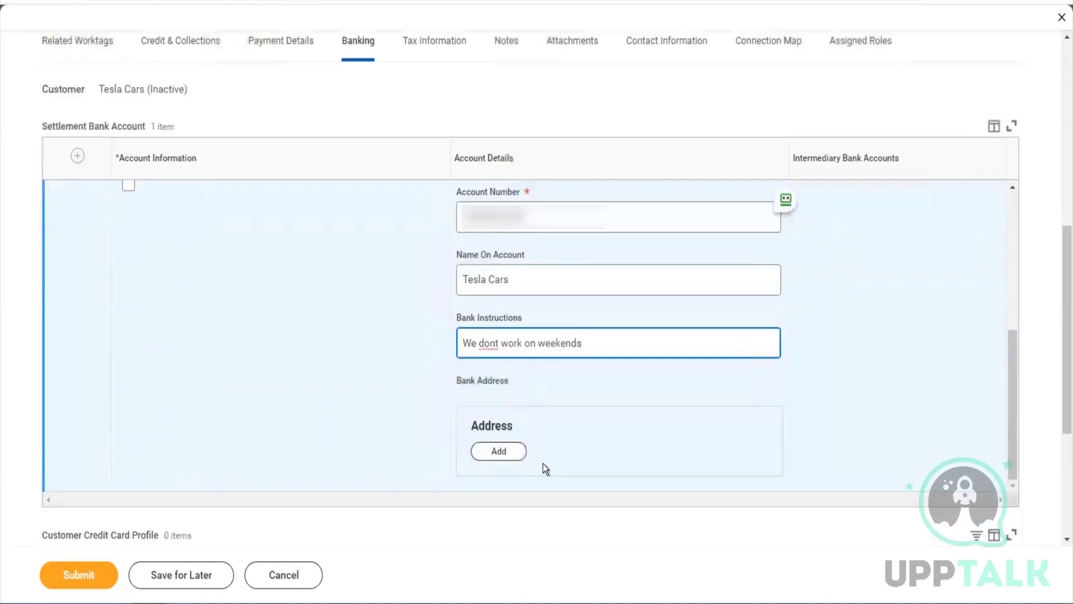
{"action": "left_click", "coordinate": [441, 49]}
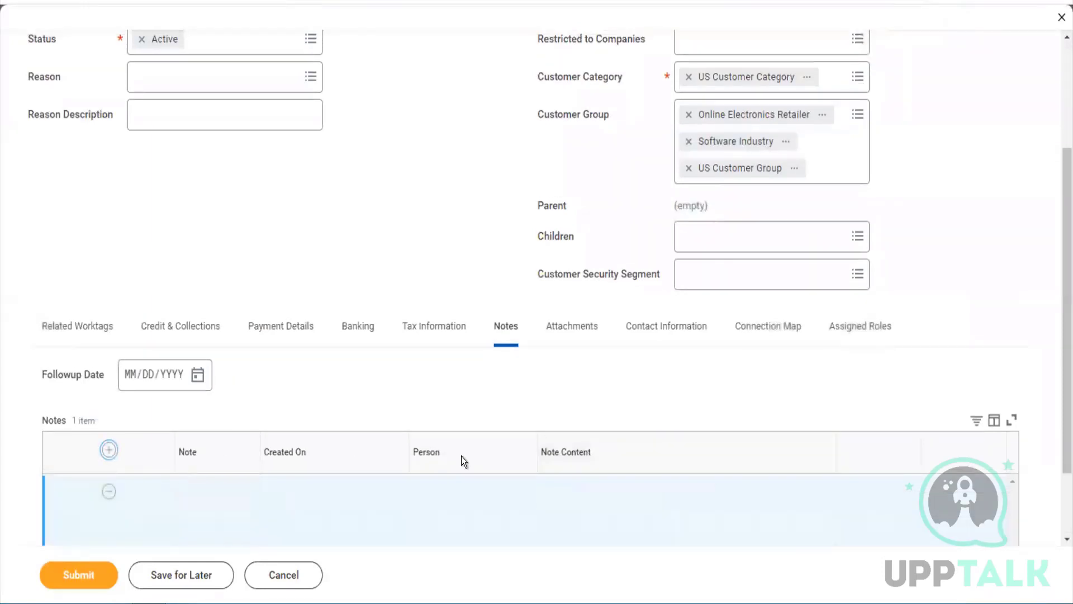
Write the note 'This is a nice custoemer. Providing us good business', then view Attachments
{"action": "scroll", "coordinate": [462, 460], "scroll_direction": "down", "scroll_amount": 2}
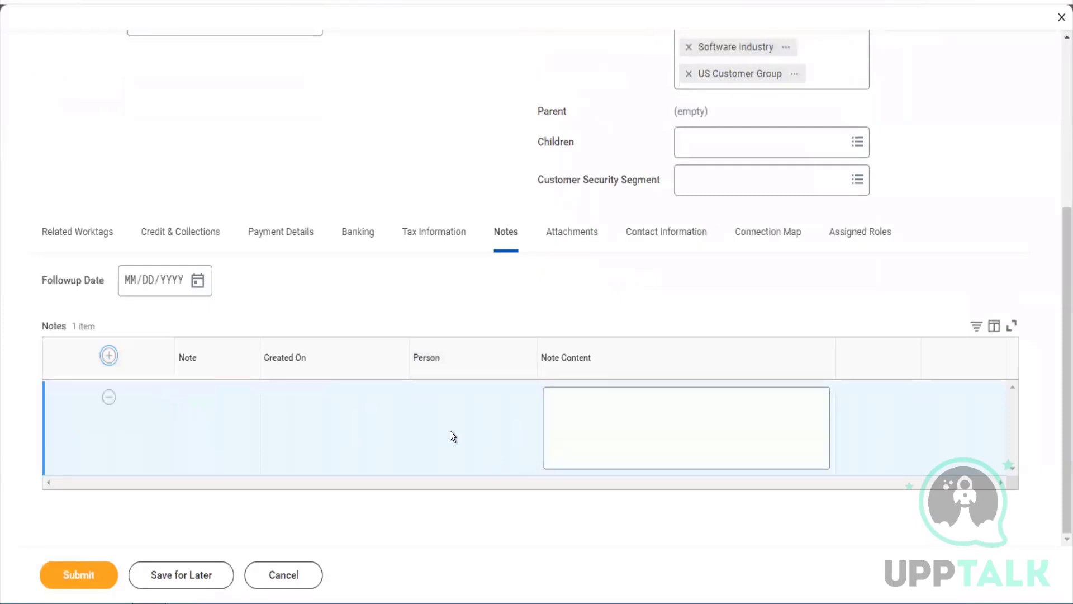
{"action": "left_click", "coordinate": [632, 421]}
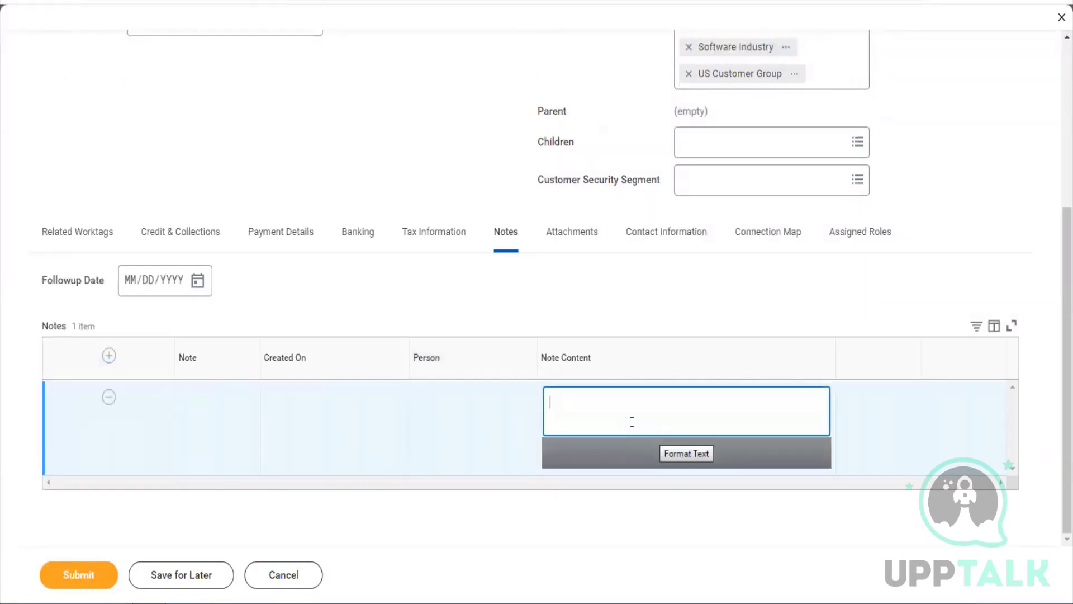
{"action": "type", "text": "This is a nice custoemer. Pro"}
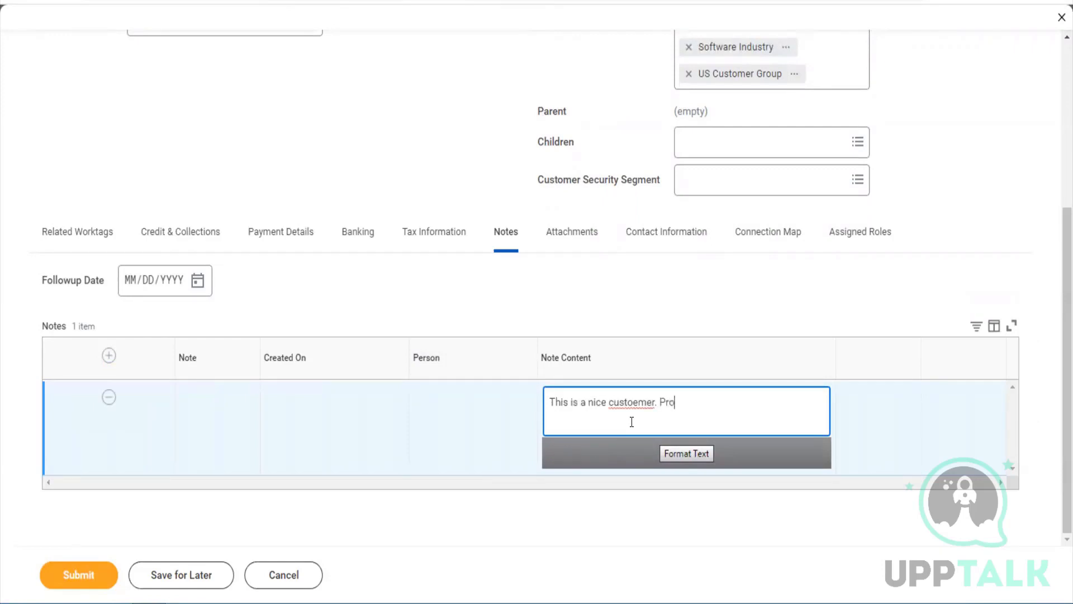
{"action": "type", "text": "viding us good business"}
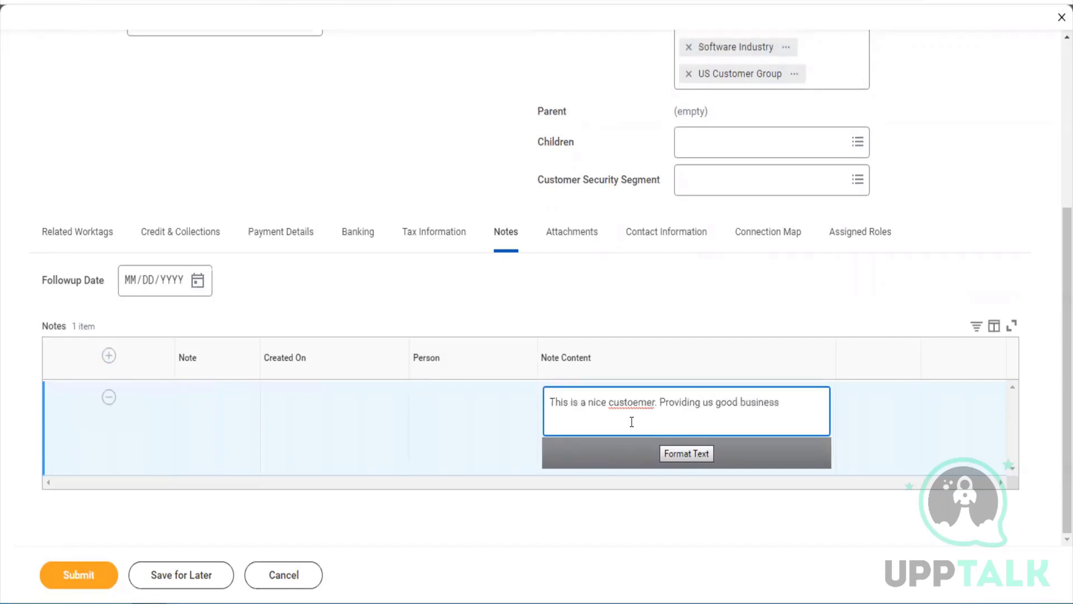
{"action": "left_click", "coordinate": [588, 232]}
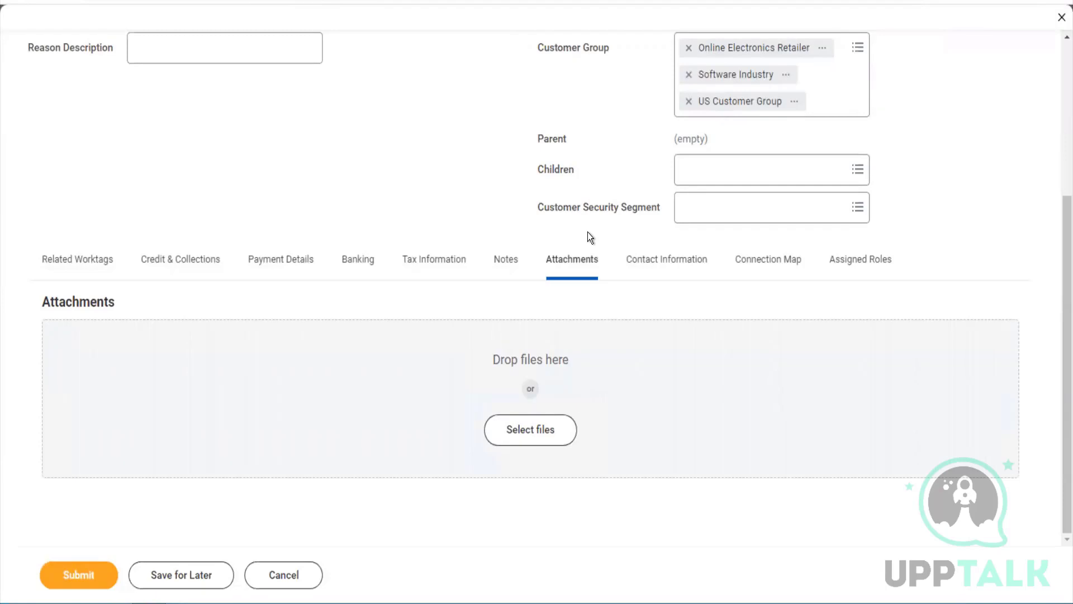
Add a phone entry under Contact Information with country code India (+91)
{"action": "left_click", "coordinate": [691, 260]}
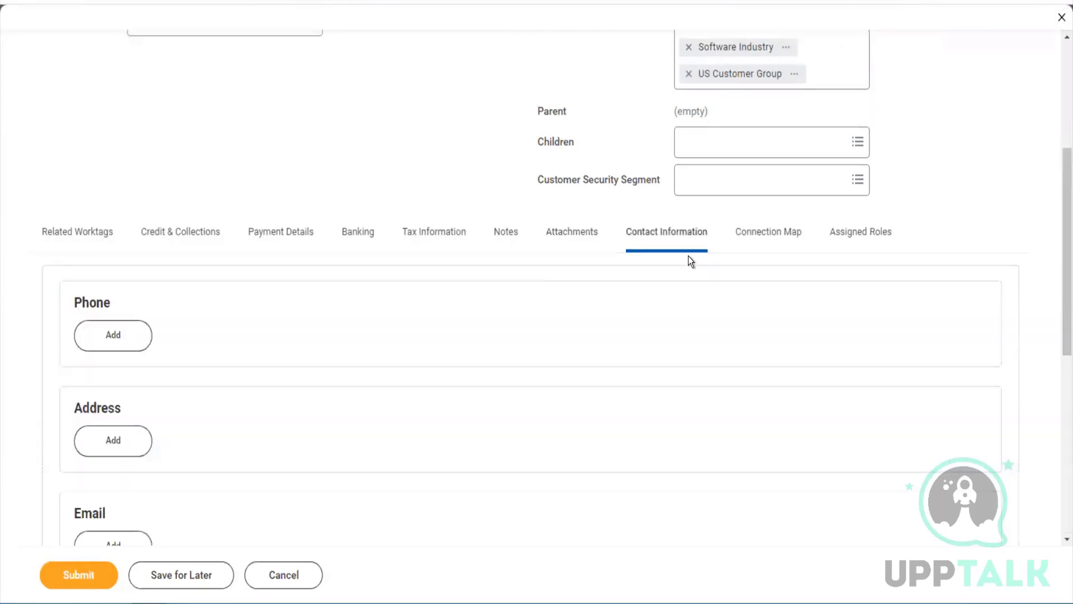
{"action": "left_click", "coordinate": [133, 339]}
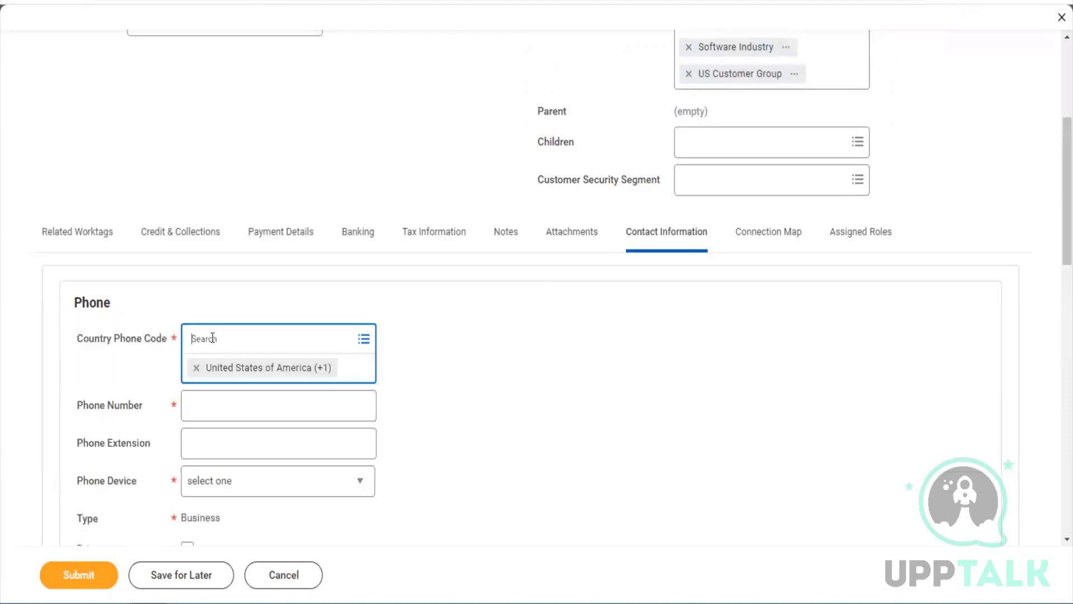
{"action": "type", "text": "india"}
{"action": "key", "text": "BackSpace"}
{"action": "key", "text": "BackSpace"}
{"action": "key", "text": "BackSpace"}
{"action": "type", "text": "dia"}
{"action": "key", "text": "Tab"}
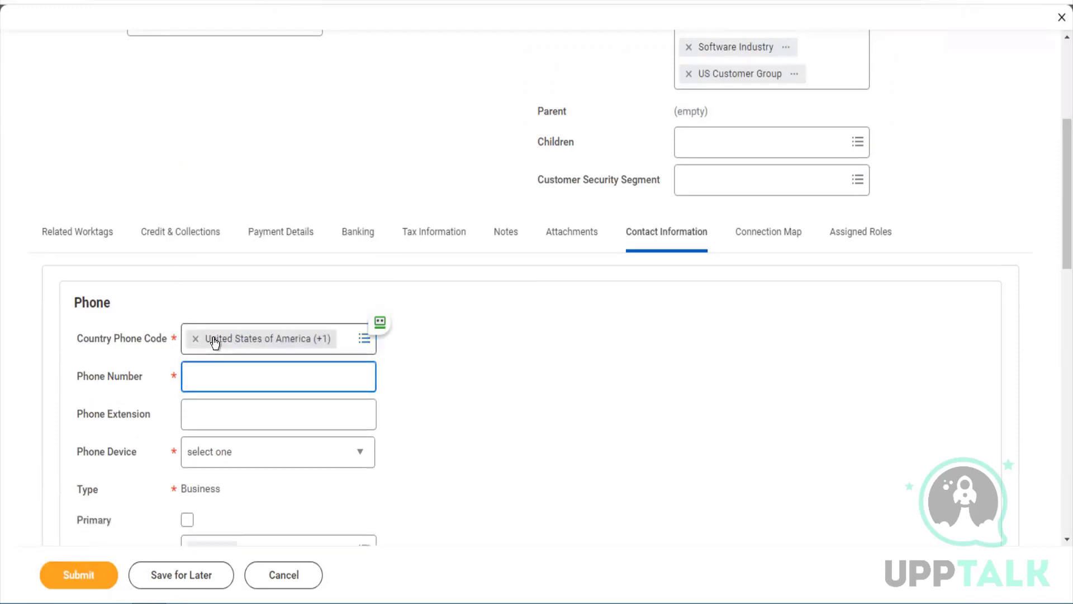
{"action": "left_click", "coordinate": [196, 339]}
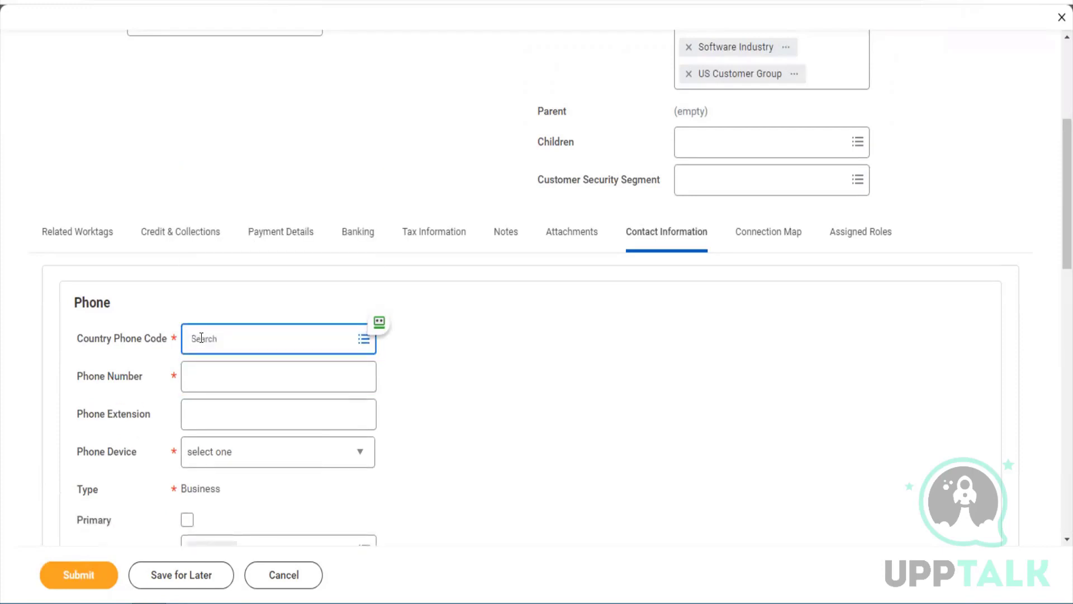
{"action": "type", "text": "India"}
{"action": "key", "text": "Return"}
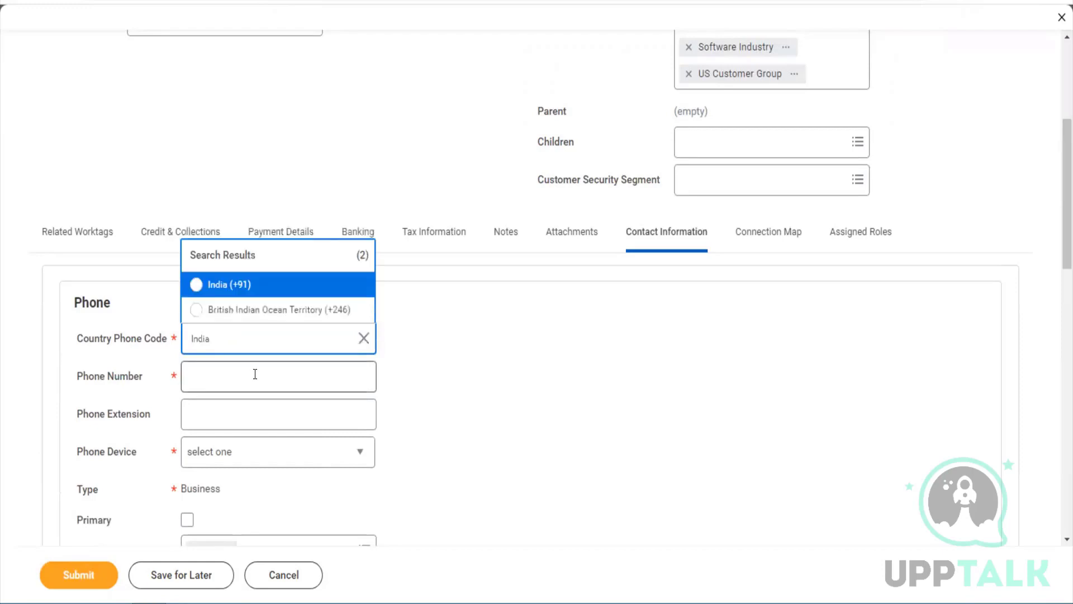
{"action": "left_click", "coordinate": [232, 287]}
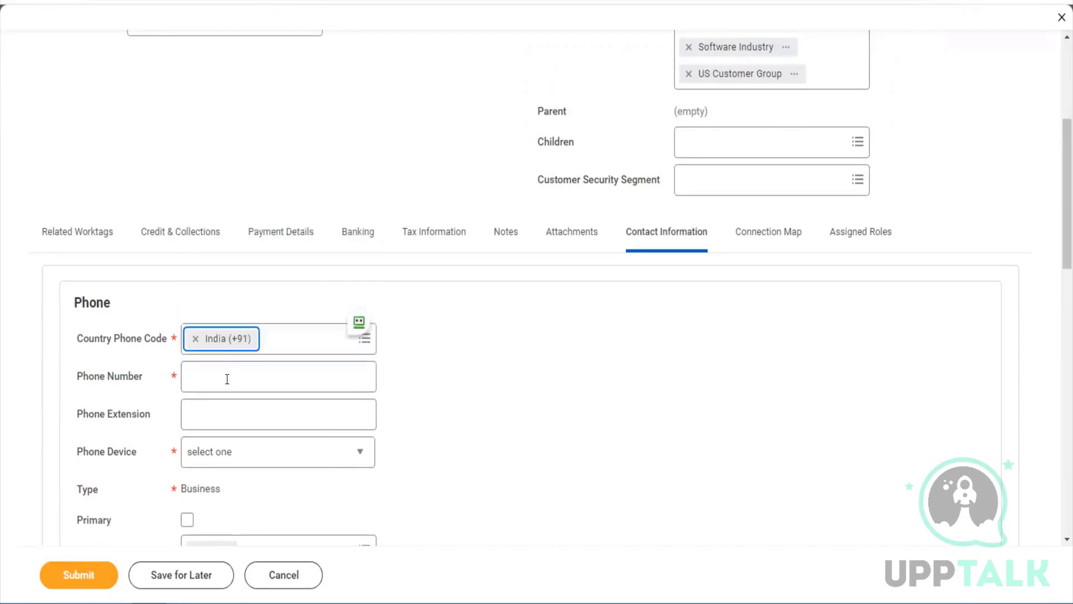
Enter the phone number as a primary Mobile phone used for Billing, Remit To and Shipping
{"action": "left_click", "coordinate": [218, 381]}
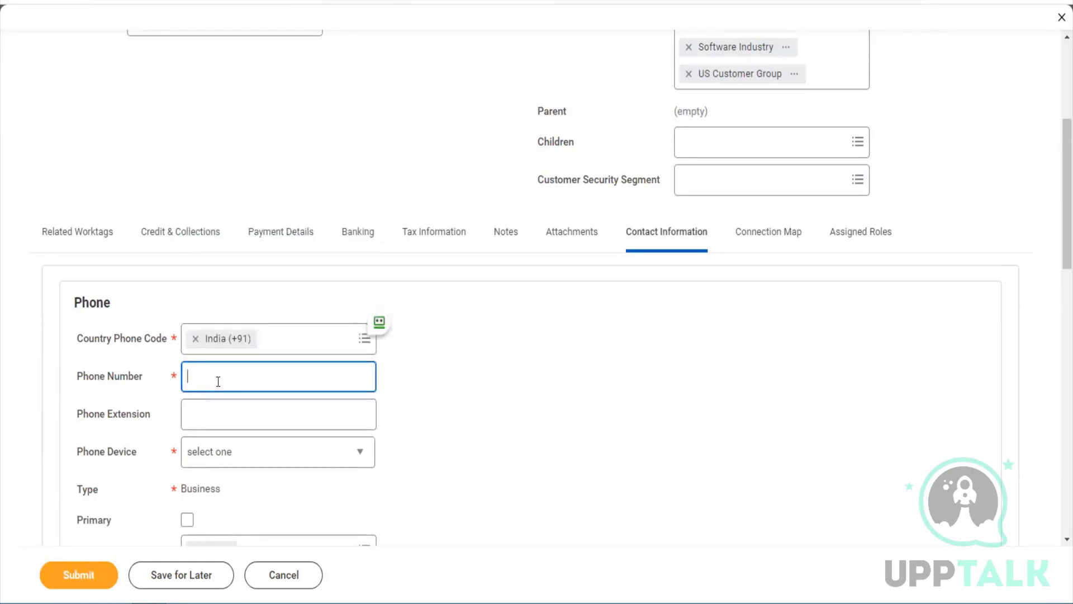
{"action": "key", "text": "ctrl+v"}
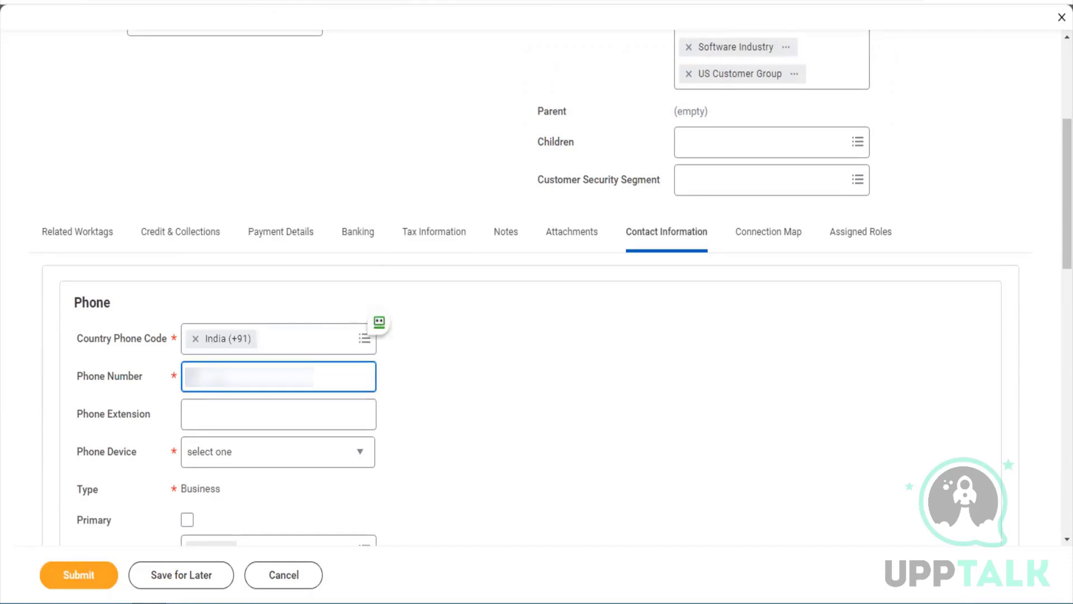
{"action": "type", "text": "98765432"}
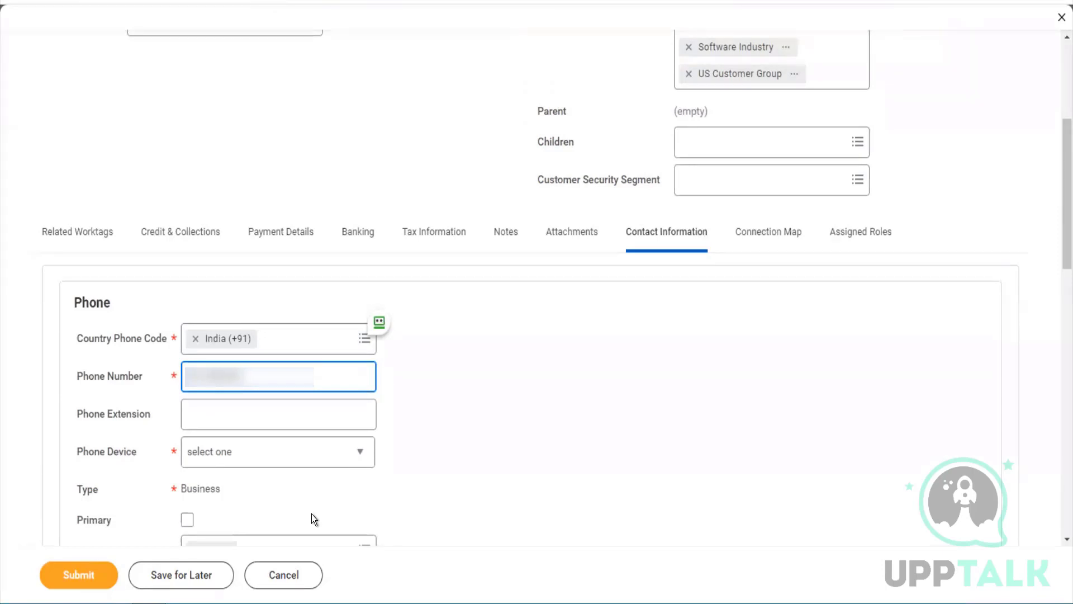
{"action": "key", "text": "Tab"}
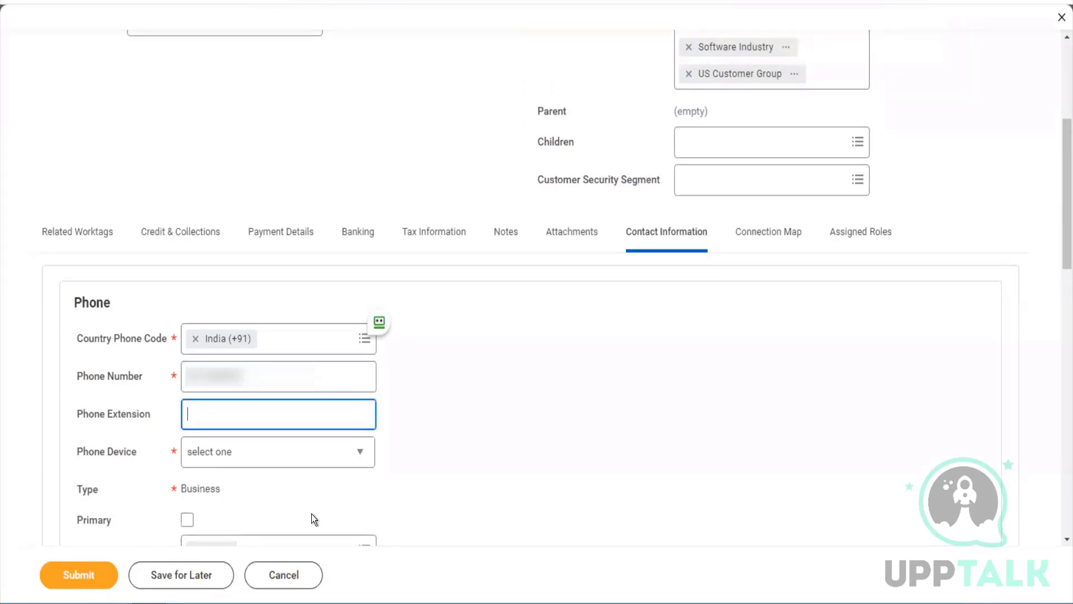
{"action": "left_click", "coordinate": [281, 460]}
{"action": "left_click", "coordinate": [280, 460]}
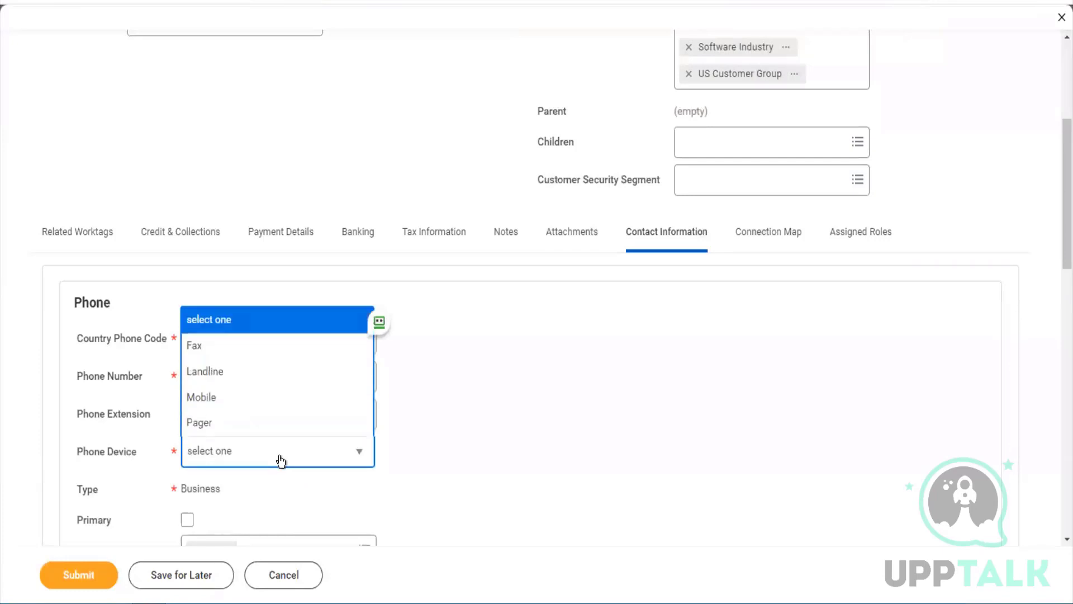
{"action": "left_click", "coordinate": [250, 404]}
{"action": "scroll", "coordinate": [444, 455], "scroll_direction": "down", "scroll_amount": 4}
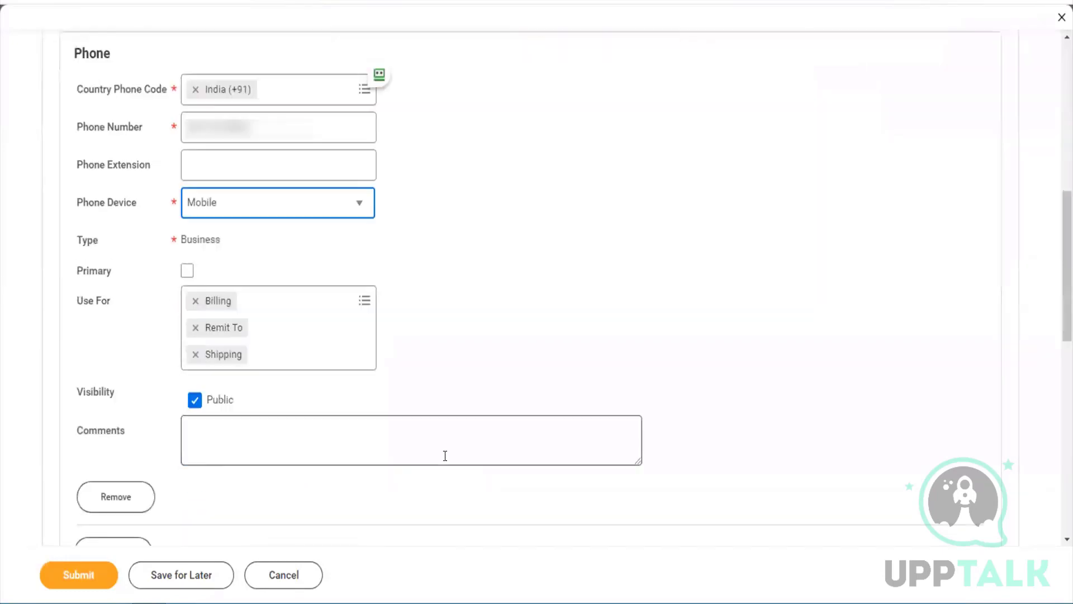
{"action": "left_click", "coordinate": [187, 271]}
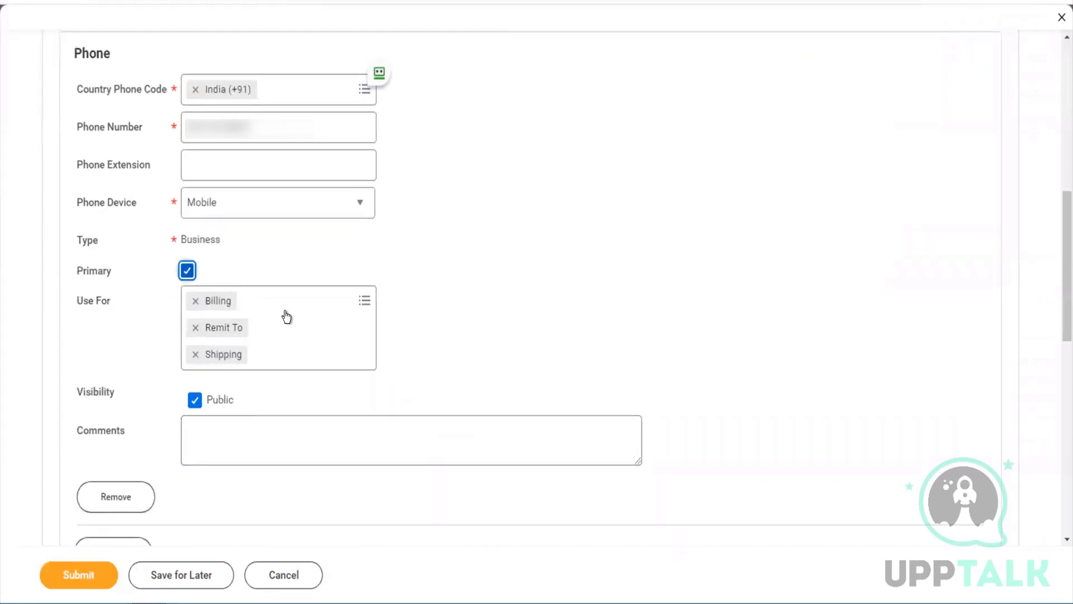
{"action": "left_click", "coordinate": [289, 314]}
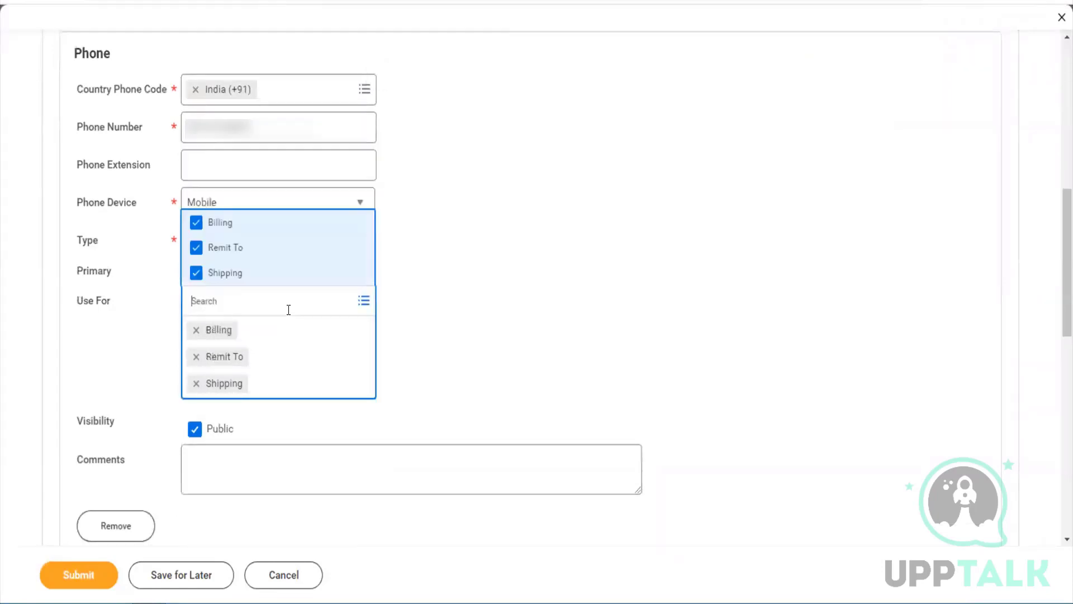
{"action": "left_click", "coordinate": [393, 328]}
{"action": "scroll", "coordinate": [393, 328], "scroll_direction": "down", "scroll_amount": 4}
{"action": "scroll", "coordinate": [223, 403], "scroll_direction": "down", "scroll_amount": 4}
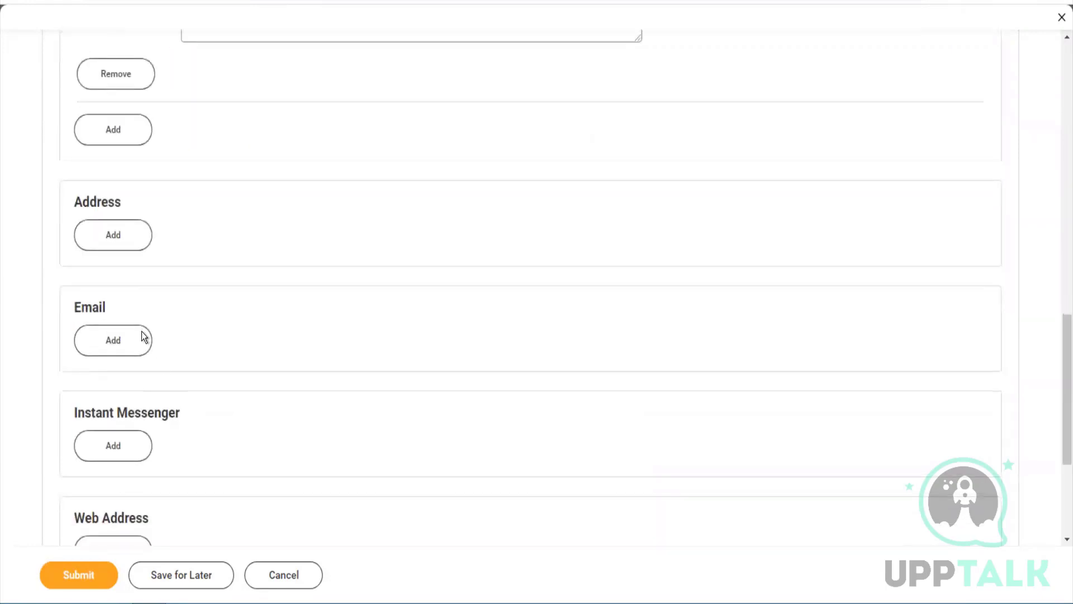
{"action": "left_click", "coordinate": [127, 232]}
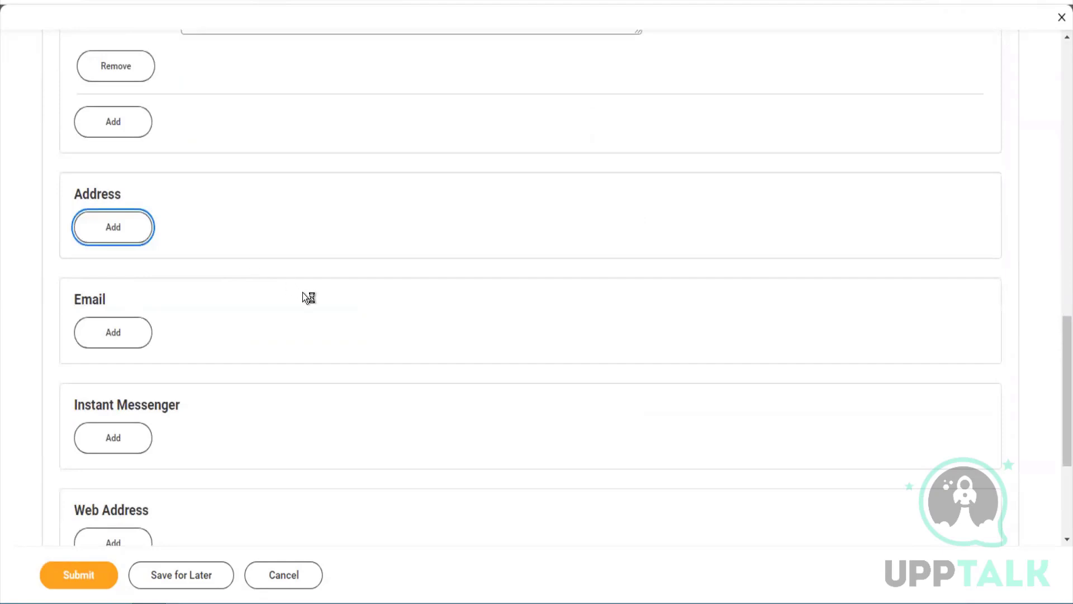
Fill in the street address lines, city and state New York, and postal code 10013
{"action": "left_click", "coordinate": [255, 306]}
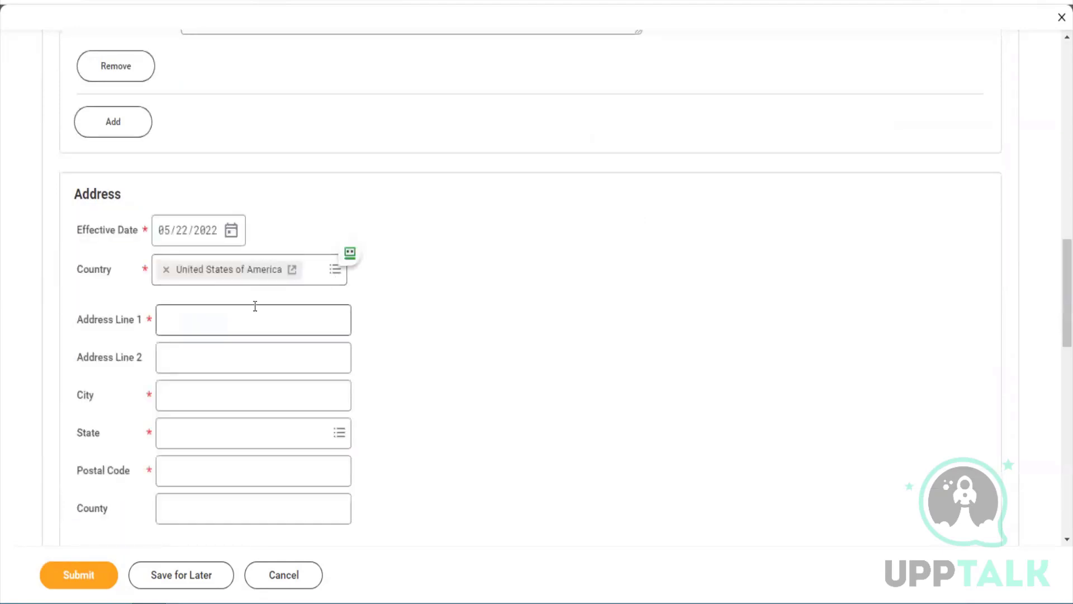
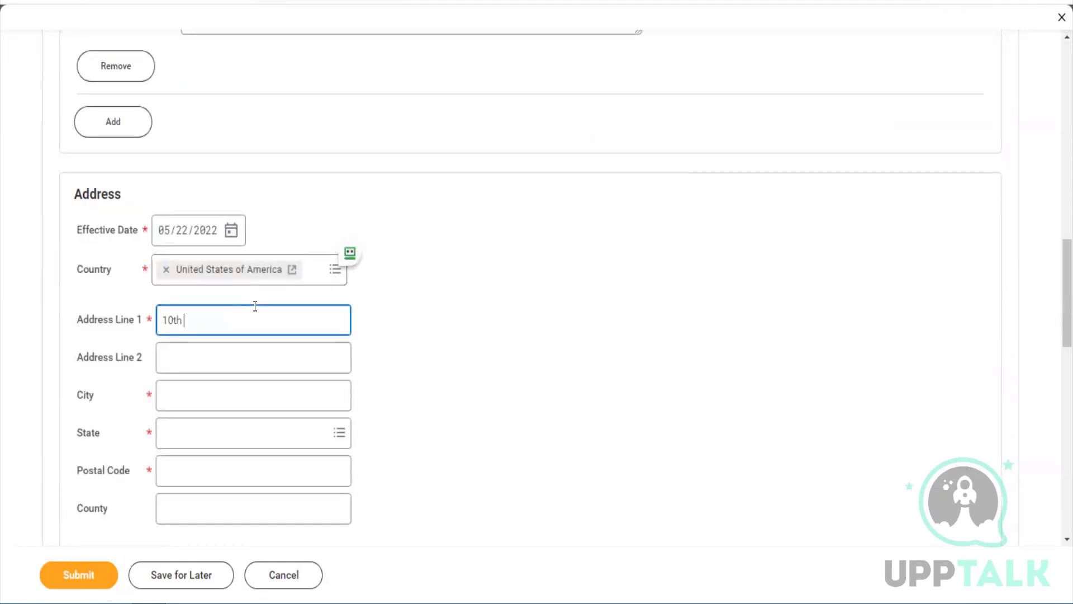
{"action": "key", "text": "Tab"}
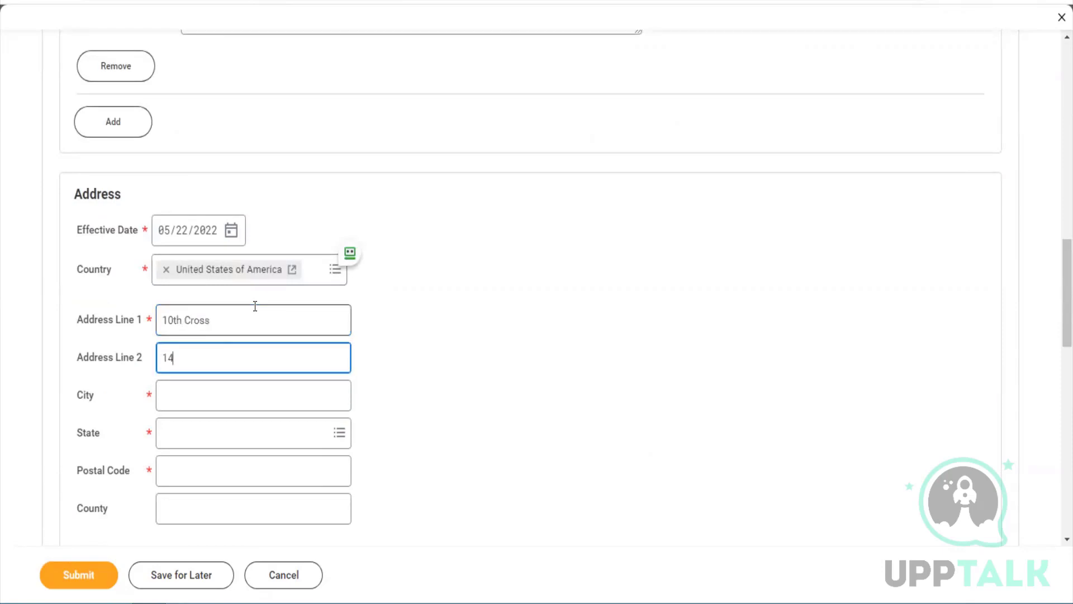
{"action": "key", "text": "Tab"}
{"action": "type", "text": "Bij"}
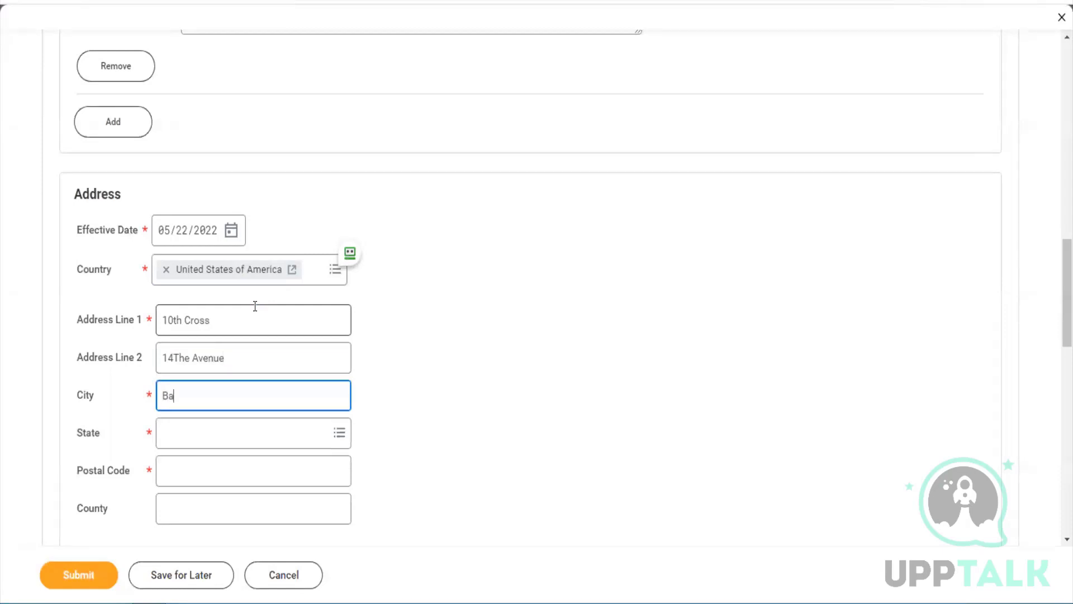
{"action": "key", "text": "BackSpace"}
{"action": "key", "text": "BackSpace"}
{"action": "key", "text": "BackSpace"}
{"action": "type", "text": "New York"}
{"action": "key", "text": "Tab"}
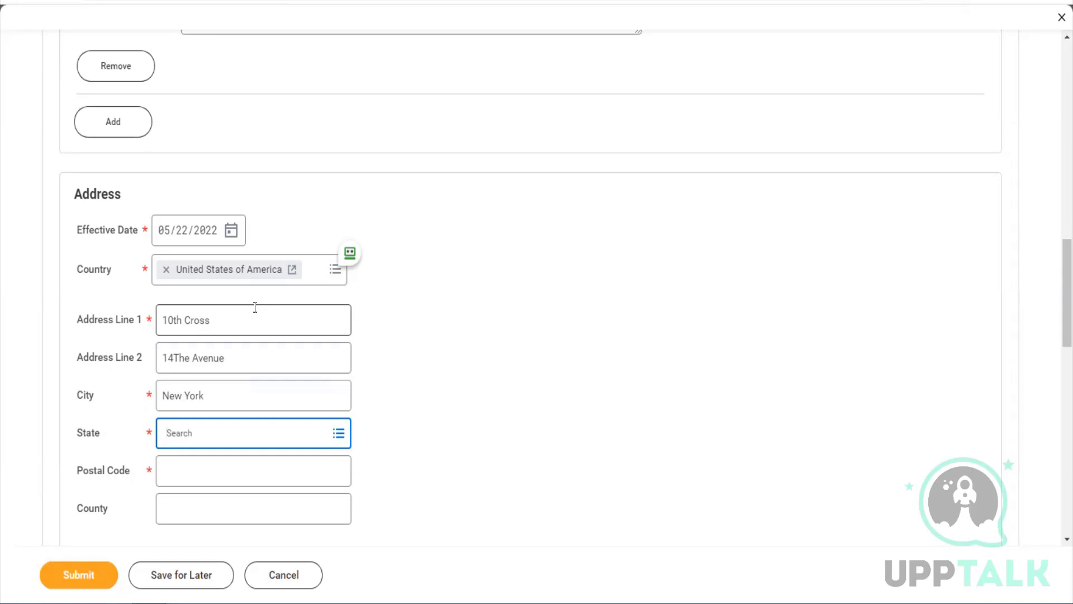
{"action": "type", "text": "New hyor"}
{"action": "key", "text": "BackSpace"}
{"action": "key", "text": "BackSpace"}
{"action": "key", "text": "BackSpace"}
{"action": "key", "text": "BackSpace"}
{"action": "type", "text": "york"}
{"action": "key", "text": "Return"}
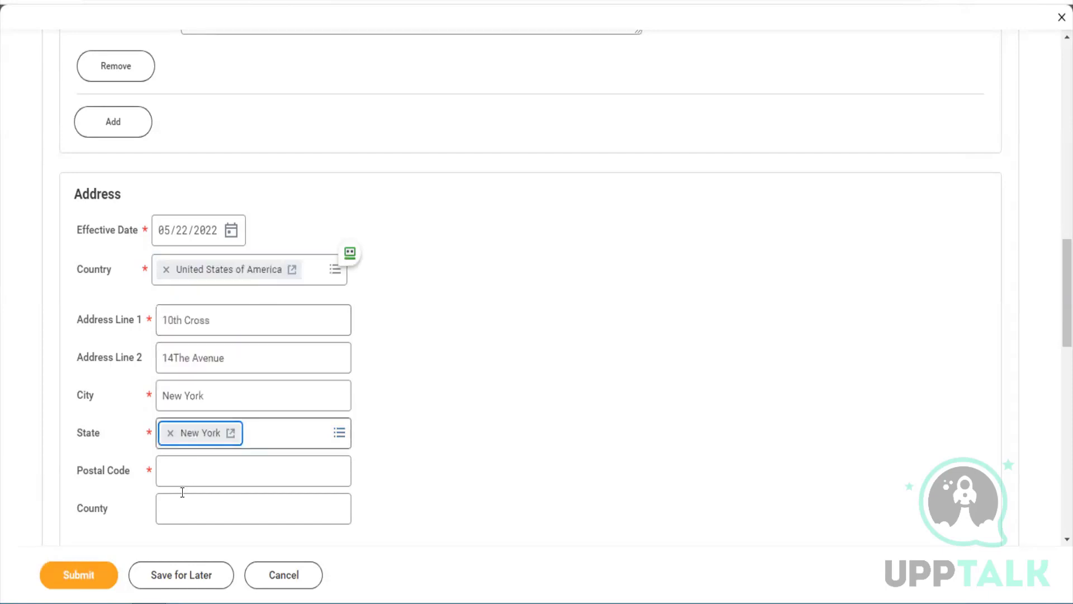
{"action": "left_click", "coordinate": [183, 479]}
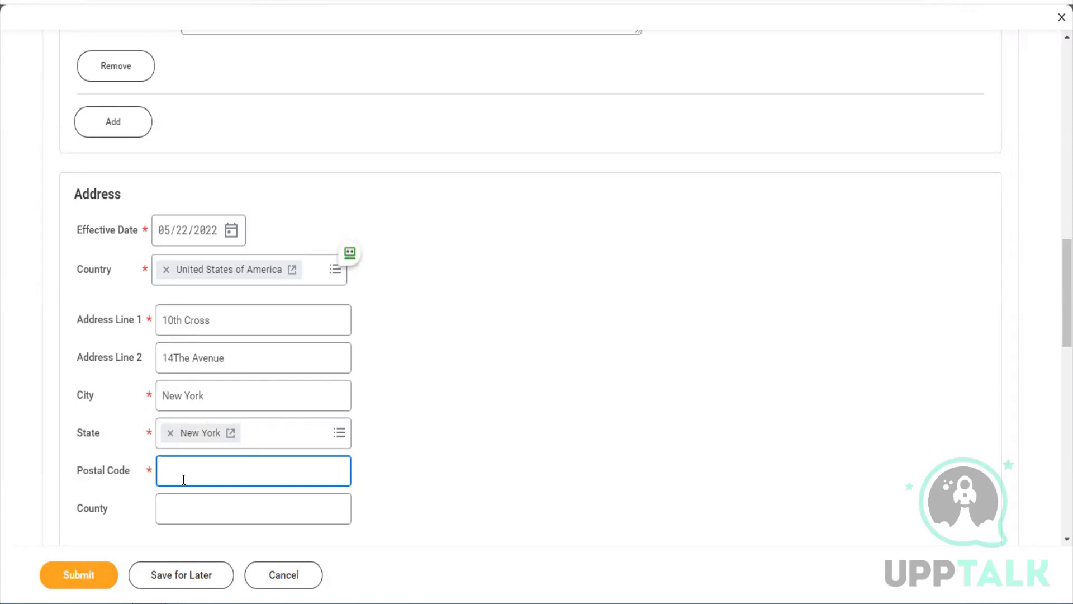
{"action": "type", "text": "10013"}
{"action": "key", "text": "Tab"}
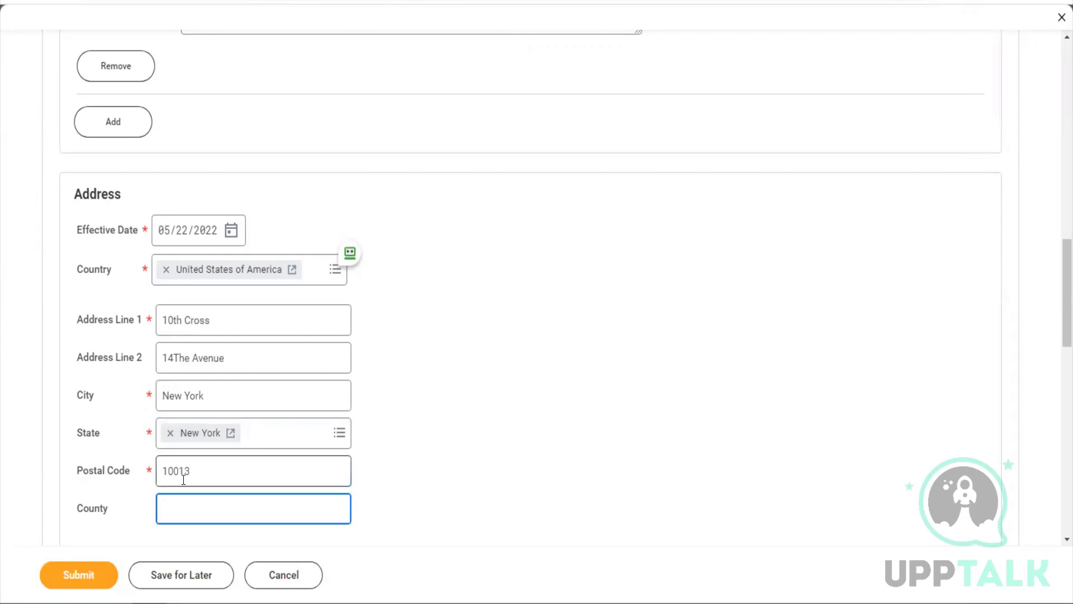
Make the address primary and add Mailing, Other - Business, Street Address, Tax Reporting and Storage uses
{"action": "scroll", "coordinate": [183, 480], "scroll_direction": "down", "scroll_amount": 4}
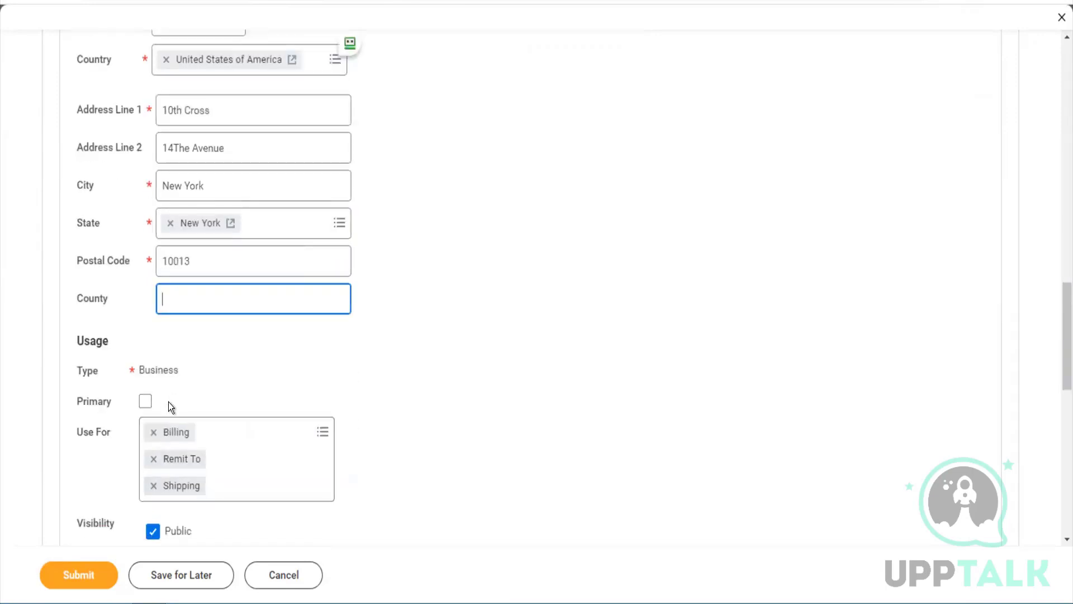
{"action": "left_click", "coordinate": [151, 400]}
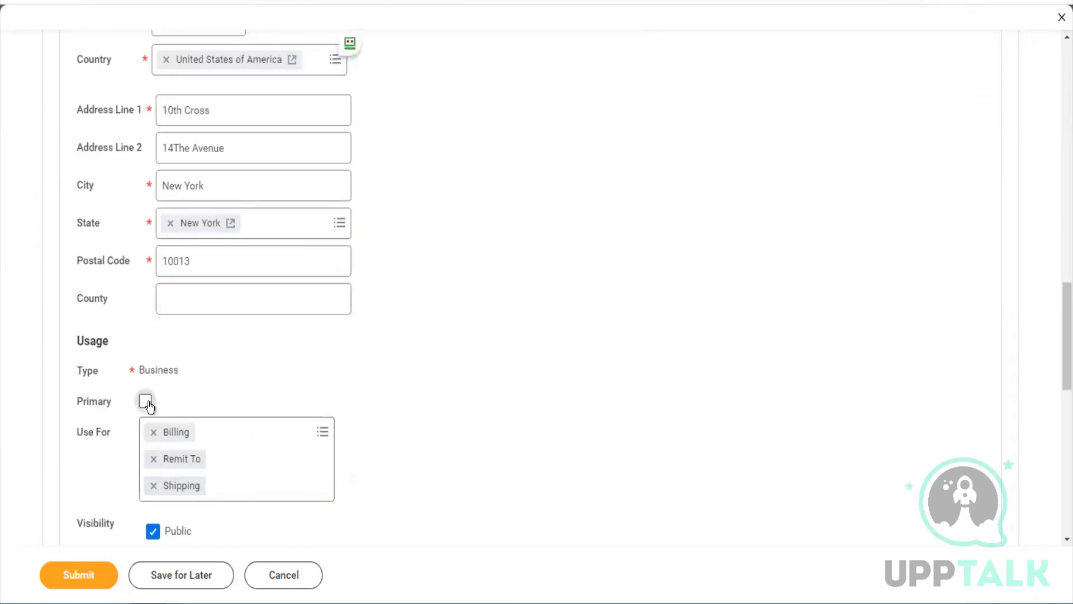
{"action": "left_click", "coordinate": [273, 440]}
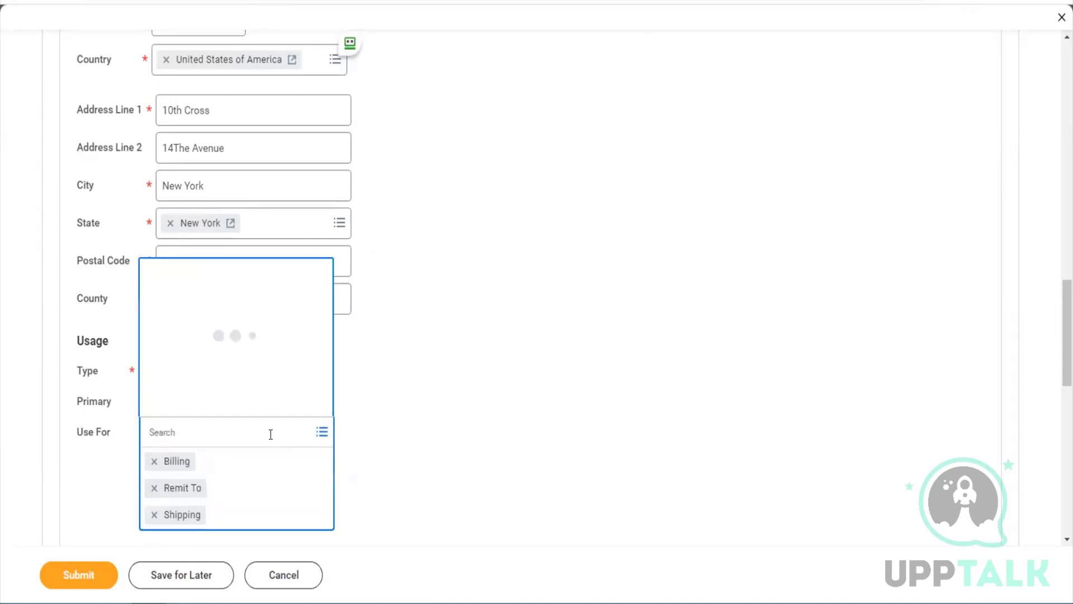
{"action": "left_click", "coordinate": [193, 258]}
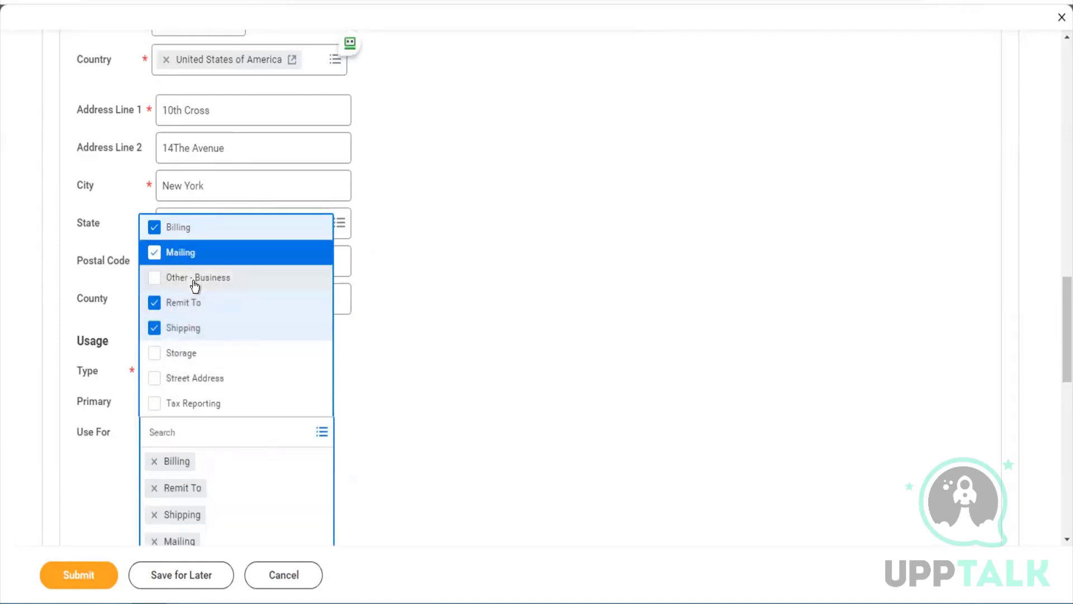
{"action": "left_click", "coordinate": [196, 282]}
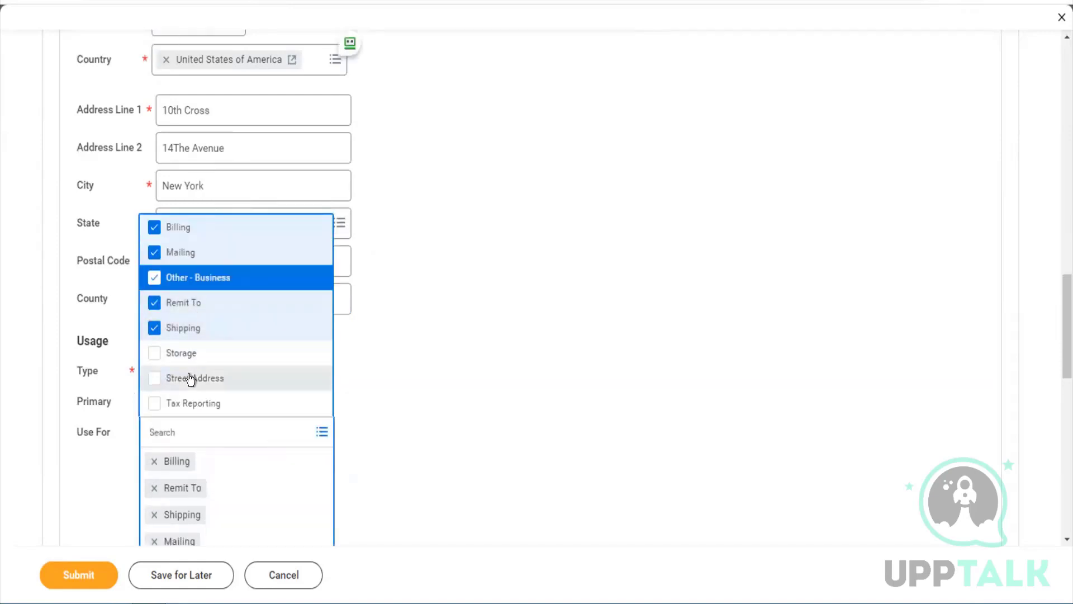
{"action": "left_click", "coordinate": [191, 380]}
{"action": "left_click", "coordinate": [186, 405]}
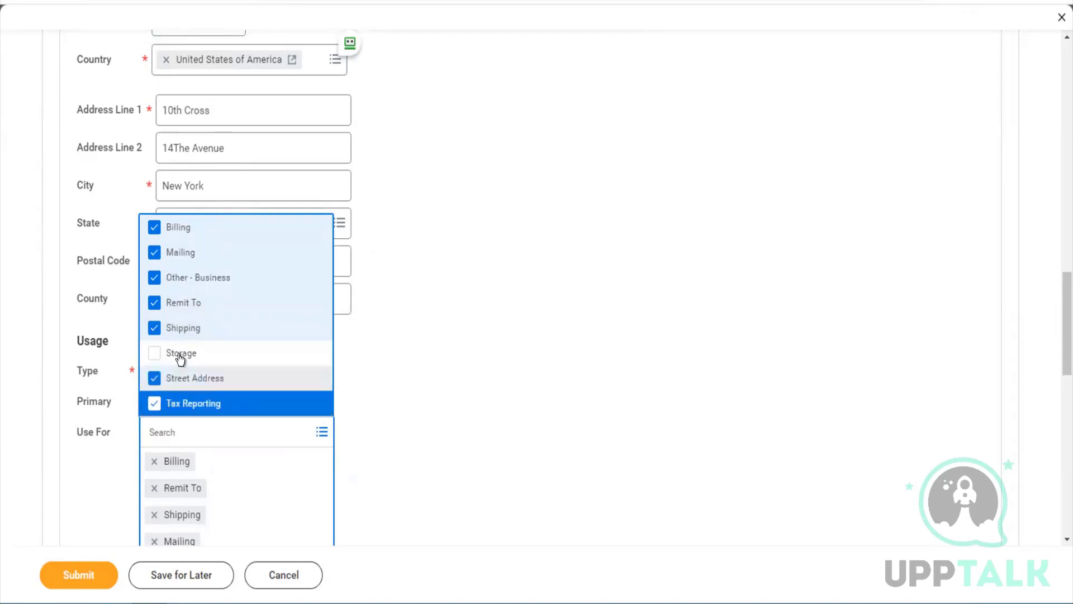
{"action": "left_click", "coordinate": [178, 353]}
{"action": "left_click", "coordinate": [377, 424]}
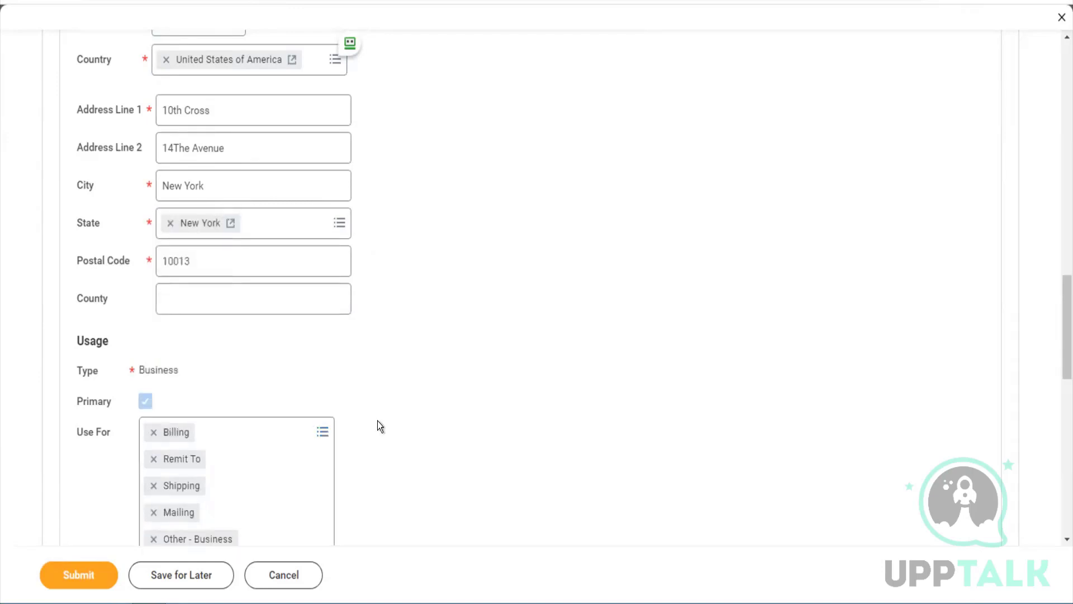
{"action": "scroll", "coordinate": [378, 424], "scroll_direction": "down", "scroll_amount": 10}
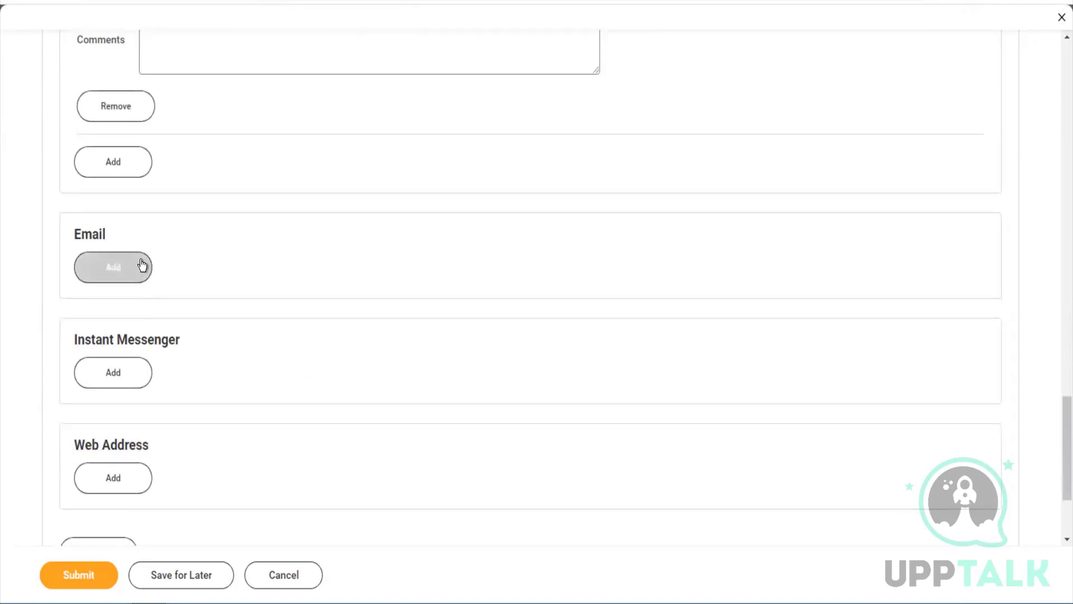
Add the customer's email address as primary, with Procurement added to its uses
{"action": "left_click", "coordinate": [138, 267]}
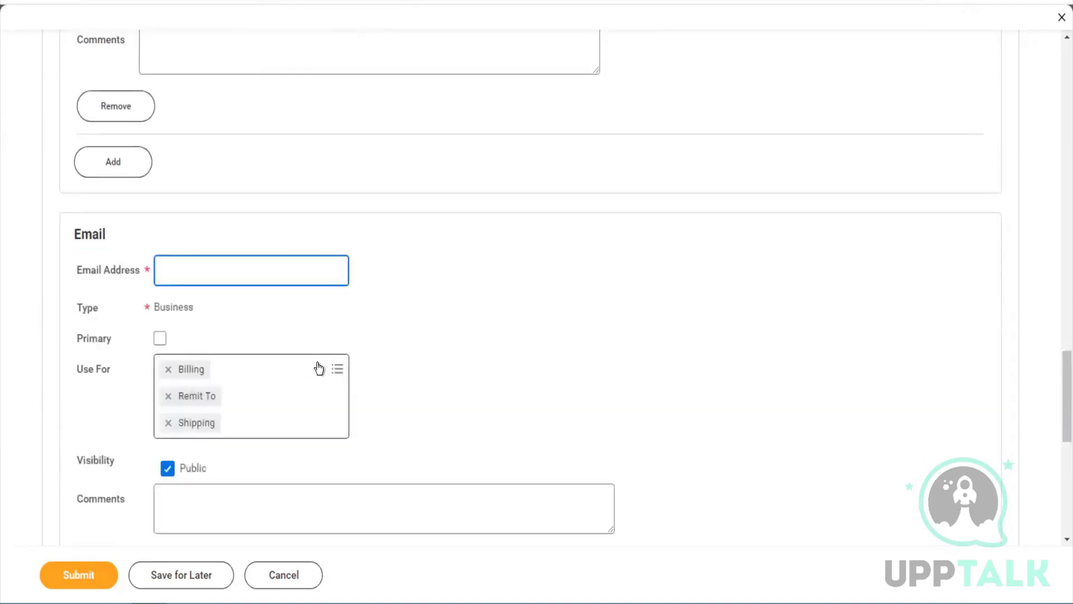
{"action": "left_click", "coordinate": [319, 368]}
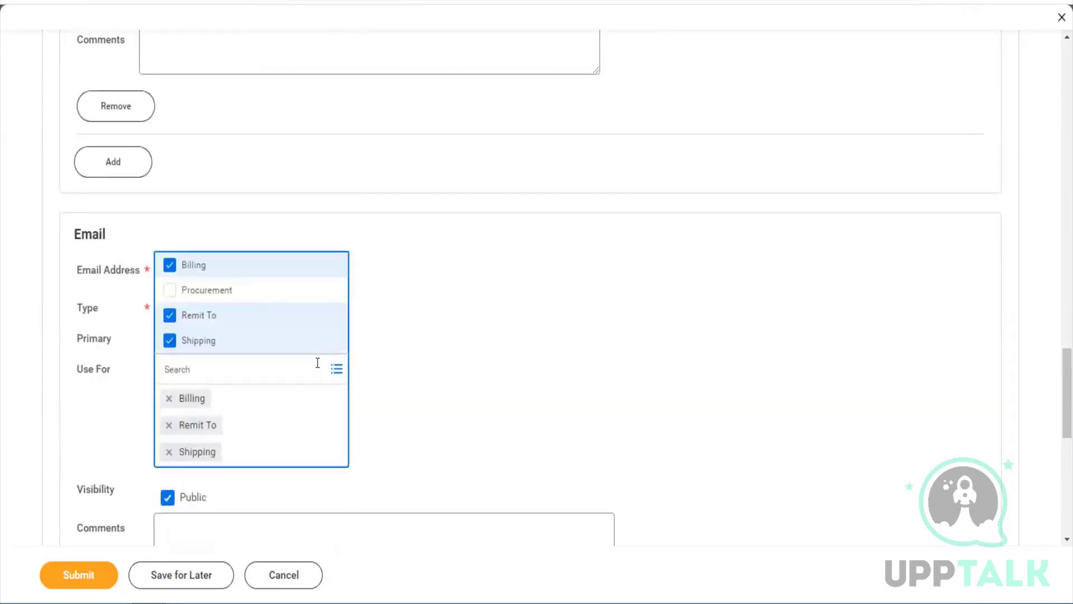
{"action": "left_click", "coordinate": [230, 299]}
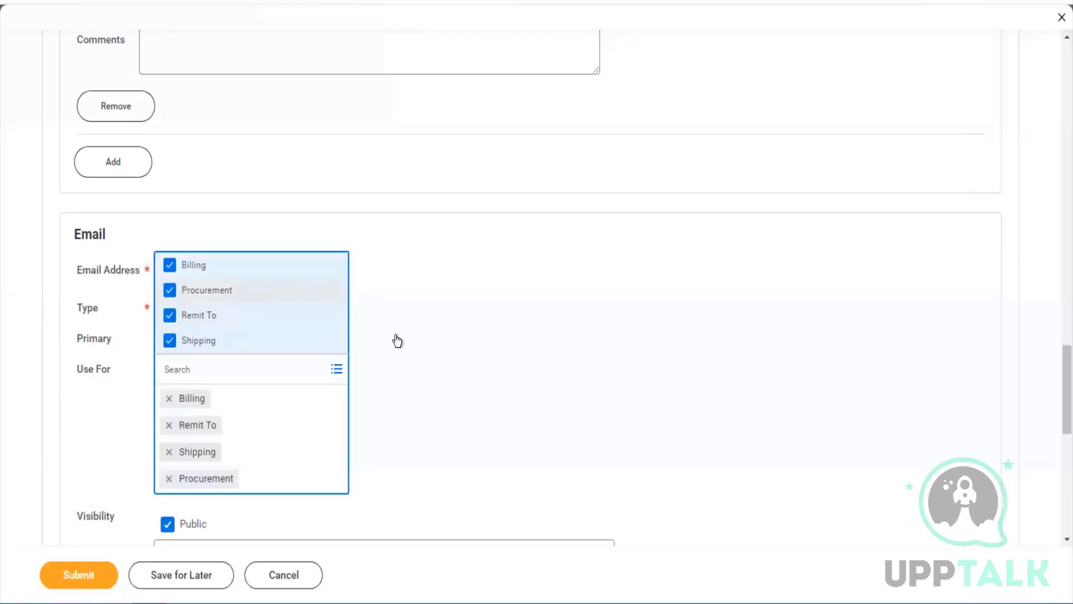
{"action": "left_click", "coordinate": [454, 351]}
{"action": "left_click", "coordinate": [218, 270]}
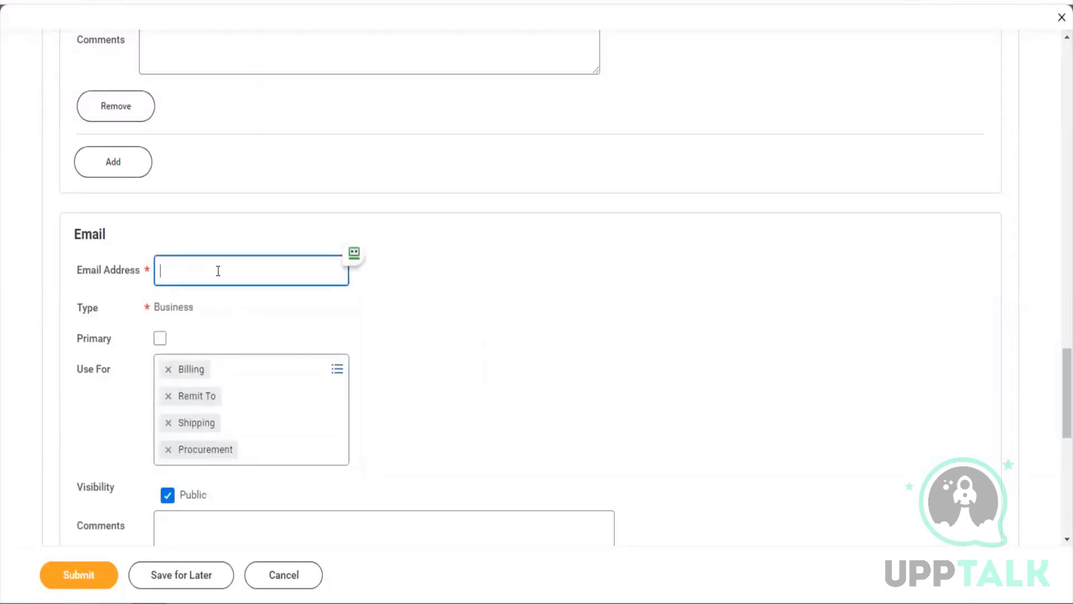
{"action": "key", "text": "ctrl+v"}
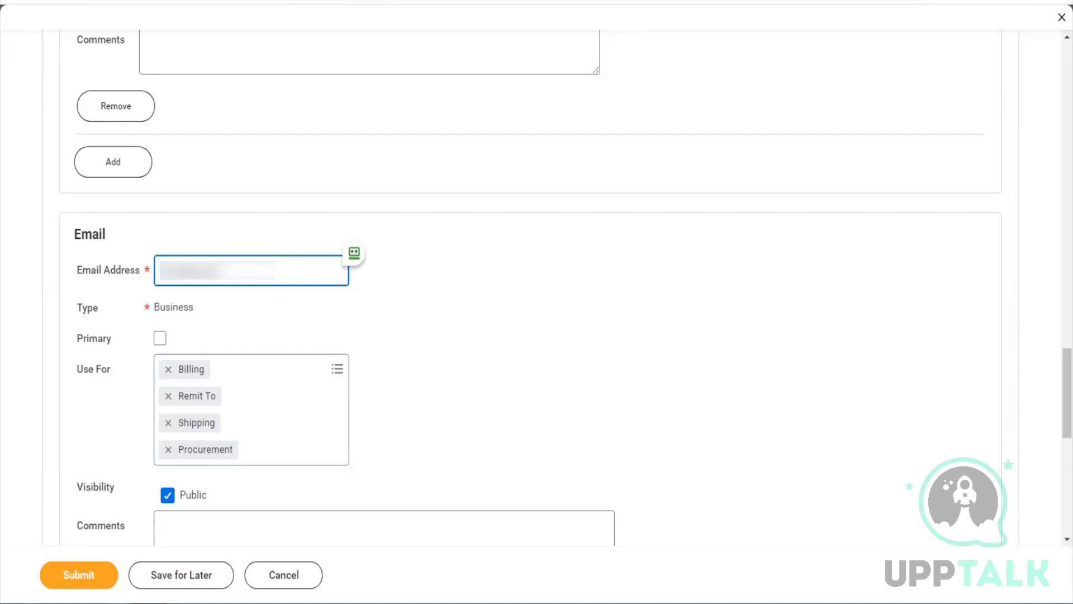
{"action": "key", "text": "Tab"}
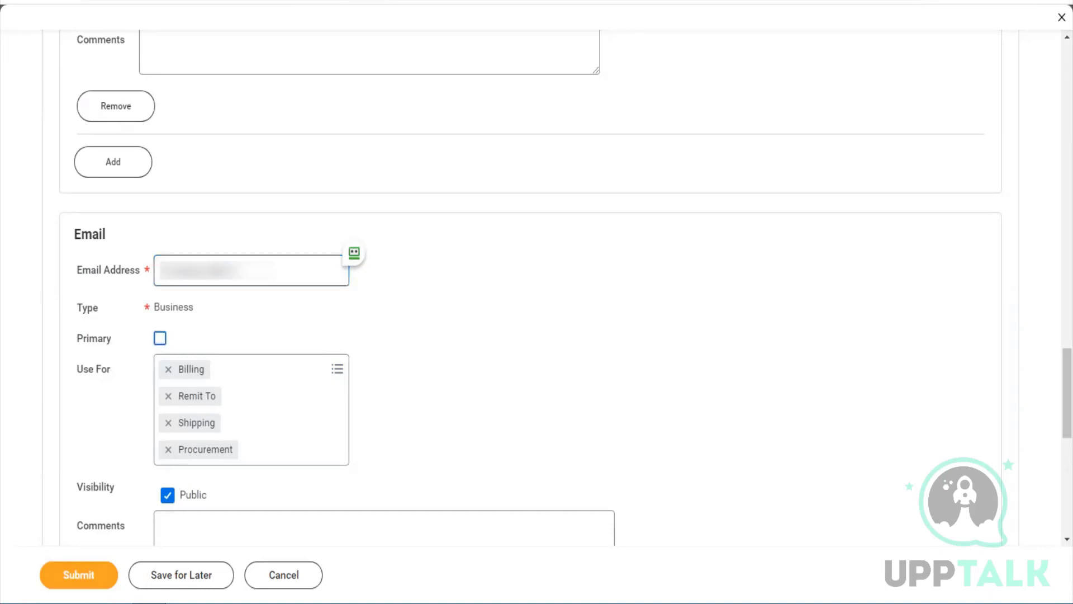
{"action": "left_click", "coordinate": [160, 339]}
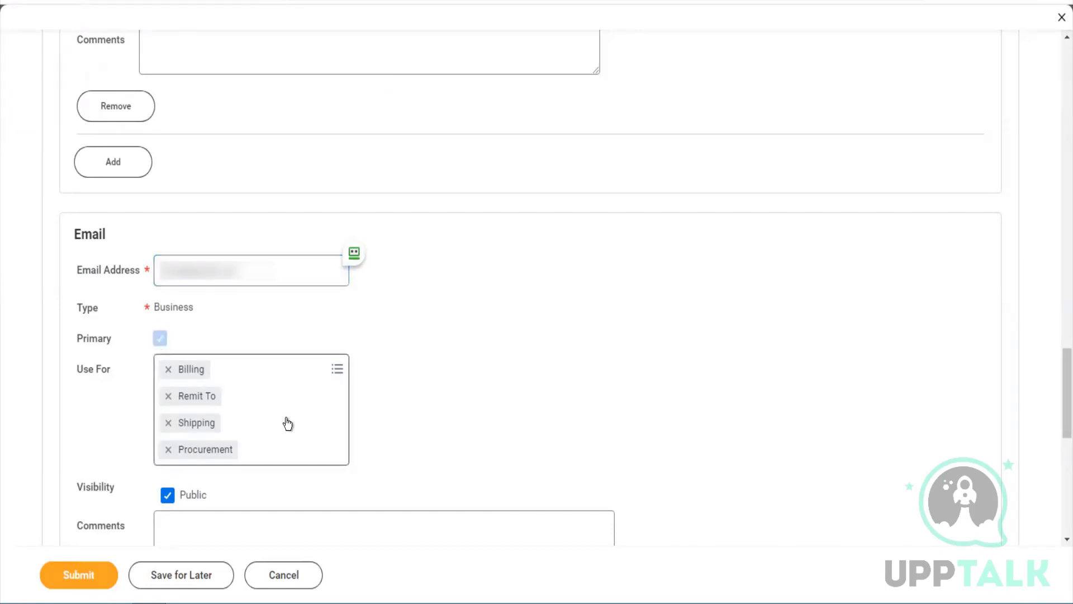
{"action": "scroll", "coordinate": [286, 418], "scroll_direction": "down", "scroll_amount": 4}
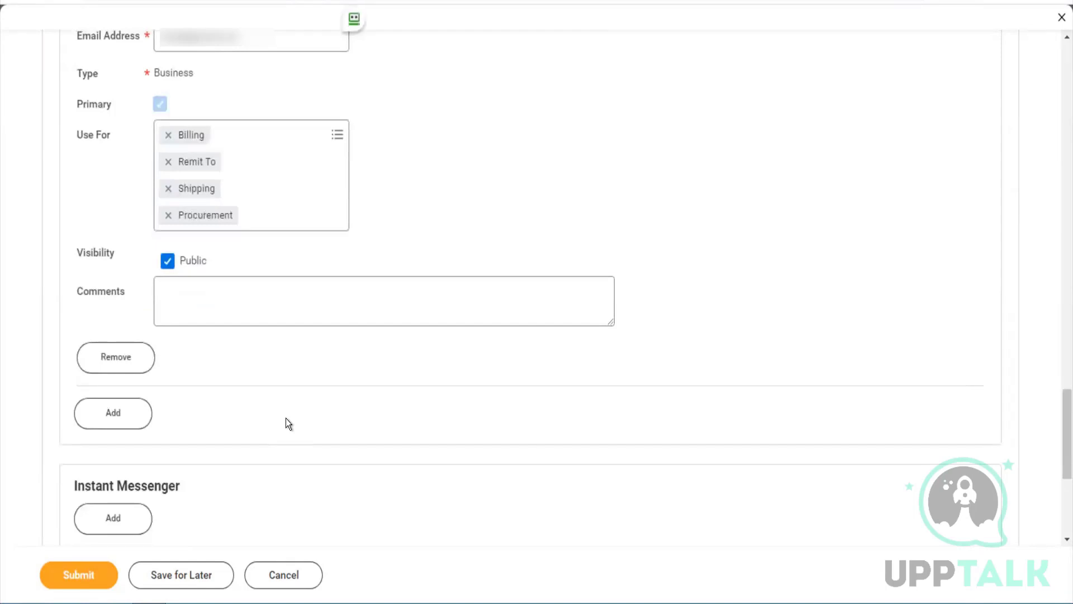
{"action": "scroll", "coordinate": [286, 418], "scroll_direction": "down", "scroll_amount": 5}
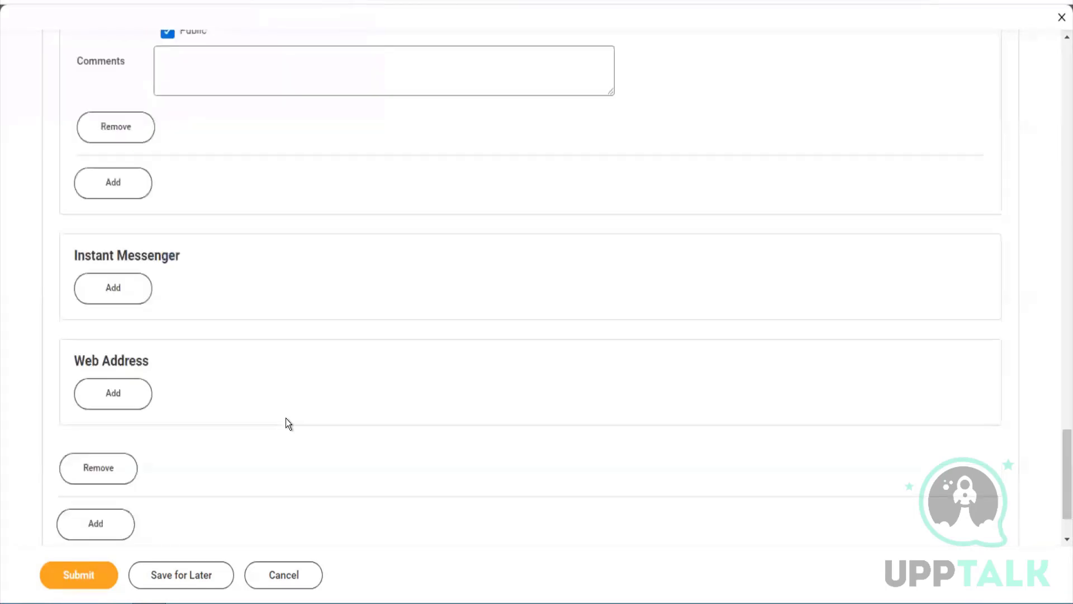
{"action": "scroll", "coordinate": [286, 424], "scroll_direction": "down", "scroll_amount": 1}
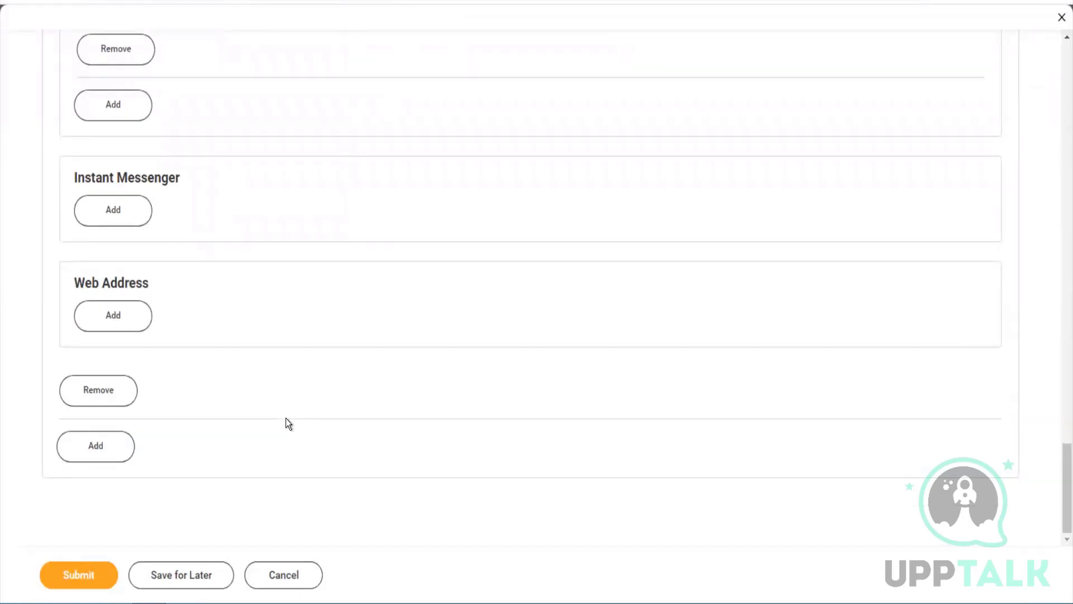
{"action": "scroll", "coordinate": [668, 350], "scroll_direction": "up", "scroll_amount": 10}
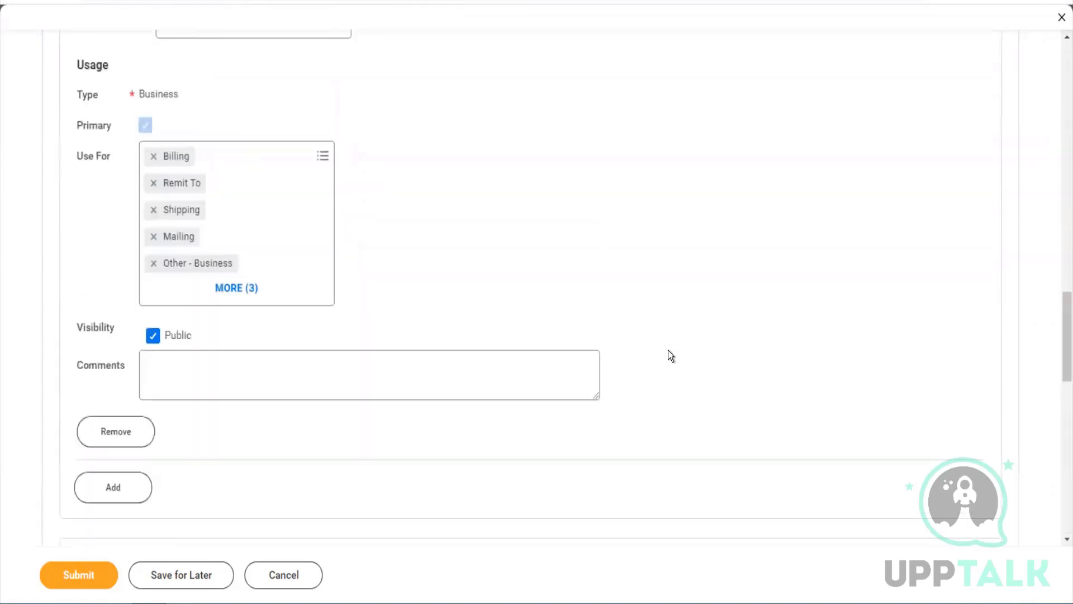
{"action": "scroll", "coordinate": [669, 349], "scroll_direction": "up", "scroll_amount": 5}
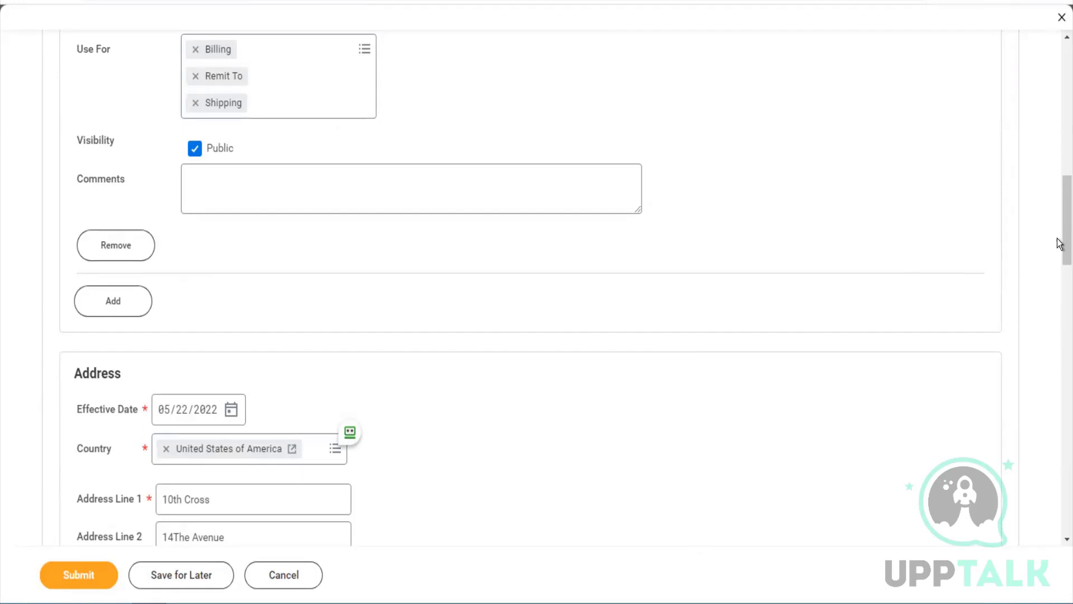
{"action": "left_click_drag", "start_coordinate": [1061, 239], "coordinate": [1061, 123]}
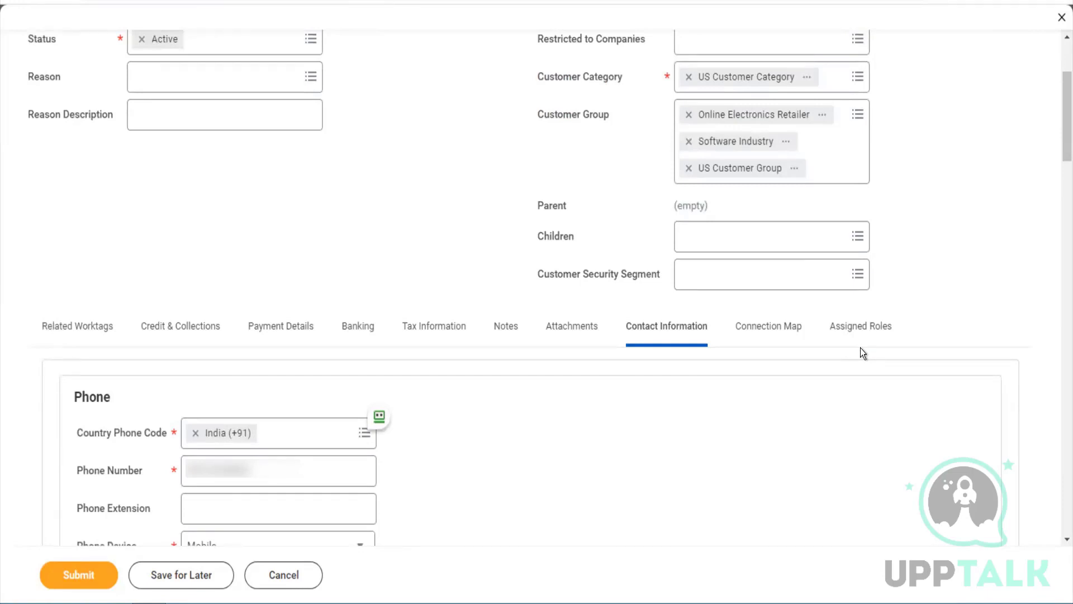
On Credit & Collections, replace the rejected DUNS Number with 123456789
{"action": "left_click", "coordinate": [216, 334]}
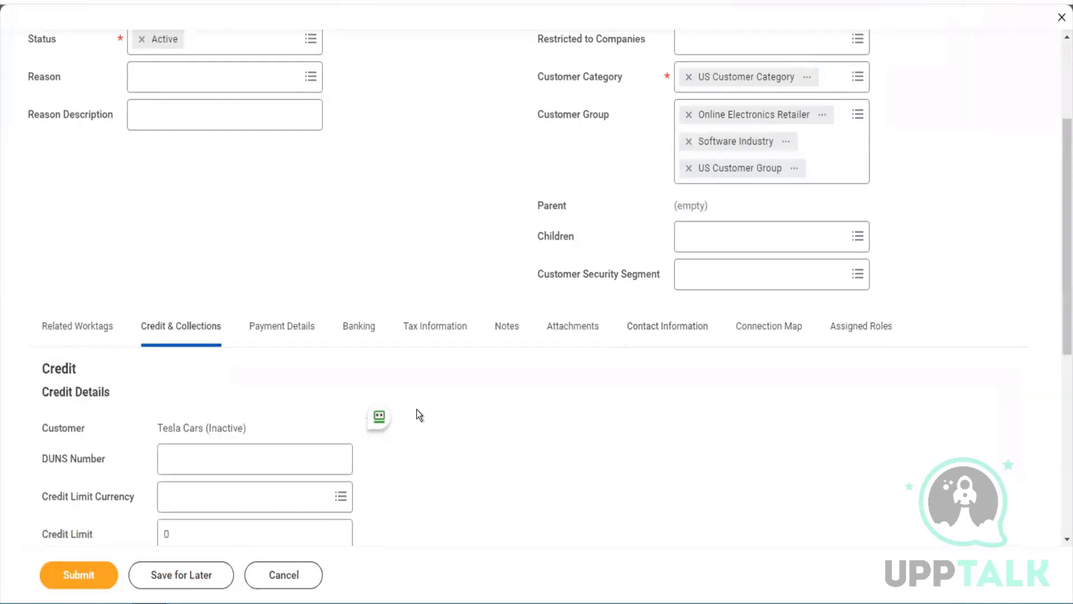
{"action": "scroll", "coordinate": [418, 415], "scroll_direction": "down", "scroll_amount": 3}
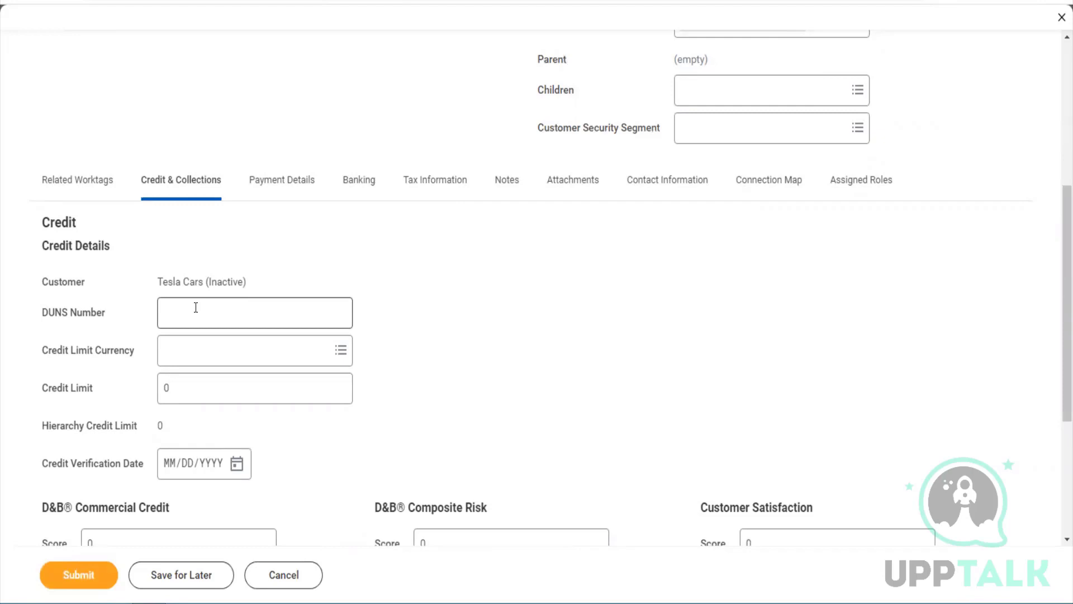
{"action": "left_click", "coordinate": [196, 308]}
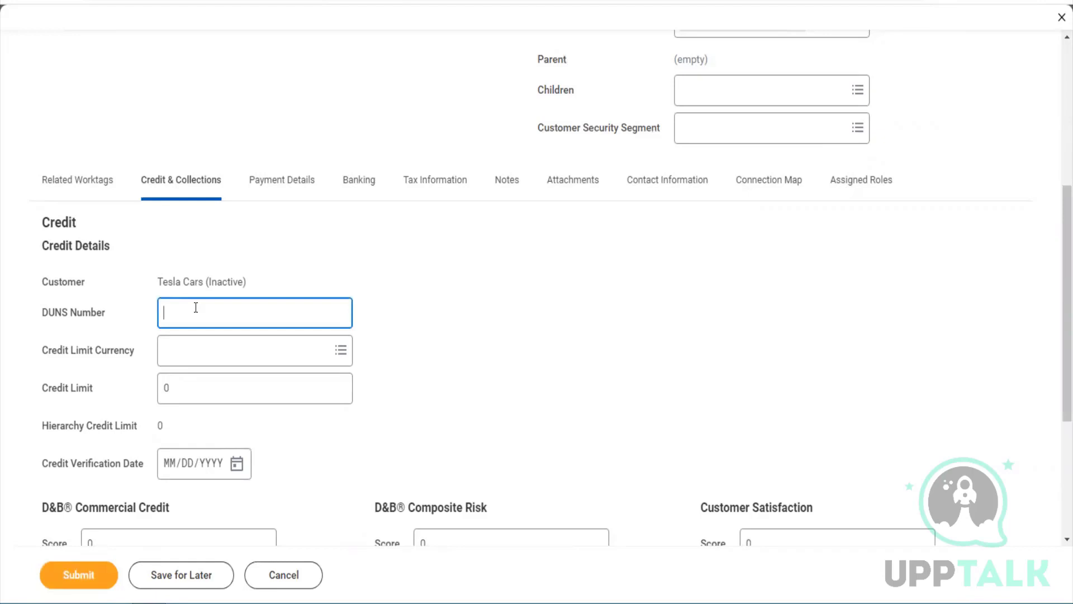
{"action": "key", "text": "ctrl+v"}
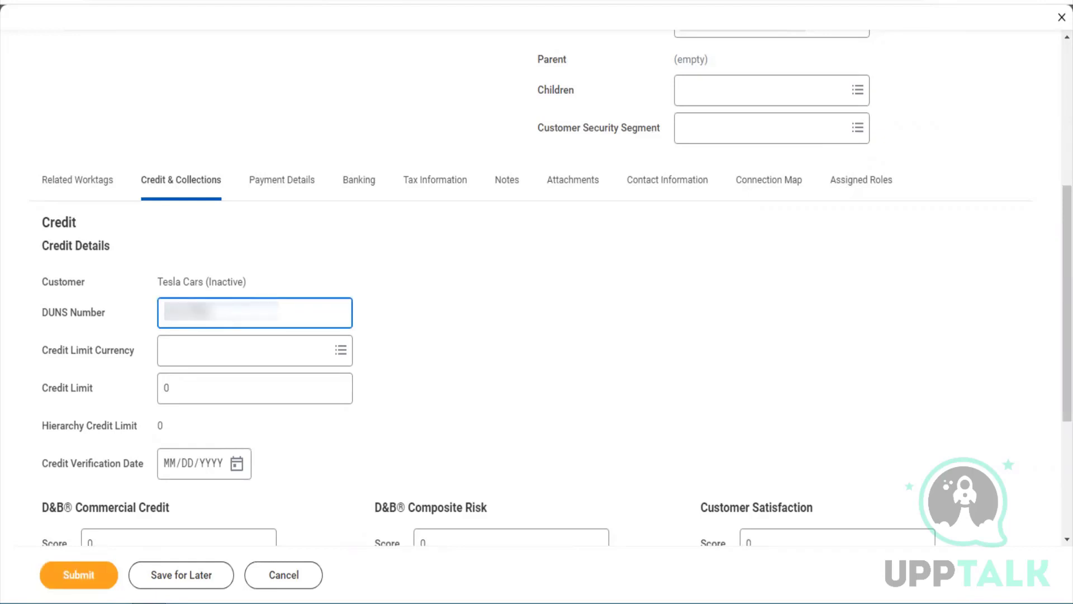
{"action": "left_click", "coordinate": [199, 347]}
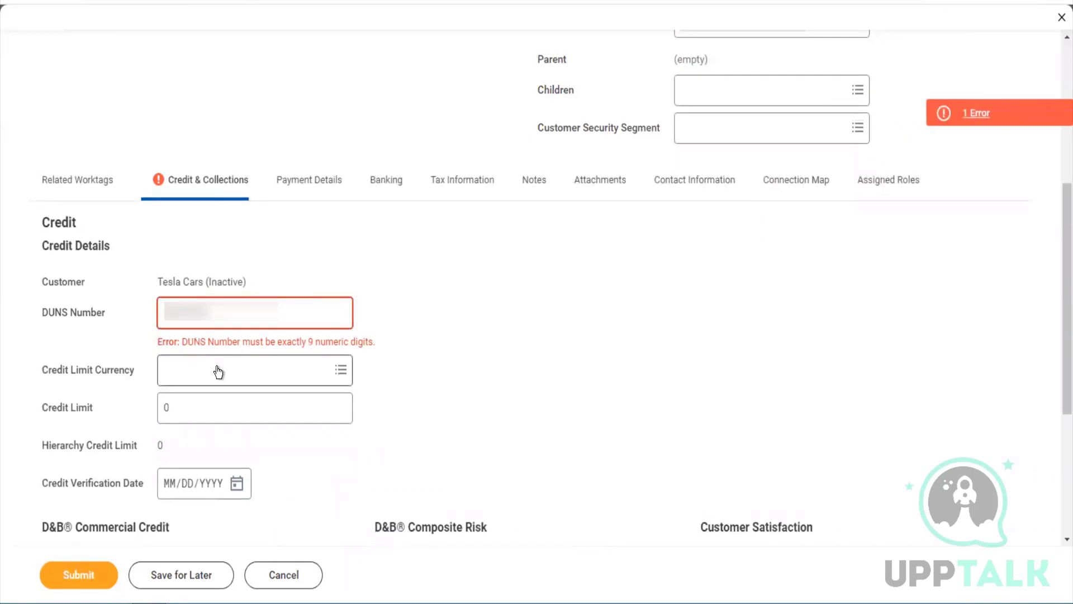
{"action": "left_click", "coordinate": [247, 297]}
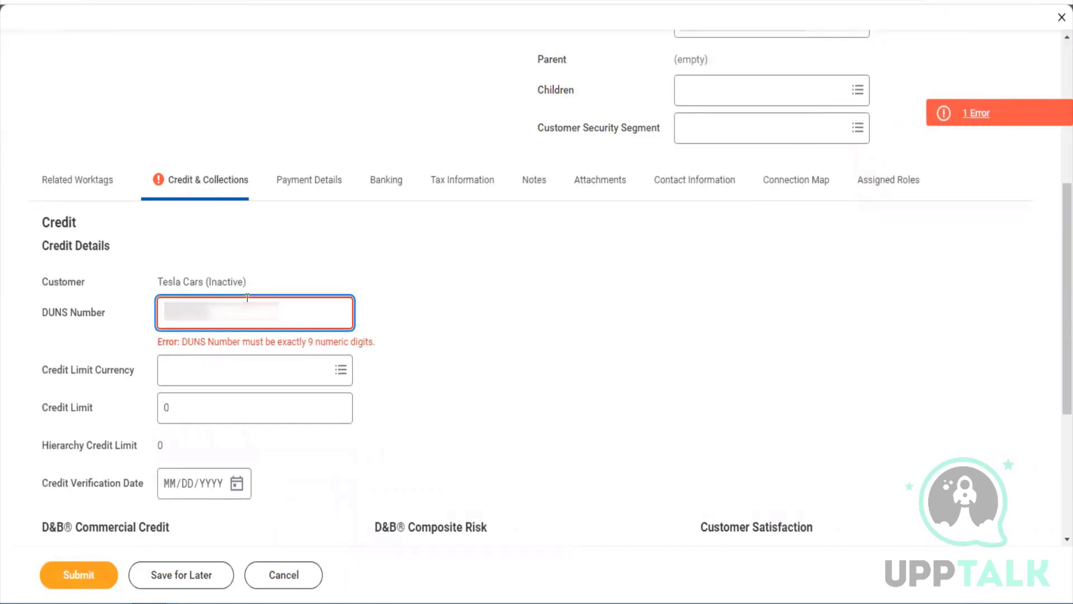
{"action": "key", "text": "BackSpace"}
{"action": "key", "text": "BackSpace"}
{"action": "key", "text": "BackSpace"}
{"action": "key", "text": "BackSpace"}
{"action": "key", "text": "BackSpace"}
{"action": "key", "text": "BackSpace"}
{"action": "key", "text": "BackSpace"}
{"action": "key", "text": "BackSpace"}
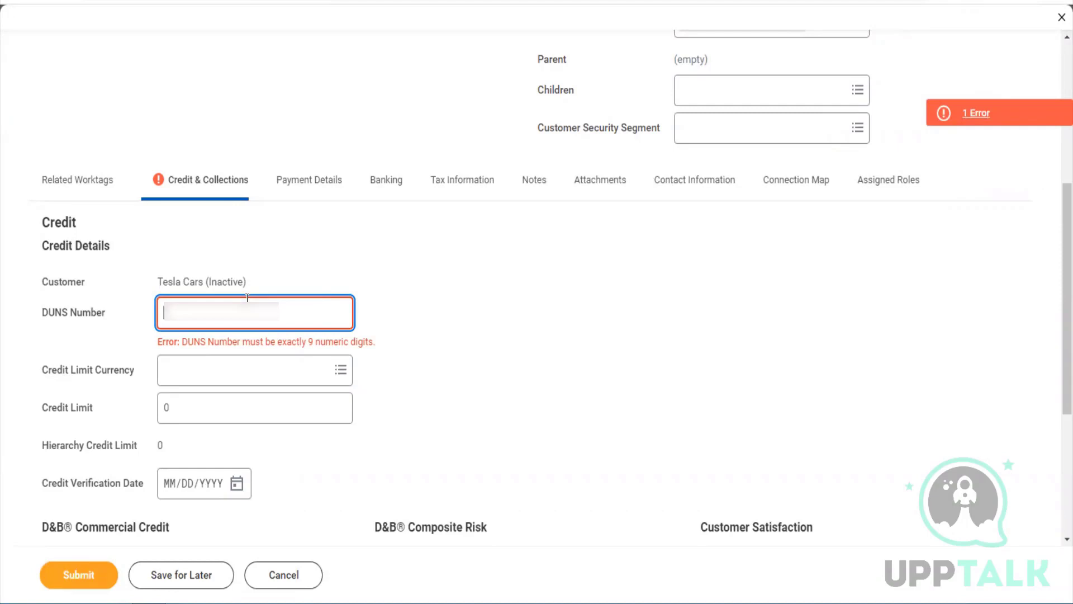
{"action": "type", "text": "123456789"}
{"action": "key", "text": "Tab"}
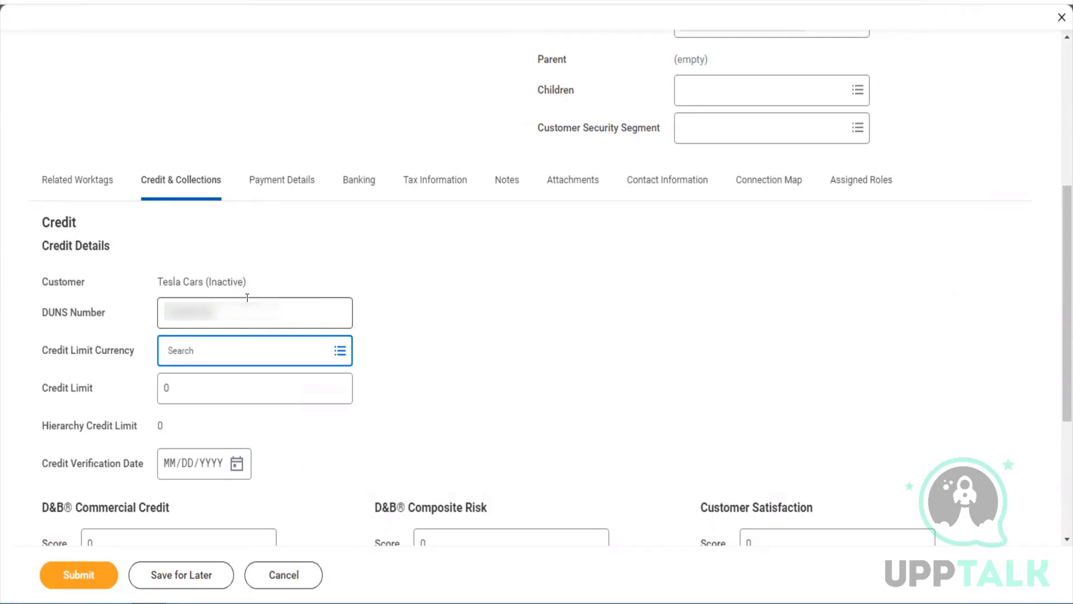
Set the credit limit currency to USD and the credit limit to 52,000.00
{"action": "type", "text": "usd"}
{"action": "key", "text": "Return"}
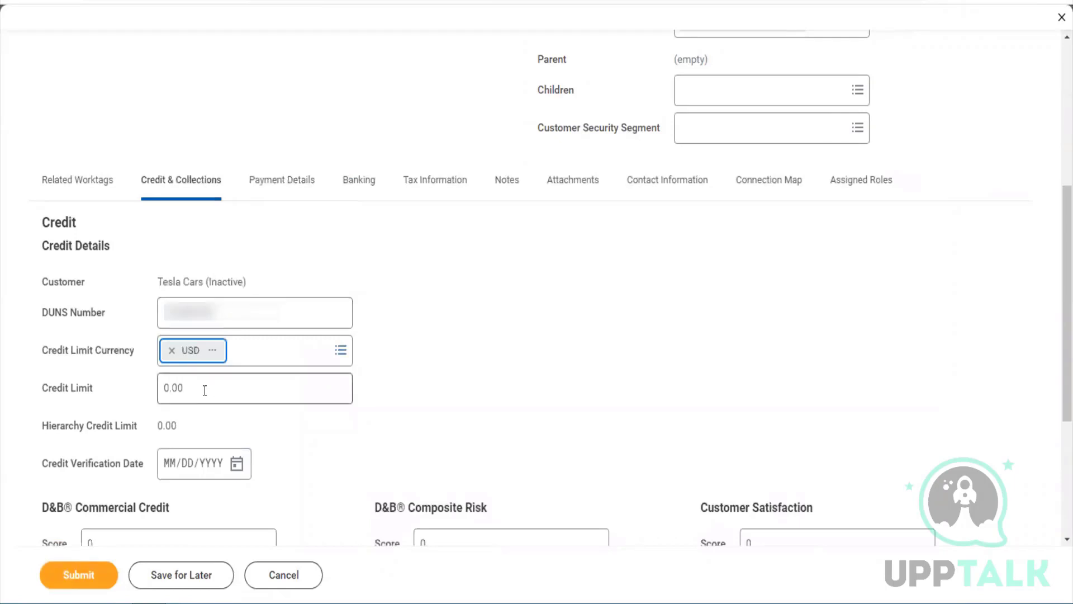
{"action": "left_click", "coordinate": [205, 390]}
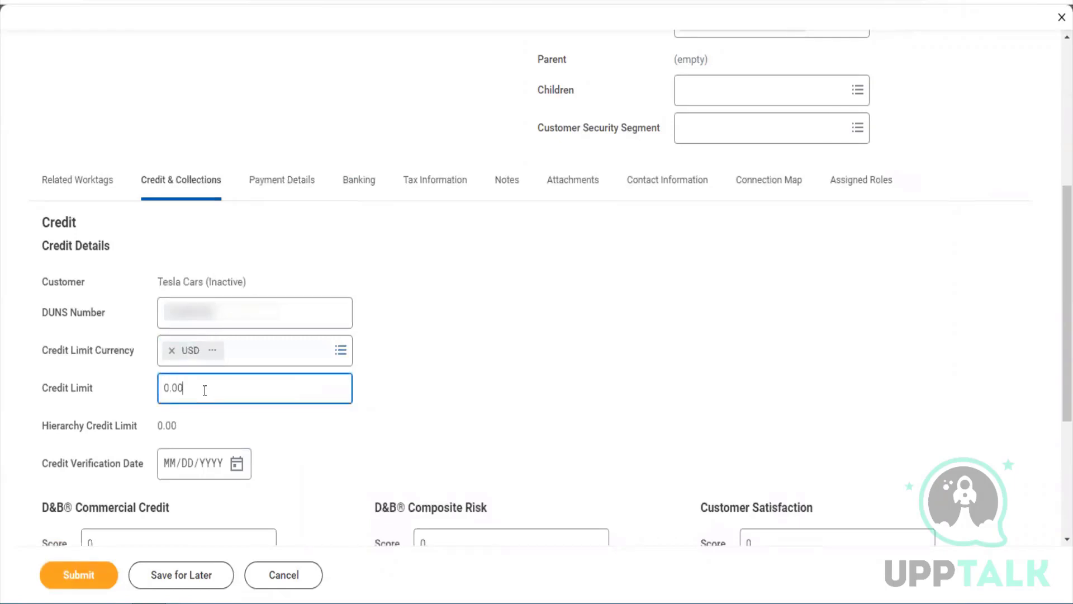
{"action": "left_click_drag", "start_coordinate": [204, 390], "coordinate": [149, 389]}
{"action": "left_click", "coordinate": [192, 391]}
{"action": "key", "text": "BackSpace"}
{"action": "key", "text": "BackSpace"}
{"action": "key", "text": "BackSpace"}
{"action": "key", "text": "BackSpace"}
{"action": "type", "text": "52000"}
{"action": "key", "text": "Tab"}
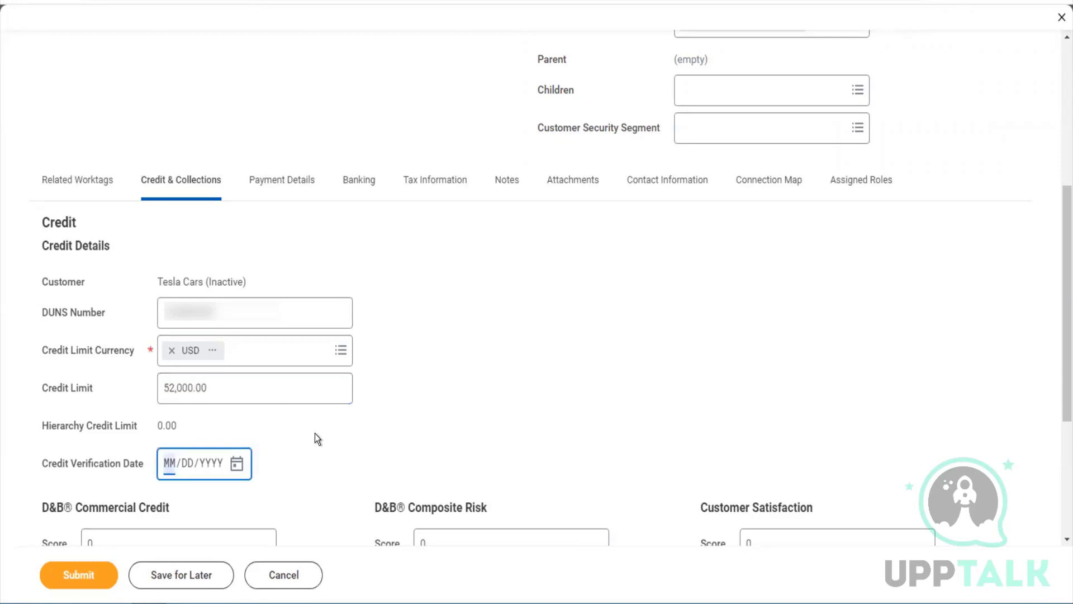
Leave the verification date empty and submit the pending customer changes
{"action": "scroll", "coordinate": [314, 434], "scroll_direction": "down", "scroll_amount": 2}
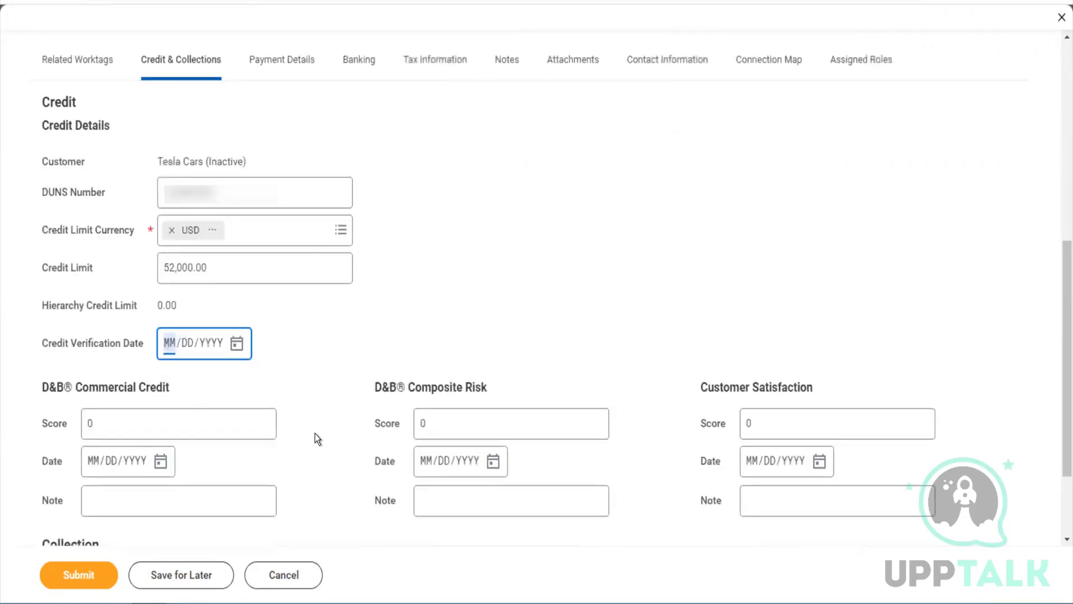
{"action": "scroll", "coordinate": [314, 434], "scroll_direction": "down", "scroll_amount": 2}
{"action": "left_click", "coordinate": [314, 434]}
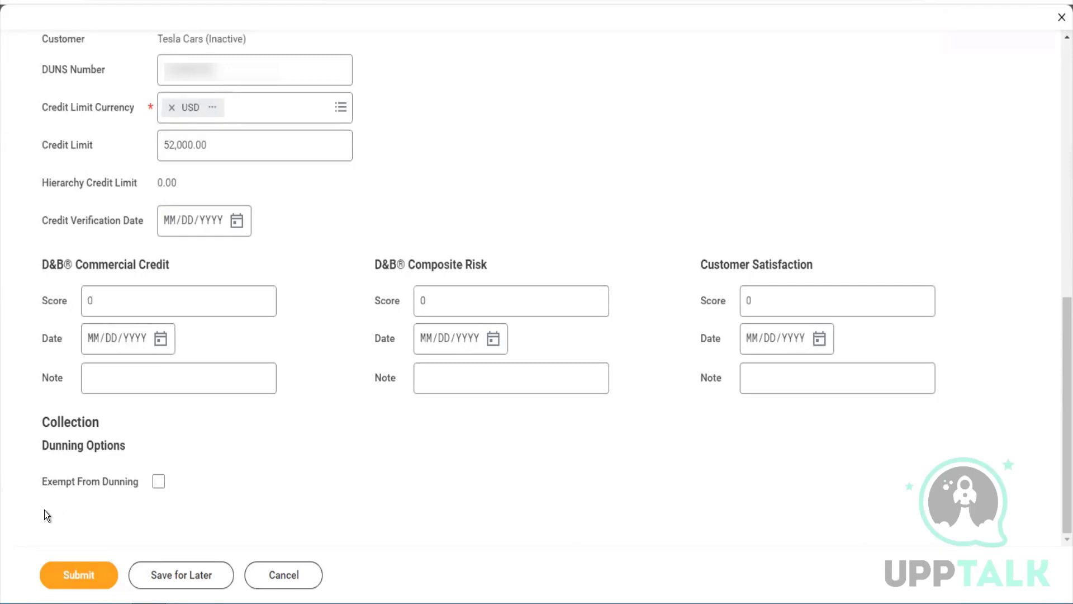
{"action": "left_click", "coordinate": [78, 578]}
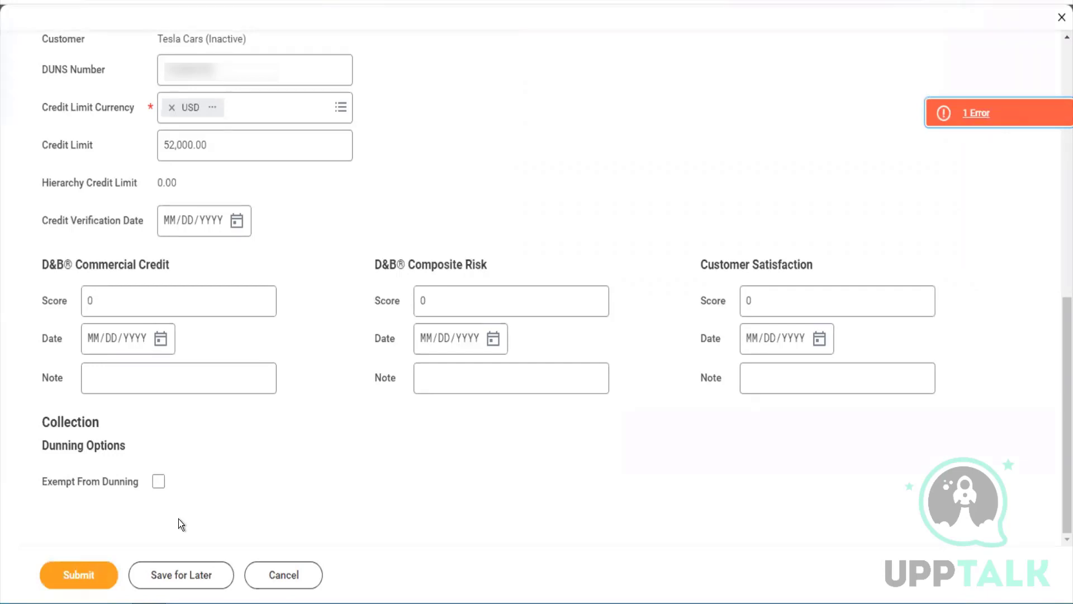
Review the submission error, re-validate the IFSC Code on the Banking tab, and resubmit
{"action": "left_click", "coordinate": [964, 114]}
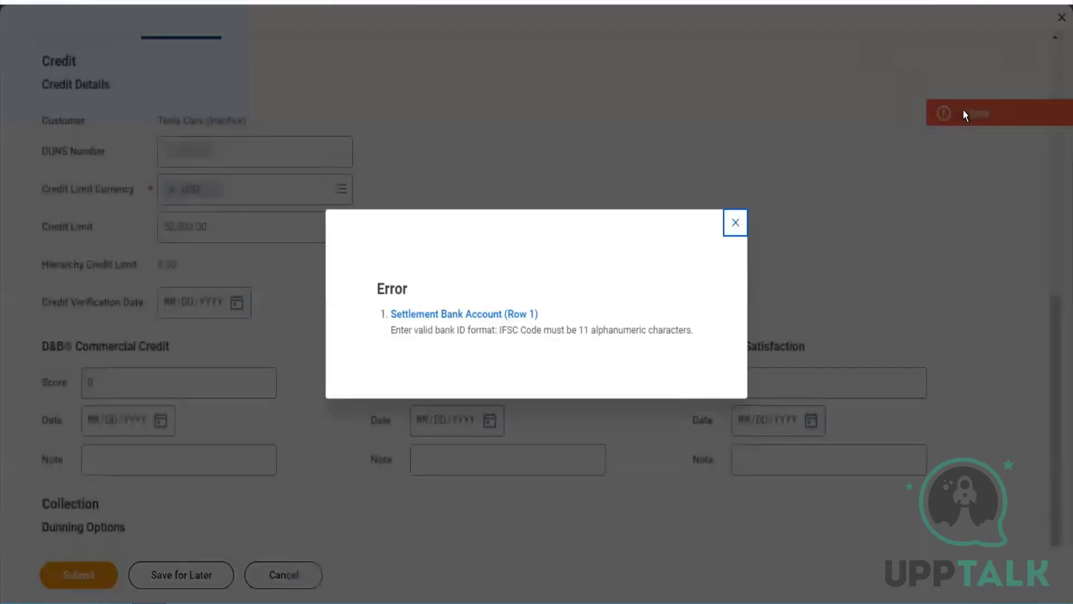
{"action": "left_click", "coordinate": [734, 223]}
{"action": "scroll", "coordinate": [625, 254], "scroll_direction": "up", "scroll_amount": 8}
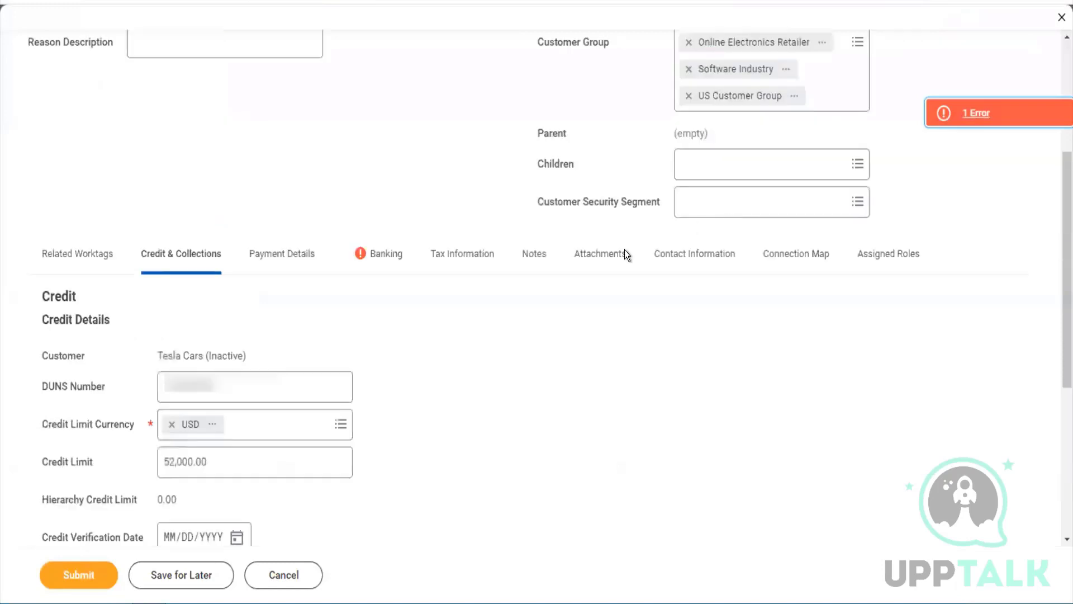
{"action": "left_click", "coordinate": [410, 489]}
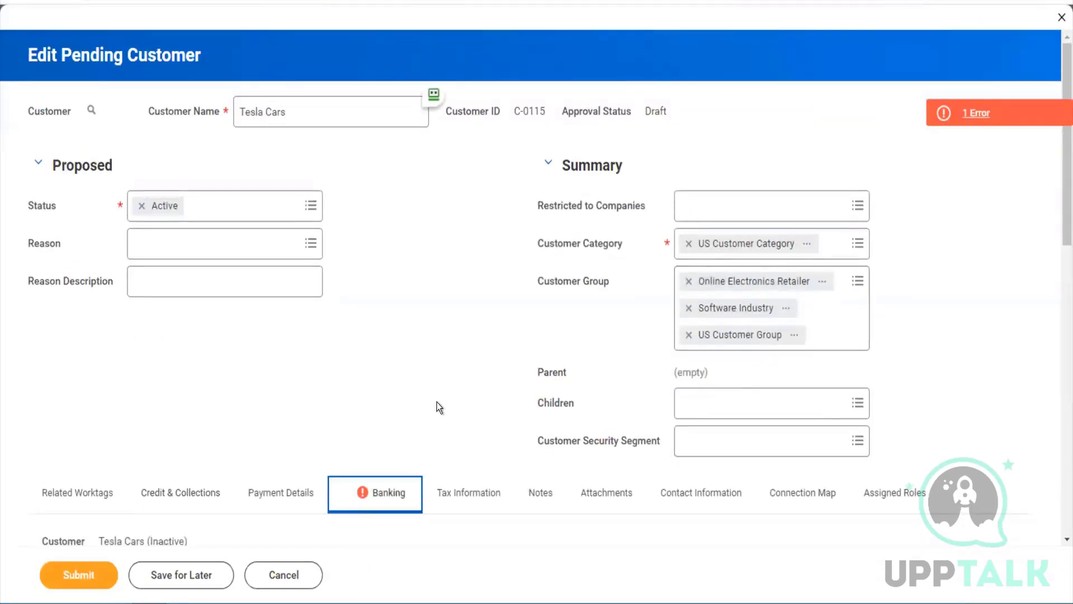
{"action": "scroll", "coordinate": [437, 401], "scroll_direction": "down", "scroll_amount": 7}
{"action": "scroll", "coordinate": [541, 232], "scroll_direction": "up", "scroll_amount": 5}
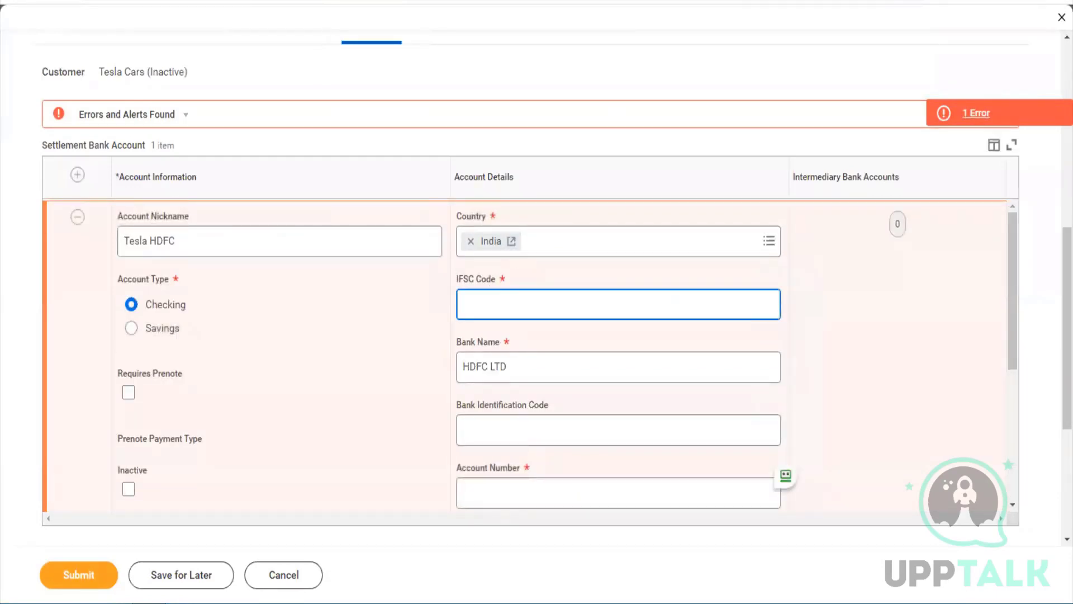
{"action": "key", "text": "Tab"}
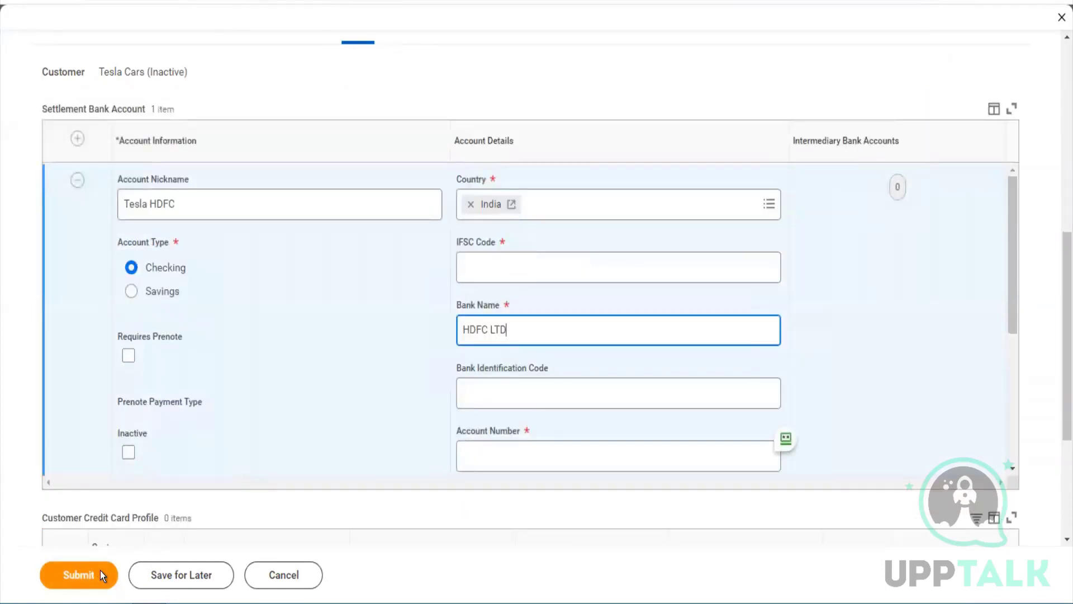
{"action": "left_click", "coordinate": [100, 570]}
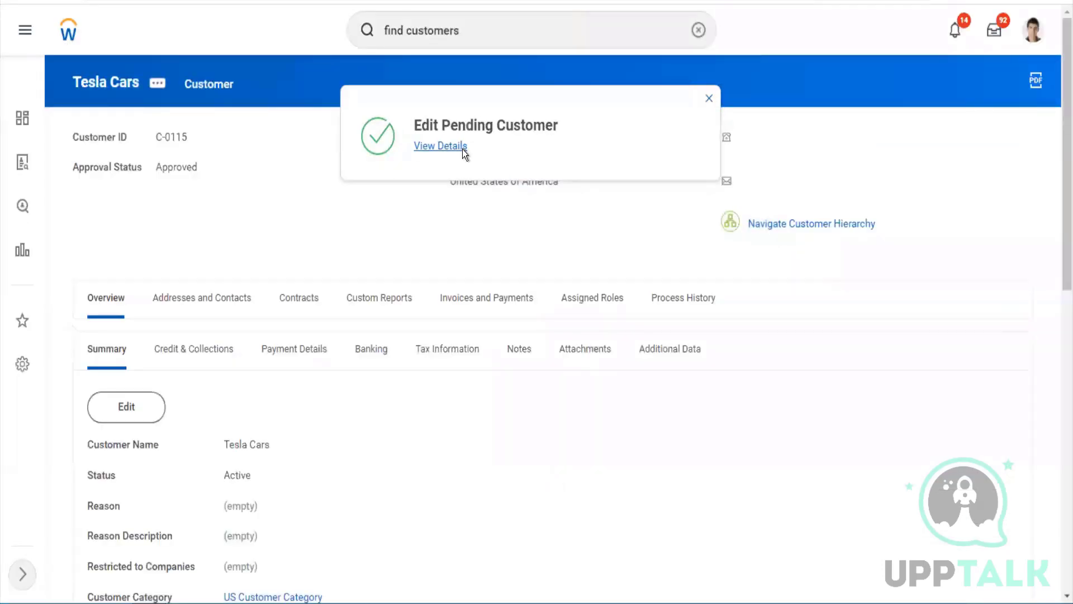
Check the completed Edit Pending Customer process details and return to the Tesla Cars profile
{"action": "left_click", "coordinate": [463, 147]}
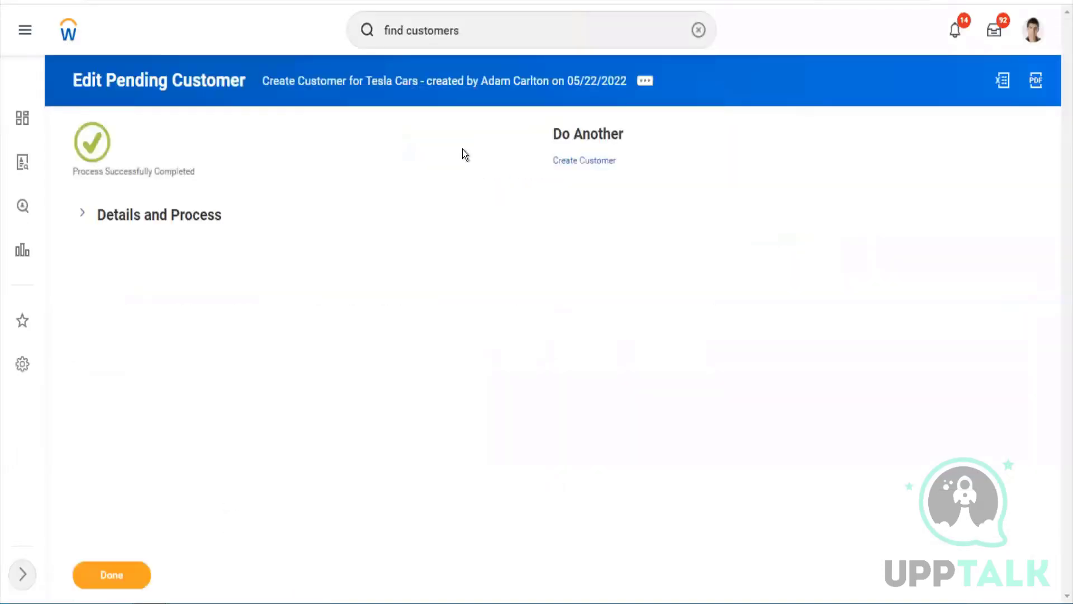
{"action": "left_click", "coordinate": [177, 223]}
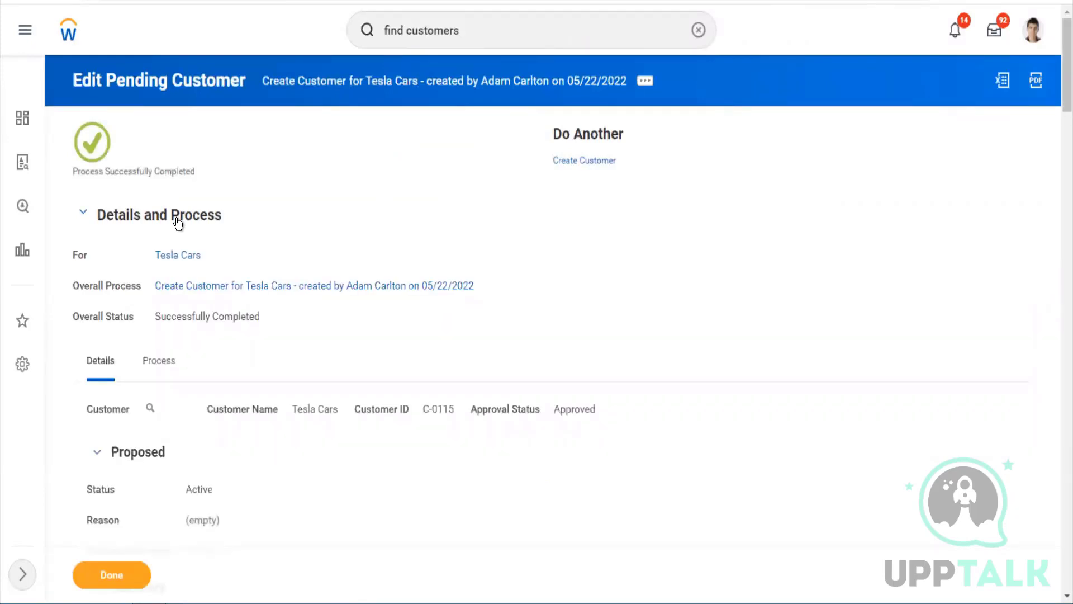
{"action": "left_click", "coordinate": [177, 256]}
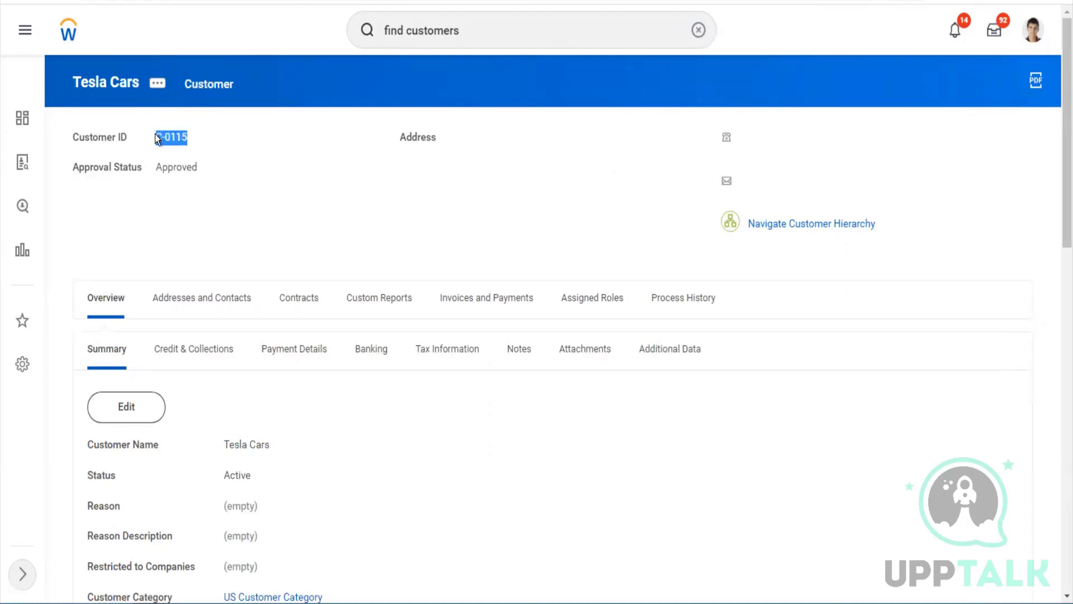
{"action": "left_click", "coordinate": [160, 84]}
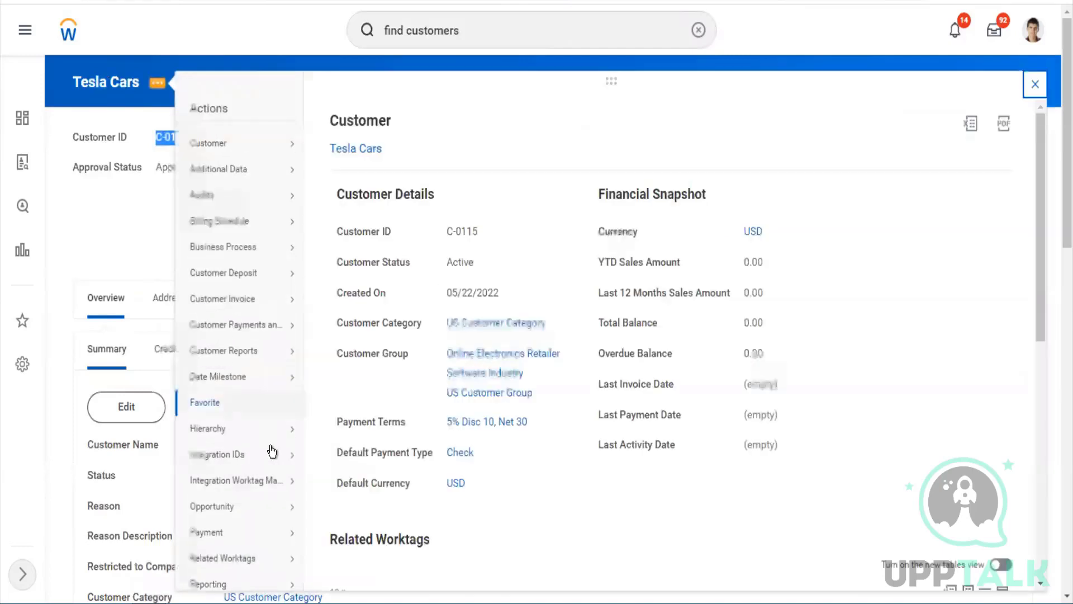
Replace the Customer_Reference_ID value CUSTOMER-6-115 with the copied customer ID and save
{"action": "mouse_move", "coordinate": [273, 452]}
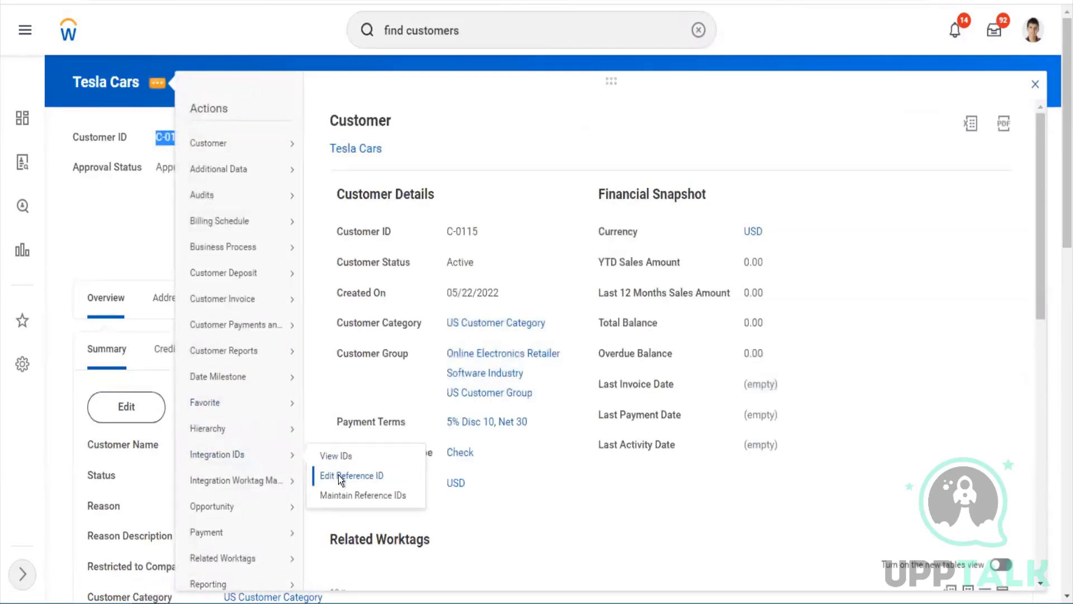
{"action": "left_click", "coordinate": [339, 475]}
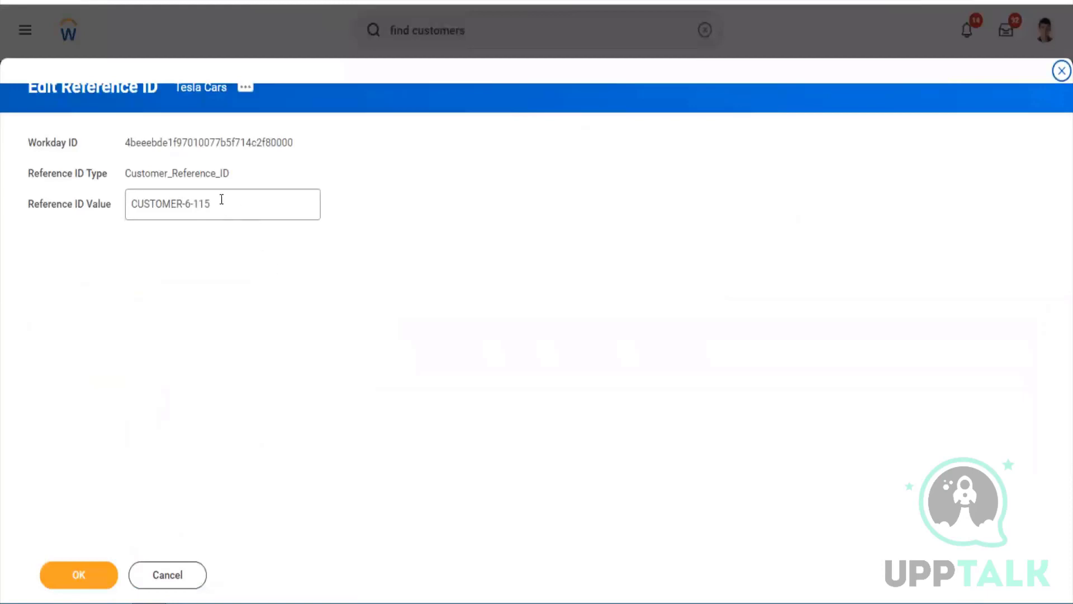
{"action": "left_click_drag", "start_coordinate": [220, 199], "coordinate": [115, 172]}
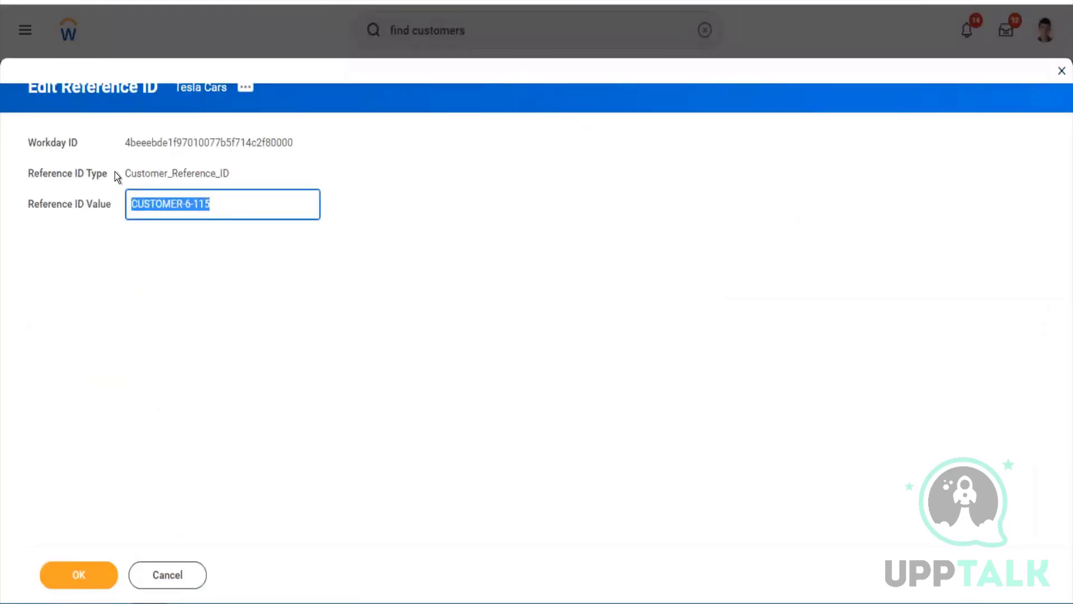
{"action": "type", "text": "Customer ID C-0115"}
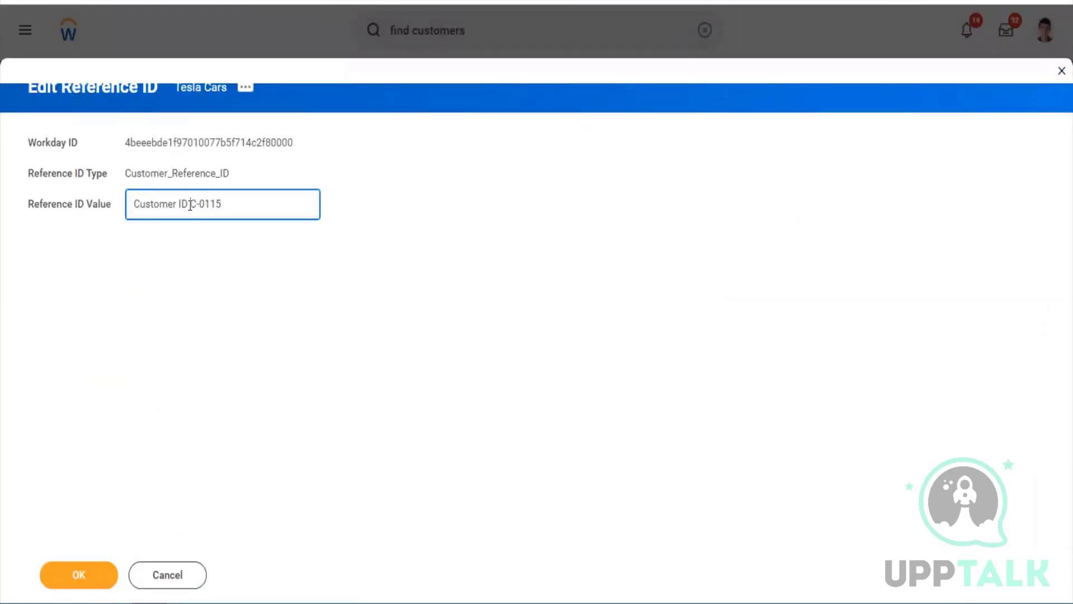
{"action": "left_click", "coordinate": [190, 205]}
{"action": "key", "text": "BackSpace"}
{"action": "key", "text": "BackSpace"}
{"action": "key", "text": "BackSpace"}
{"action": "key", "text": "BackSpace"}
{"action": "key", "text": "BackSpace"}
{"action": "key", "text": "BackSpace"}
{"action": "key", "text": "BackSpace"}
{"action": "key", "text": "BackSpace"}
{"action": "key", "text": "BackSpace"}
{"action": "key", "text": "BackSpace"}
{"action": "key", "text": "BackSpace"}
{"action": "key", "text": "BackSpace"}
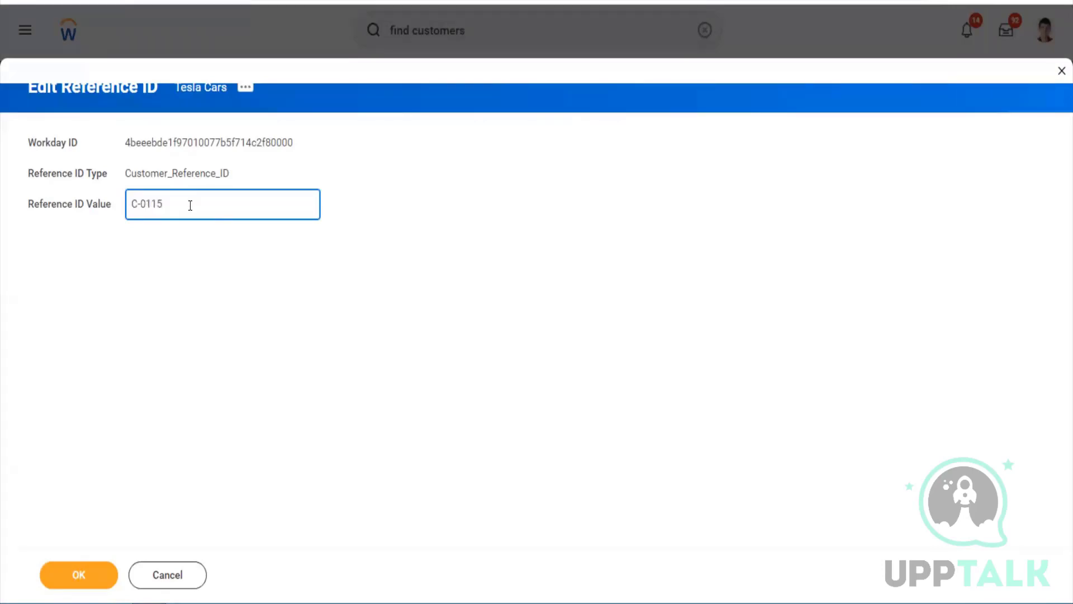
{"action": "left_click", "coordinate": [79, 573]}
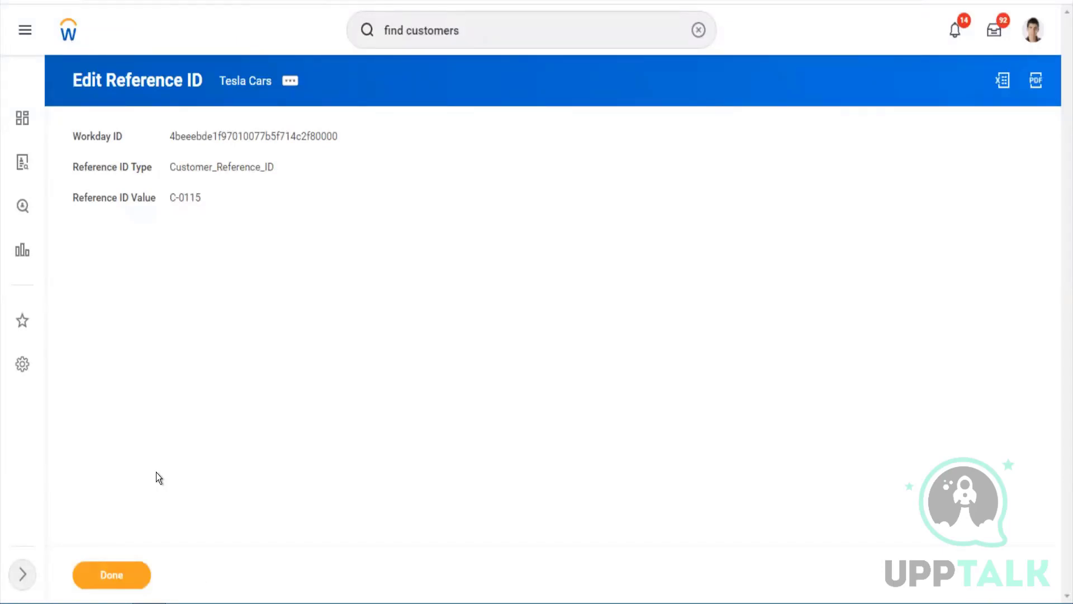
{"action": "left_click", "coordinate": [122, 581]}
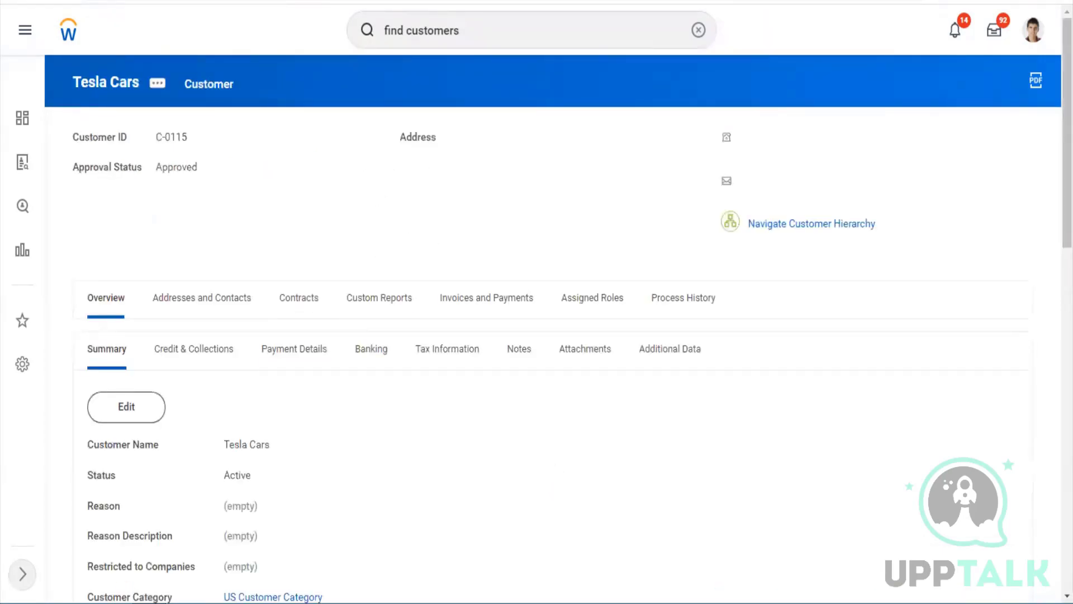
{"action": "left_click", "coordinate": [820, 225]}
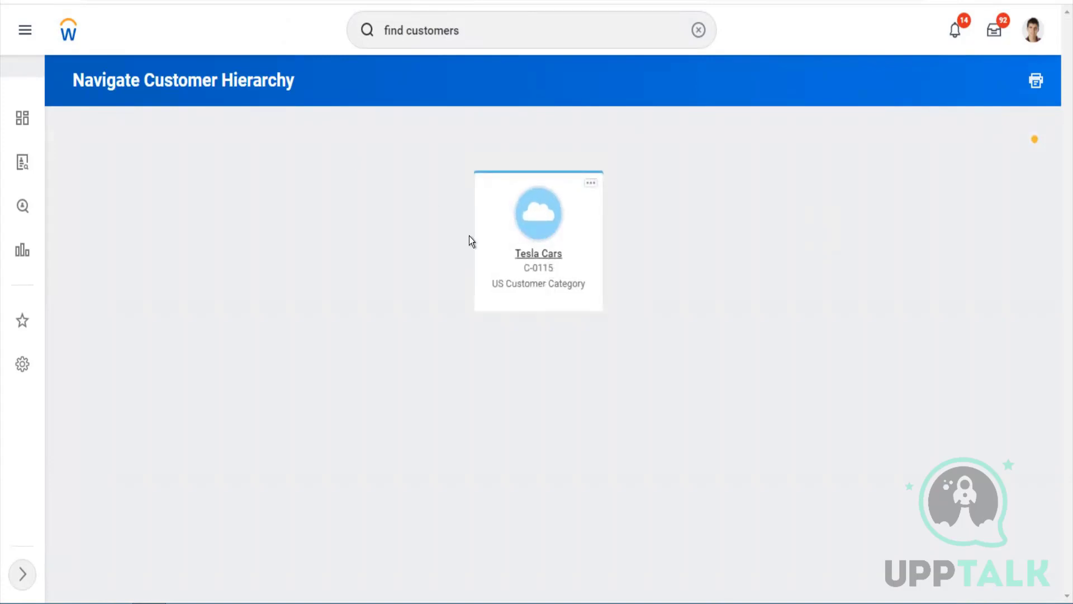
{"action": "left_click", "coordinate": [530, 258]}
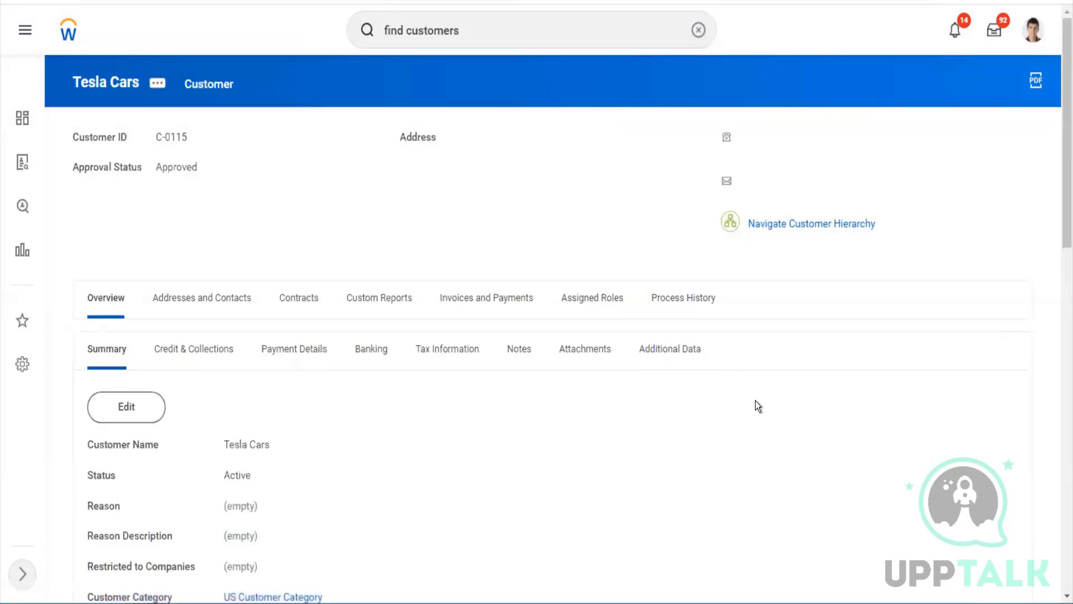
{"action": "scroll", "coordinate": [756, 400], "scroll_direction": "down", "scroll_amount": 8}
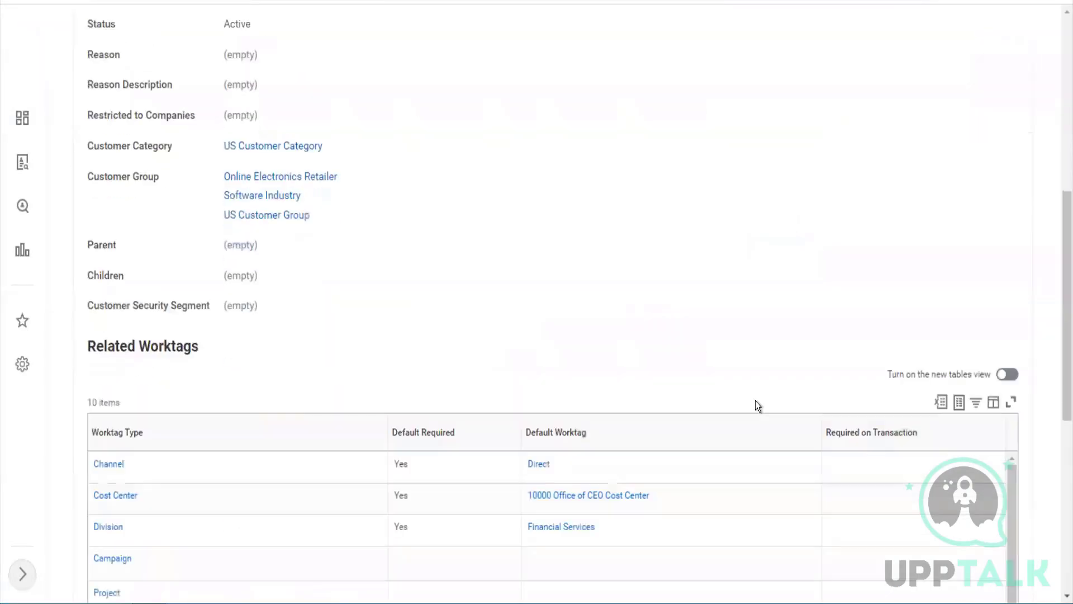